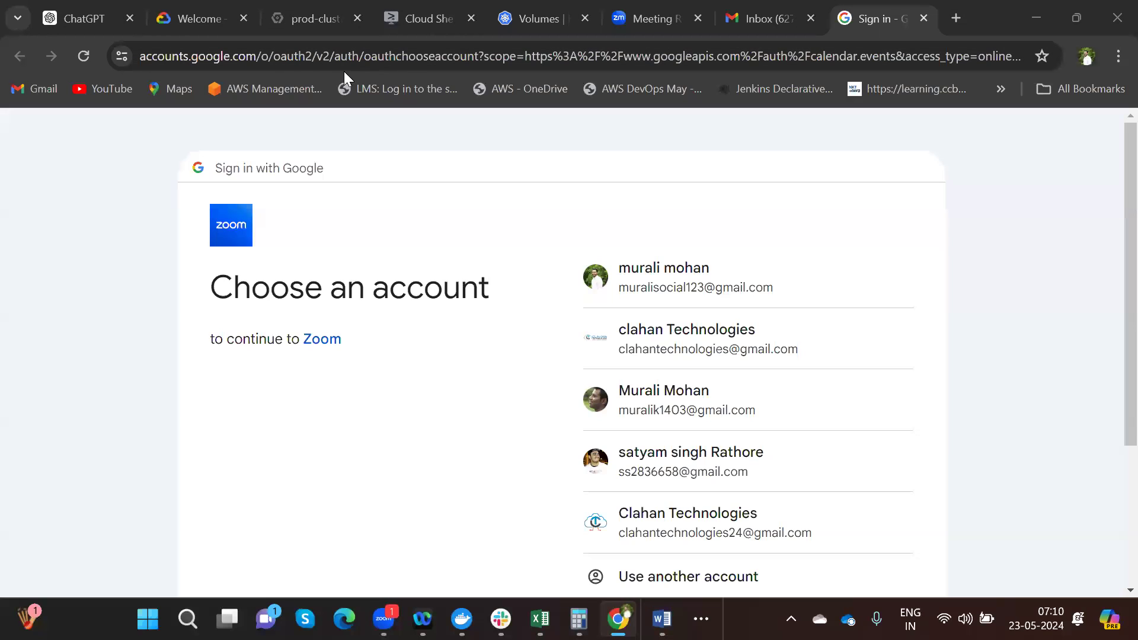
# - Close the ChatGPT, Welcome, prod-cluster and Cloud Shell tabs, confirming Leave where asked
pyautogui.click(131, 21)
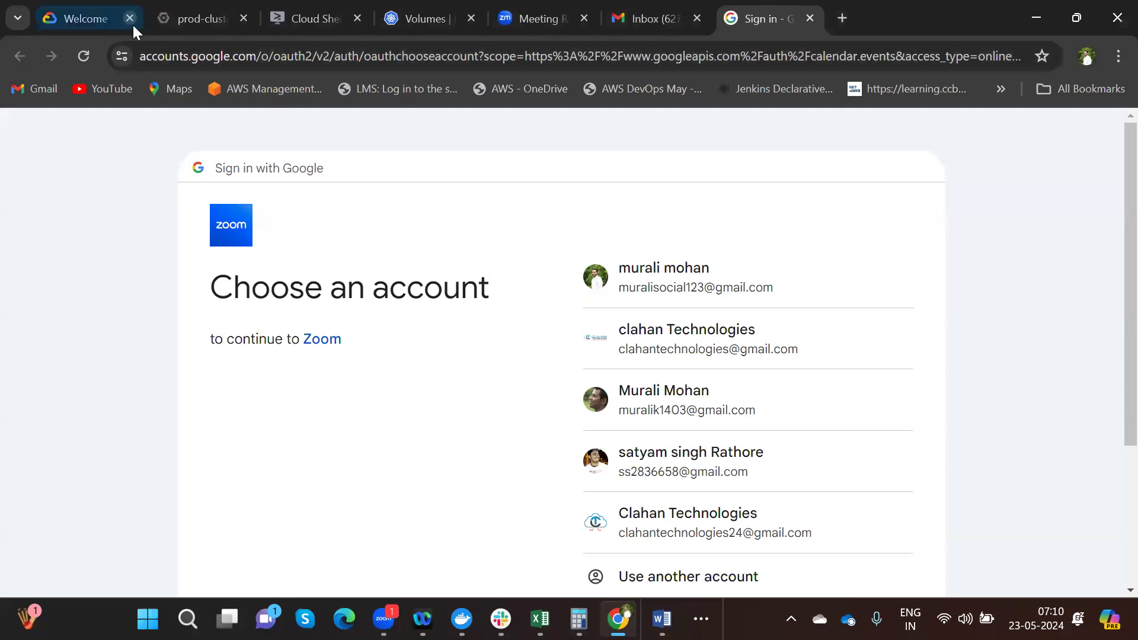
pyautogui.click(133, 25)
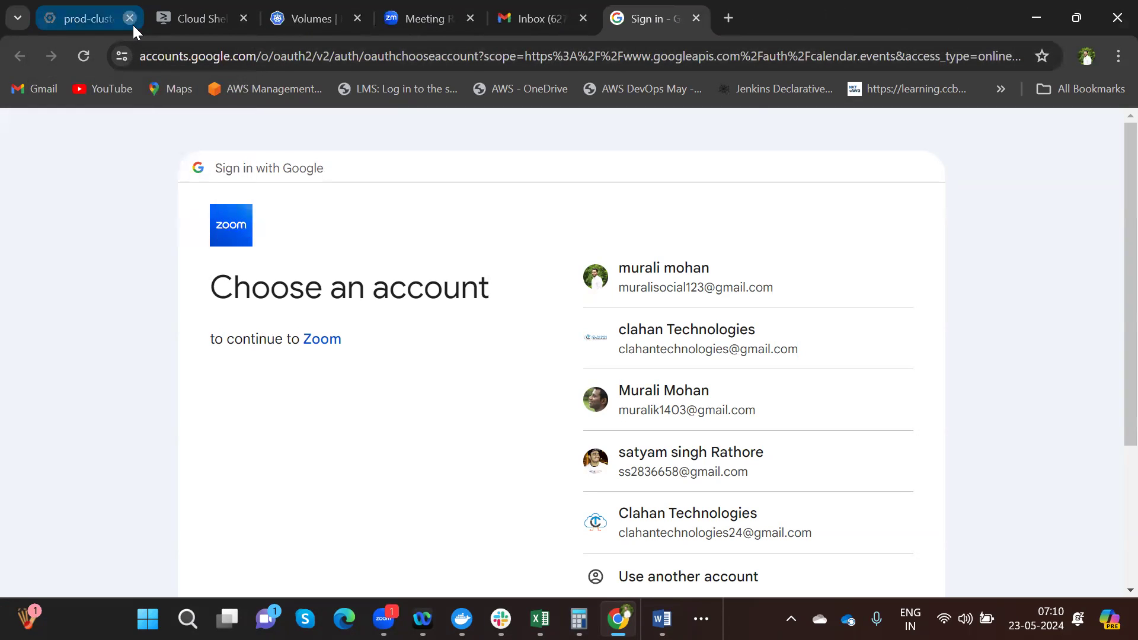
pyautogui.click(133, 25)
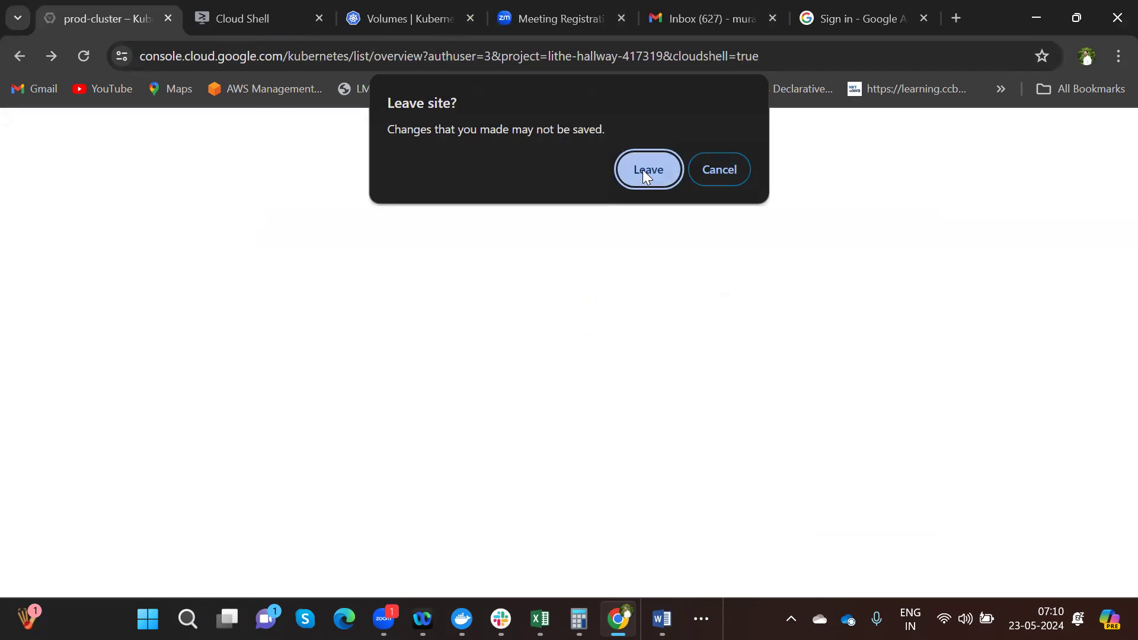
pyautogui.click(646, 170)
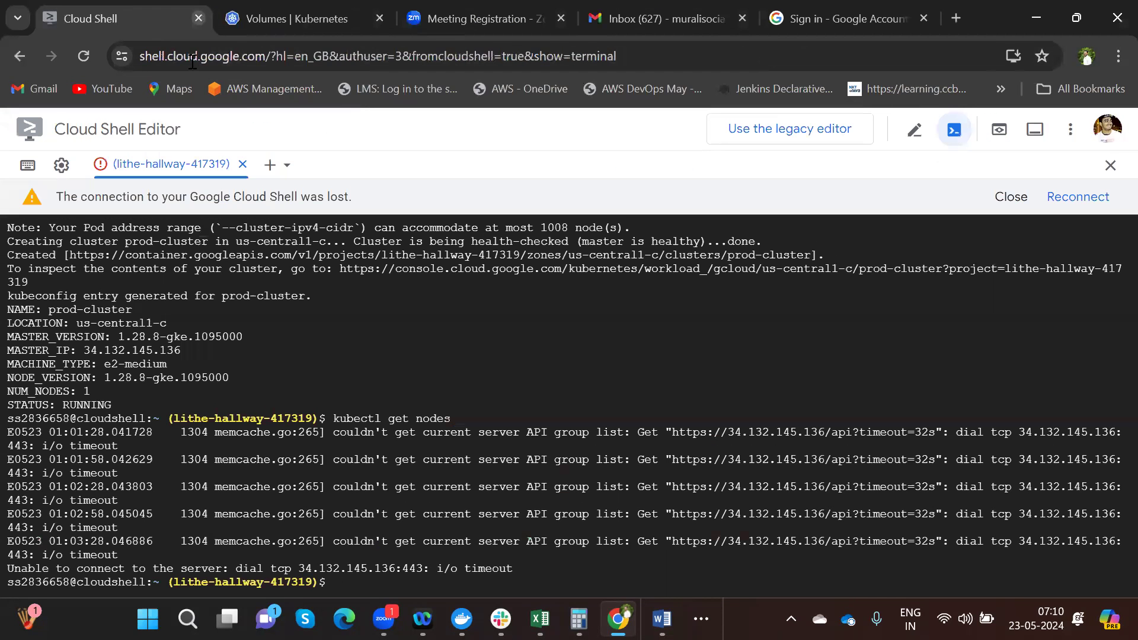
pyautogui.click(199, 18)
pyautogui.click(631, 166)
# - Close the Kubernetes Volumes, Zoom registration and Gmail tabs, leaving a blank new tab
pyautogui.hotkey('ctrl', 'w')
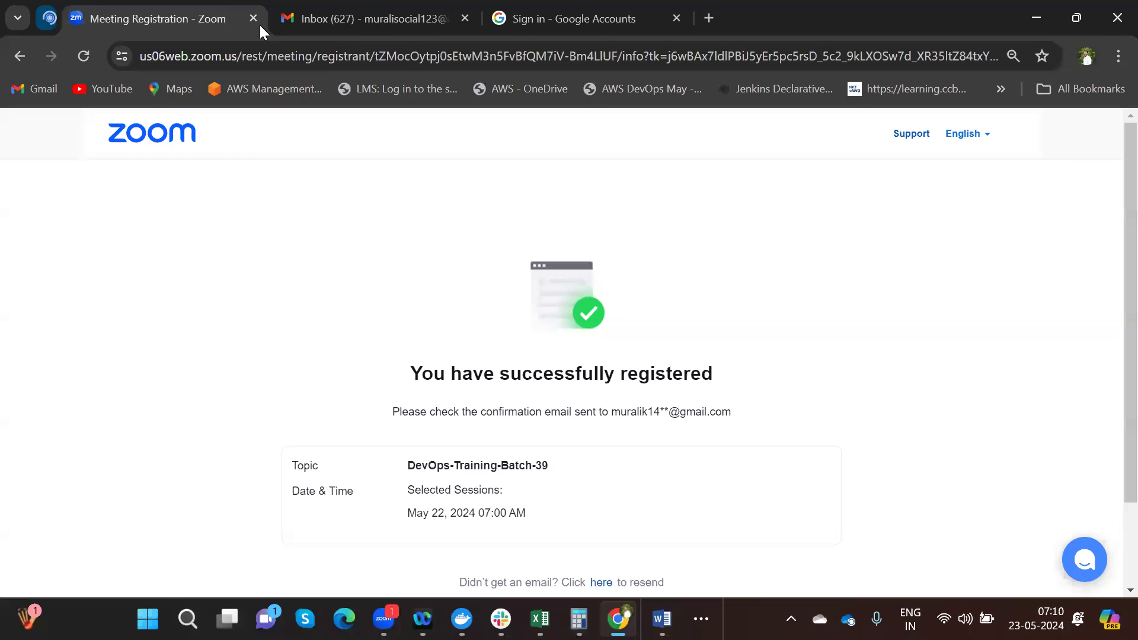
pyautogui.hotkey('ctrl', 'w')
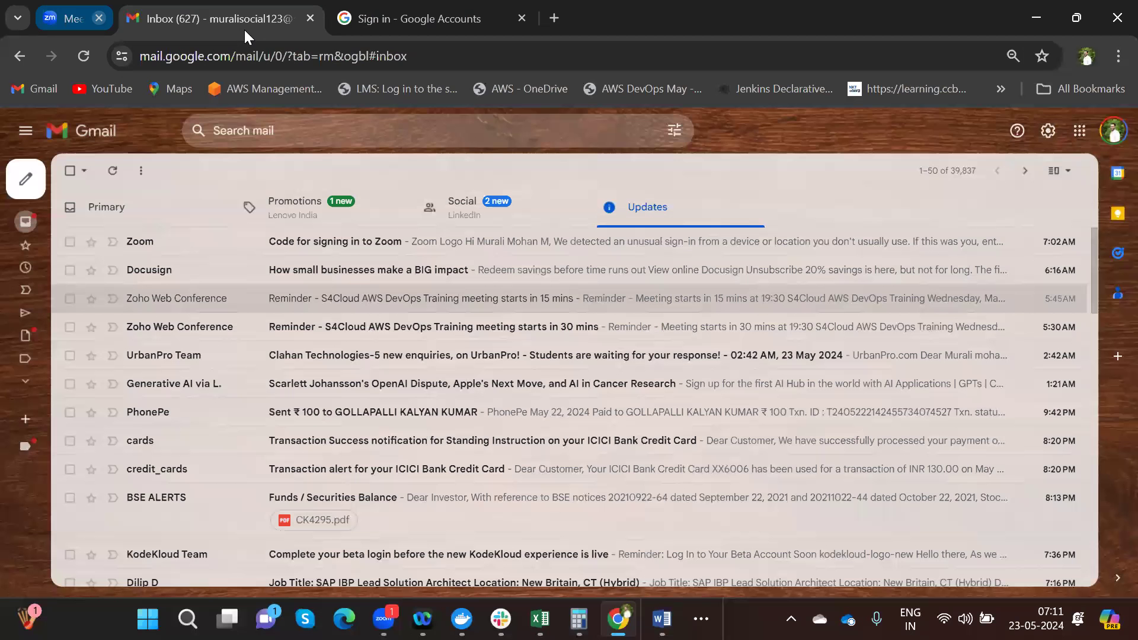
pyautogui.hotkey('ctrl', 'w')
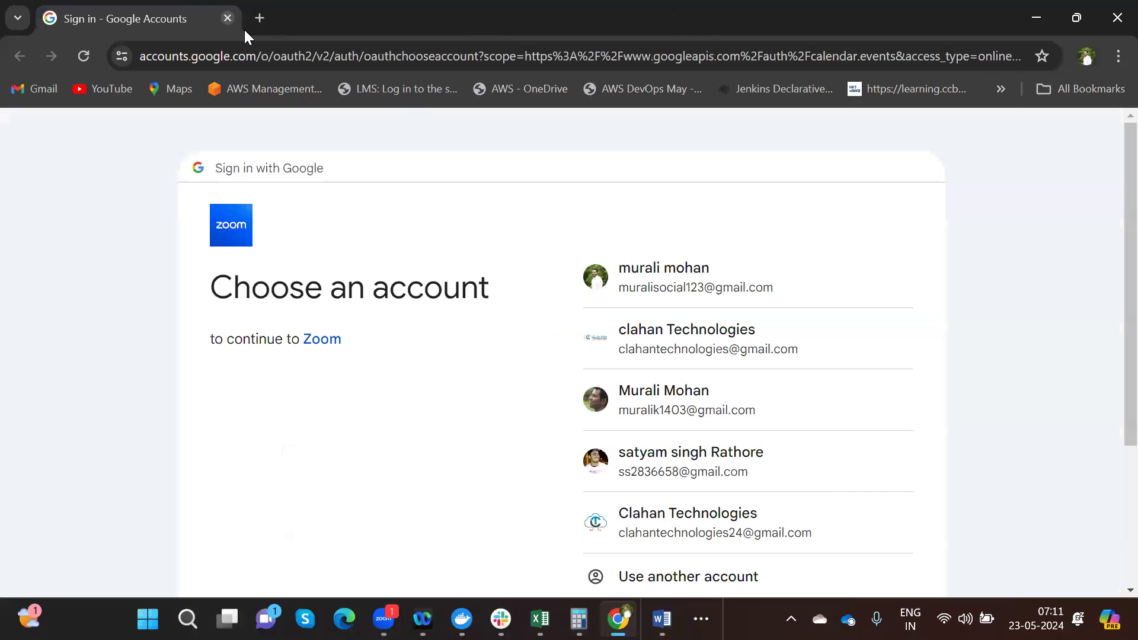
pyautogui.click(245, 29)
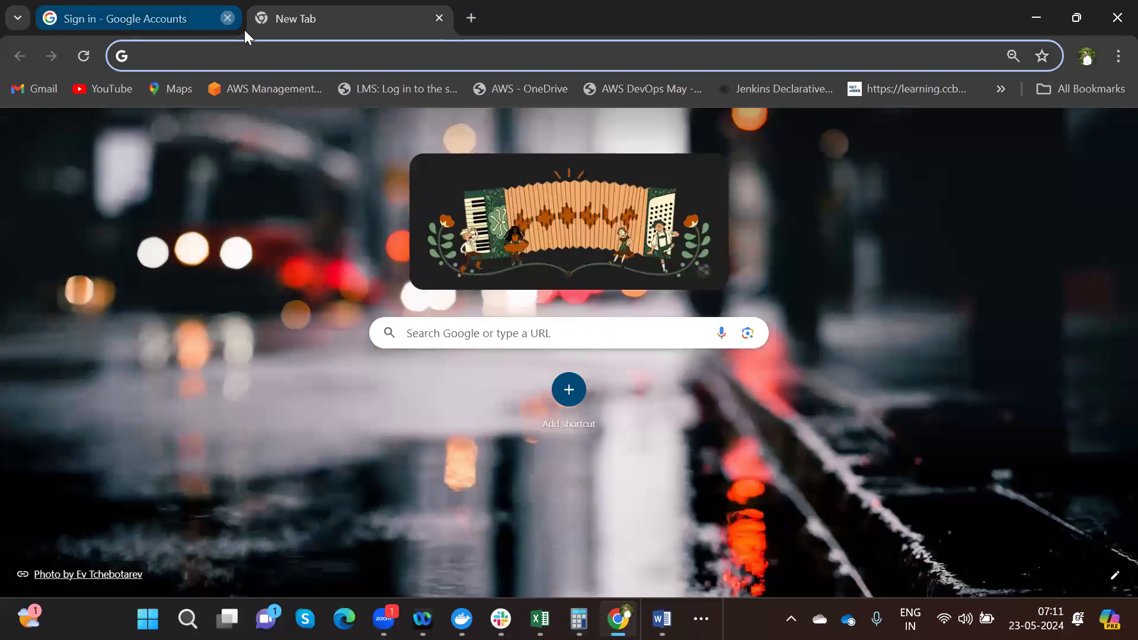
pyautogui.click(244, 29)
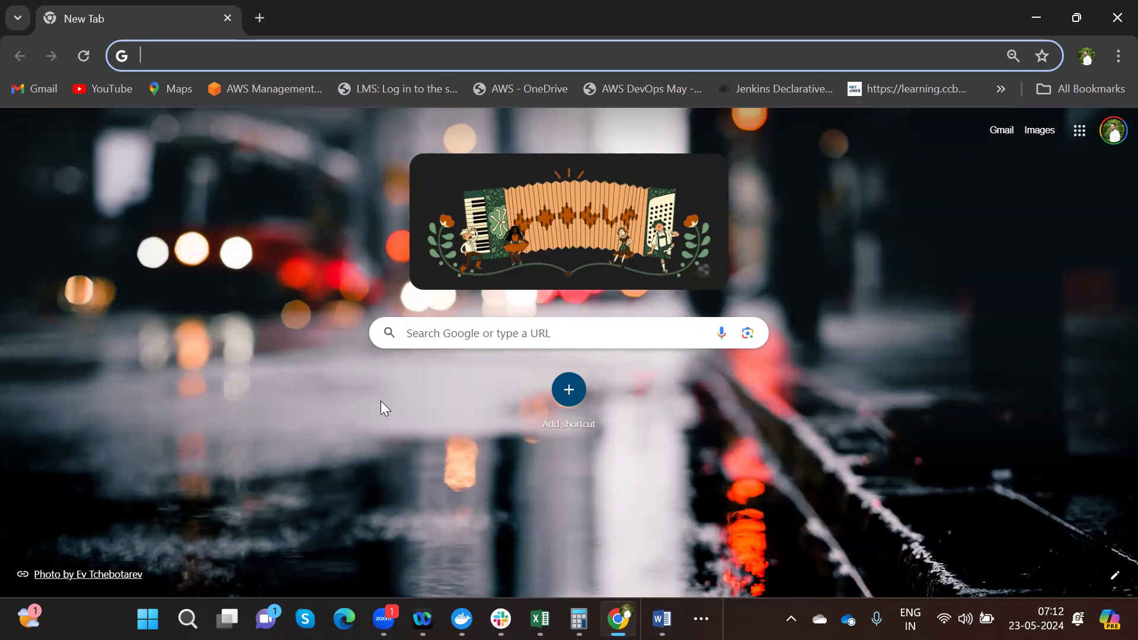
pyautogui.click(806, 70)
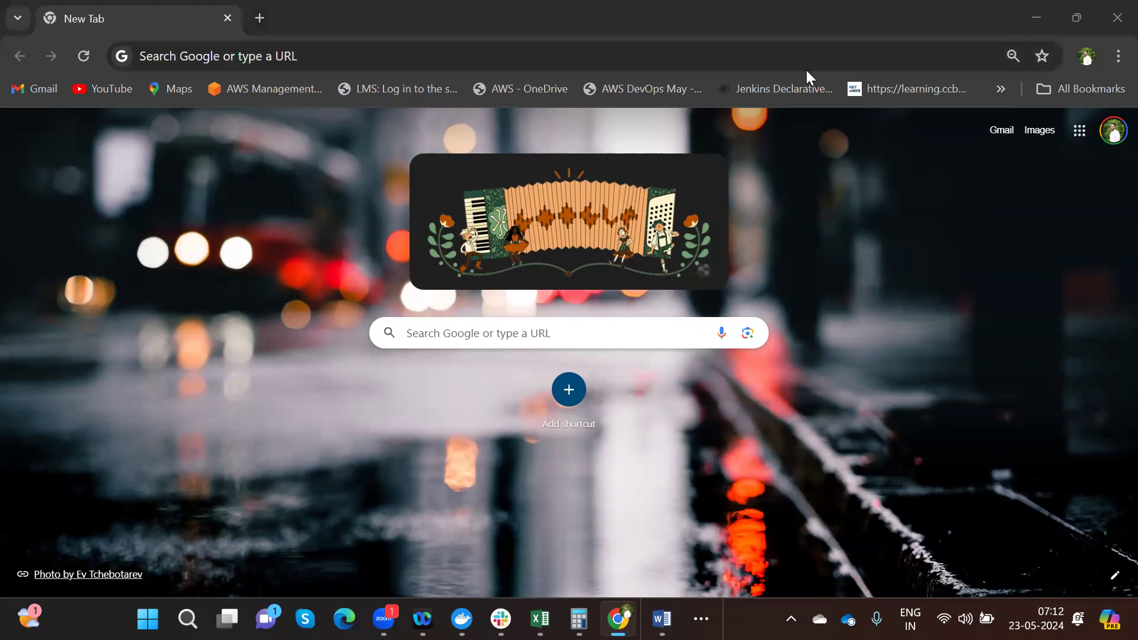
pyautogui.click(887, 208)
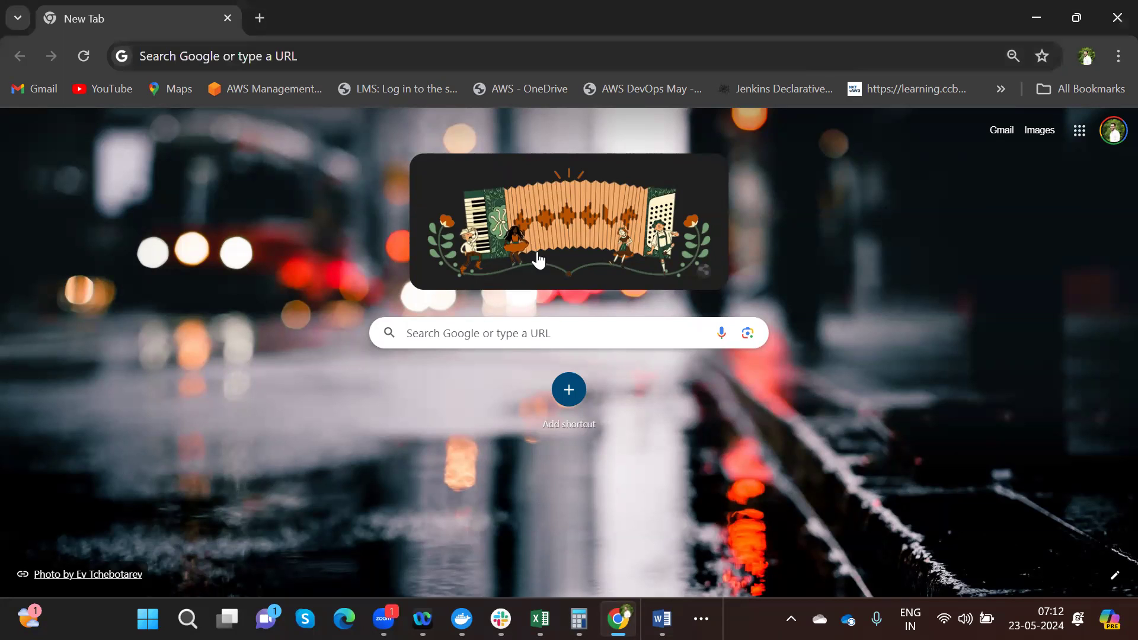
# - Search Google for 'draw io' and open the draw.io site from the results
pyautogui.click(305, 60)
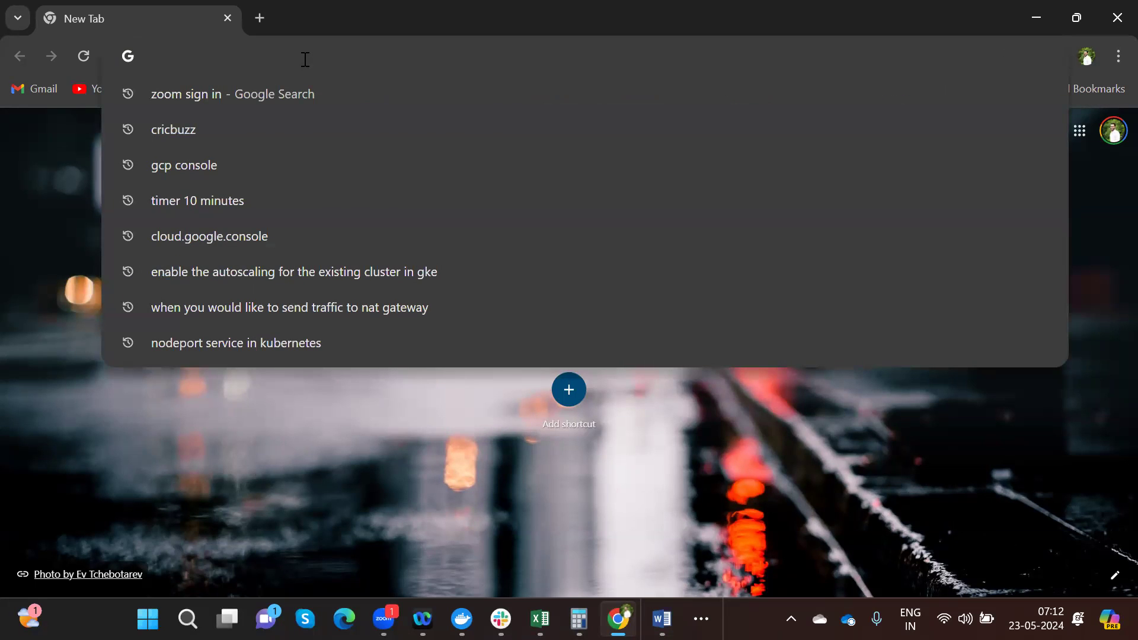
pyautogui.write('dwa')
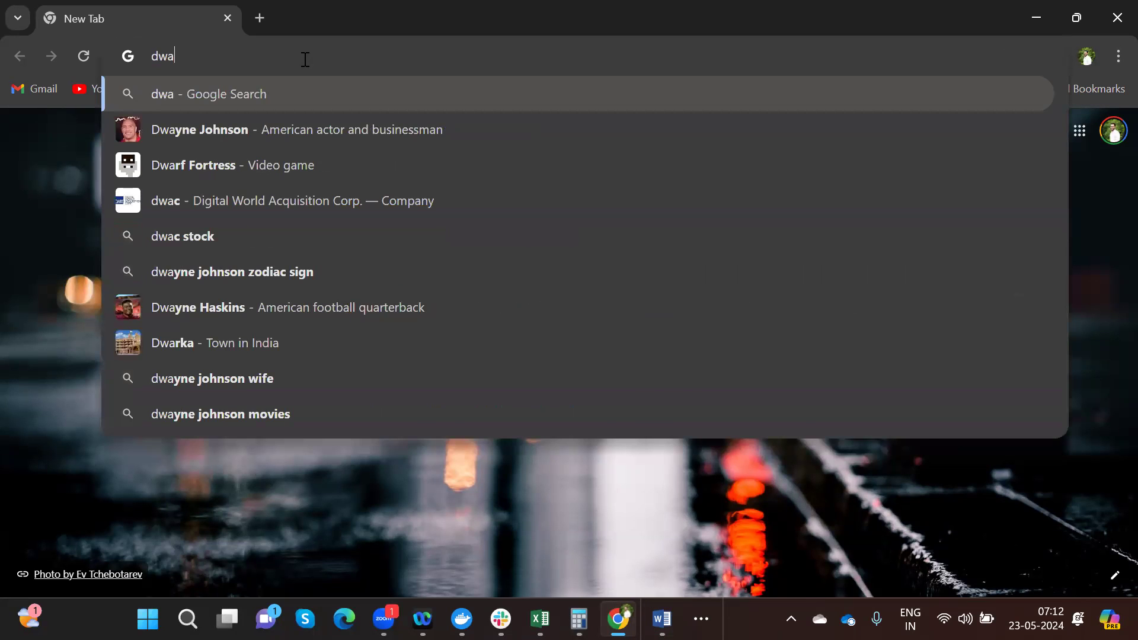
pyautogui.press('BackSpace')
pyautogui.press('BackSpace')
pyautogui.write('r')
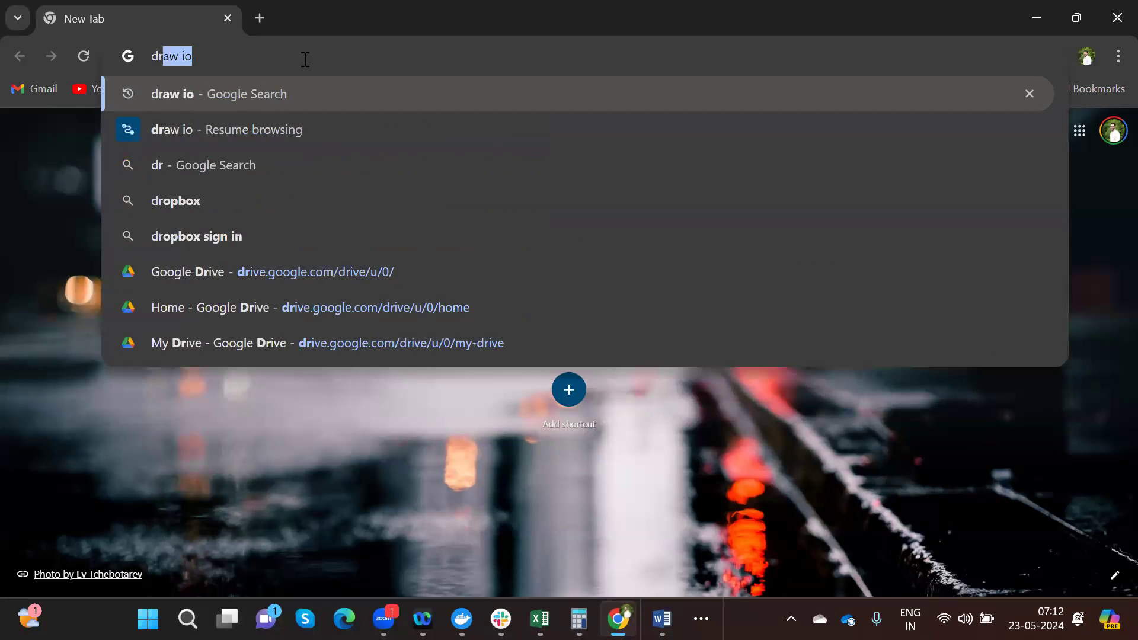
pyautogui.write('aw io')
pyautogui.press('Return')
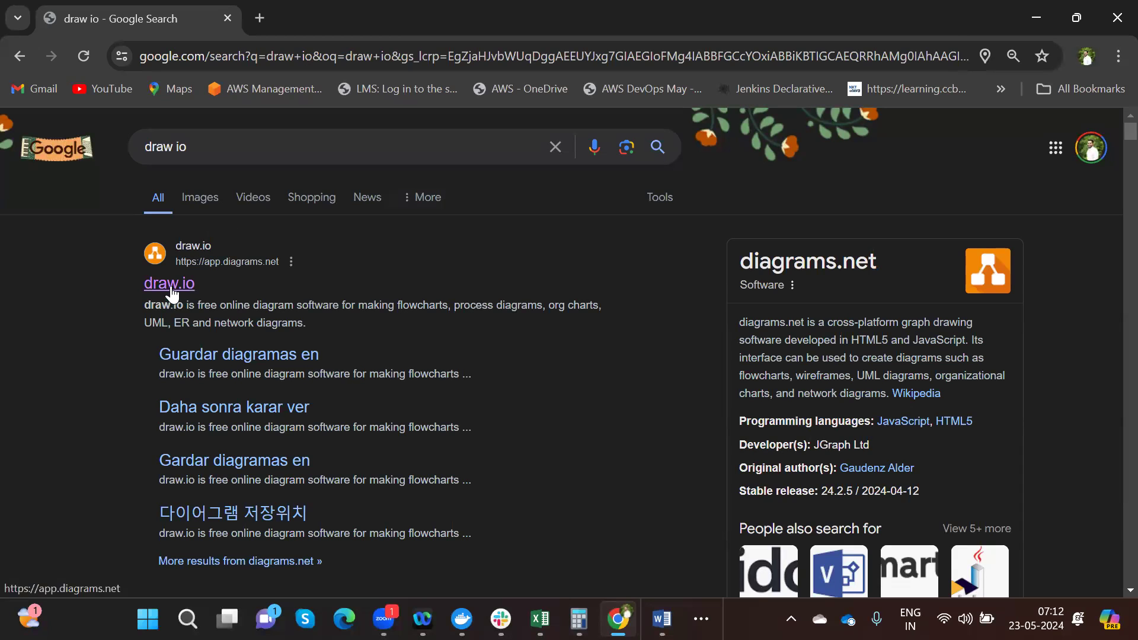
pyautogui.click(170, 286)
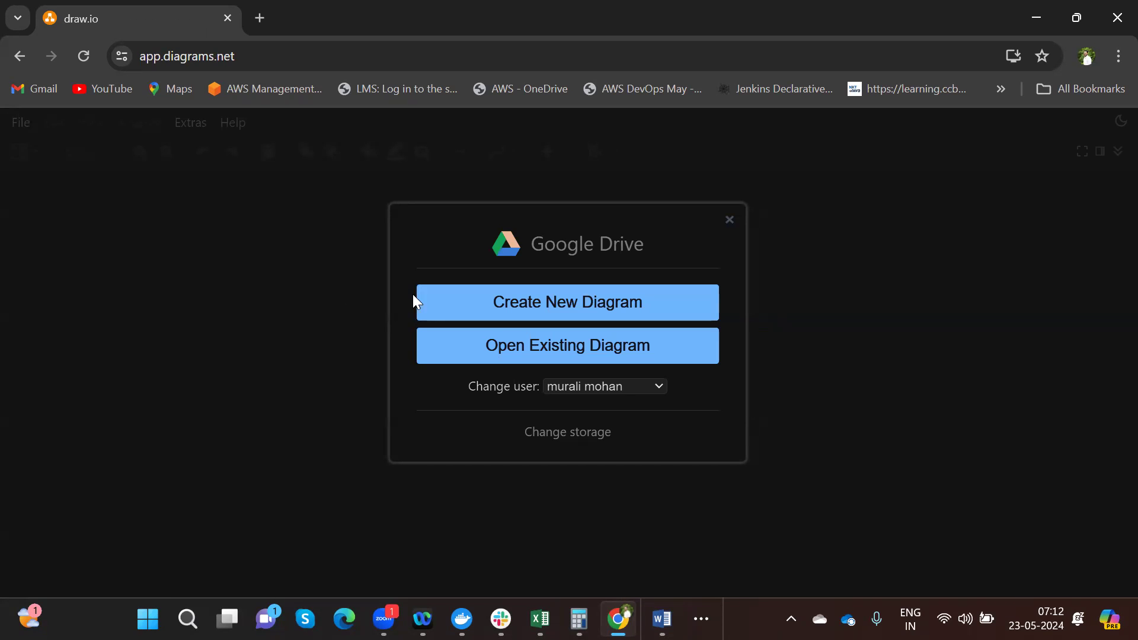
# - Create a blank Untitled Diagram.drawio and save it in the Google Drive root folder
pyautogui.click(467, 298)
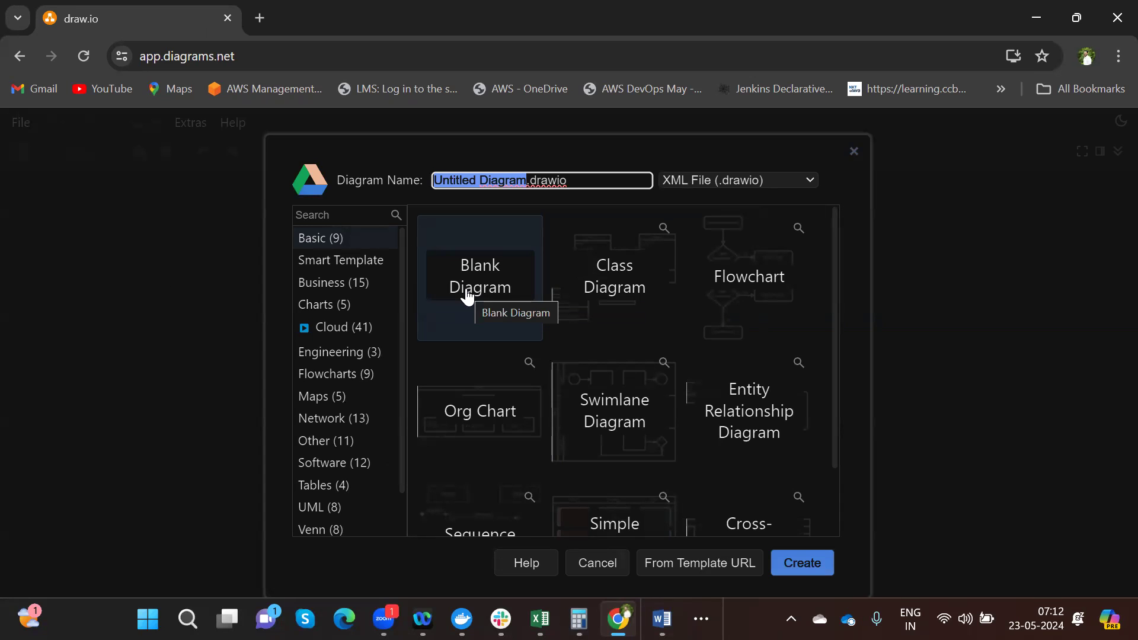
pyautogui.click(801, 564)
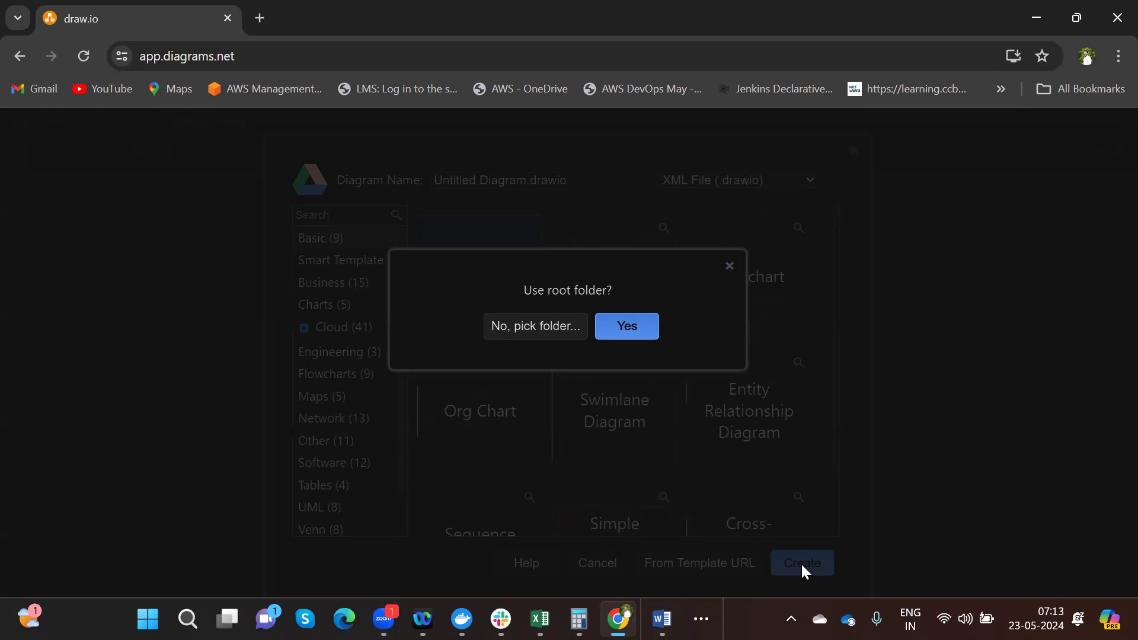
pyautogui.click(639, 326)
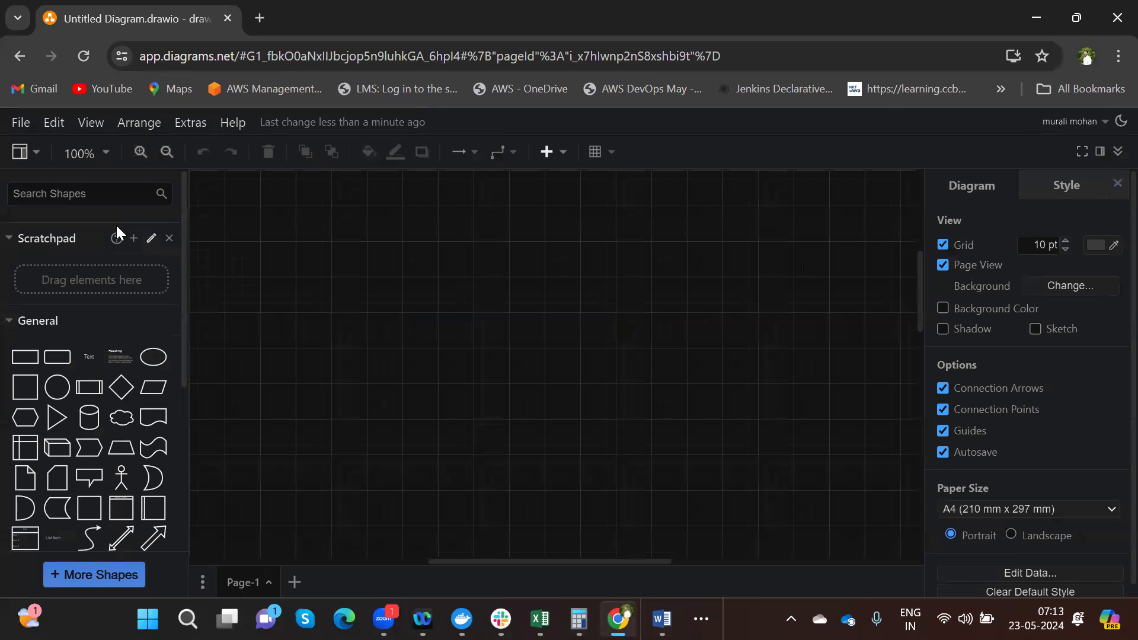
# - Insert a dashed rounded region shape from a 'region' search and enlarge it to about 670 x 290
pyautogui.click(90, 199)
pyautogui.write('regios')
pyautogui.press('BackSpace')
pyautogui.press('Return')
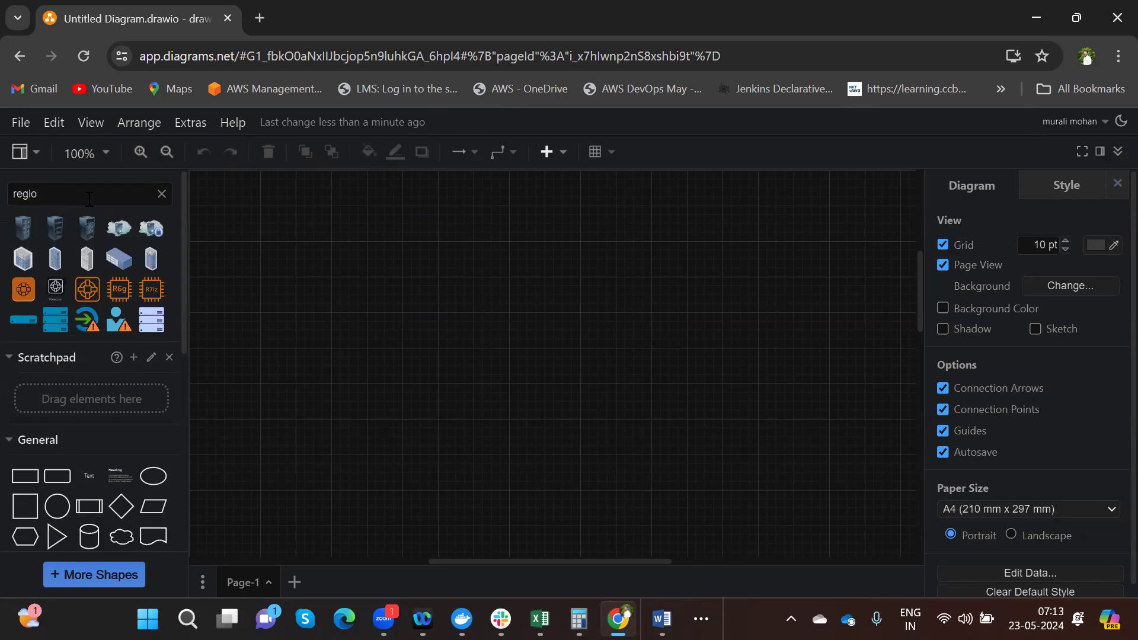
pyautogui.write('n')
pyautogui.press('Return')
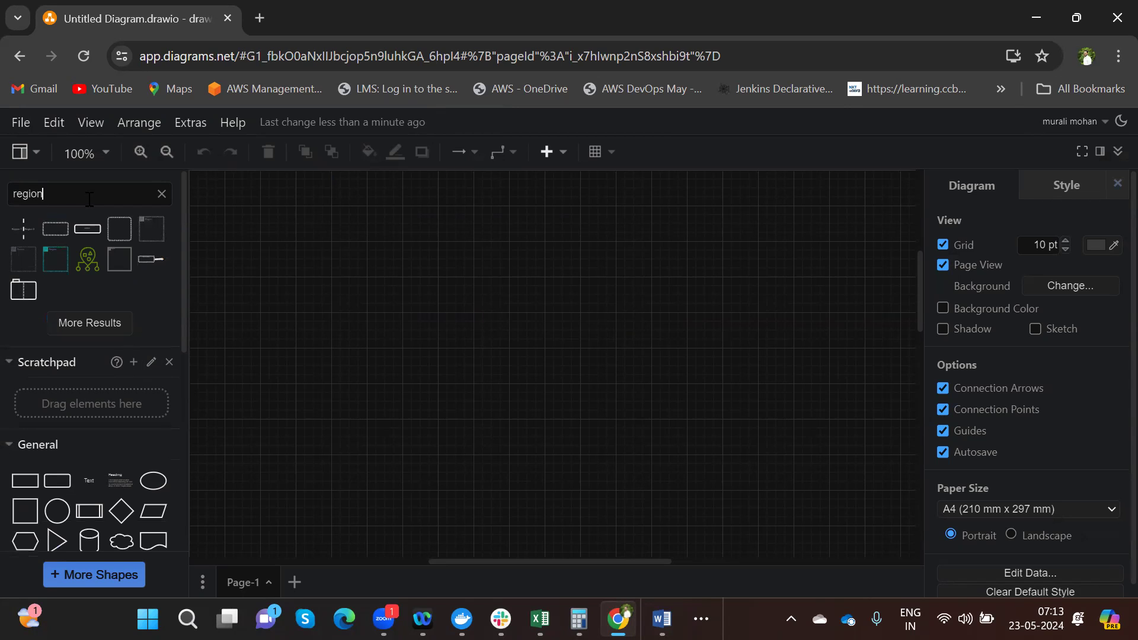
pyautogui.click(118, 227)
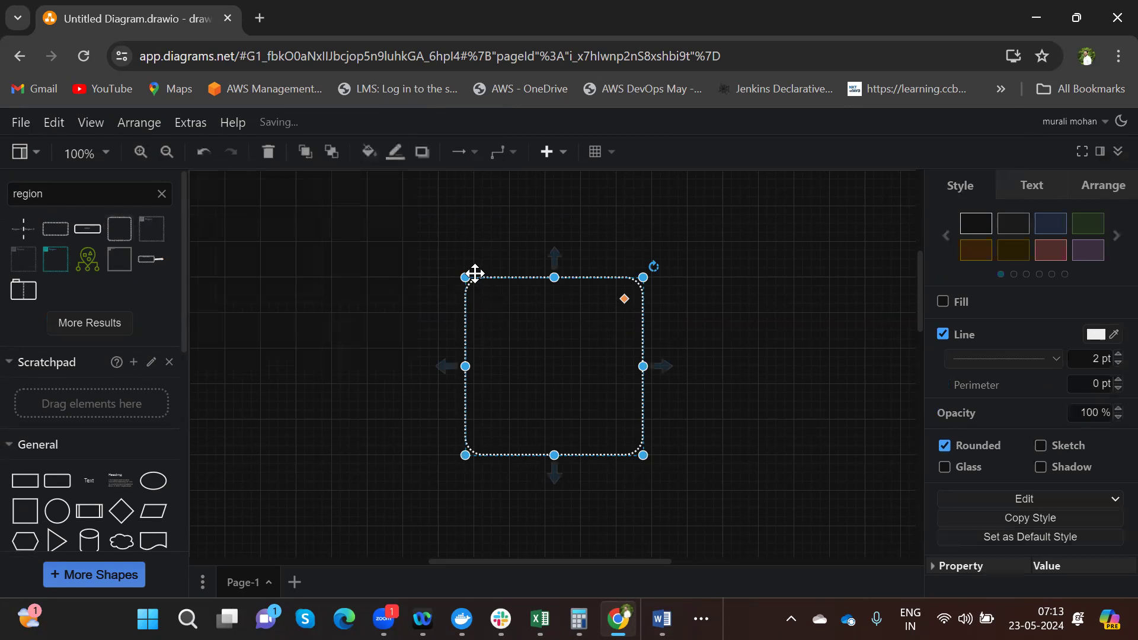
pyautogui.moveTo(465, 277); pyautogui.dragTo(261, 259)
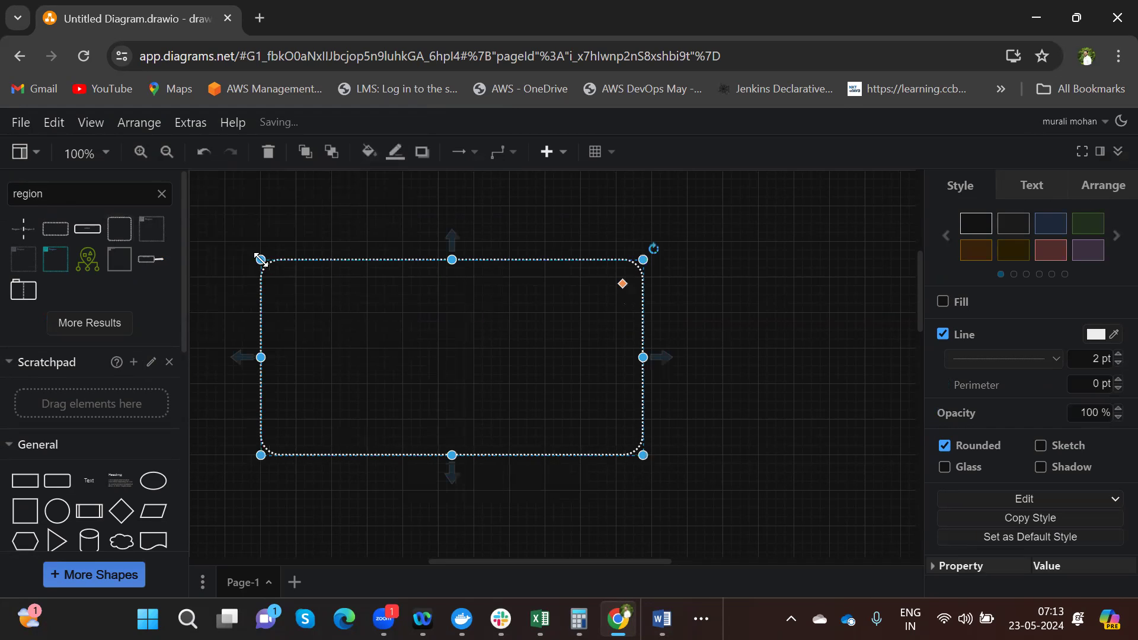
pyautogui.moveTo(643, 354); pyautogui.dragTo(855, 378)
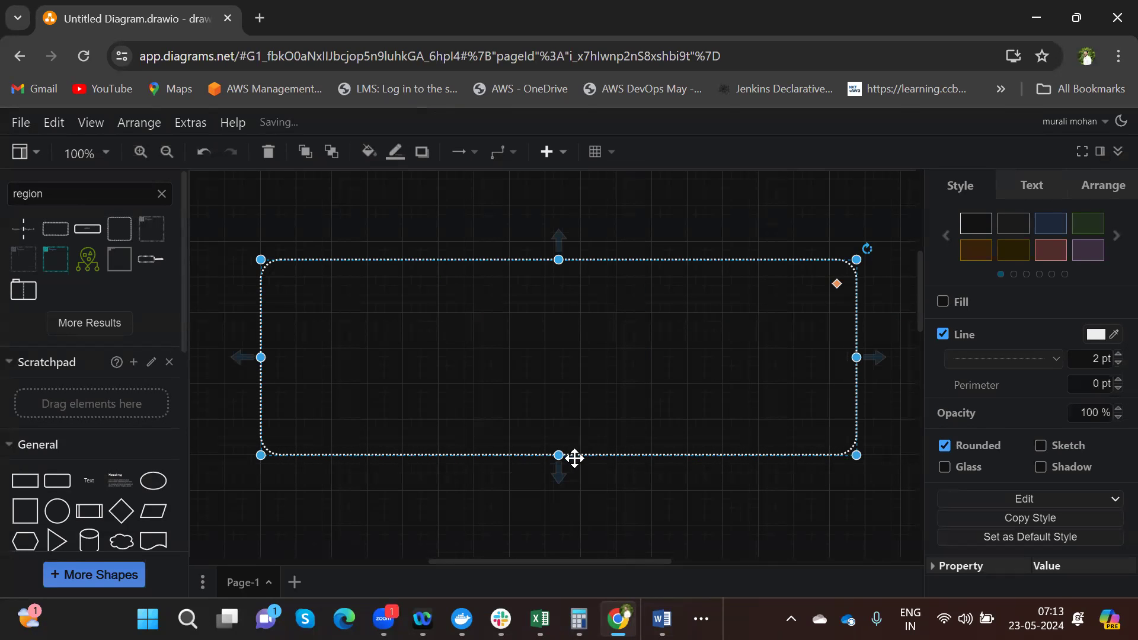
pyautogui.moveTo(560, 455); pyautogui.dragTo(561, 517)
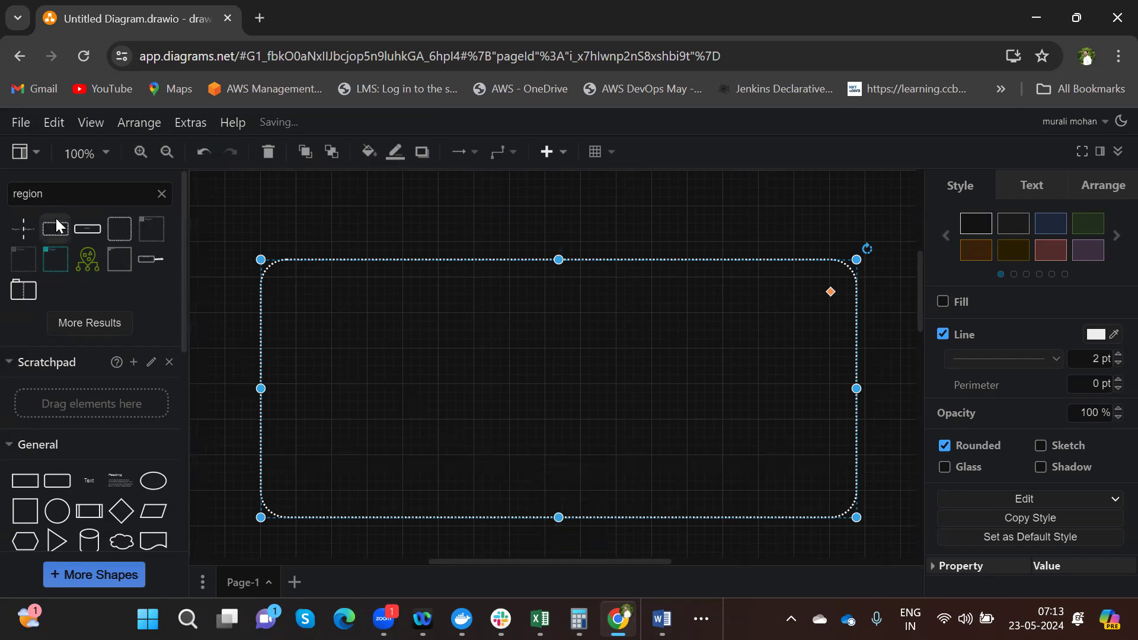
# - Search the shape library for 'vpc' to list the AWS VPC shapes
pyautogui.click(46, 194)
pyautogui.press('BackSpace')
pyautogui.press('BackSpace')
pyautogui.press('BackSpace')
pyautogui.press('BackSpace')
pyautogui.press('BackSpace')
pyautogui.press('BackSpace')
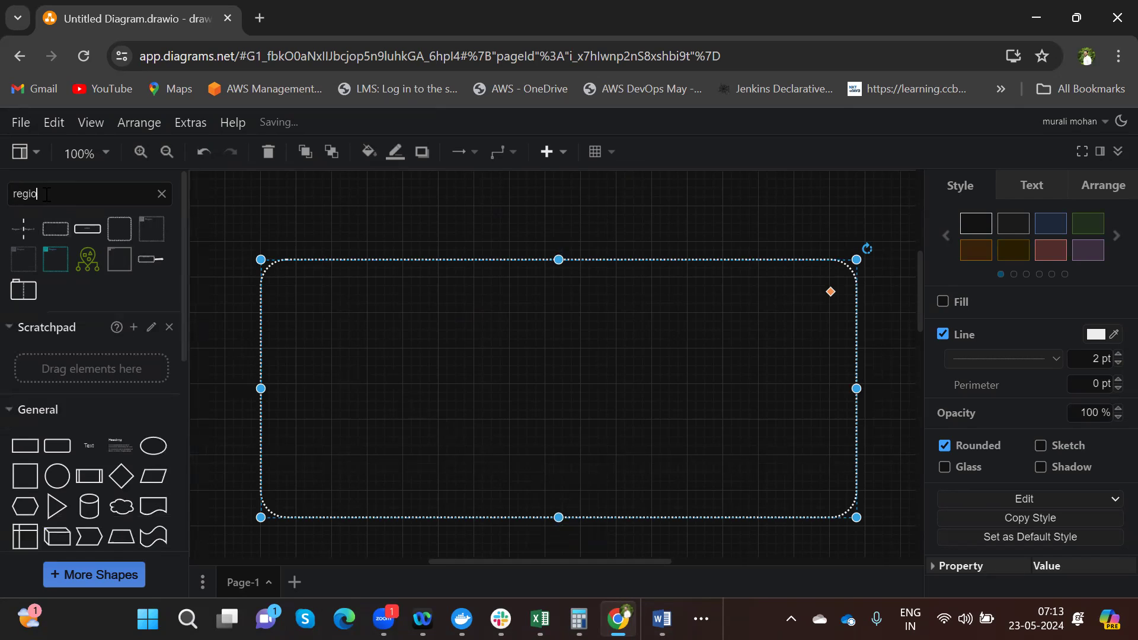
pyautogui.write('vpc')
pyautogui.press('Return')
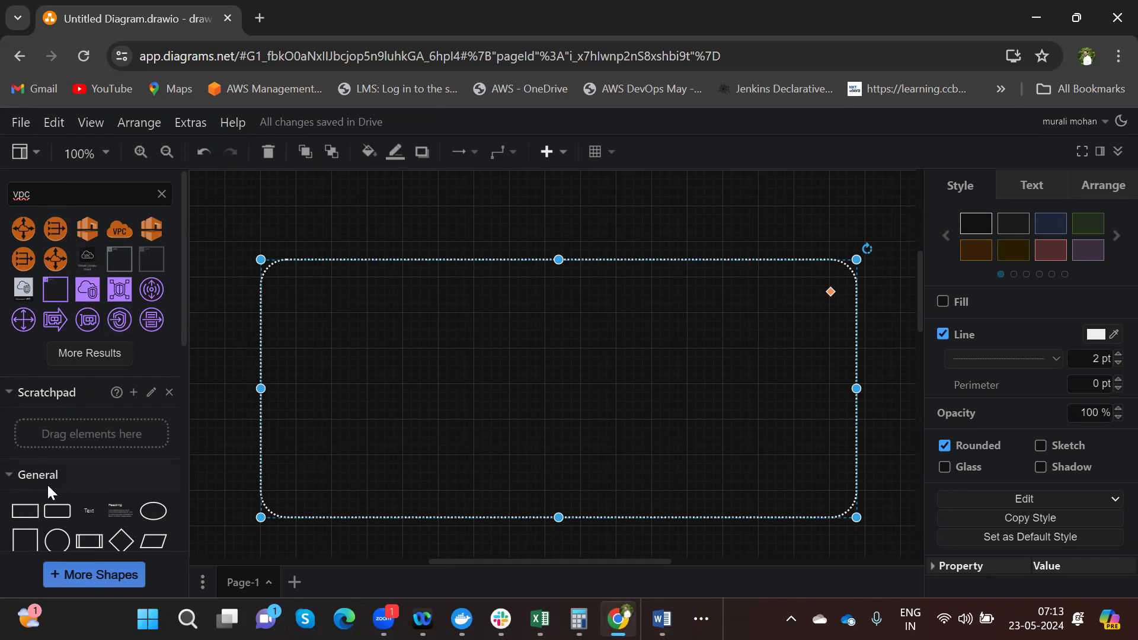
# - Add a purple VPC group inside the region and resize it to about 520 x 200
pyautogui.click(55, 283)
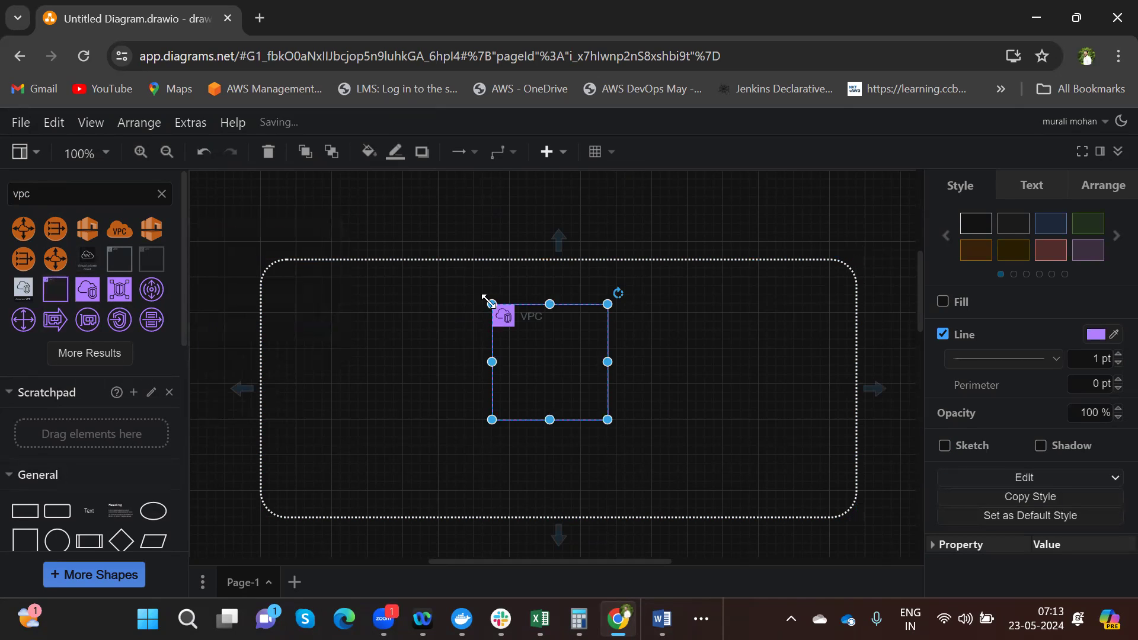
pyautogui.moveTo(490, 302); pyautogui.dragTo(303, 326)
pyautogui.moveTo(605, 375); pyautogui.dragTo(777, 397)
pyautogui.moveTo(540, 420); pyautogui.dragTo(541, 488)
pyautogui.moveTo(545, 406); pyautogui.dragTo(552, 455)
# - Shift the dotted region frame left so it evenly surrounds the VPC group
pyautogui.click(552, 424)
pyautogui.click(554, 422)
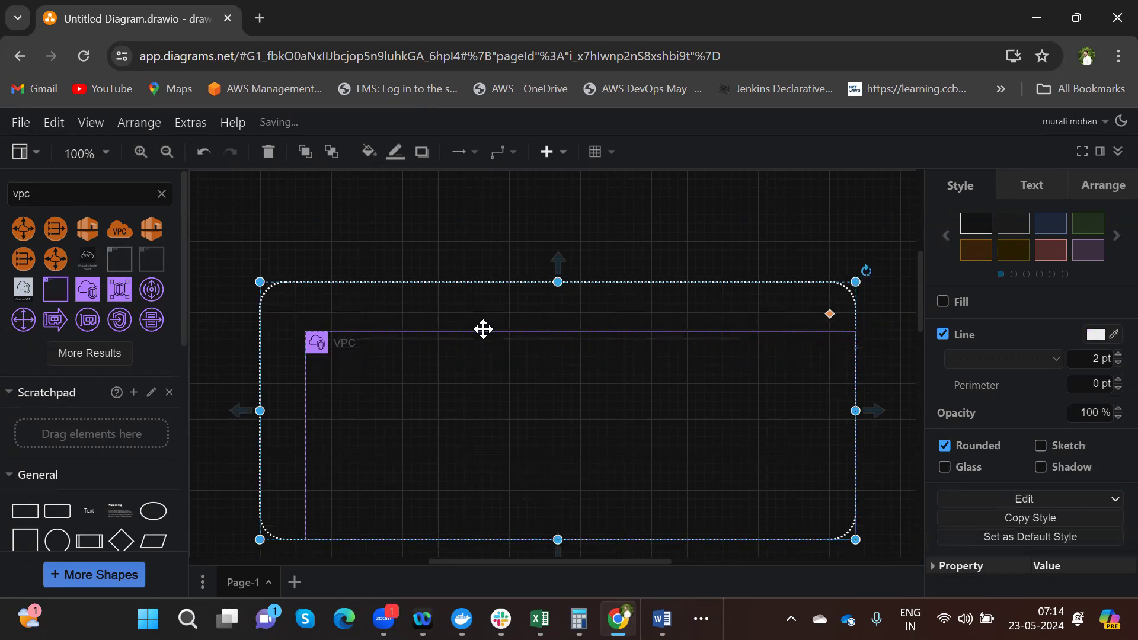
pyautogui.moveTo(470, 336); pyautogui.dragTo(498, 354)
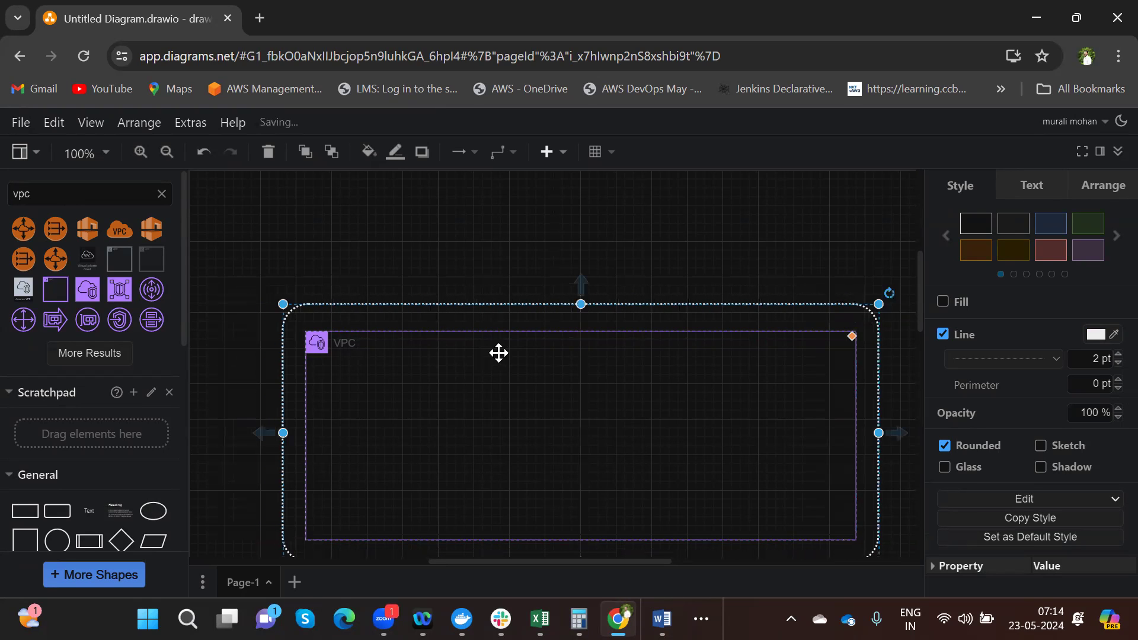
pyautogui.click(549, 370)
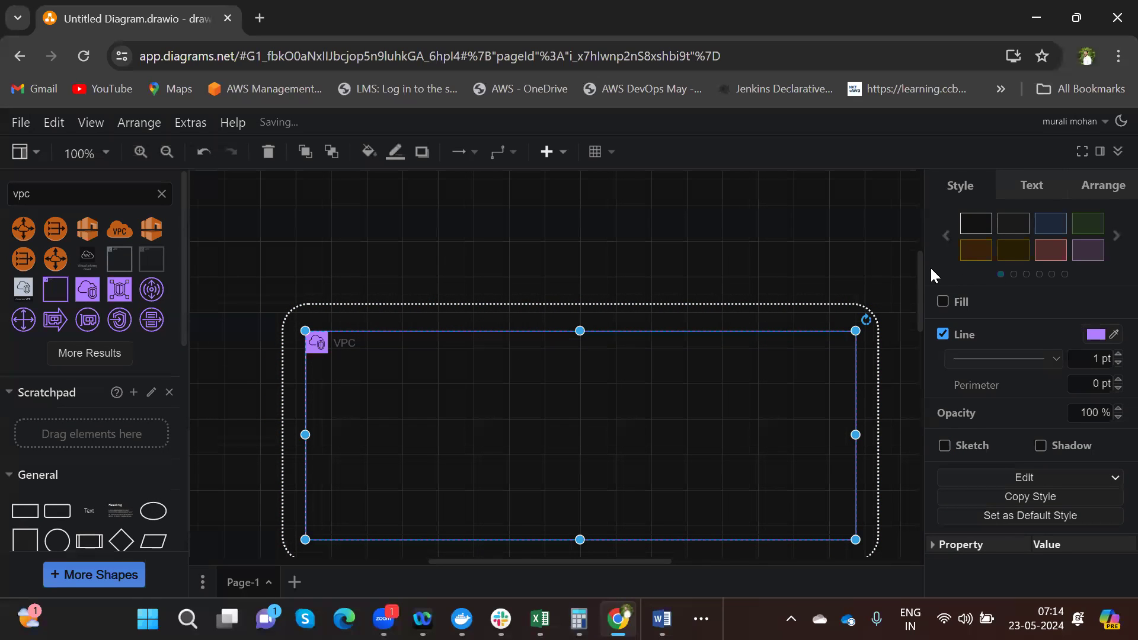
pyautogui.moveTo(922, 278); pyautogui.dragTo(924, 301)
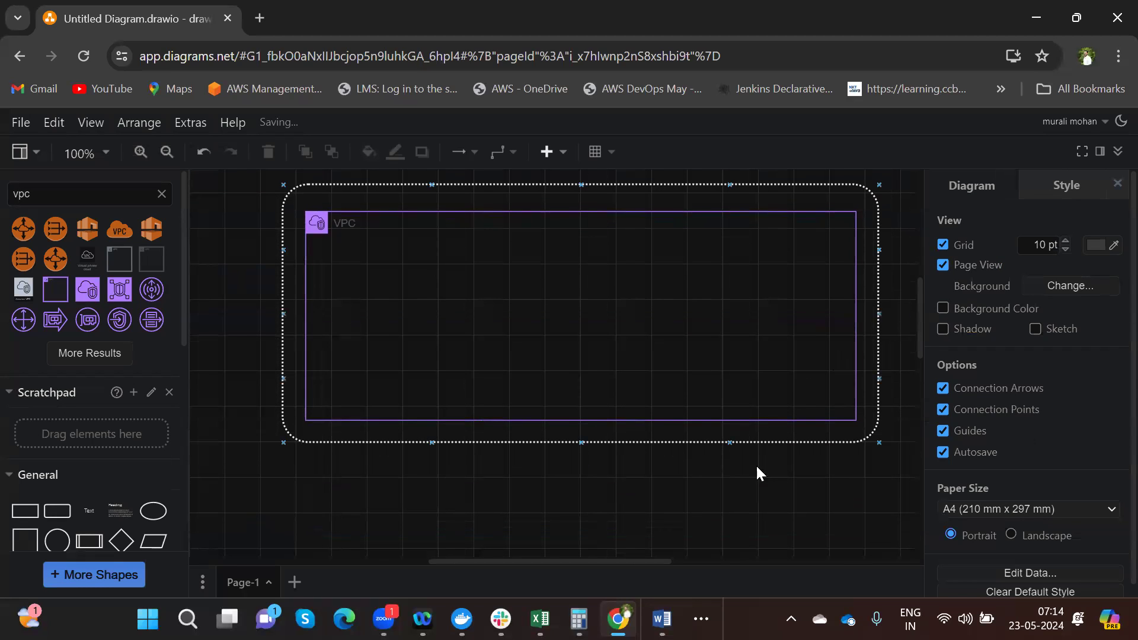
# - Add the orange VPC cloud icon and place it on the dotted region's top edge
pyautogui.click(130, 233)
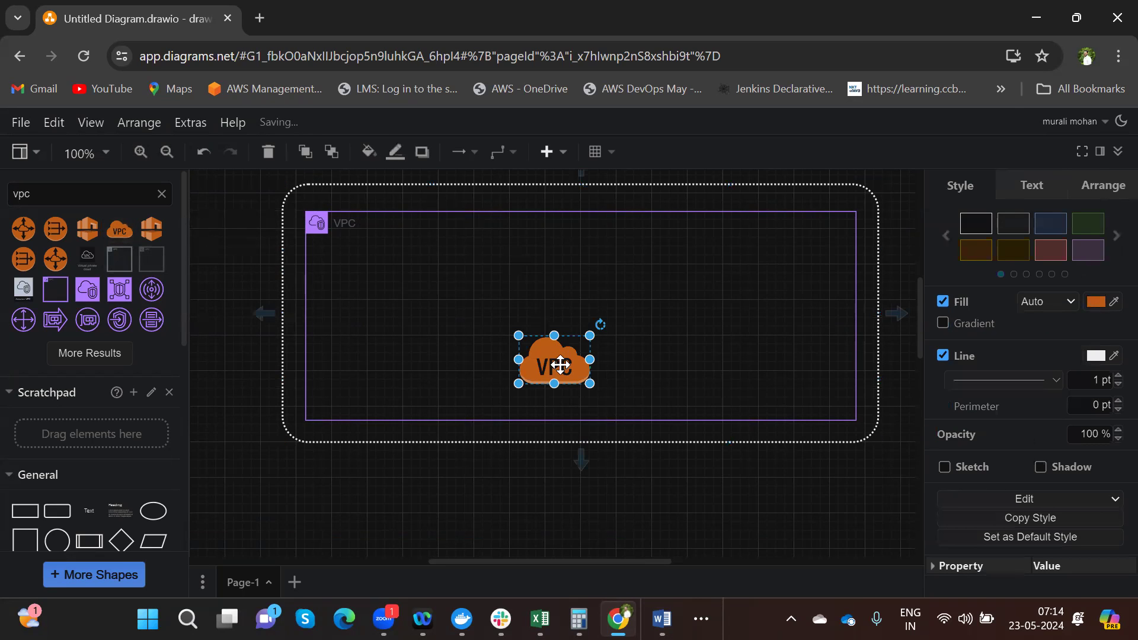
pyautogui.moveTo(555, 363); pyautogui.dragTo(578, 185)
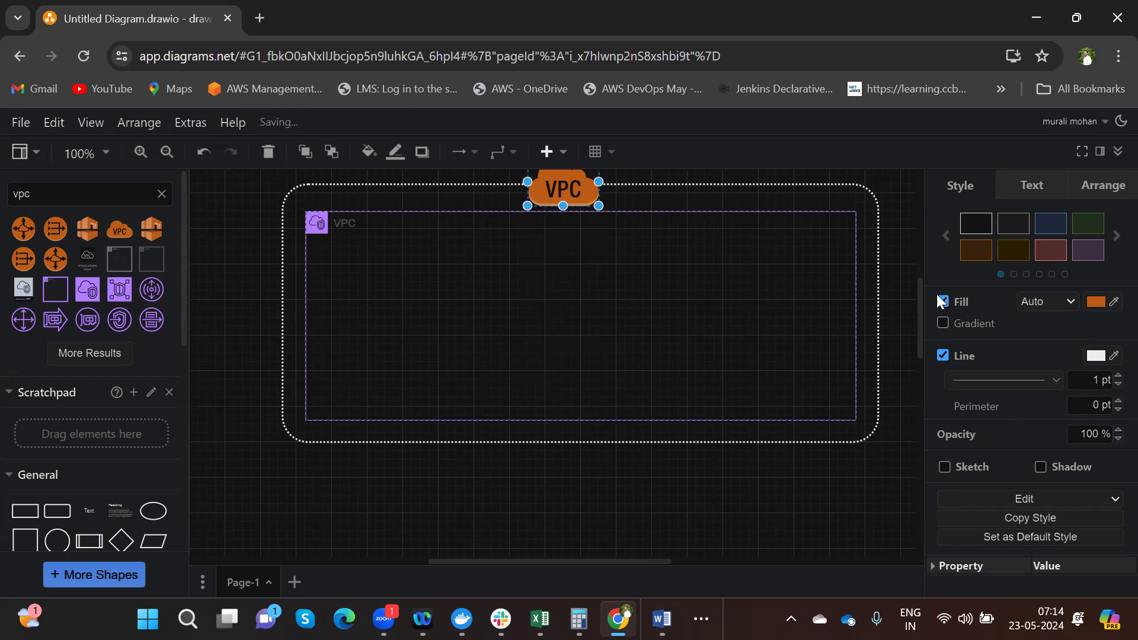
pyautogui.moveTo(920, 293); pyautogui.dragTo(919, 282)
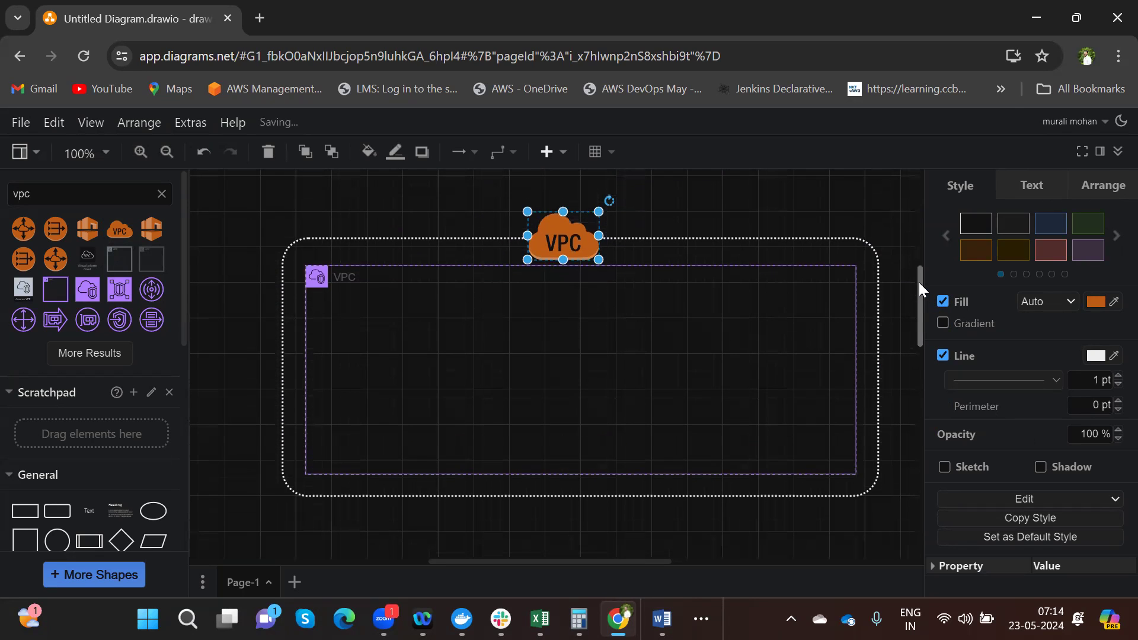
pyautogui.moveTo(559, 241); pyautogui.dragTo(430, 243)
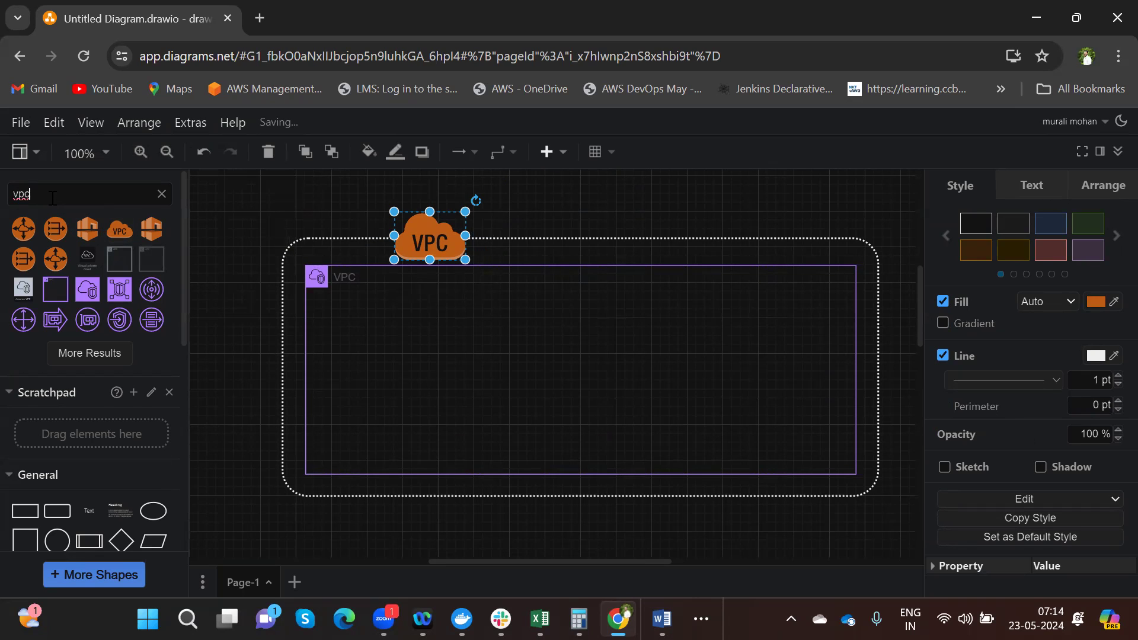
# - Insert a padlocked VPC Subnet box from a 'subnet' search and widen it to 350 x 200
pyautogui.press('BackSpace')
pyautogui.press('BackSpace')
pyautogui.press('BackSpace')
pyautogui.write('sub')
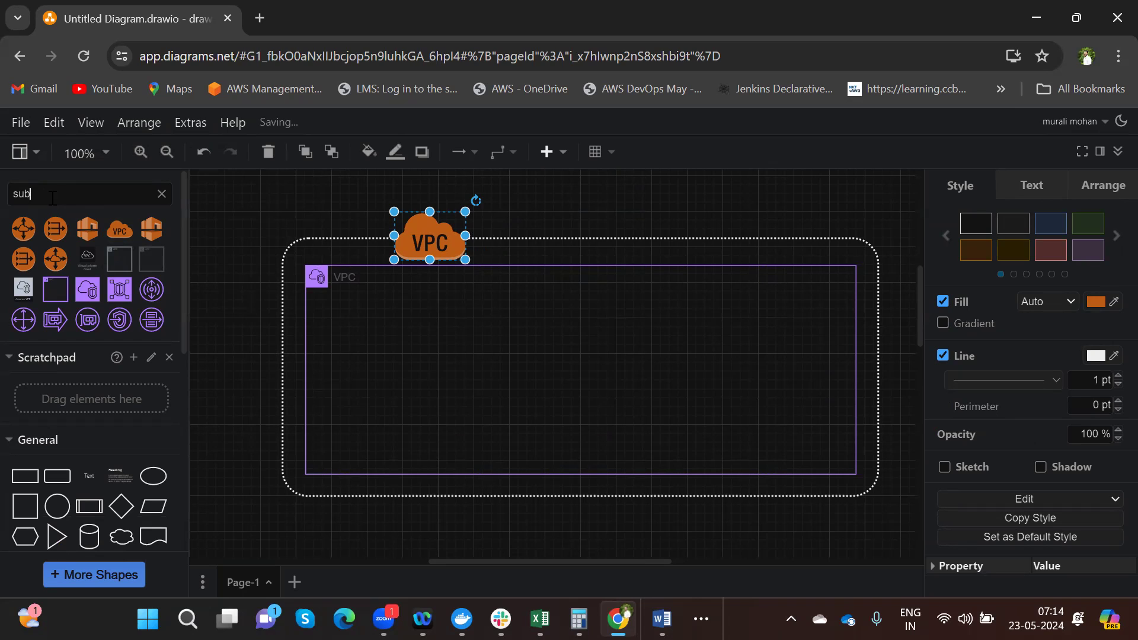
pyautogui.write('net')
pyautogui.press('Return')
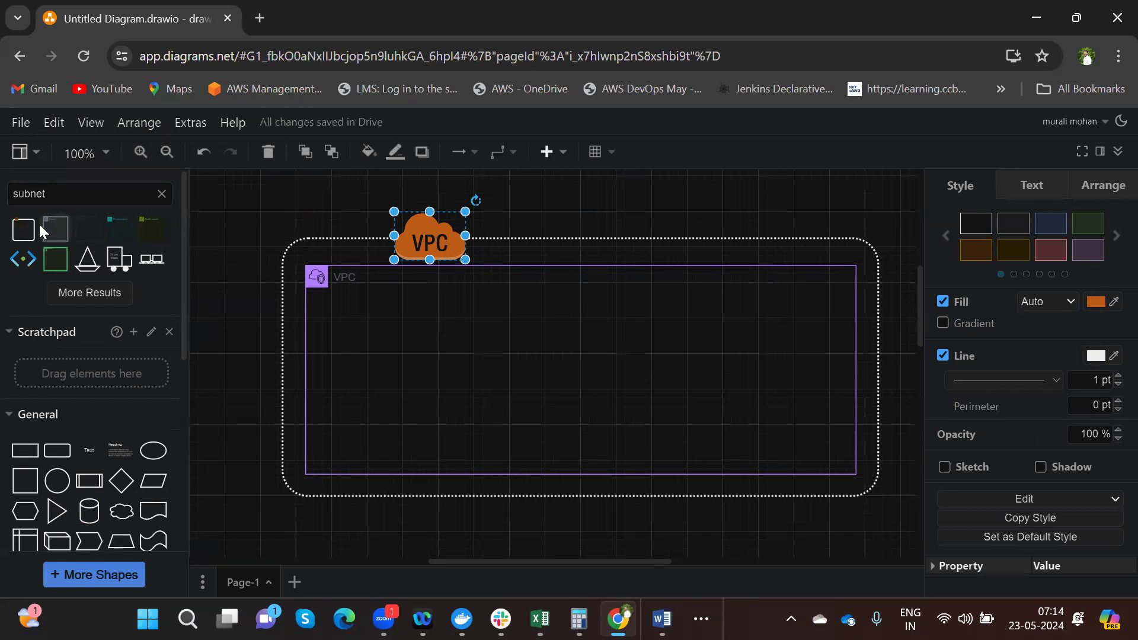
pyautogui.moveTo(24, 231)
pyautogui.click(23, 231)
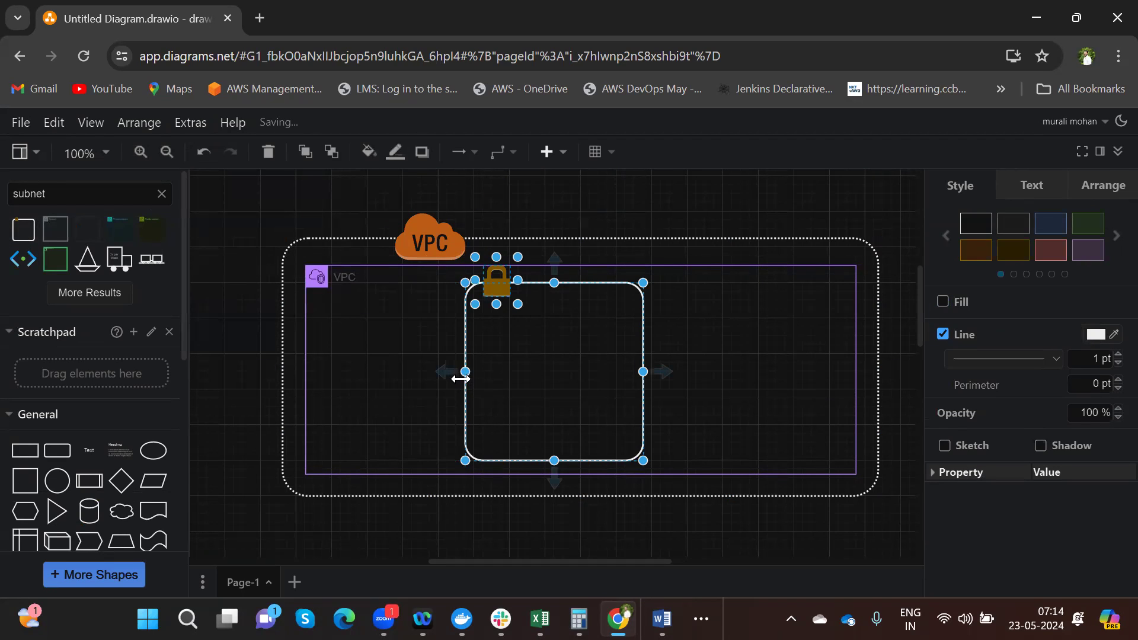
pyautogui.moveTo(462, 371); pyautogui.dragTo(387, 372)
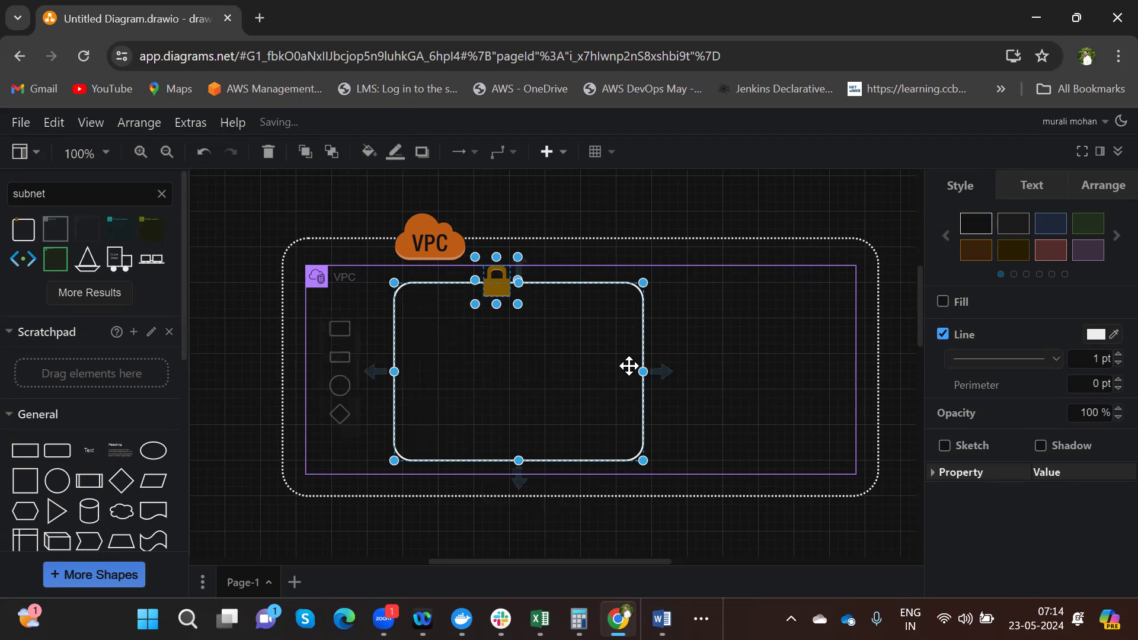
pyautogui.moveTo(645, 371); pyautogui.dragTo(734, 383)
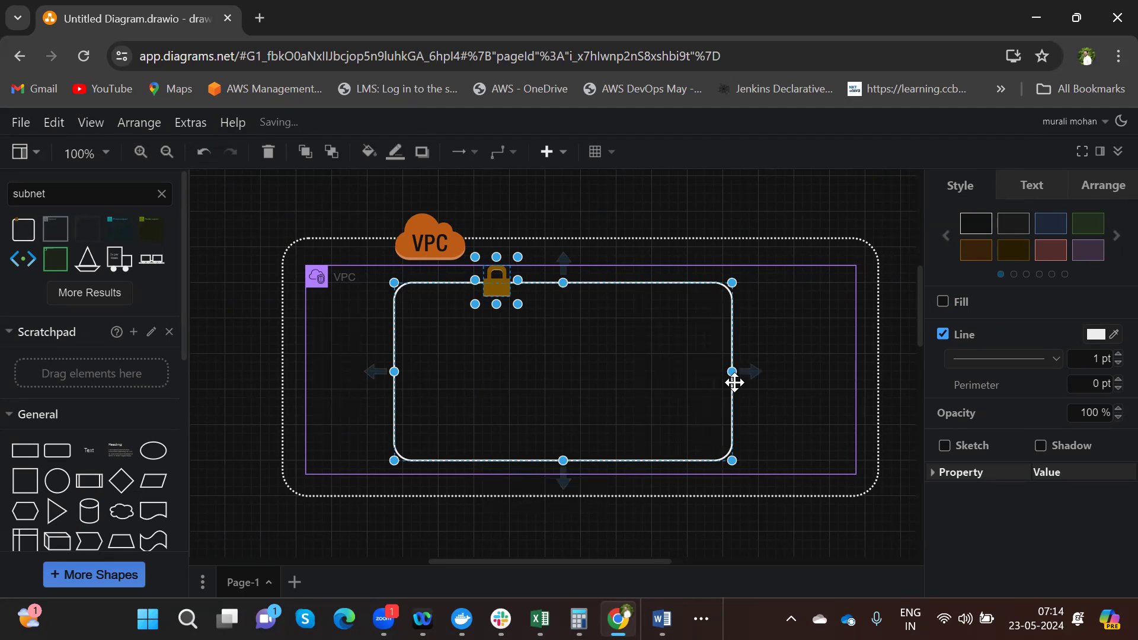
# - Insert two EC2 instance icons from an 'ec2' search, placing them left and right in the subnet
pyautogui.click(597, 368)
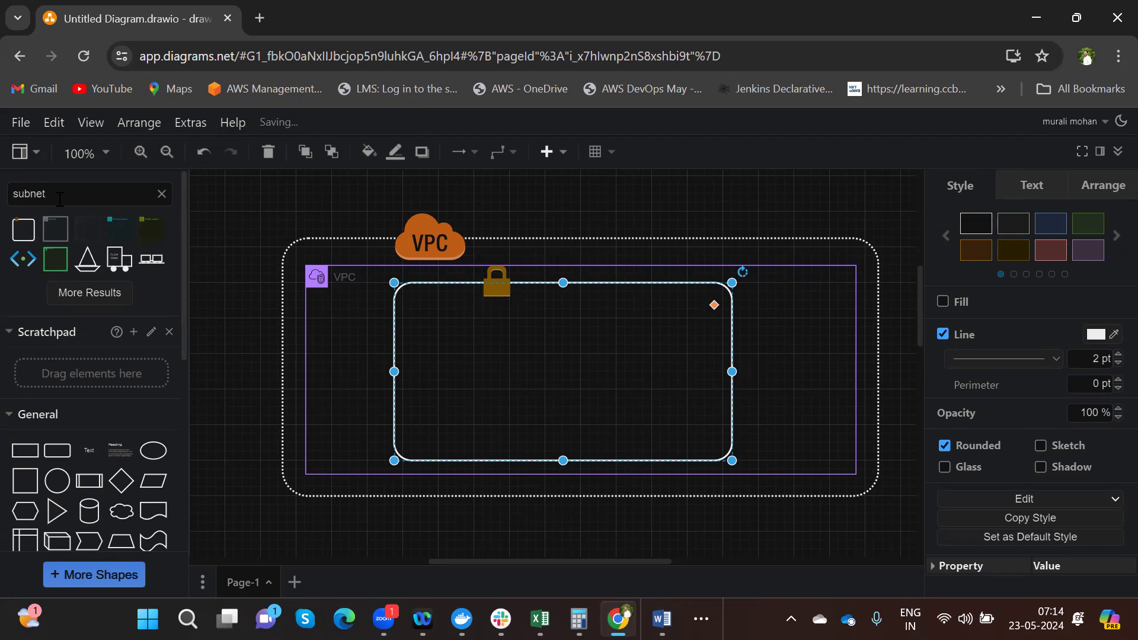
pyautogui.press('BackSpace')
pyautogui.press('BackSpace')
pyautogui.press('BackSpace')
pyautogui.press('BackSpace')
pyautogui.press('BackSpace')
pyautogui.press('BackSpace')
pyautogui.write('ec2')
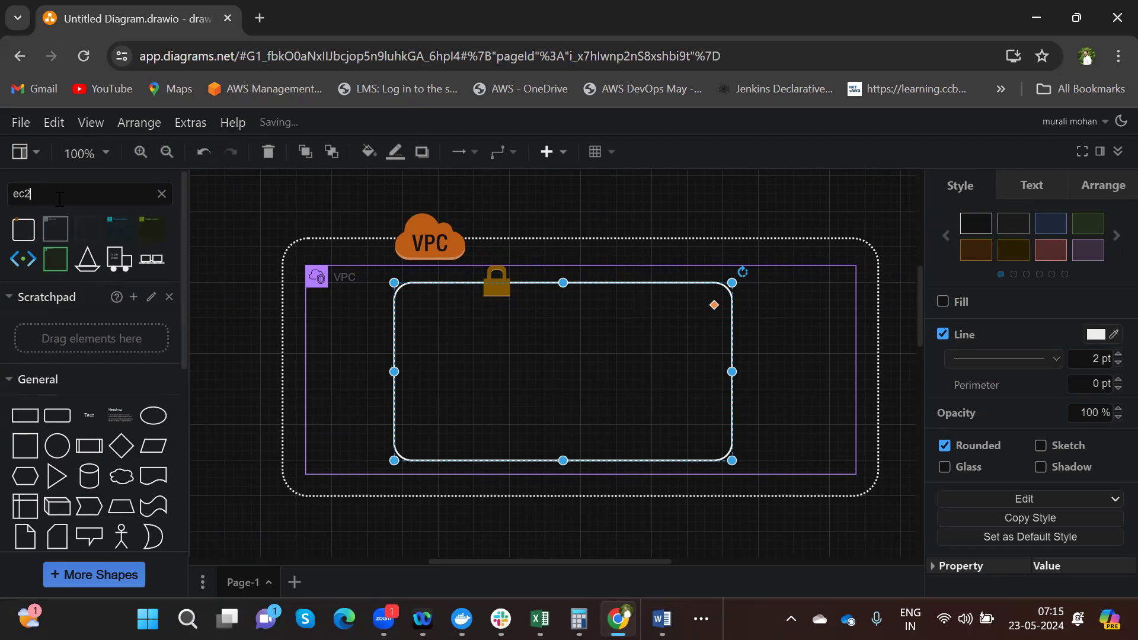
pyautogui.press('Return')
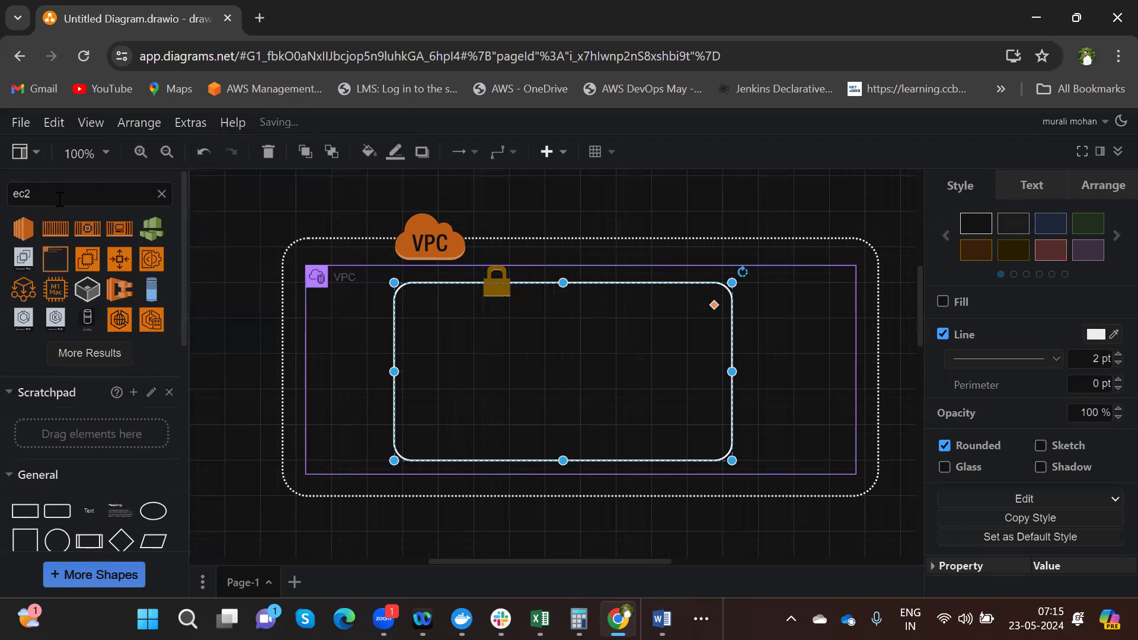
pyautogui.click(25, 231)
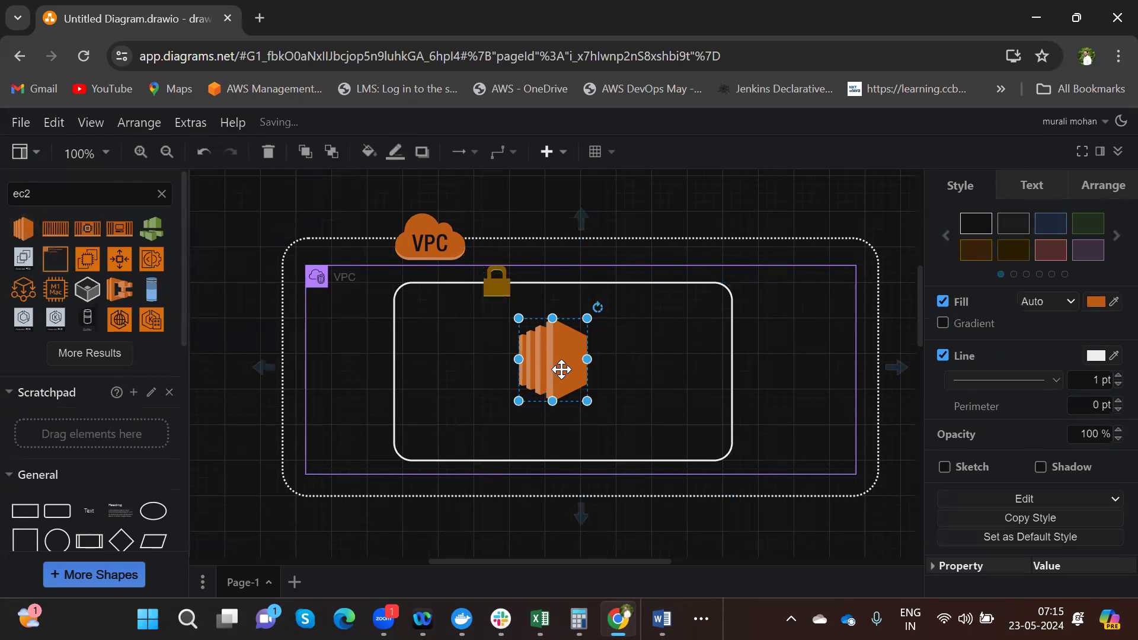
pyautogui.moveTo(562, 370); pyautogui.dragTo(495, 377)
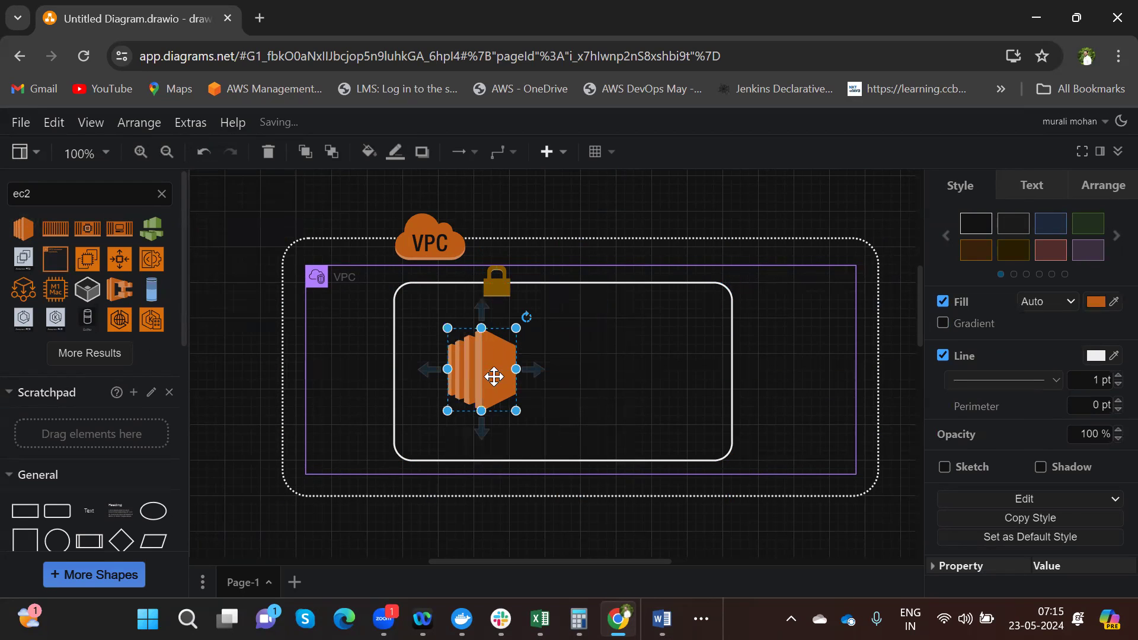
pyautogui.click(21, 229)
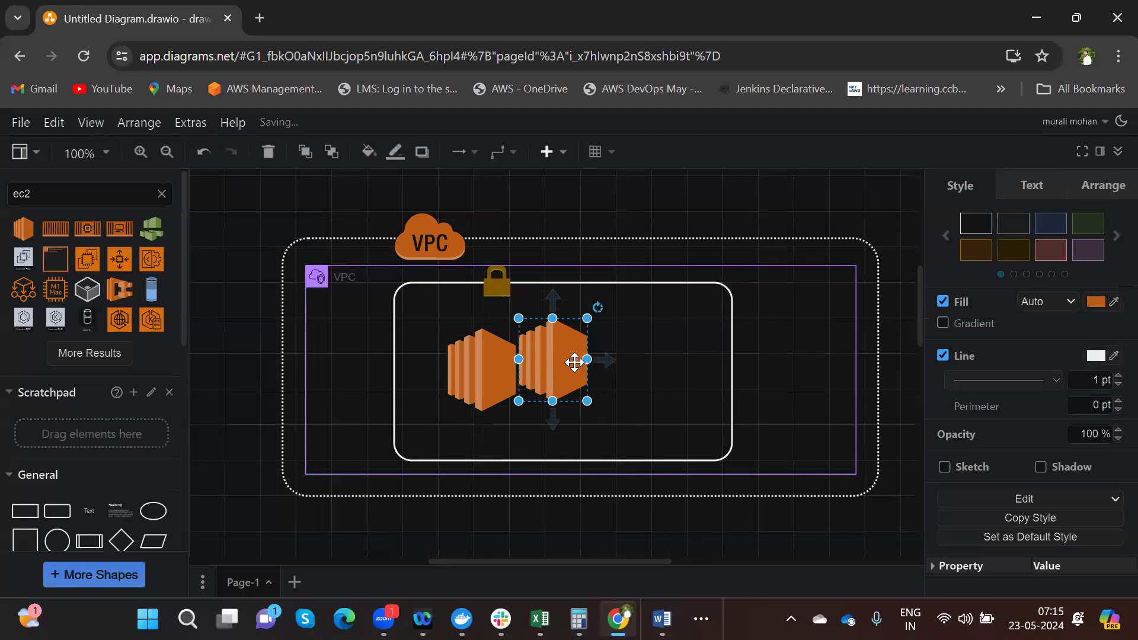
pyautogui.moveTo(562, 356); pyautogui.dragTo(620, 366)
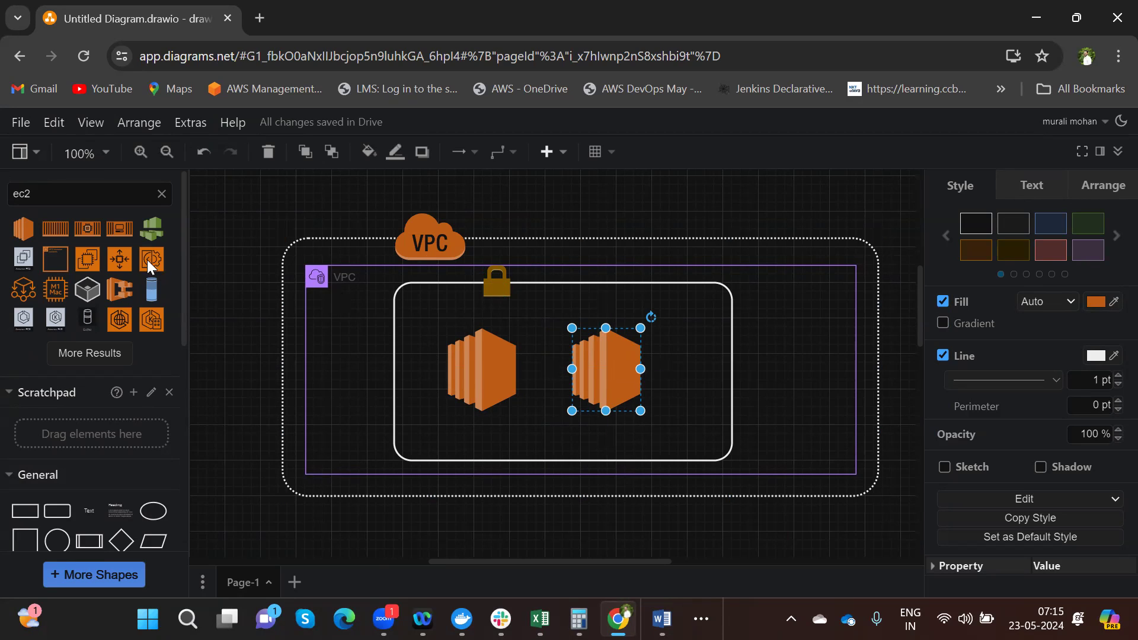
# - Add a Classic Load Balancer centred above the EC2 icons, moving both instances lower and apart
pyautogui.press('BackSpace')
pyautogui.press('BackSpace')
pyautogui.press('BackSpace')
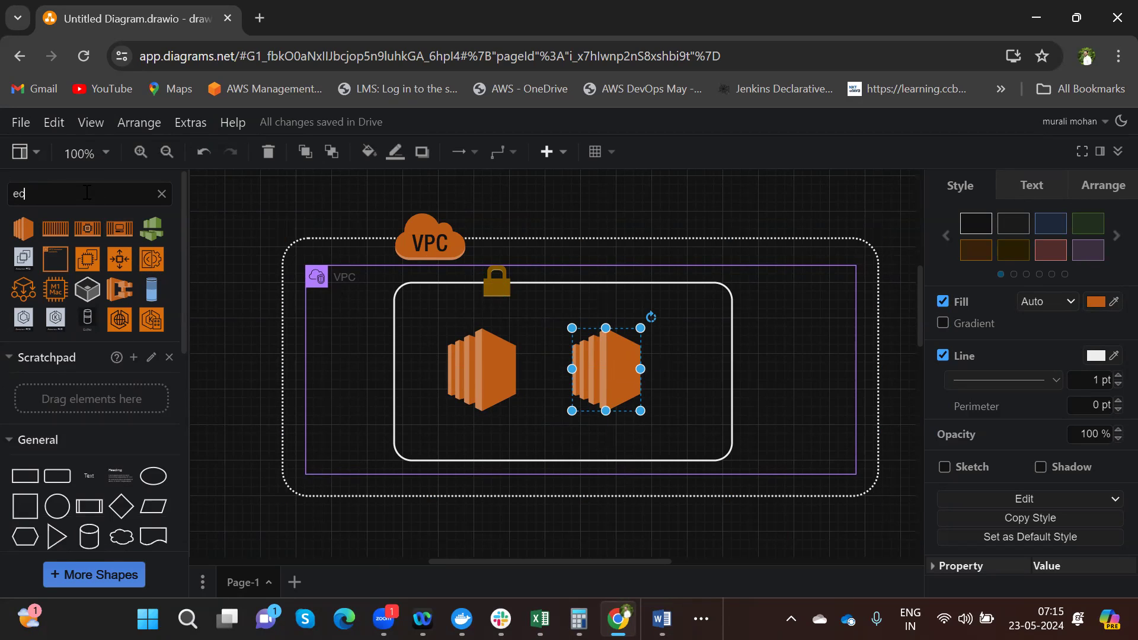
pyautogui.write('loadbalancer')
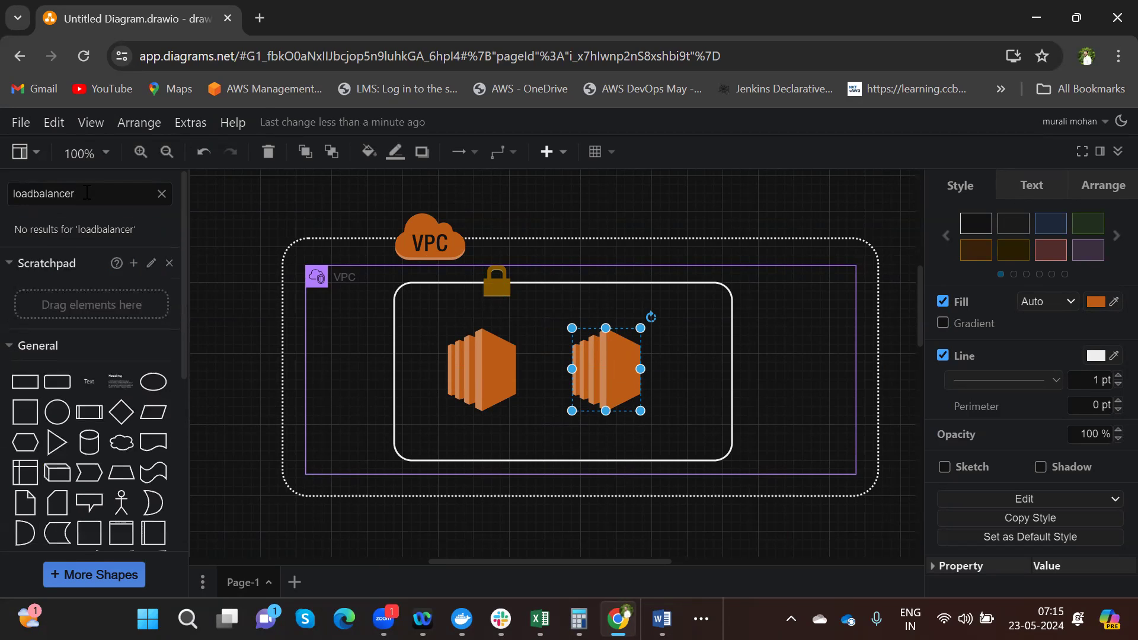
pyautogui.press('BackSpace')
pyautogui.press('BackSpace')
pyautogui.press('BackSpace')
pyautogui.press('BackSpace')
pyautogui.press('BackSpace')
pyautogui.press('BackSpace')
pyautogui.press('BackSpace')
pyautogui.press('Return')
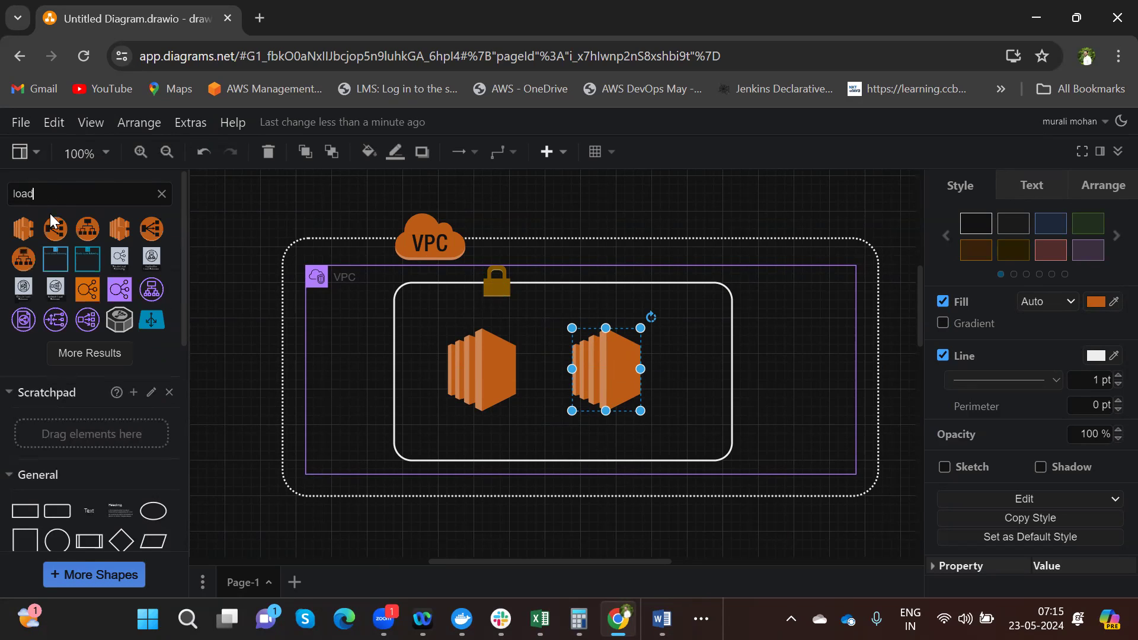
pyautogui.moveTo(26, 229)
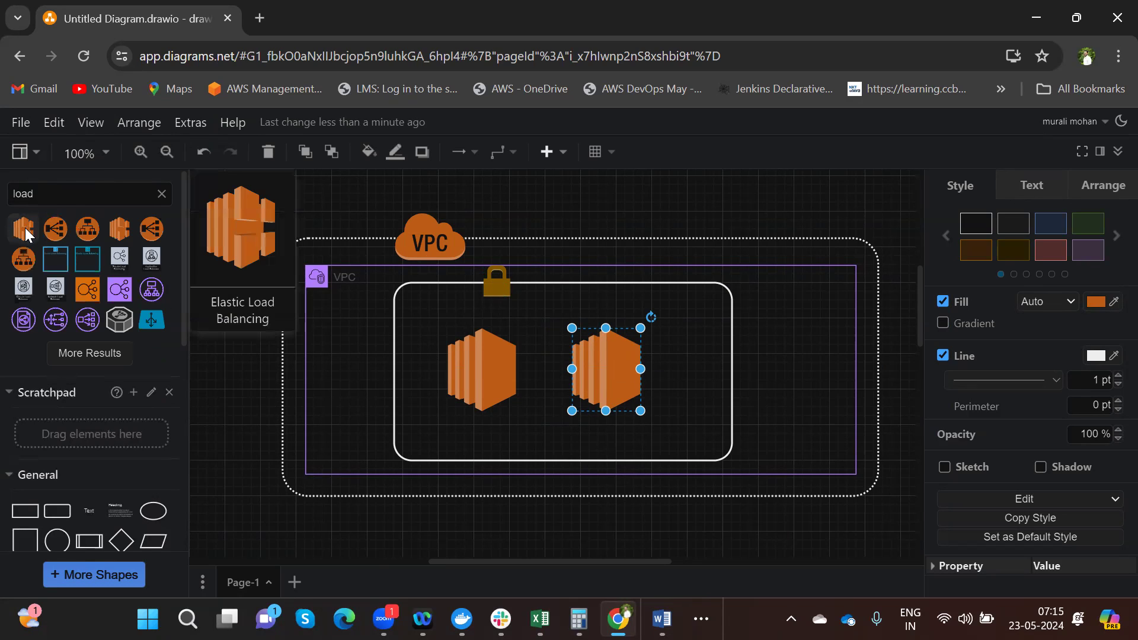
pyautogui.click(66, 232)
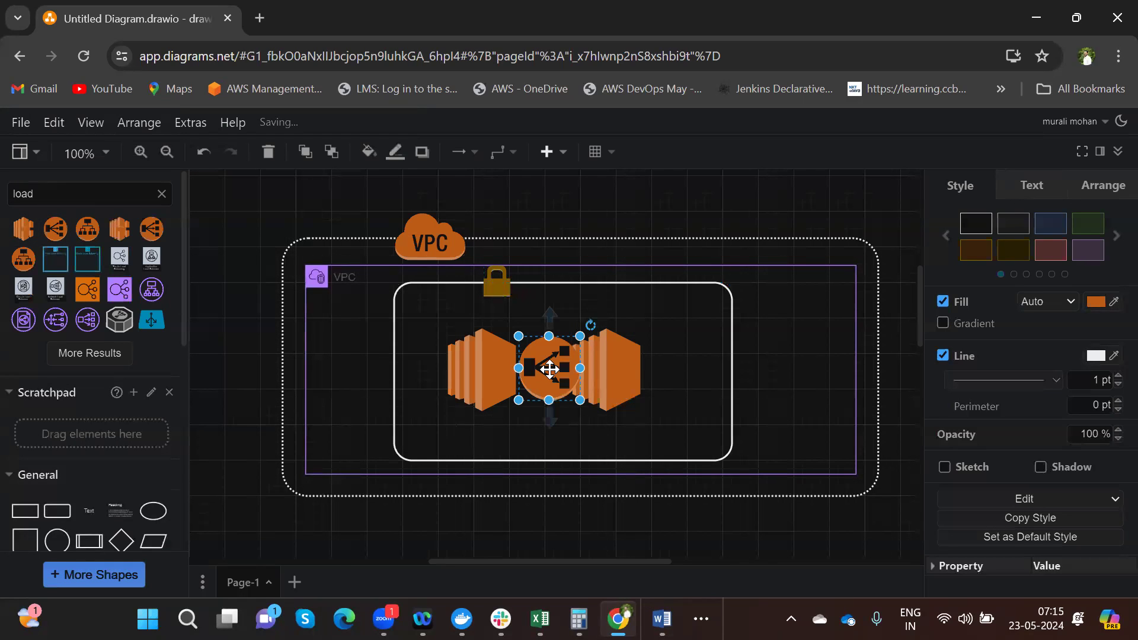
pyautogui.moveTo(549, 369); pyautogui.dragTo(553, 306)
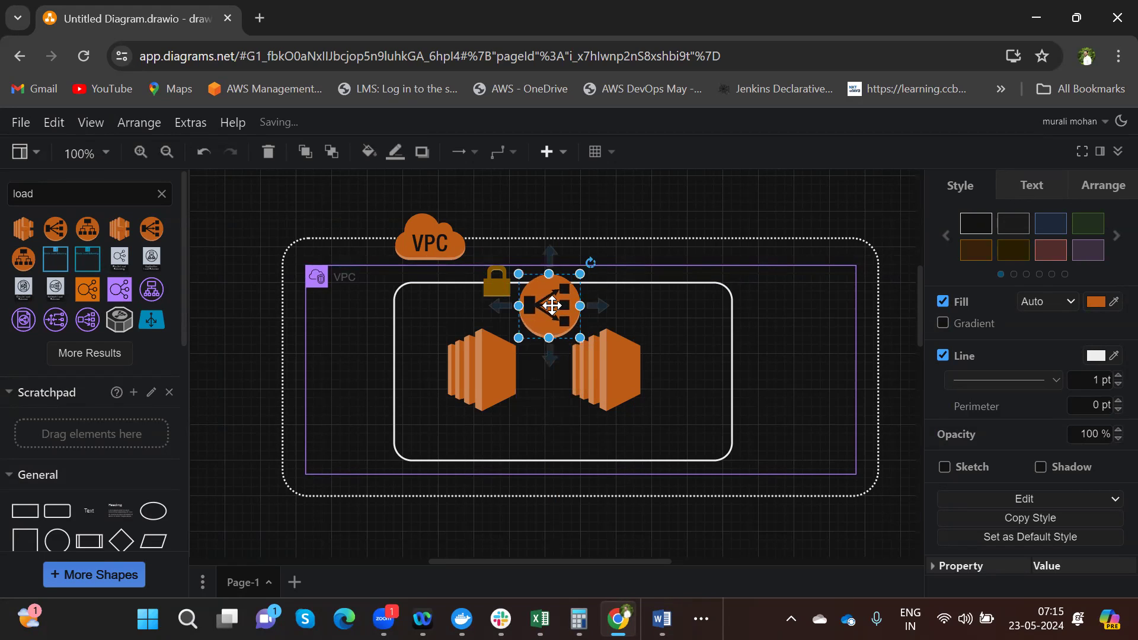
pyautogui.moveTo(485, 362); pyautogui.dragTo(479, 386)
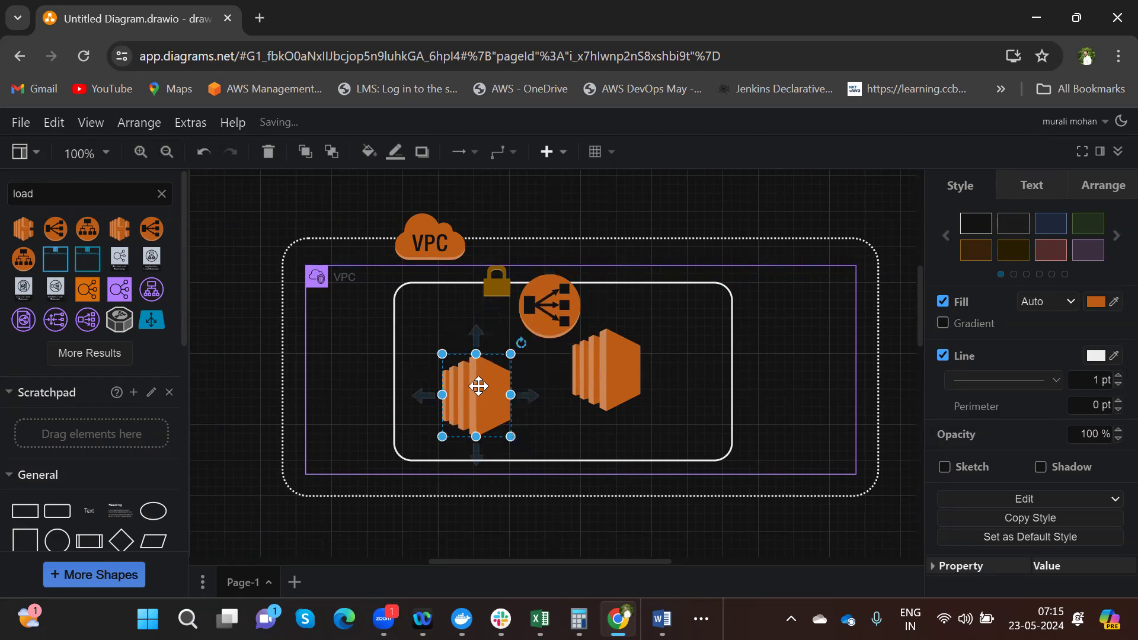
pyautogui.moveTo(595, 371); pyautogui.dragTo(608, 394)
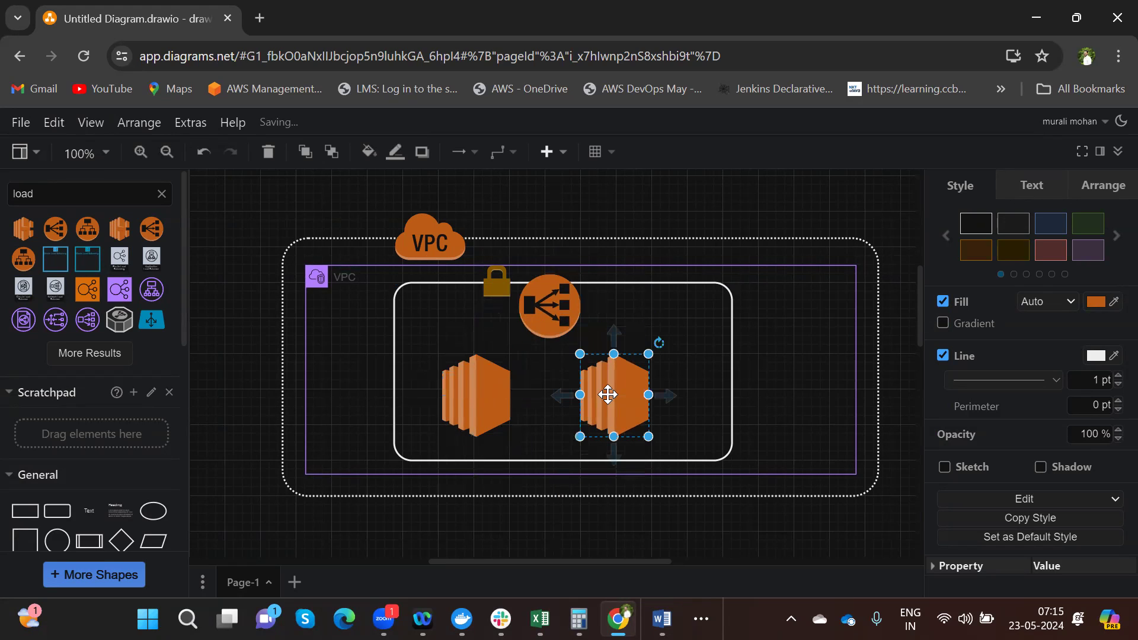
pyautogui.moveTo(554, 315); pyautogui.dragTo(545, 321)
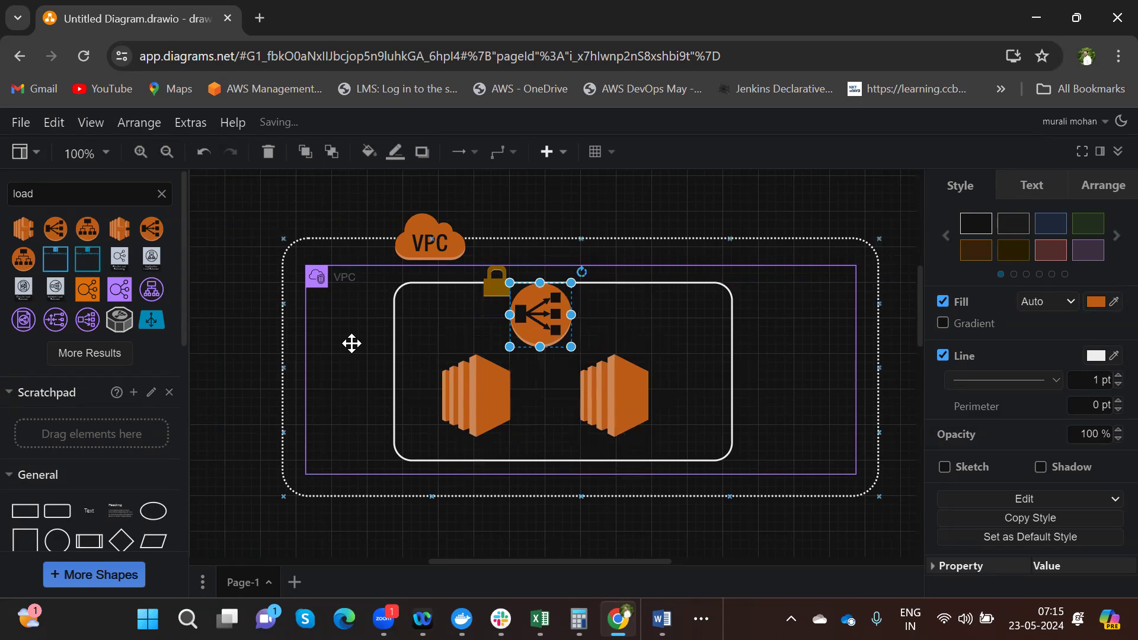
# - Search the shape library for an internet gateway, trying 'internet', 'internetgateway', 'IGW' and 'igw'
pyautogui.press('BackSpace')
pyautogui.press('BackSpace')
pyautogui.press('BackSpace')
pyautogui.press('BackSpace')
pyautogui.write('lint')
pyautogui.write('er')
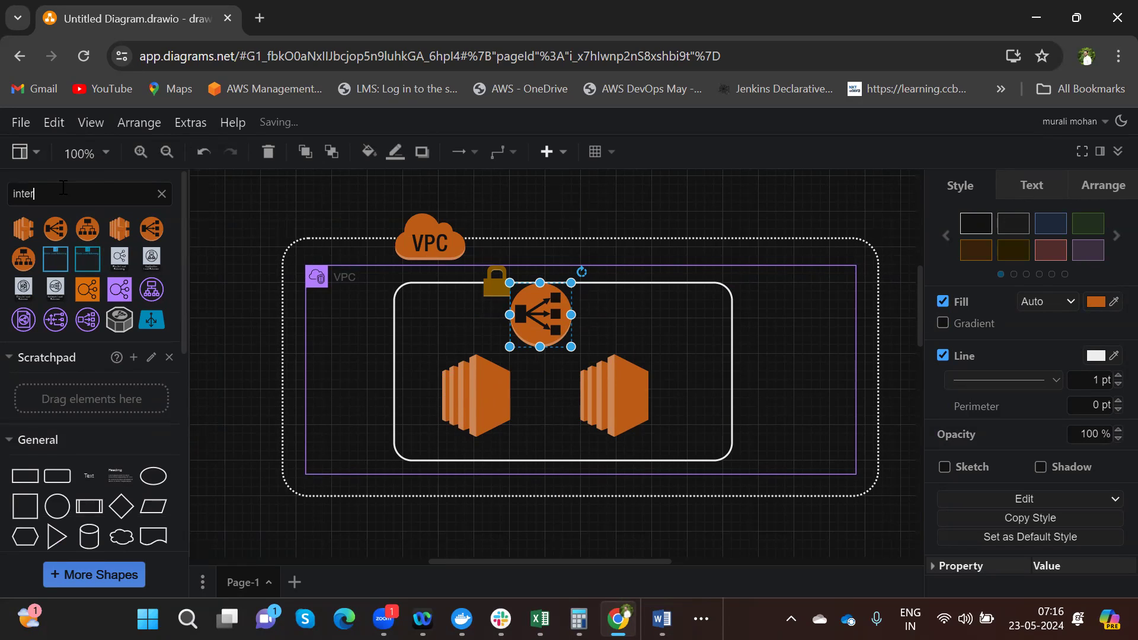
pyautogui.write('net')
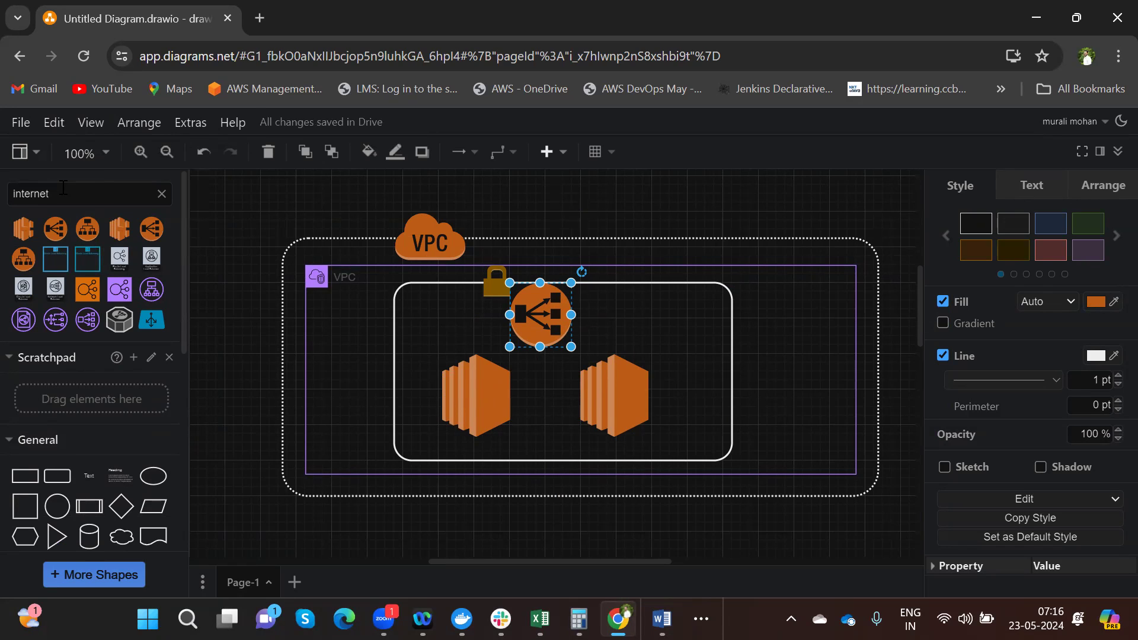
pyautogui.press('Return')
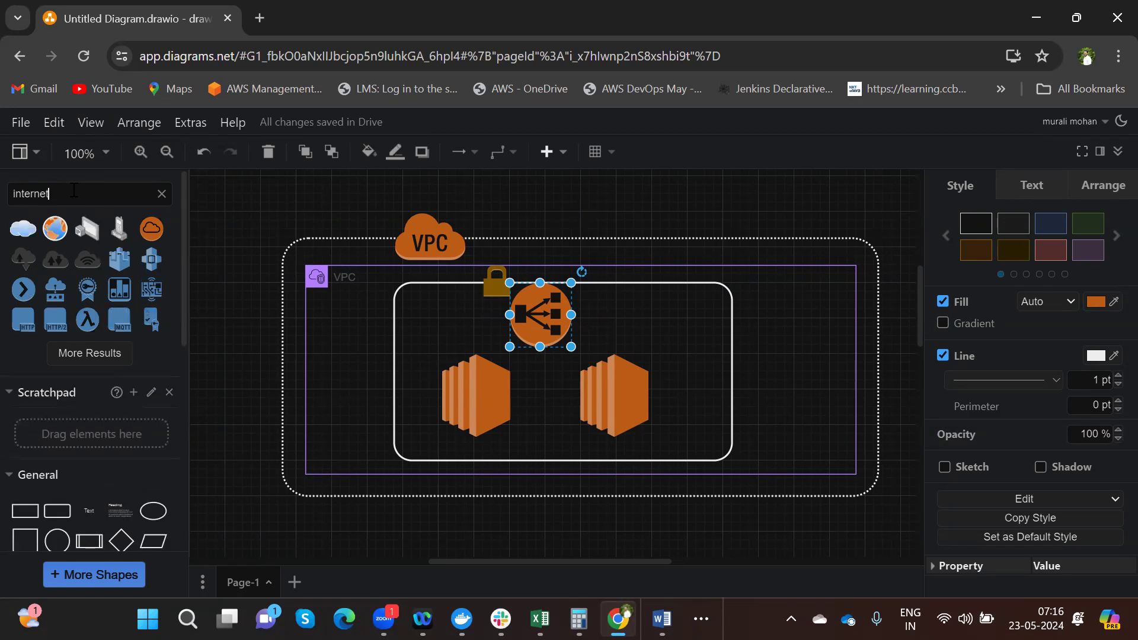
pyautogui.write('gateway')
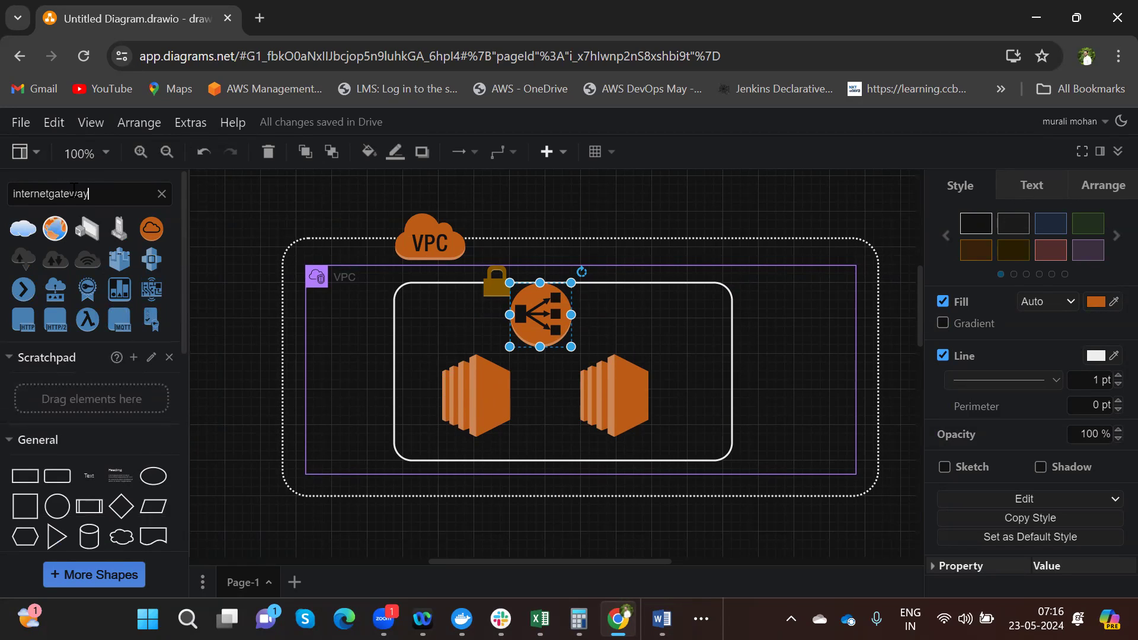
pyautogui.press('Return')
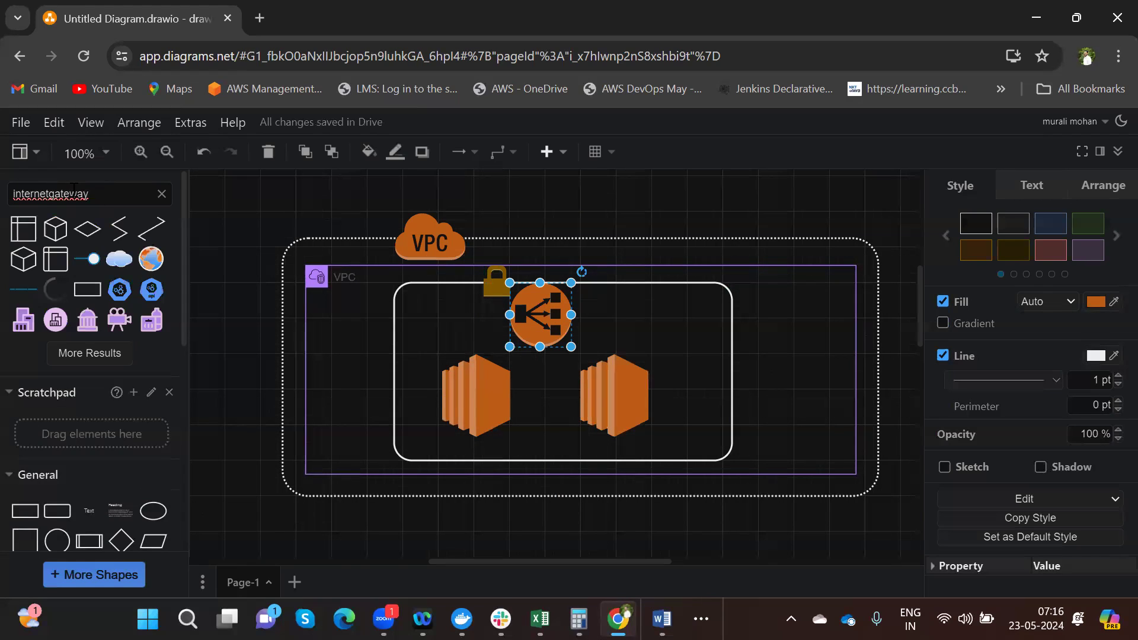
pyautogui.moveTo(112, 196); pyautogui.dragTo(3, 221)
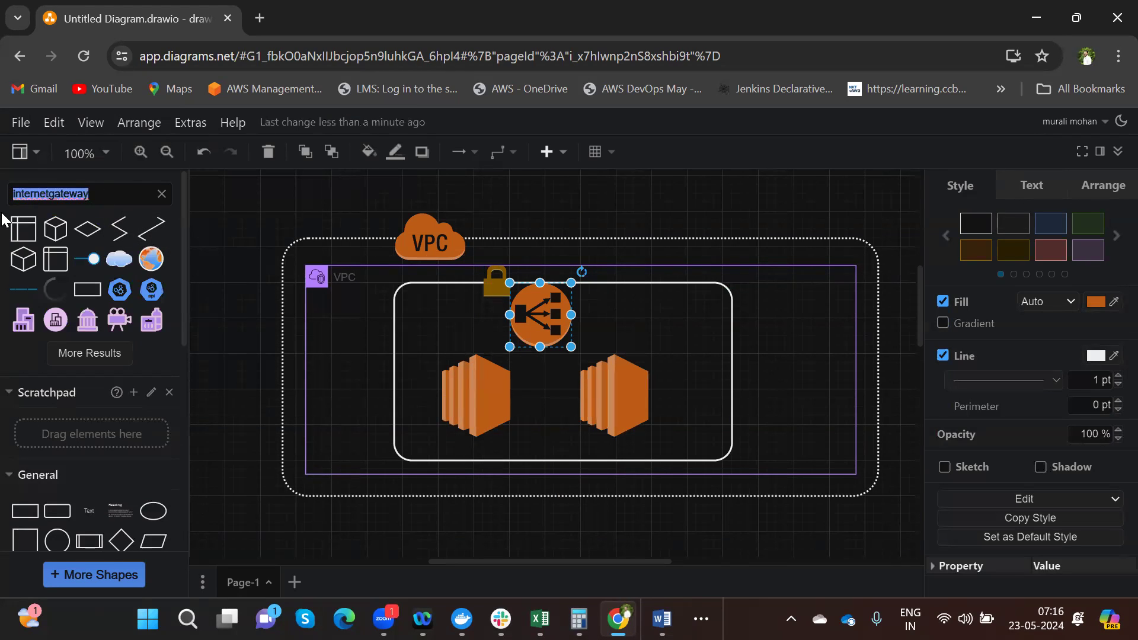
pyautogui.press('BackSpace')
pyautogui.write('IGW')
pyautogui.press('Return')
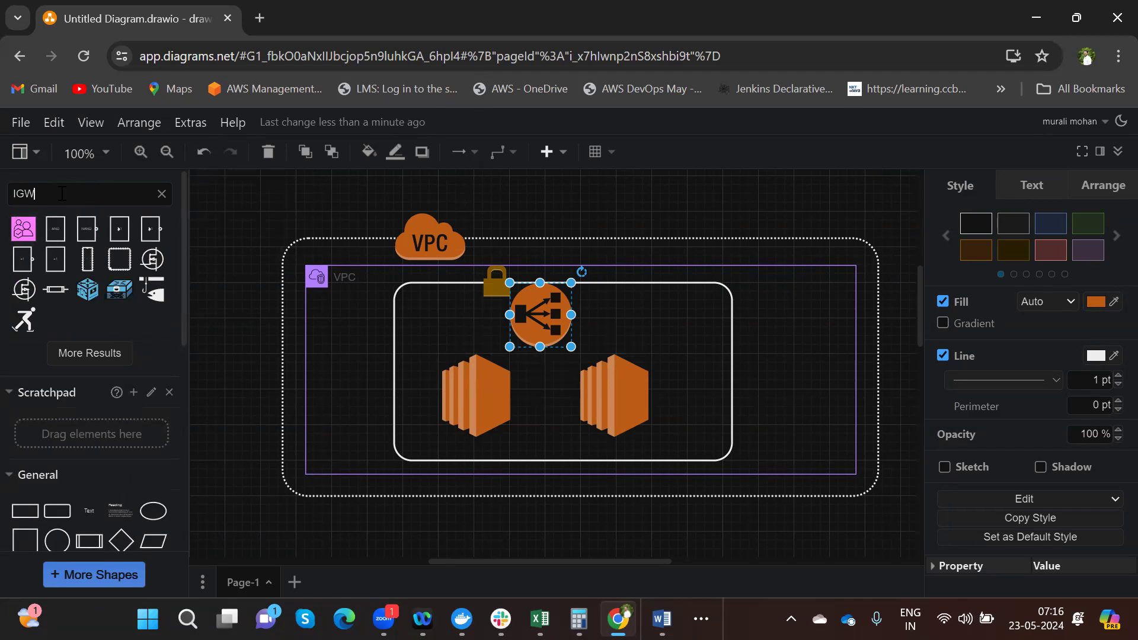
pyautogui.press('BackSpace')
pyautogui.press('BackSpace')
pyautogui.press('BackSpace')
pyautogui.write('igw')
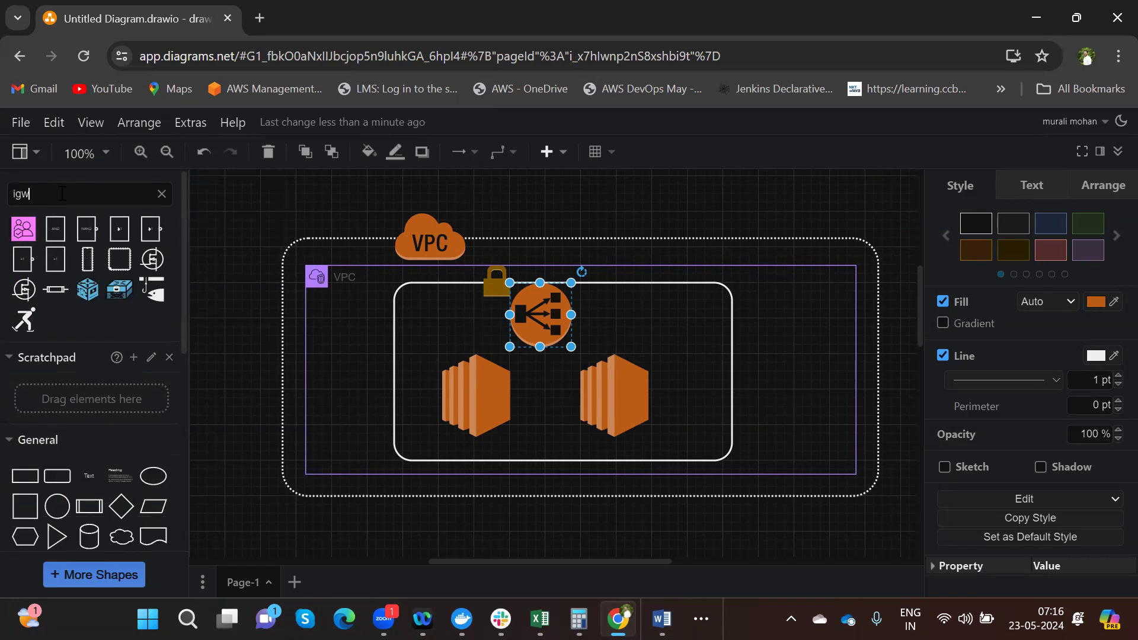
pyautogui.press('Return')
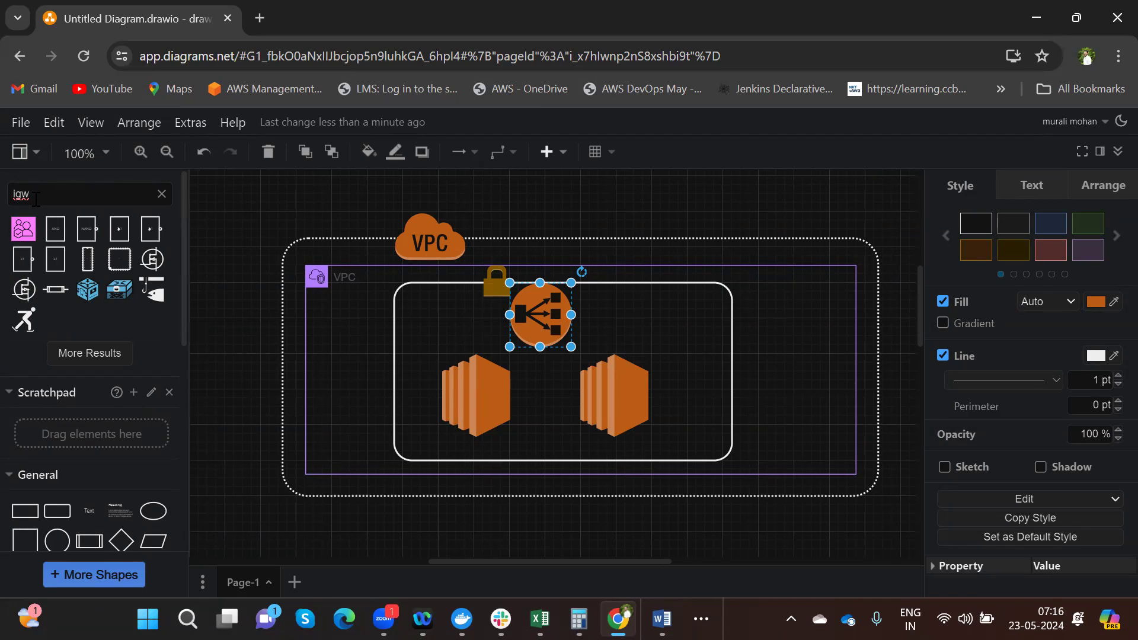
# - Place the pink 'igw' shape above the VPC region, centred over the load balancer
pyautogui.press('BackSpace')
pyautogui.press('BackSpace')
pyautogui.press('BackSpace')
pyautogui.write('internete gate way')
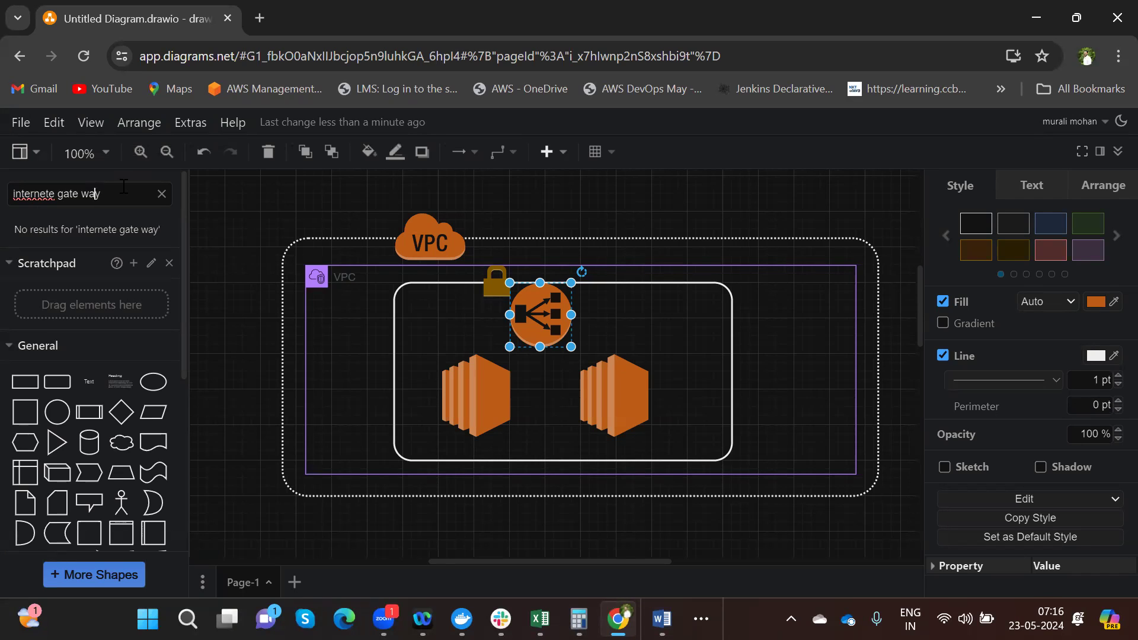
pyautogui.press('BackSpace')
pyautogui.press('BackSpace')
pyautogui.press('BackSpace')
pyautogui.press('BackSpace')
pyautogui.press('BackSpace')
pyautogui.press('BackSpace')
pyautogui.press('BackSpace')
pyautogui.write('rnet')
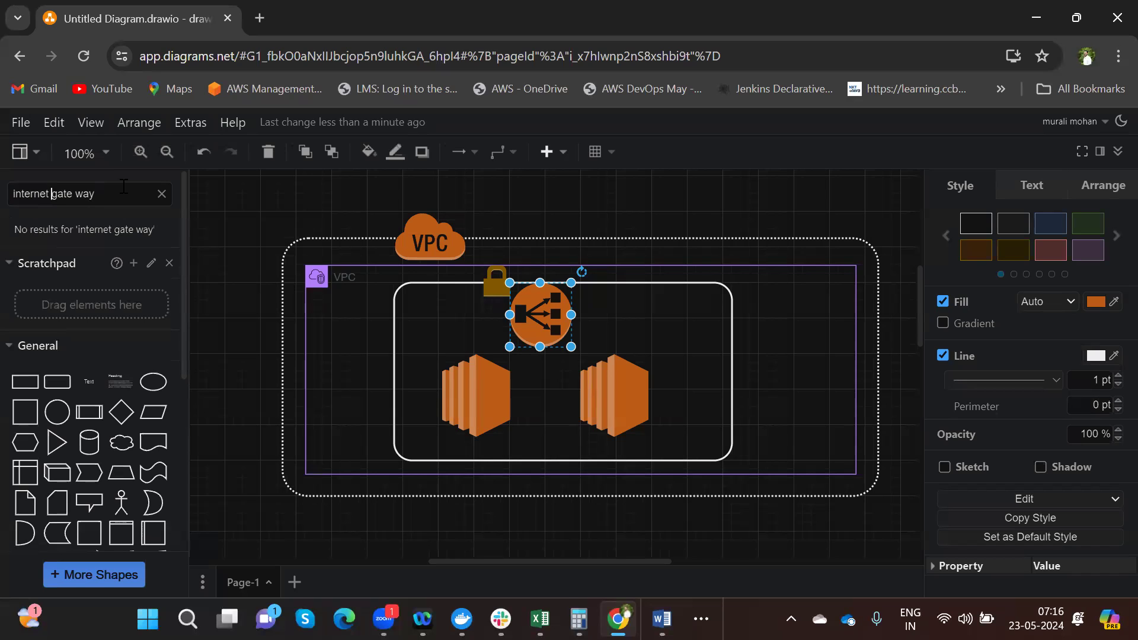
pyautogui.press('BackSpace')
pyautogui.press('BackSpace')
pyautogui.press('Return')
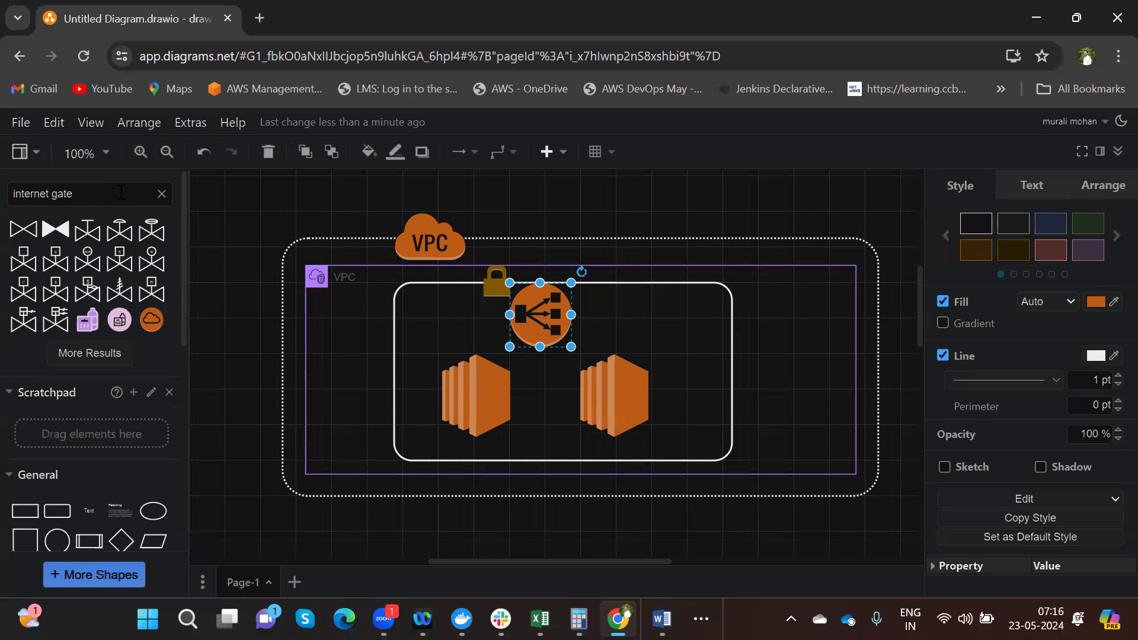
pyautogui.moveTo(181, 244); pyautogui.dragTo(186, 214)
pyautogui.press('BackSpace')
pyautogui.press('BackSpace')
pyautogui.press('BackSpace')
pyautogui.press('BackSpace')
pyautogui.press('BackSpace')
pyautogui.press('BackSpace')
pyautogui.press('BackSpace')
pyautogui.press('BackSpace')
pyautogui.press('BackSpace')
pyautogui.press('BackSpace')
pyautogui.press('BackSpace')
pyautogui.press('BackSpace')
pyautogui.write('igw')
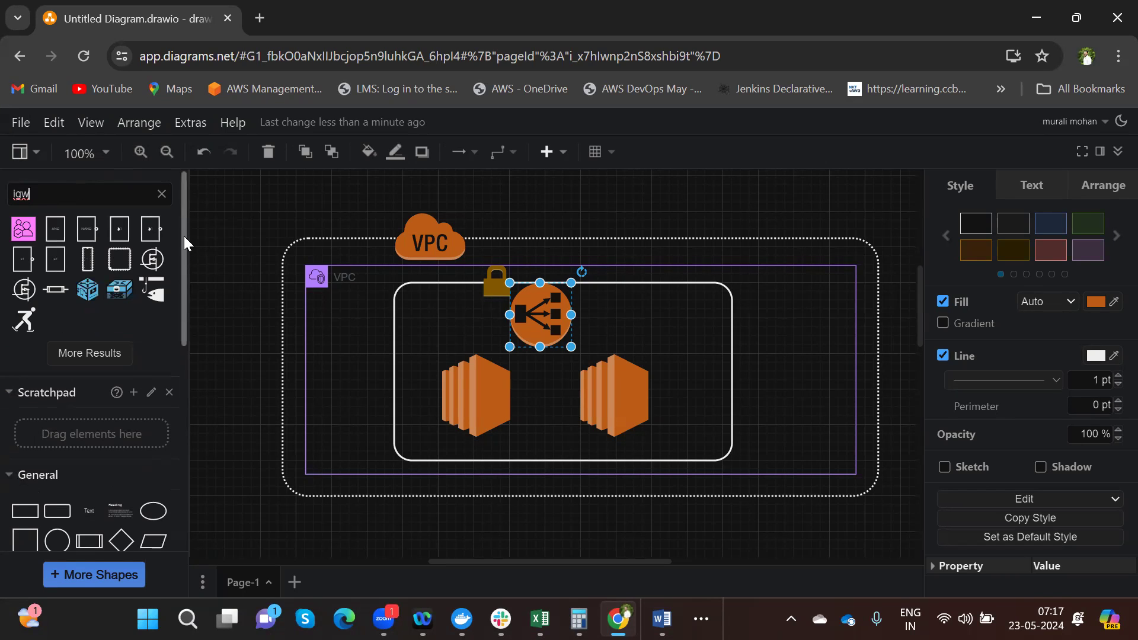
pyautogui.moveTo(27, 230)
pyautogui.moveTo(27, 230); pyautogui.dragTo(572, 183)
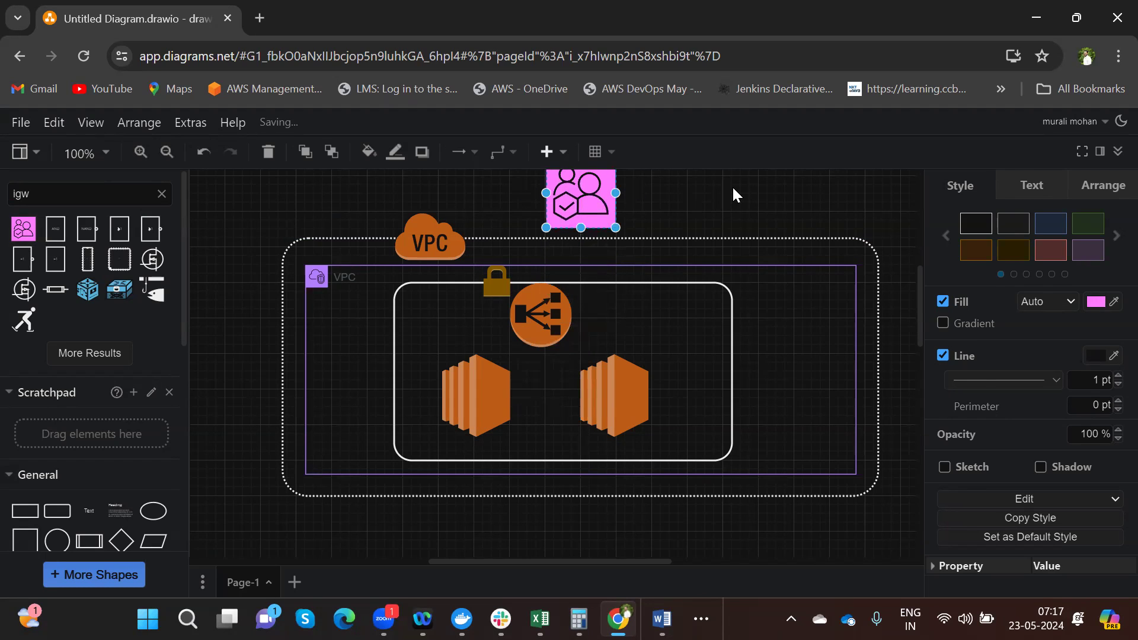
# - Insert an arrow connector and attach its start to the bottom of the pink IGW icon, pointing down to the load balancer
pyautogui.click(733, 189)
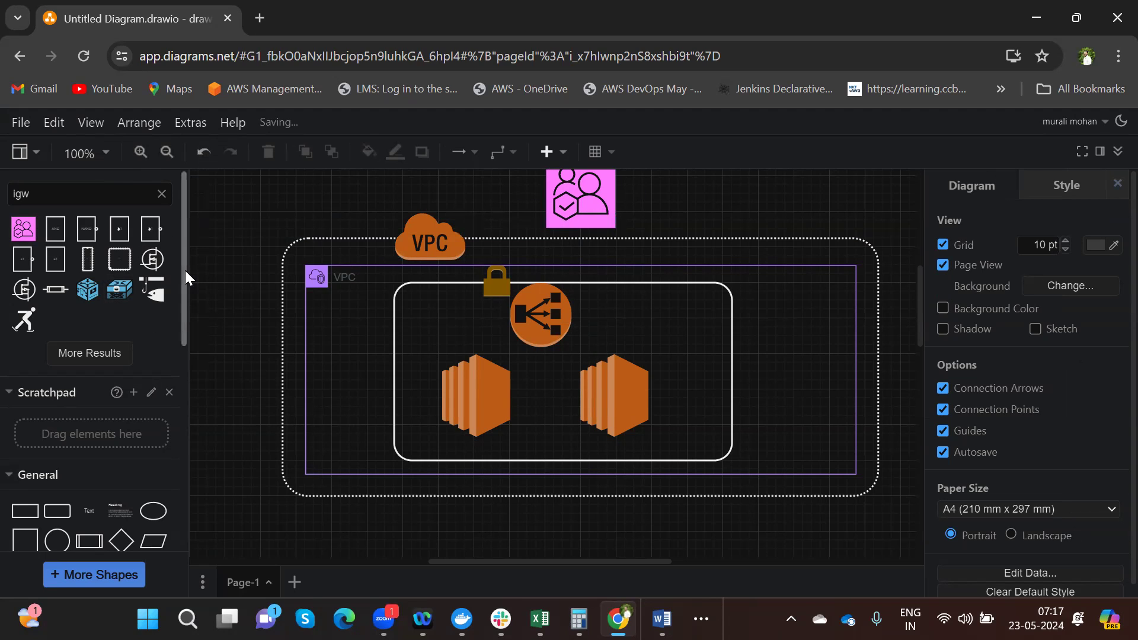
pyautogui.moveTo(183, 271); pyautogui.dragTo(177, 387)
pyautogui.click(155, 463)
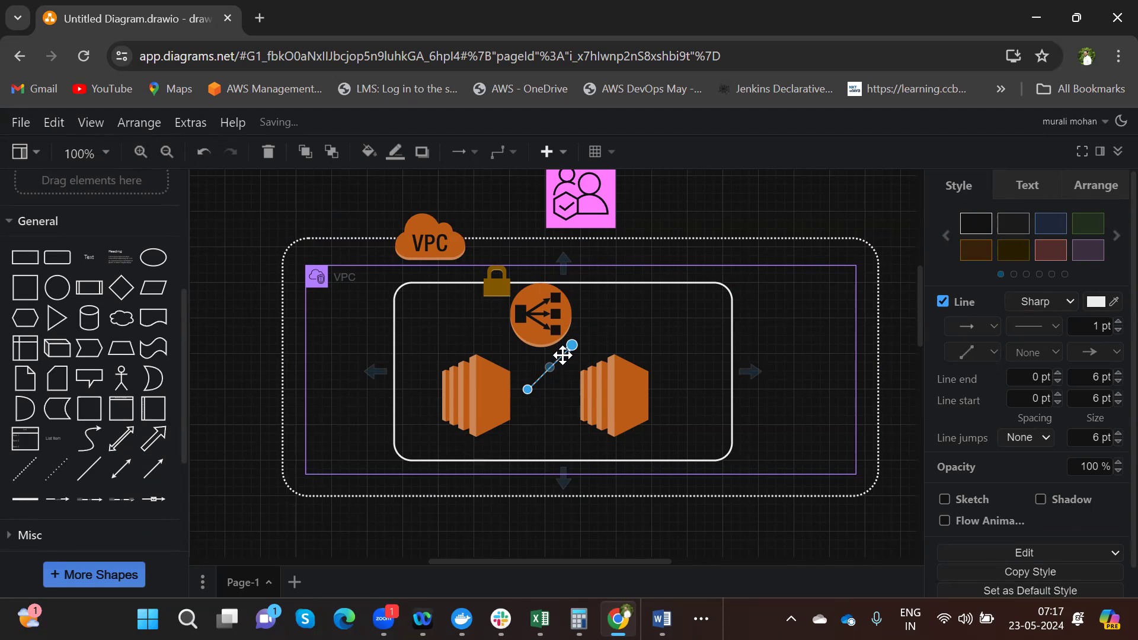
pyautogui.moveTo(560, 349); pyautogui.dragTo(622, 255)
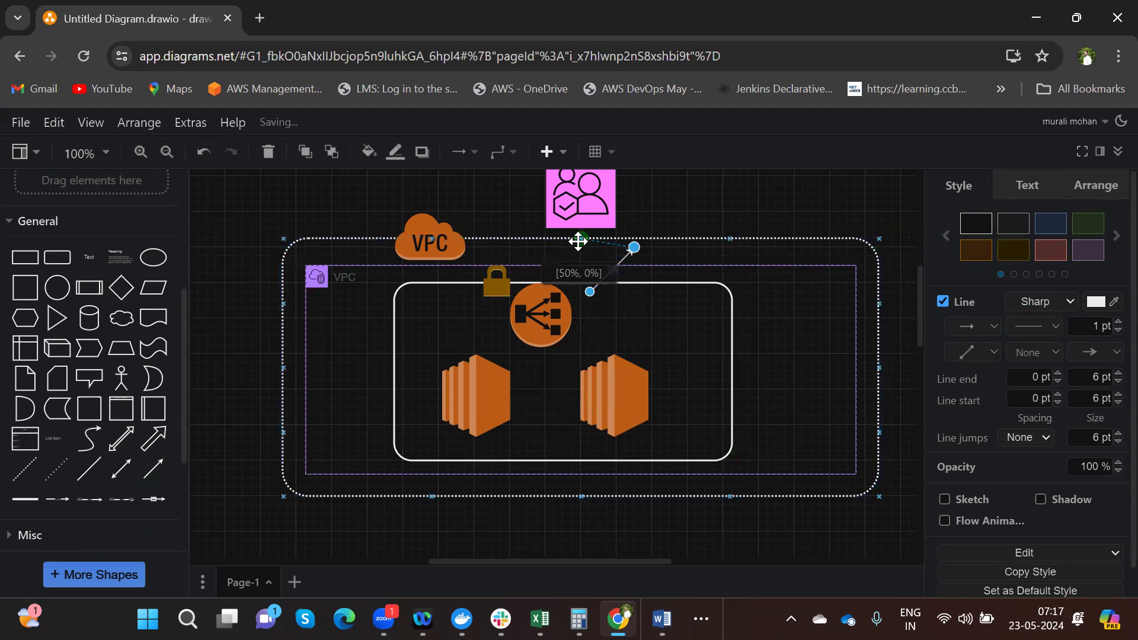
pyautogui.moveTo(578, 242); pyautogui.dragTo(572, 292)
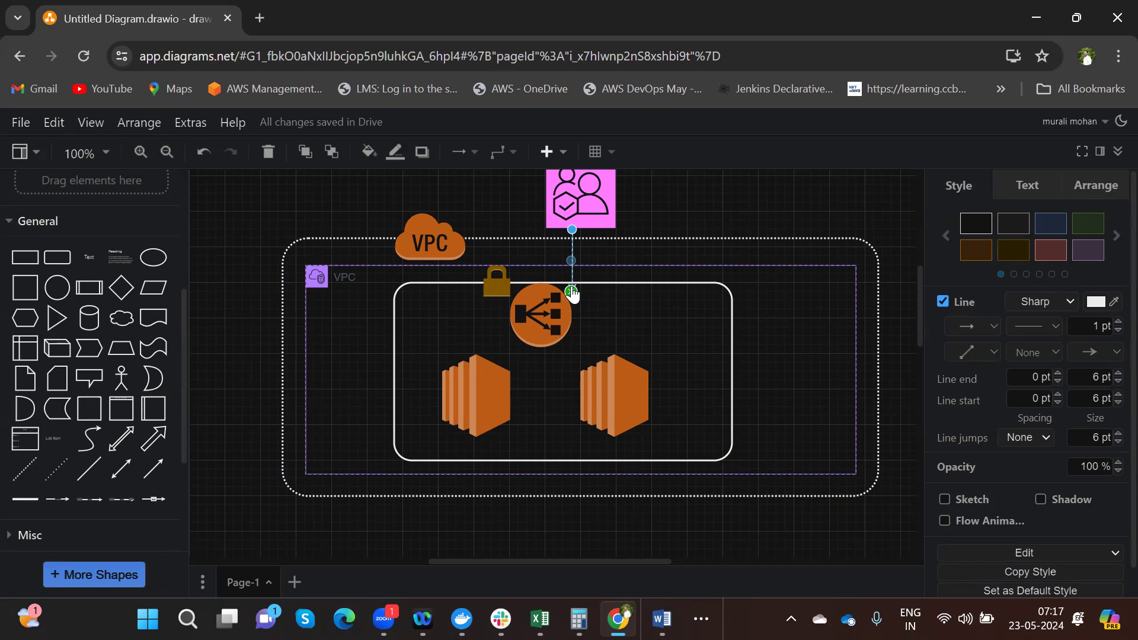
# - Place a 'Step1 : VPC' text shape beneath the diagram, then start a blank browser tab
pyautogui.click(288, 537)
pyautogui.doubleClick(289, 543)
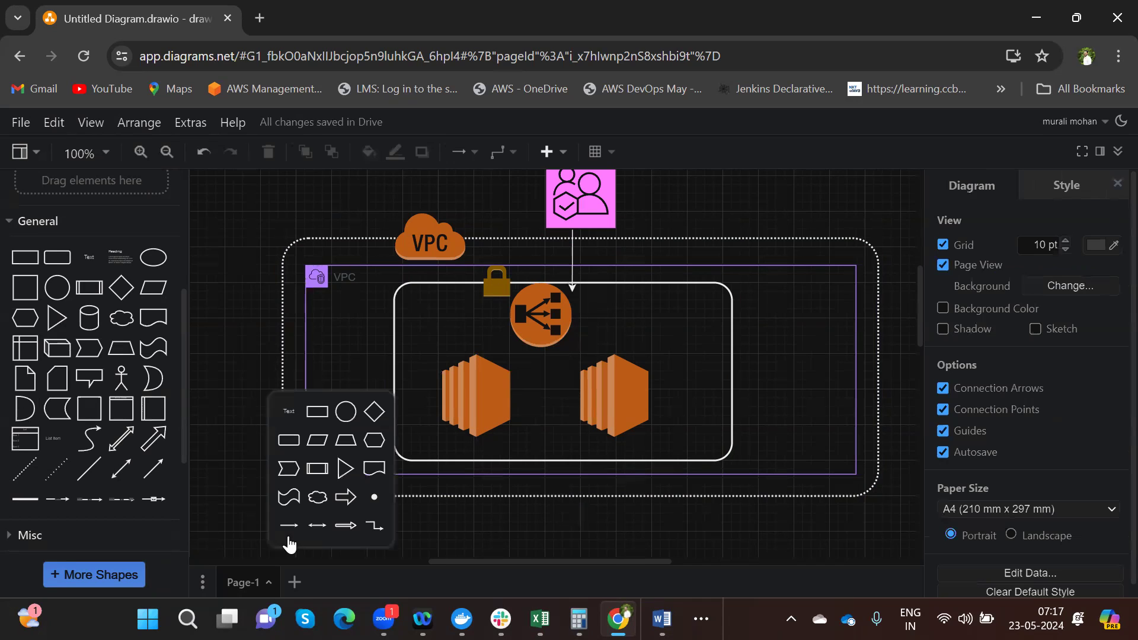
pyautogui.click(290, 404)
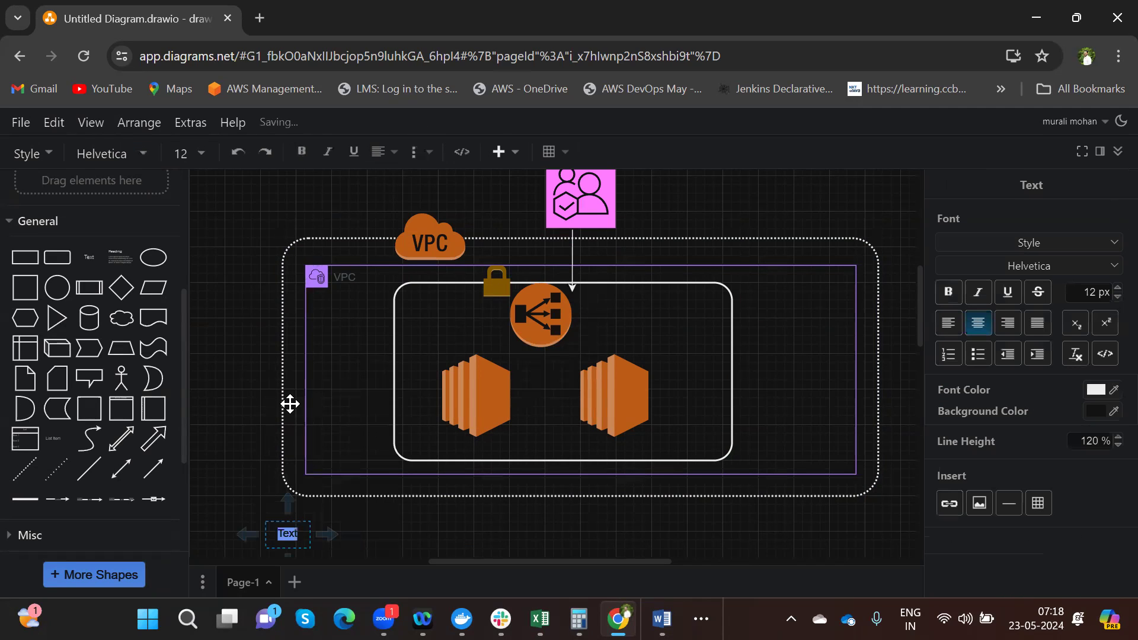
pyautogui.write('Step1 : VPC')
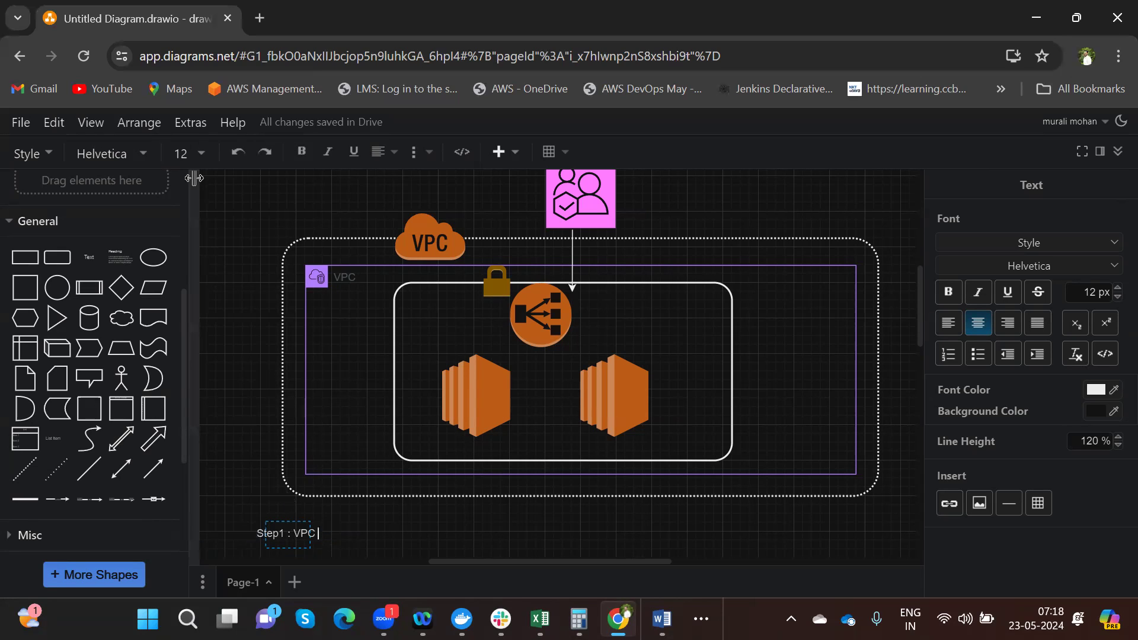
pyautogui.click(259, 18)
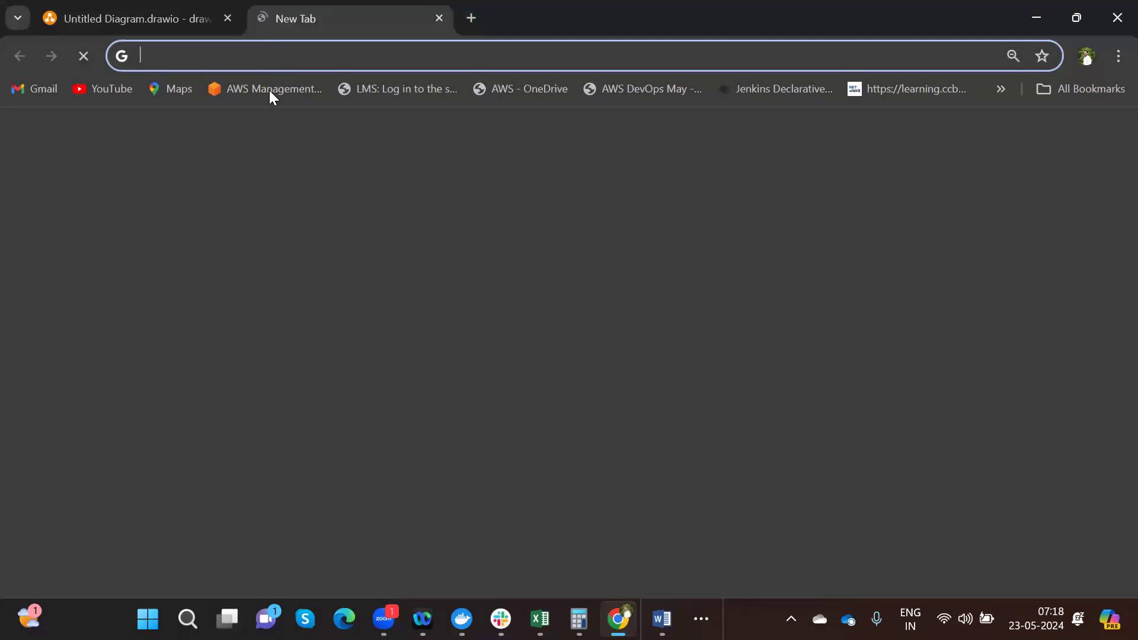
# - From the AWS Management bookmark, sign in as root with the saved e-mail and account password
pyautogui.click(268, 91)
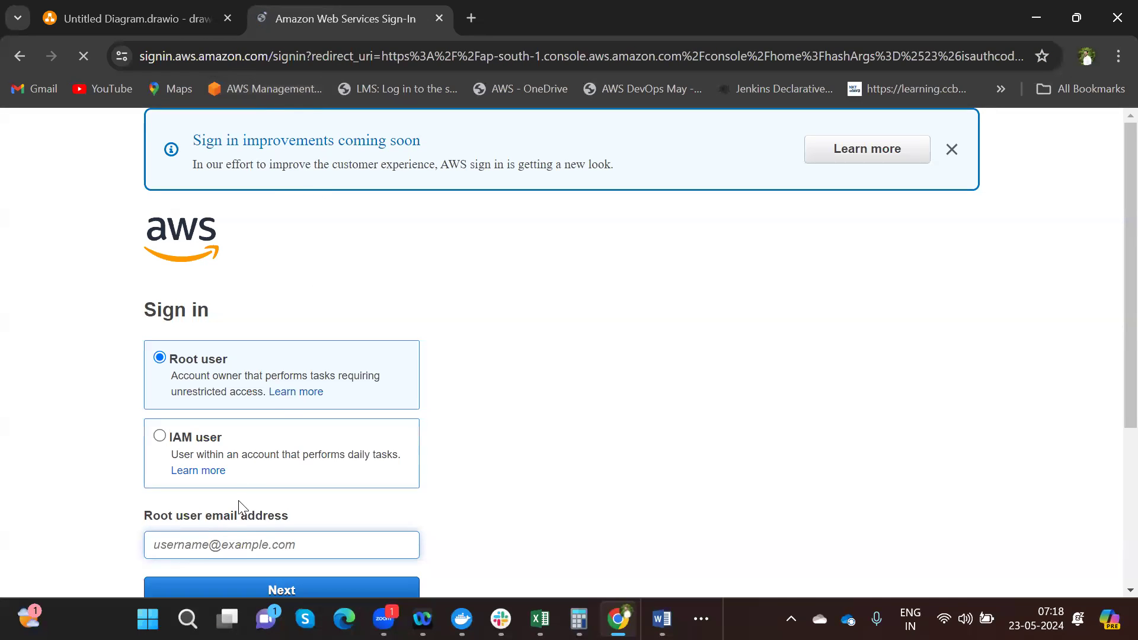
pyautogui.click(208, 544)
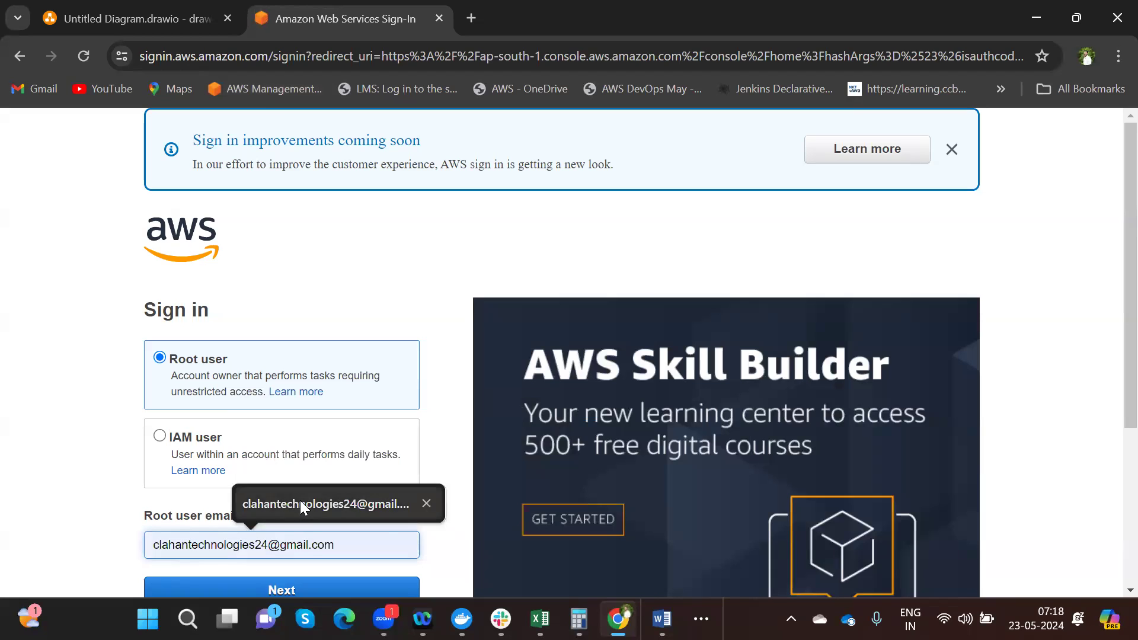
pyautogui.click(303, 507)
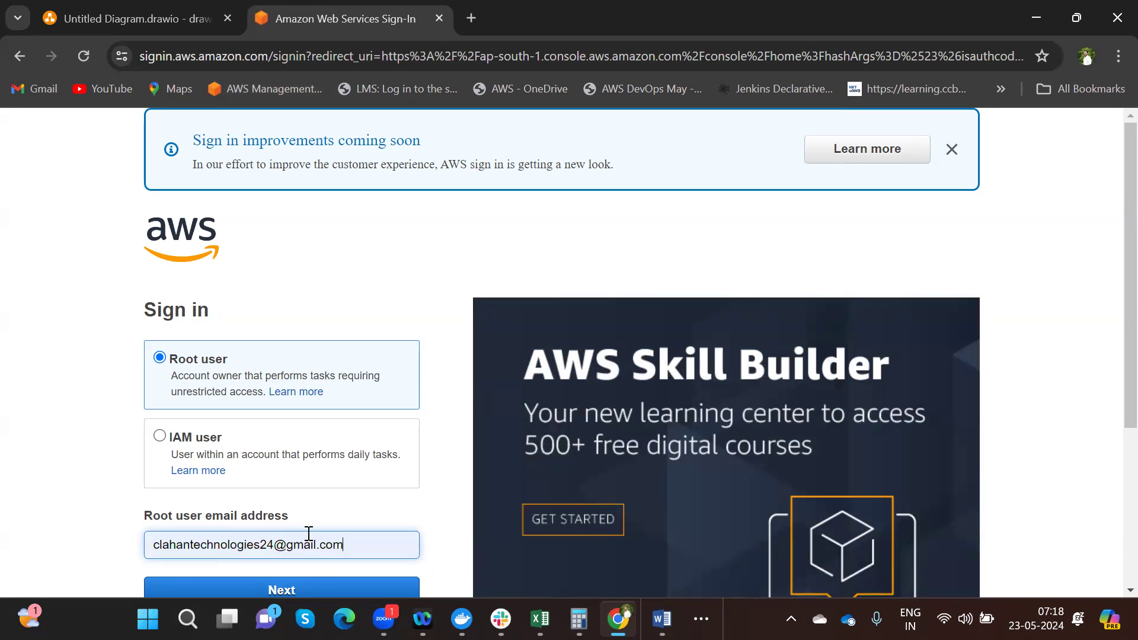
pyautogui.click(312, 588)
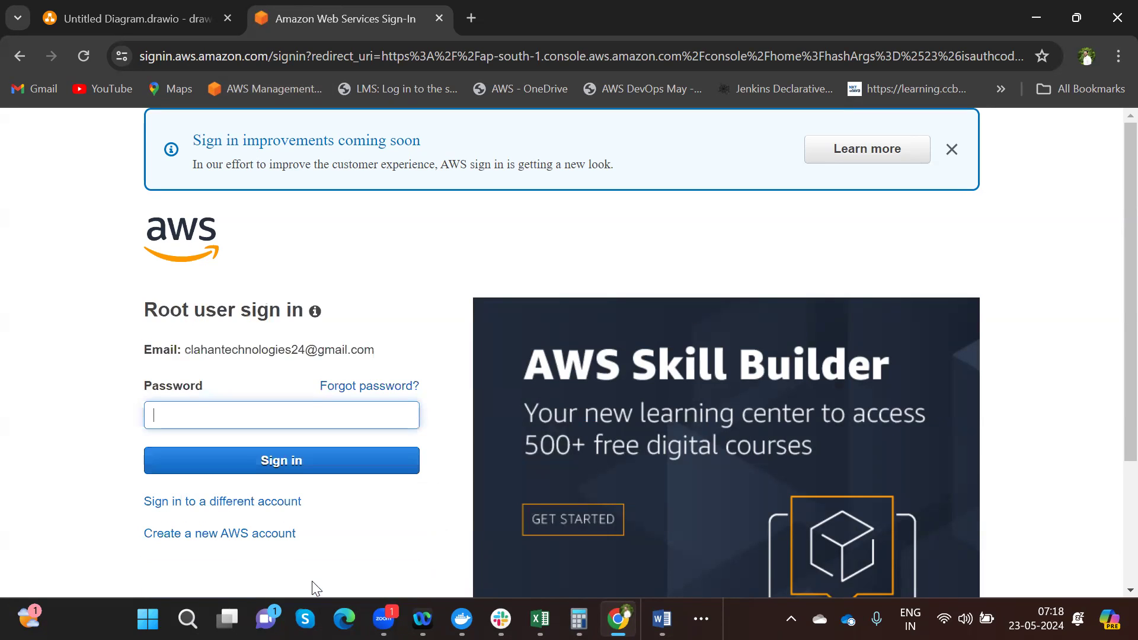
pyautogui.write('•••••••••')
pyautogui.click(367, 461)
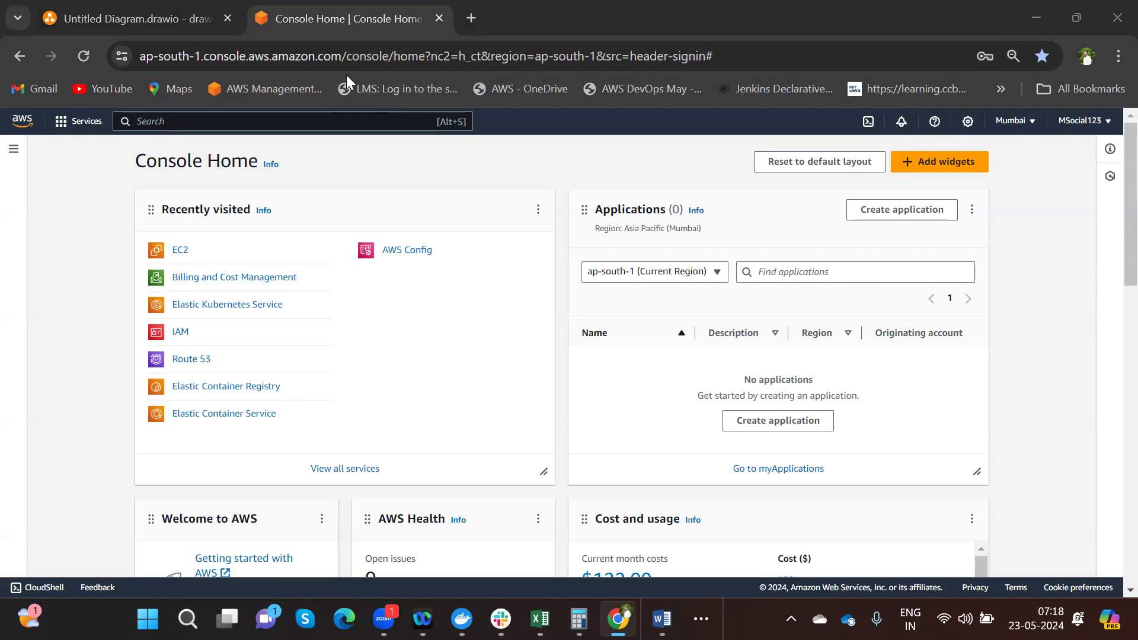
# - Go to VPC through Services > Networking & Content Delivery to reach the VPC dashboard
pyautogui.click(82, 127)
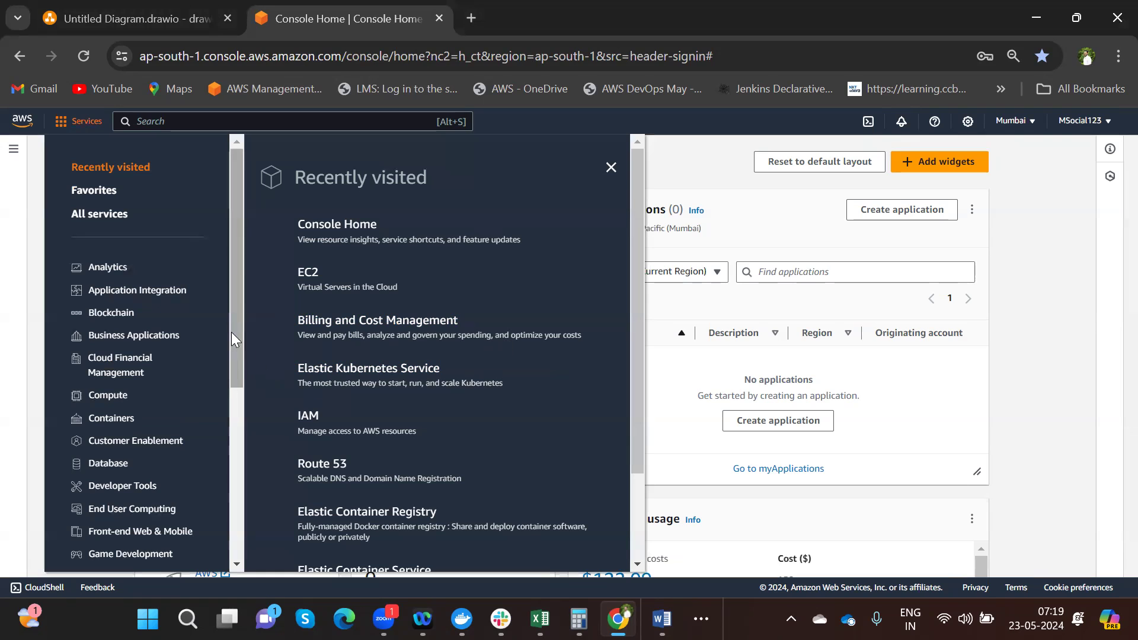
pyautogui.moveTo(230, 349); pyautogui.dragTo(238, 411)
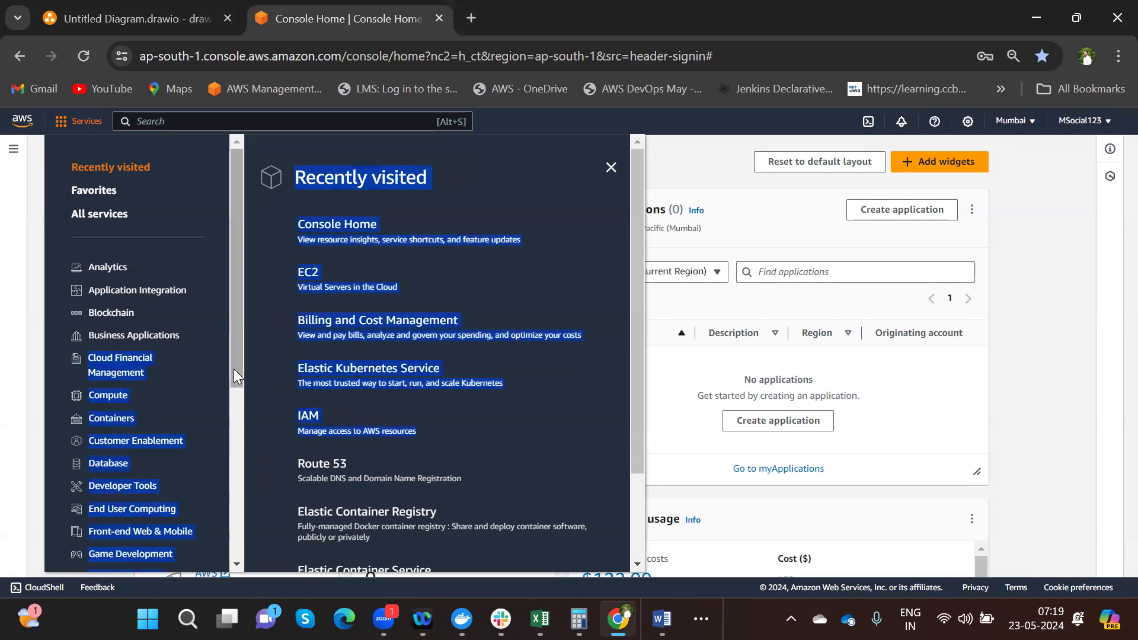
pyautogui.moveTo(232, 341); pyautogui.dragTo(227, 568)
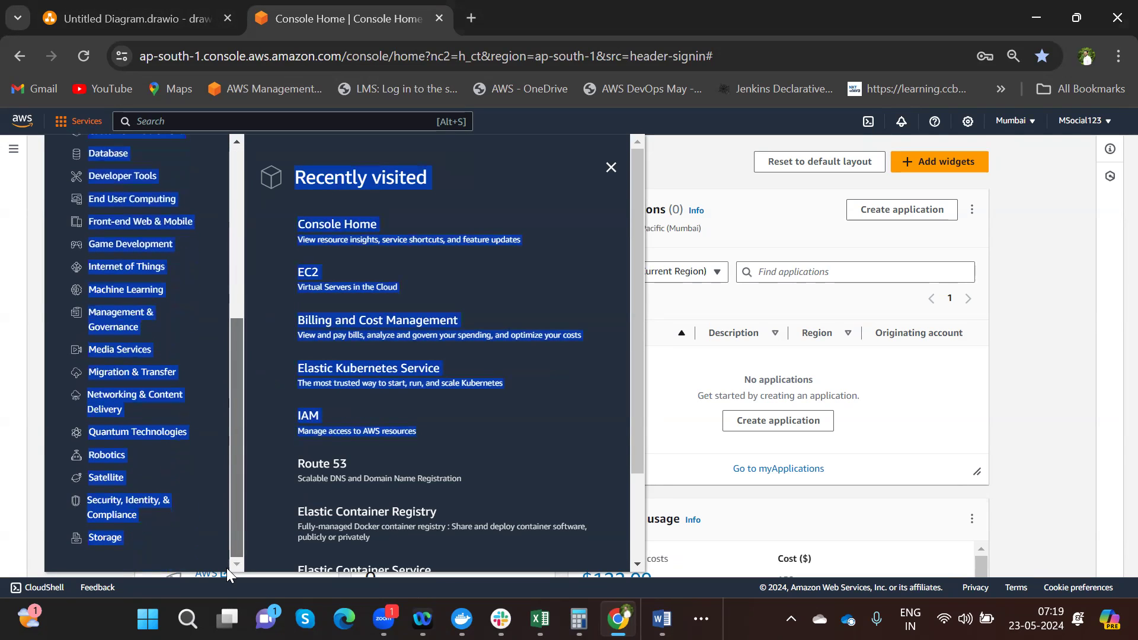
pyautogui.click(173, 559)
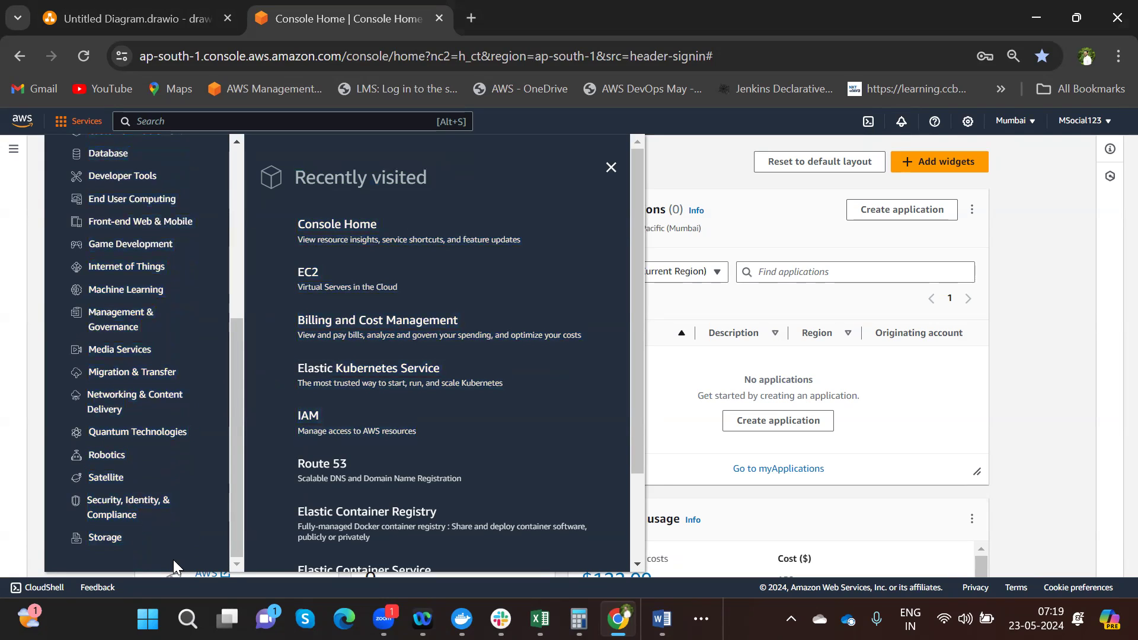
pyautogui.click(122, 401)
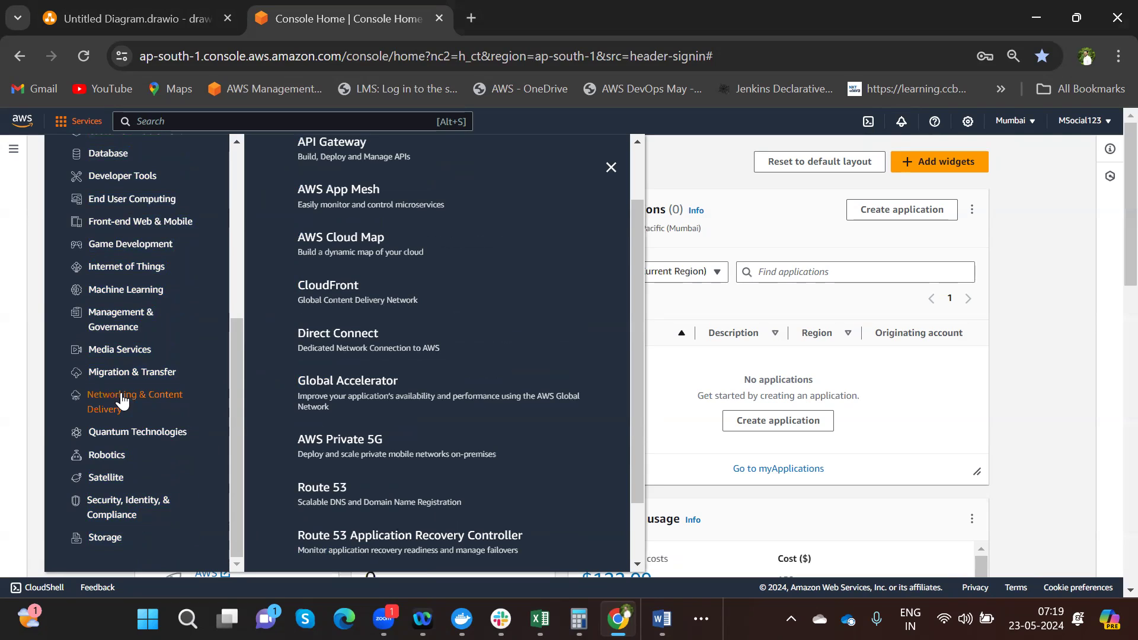
pyautogui.scroll(-1, 640, 326)
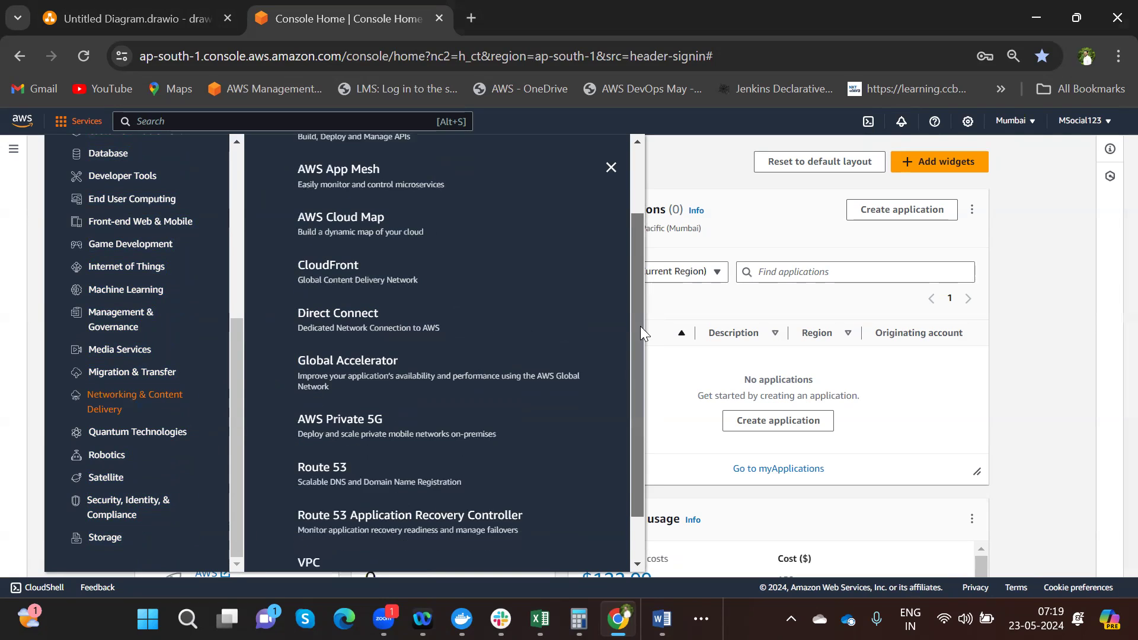
pyautogui.moveTo(640, 326); pyautogui.dragTo(644, 385)
pyautogui.click(309, 505)
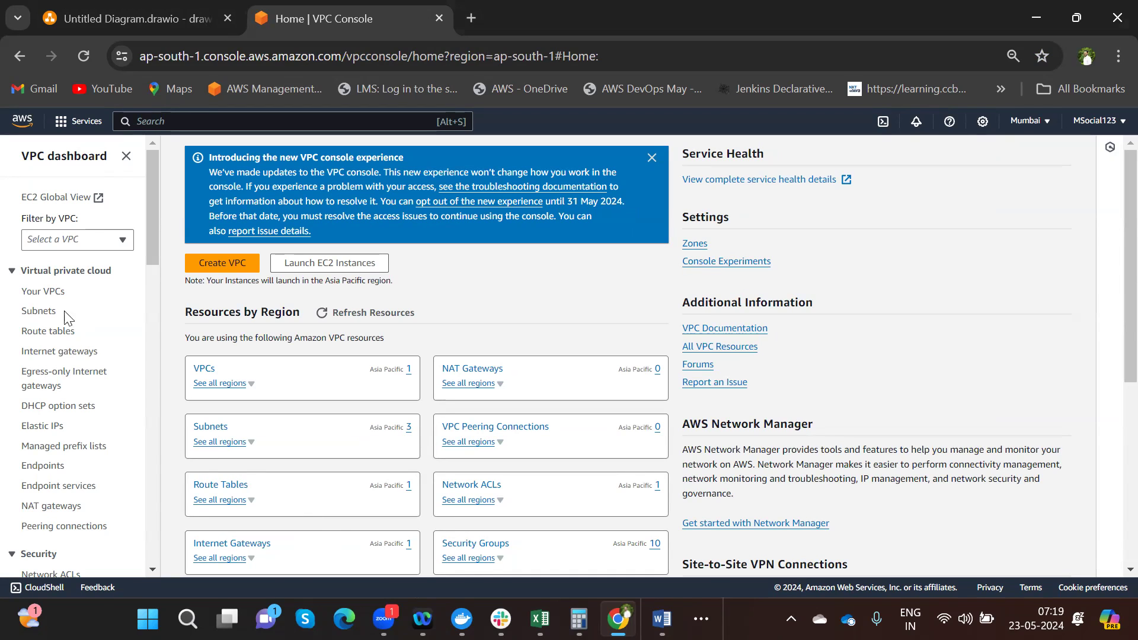
# - From Your VPCs, create VPC 'ClahanTechnologies' with IPv4 CIDR 10.0.0.0/16
pyautogui.click(57, 294)
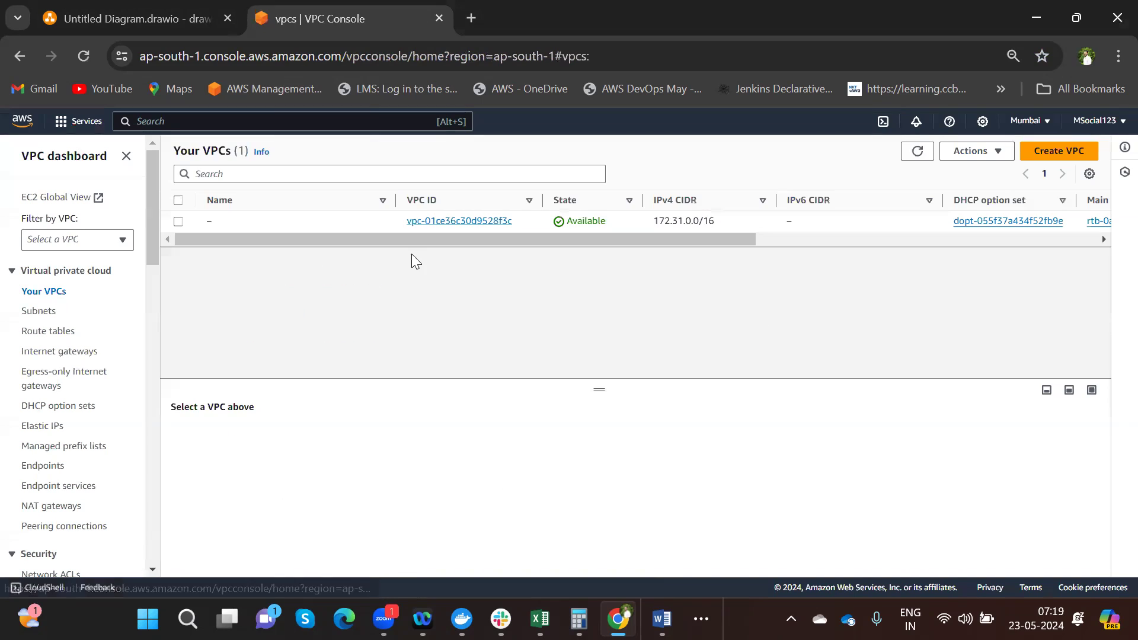
pyautogui.click(1045, 159)
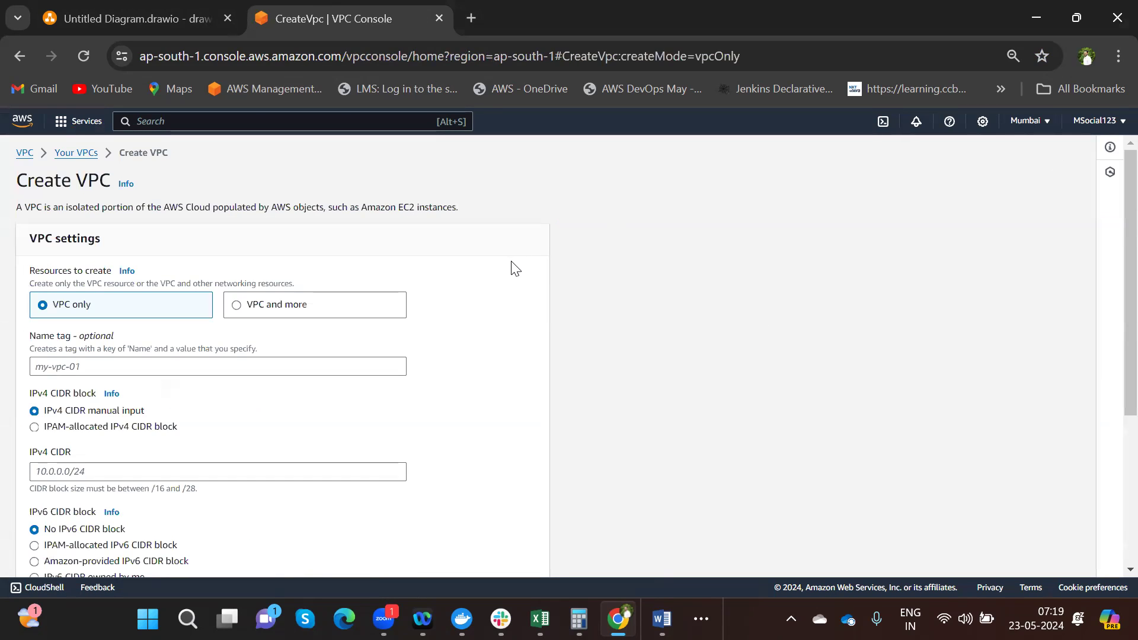
pyautogui.click(131, 364)
pyautogui.write('clah')
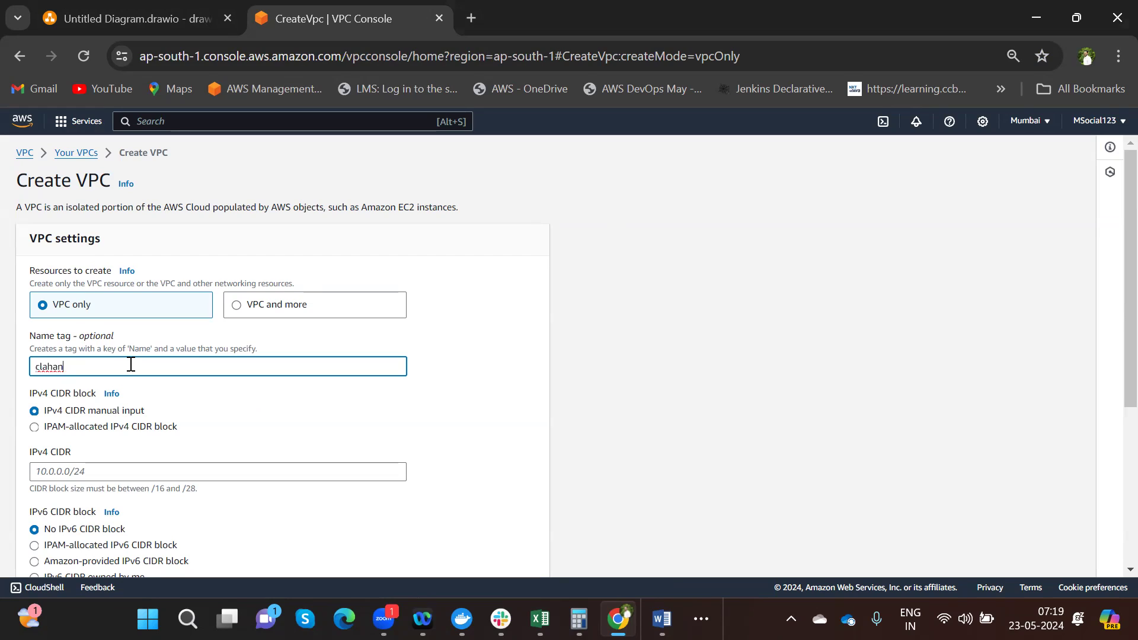
pyautogui.write('an')
pyautogui.press('BackSpace')
pyautogui.press('BackSpace')
pyautogui.press('BackSpace')
pyautogui.press('BackSpace')
pyautogui.press('BackSpace')
pyautogui.press('BackSpace')
pyautogui.write('Ch')
pyautogui.press('BackSpace')
pyautogui.press('BackSpace')
pyautogui.write('laha')
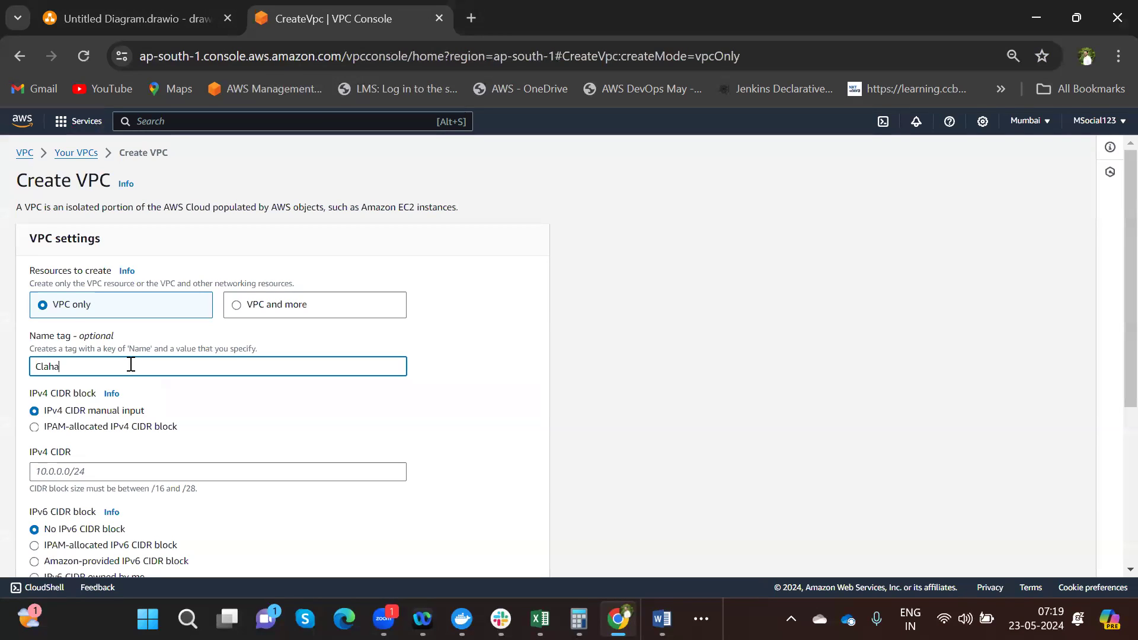
pyautogui.write('nTechnologies')
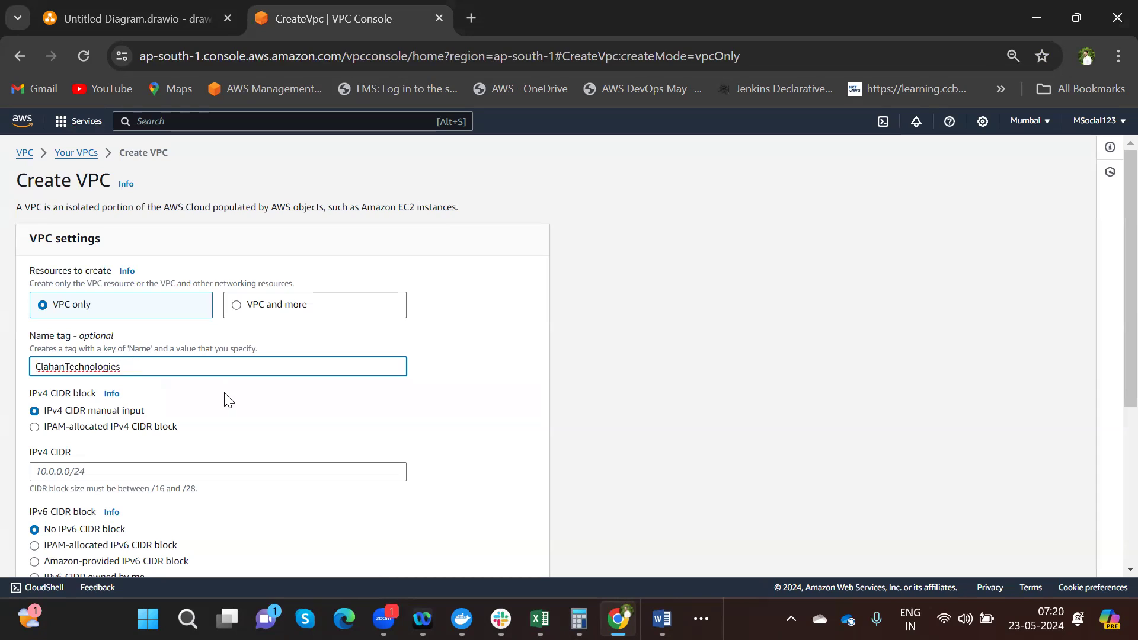
pyautogui.click(55, 465)
pyautogui.write('10.0.0')
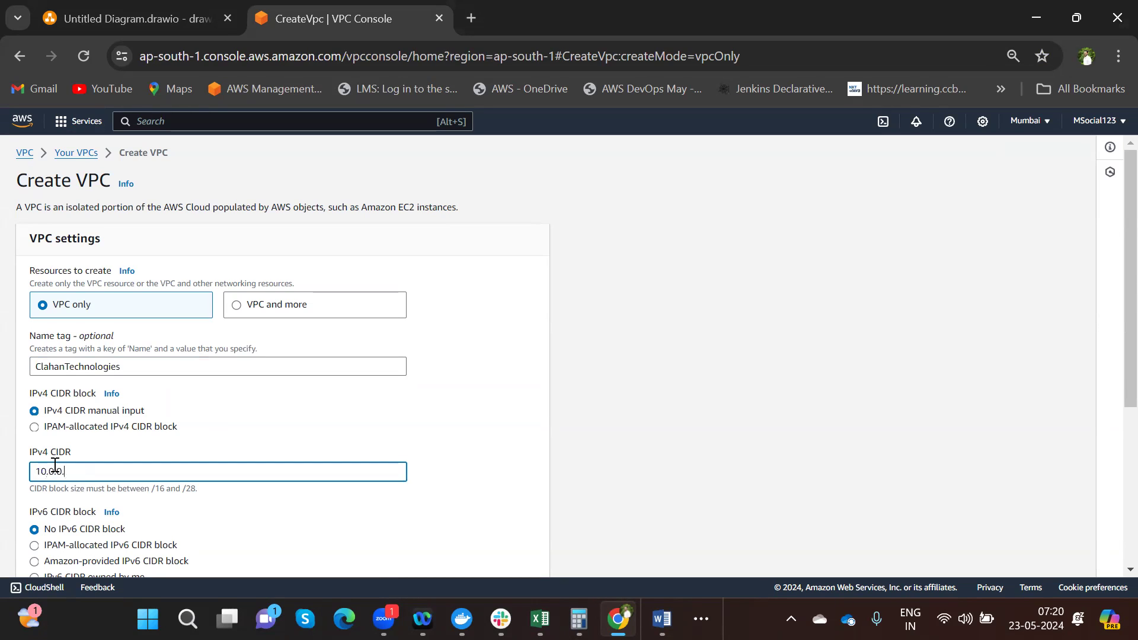
pyautogui.write('.0/16')
pyautogui.scroll(-5, 1112, 355)
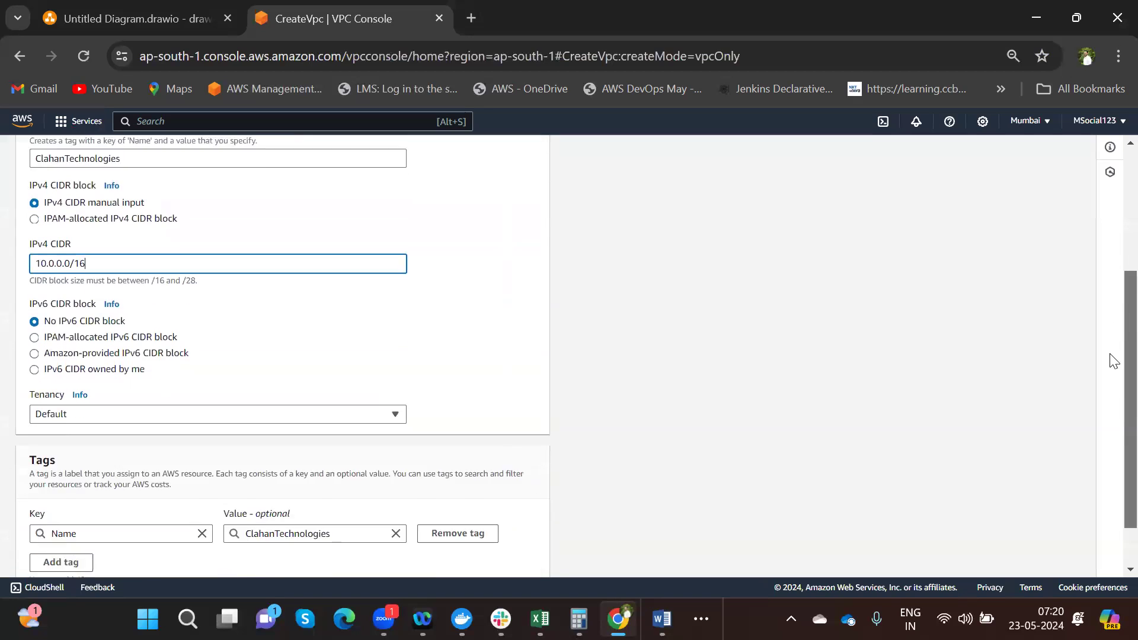
pyautogui.click(537, 558)
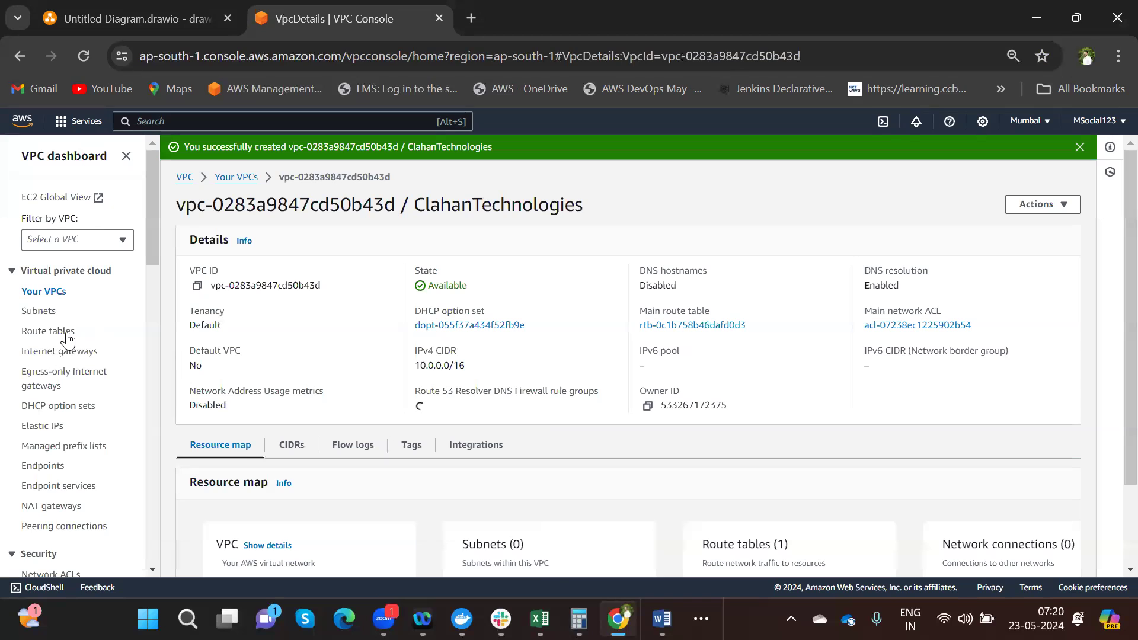
# - Start a new subnet and choose the ClahanTechnologies VPC for it
pyautogui.click(45, 312)
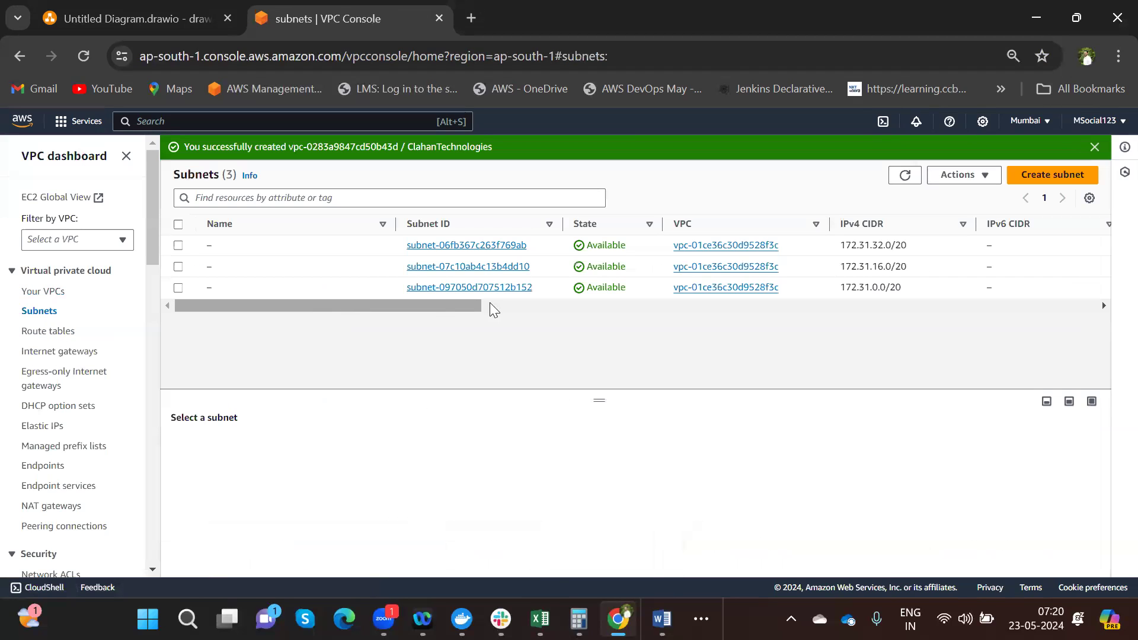
pyautogui.click(1021, 176)
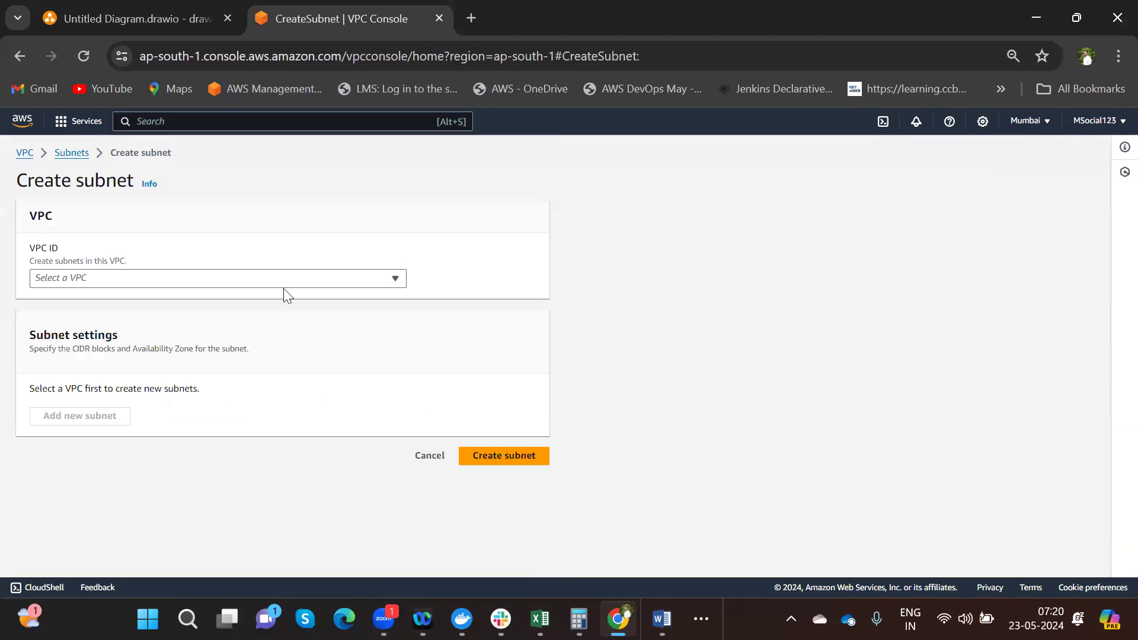
pyautogui.click(157, 279)
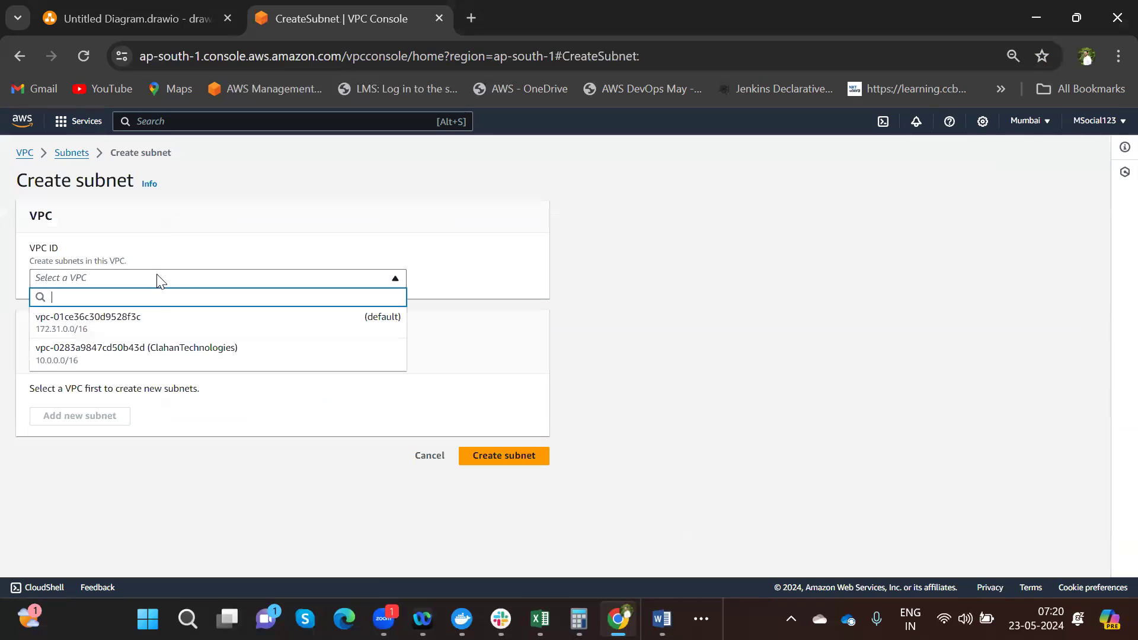
pyautogui.click(125, 356)
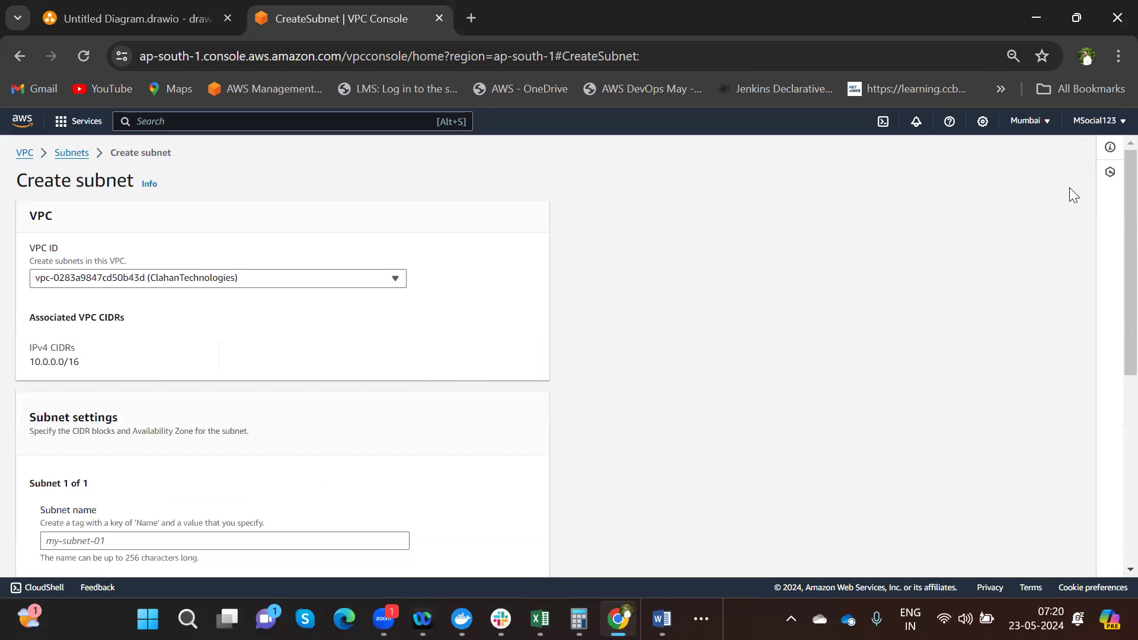
pyautogui.moveTo(1112, 181); pyautogui.dragTo(1113, 285)
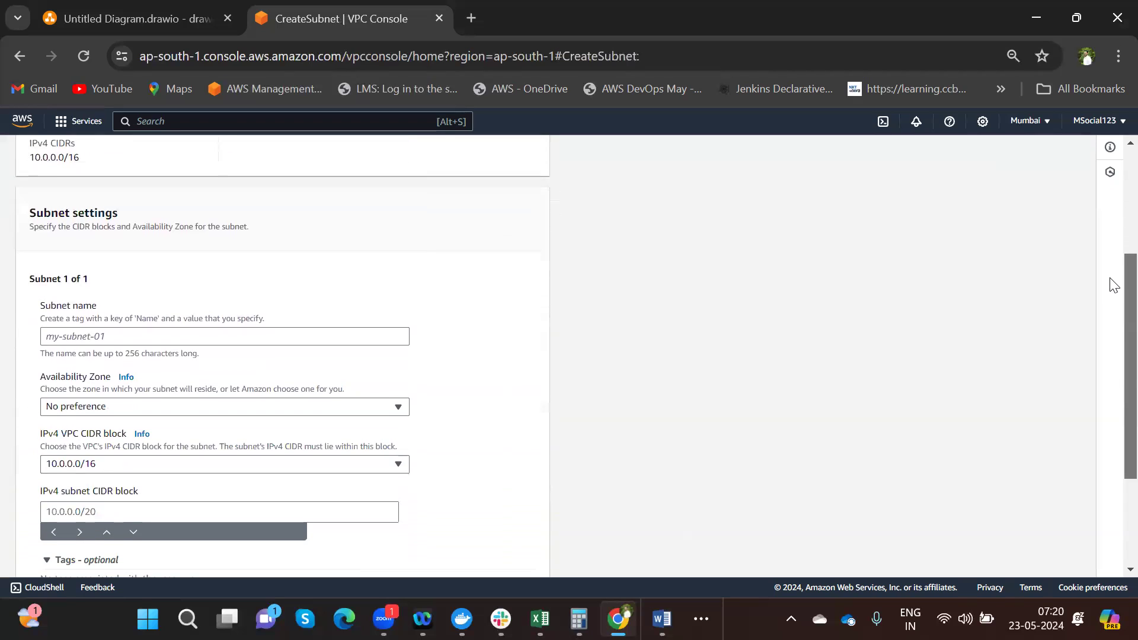
# - Name the subnet Clahan-Web, set zone ap-south-1a and IPv4 CIDR 10.0.1.0/24
pyautogui.click(95, 338)
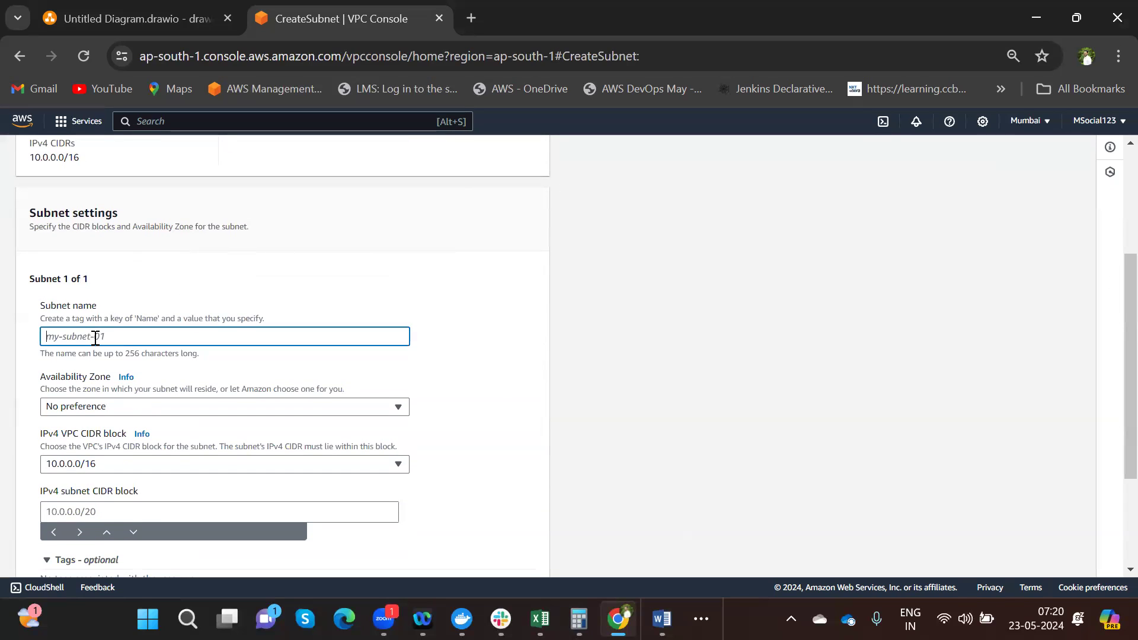
pyautogui.write('Clahan-Web')
pyautogui.click(173, 412)
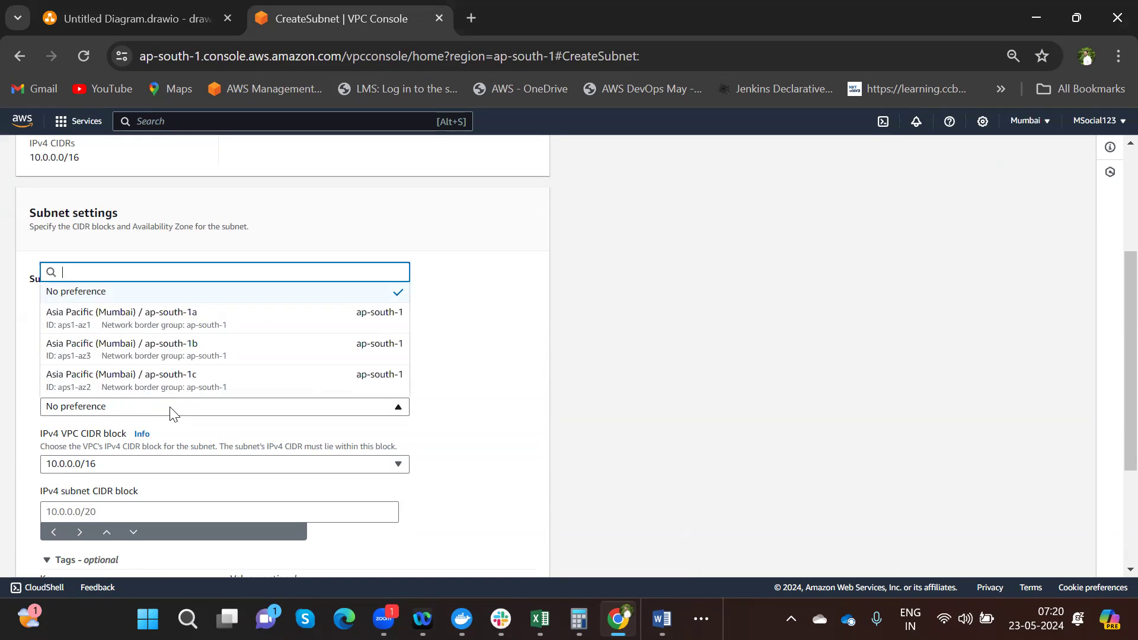
pyautogui.click(241, 320)
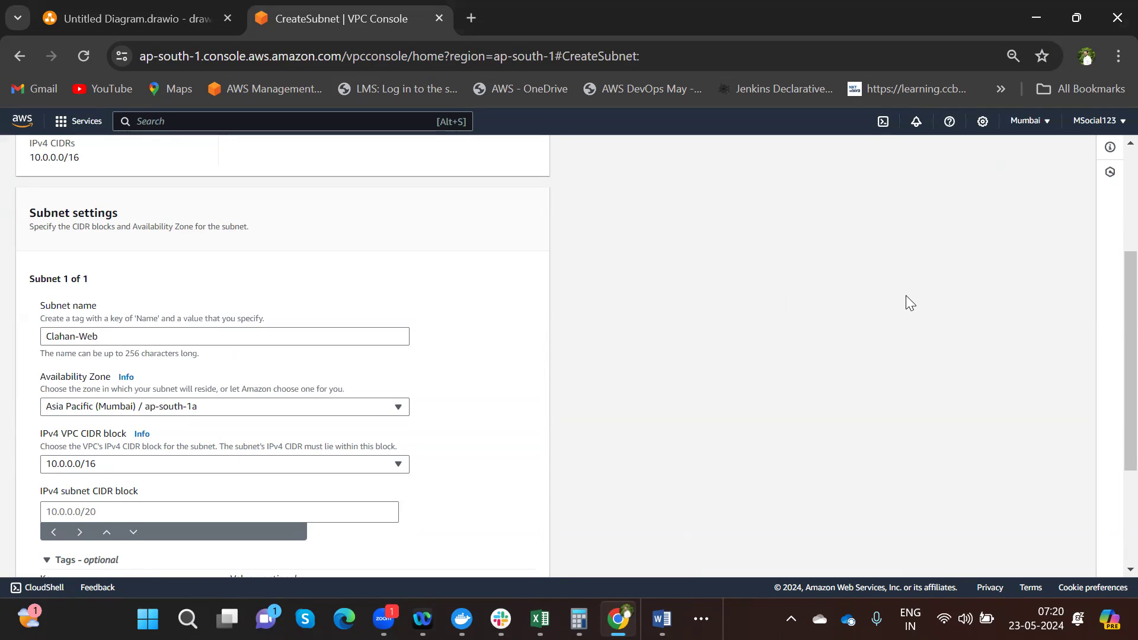
pyautogui.scroll(-3, 1113, 282)
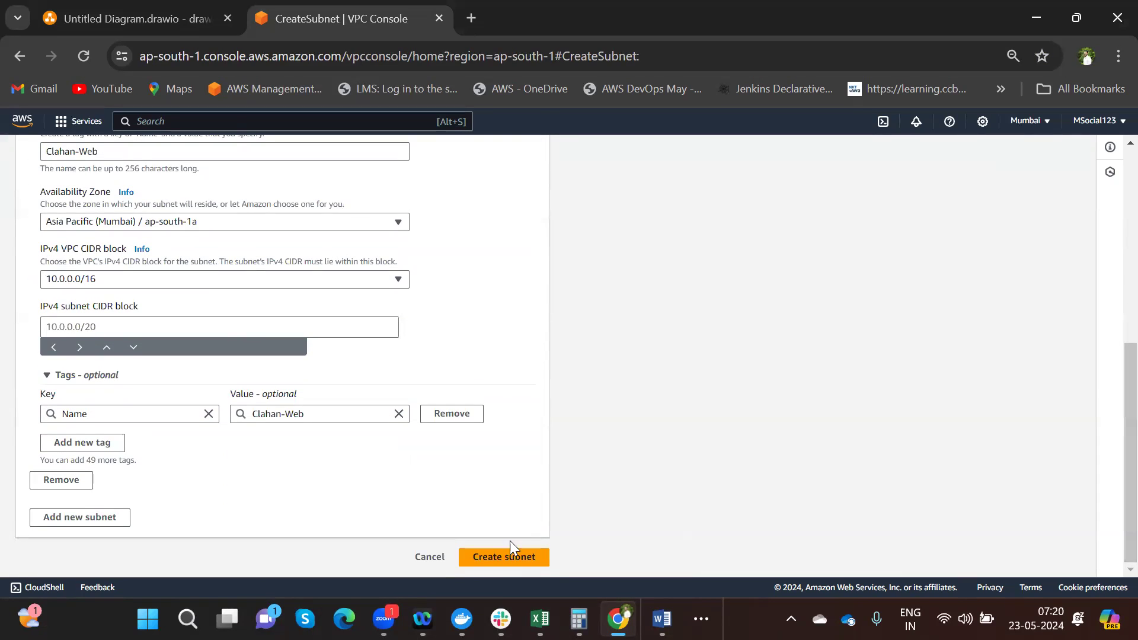
pyautogui.click(503, 556)
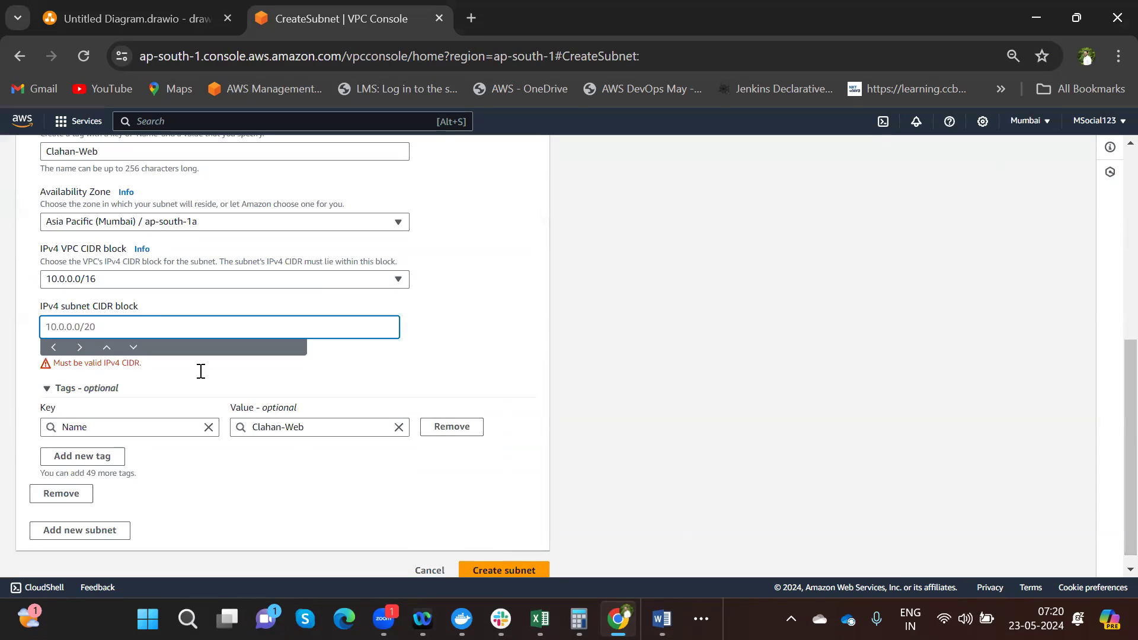
pyautogui.write('10.0.1.0/24')
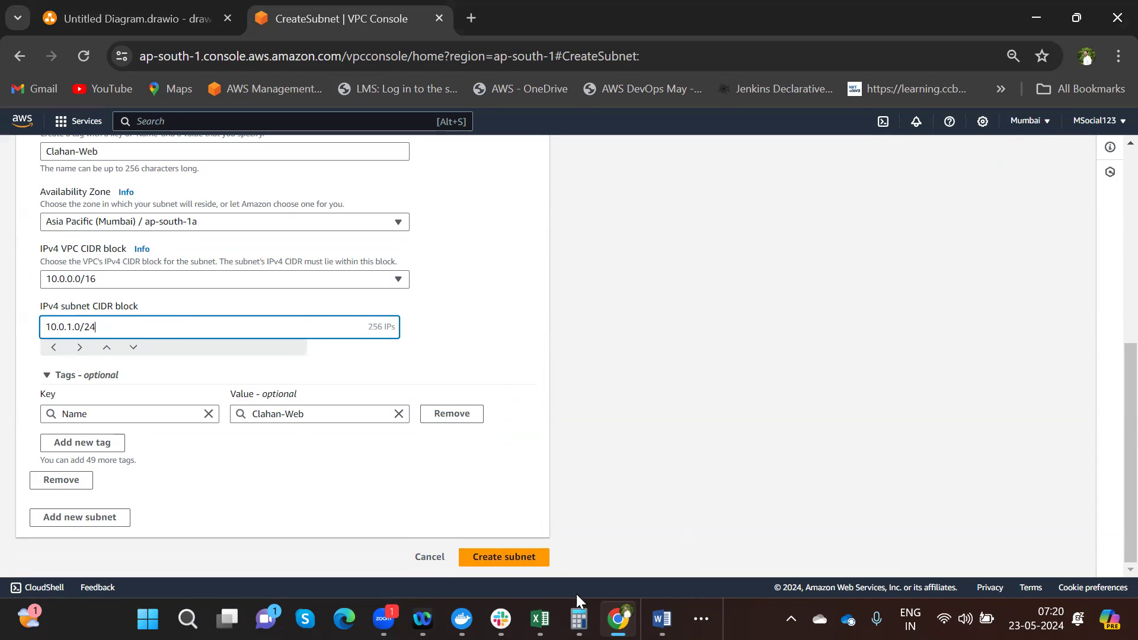
pyautogui.moveTo(364, 326); pyautogui.dragTo(436, 335)
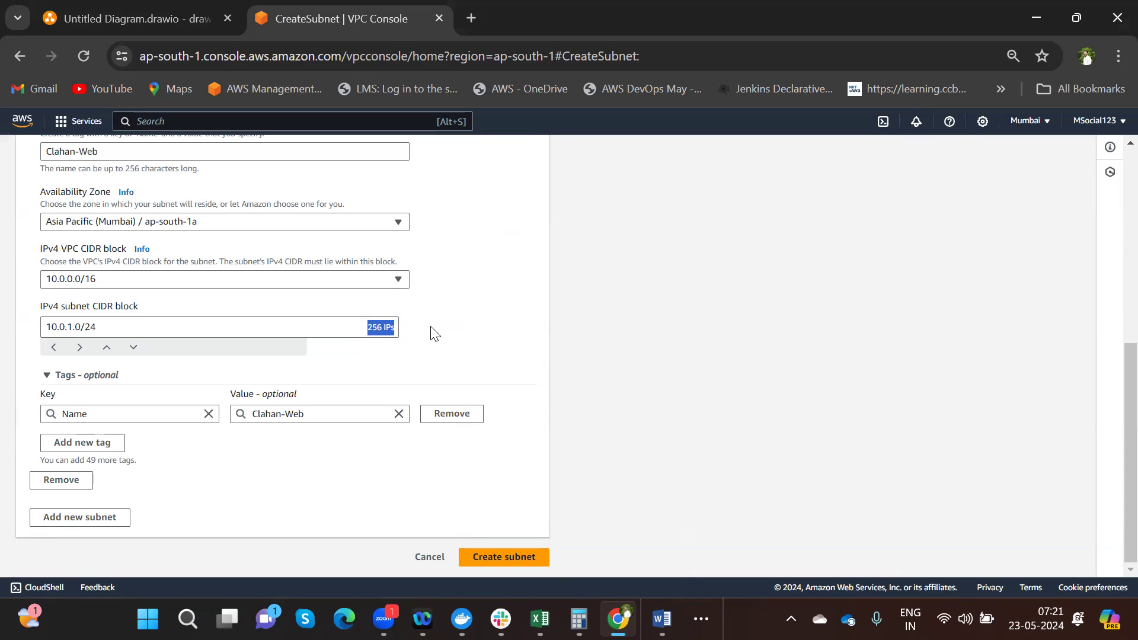
# - Create the Clahan-Web subnet, check it in the unfiltered subnet list, and start a new internet gateway
pyautogui.click(505, 557)
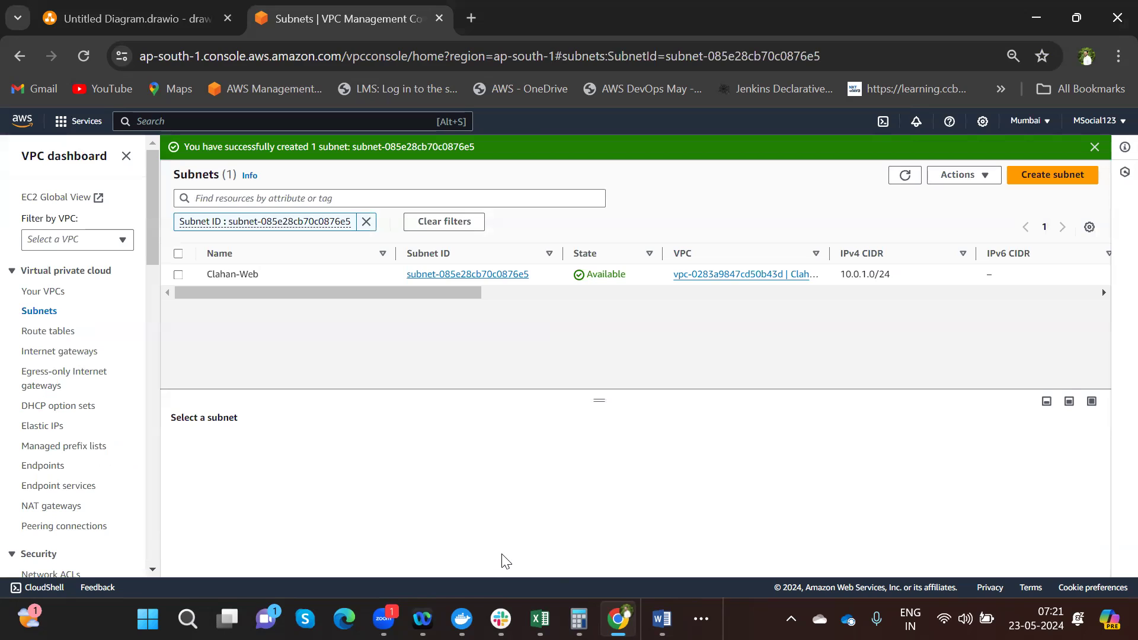
pyautogui.click(909, 182)
pyautogui.click(367, 222)
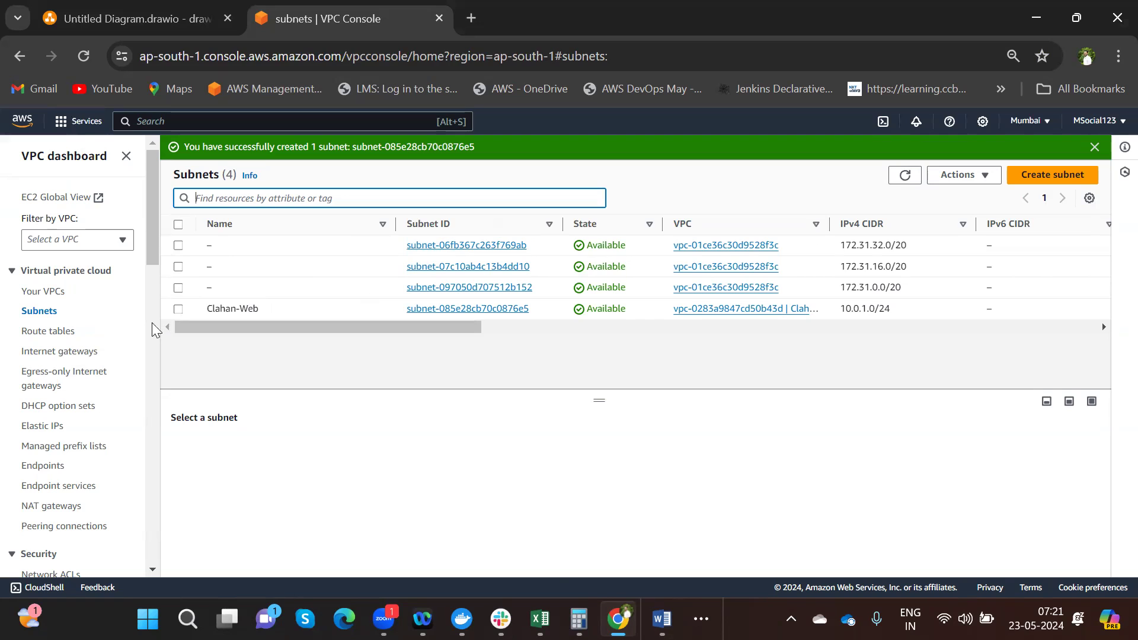
pyautogui.click(71, 352)
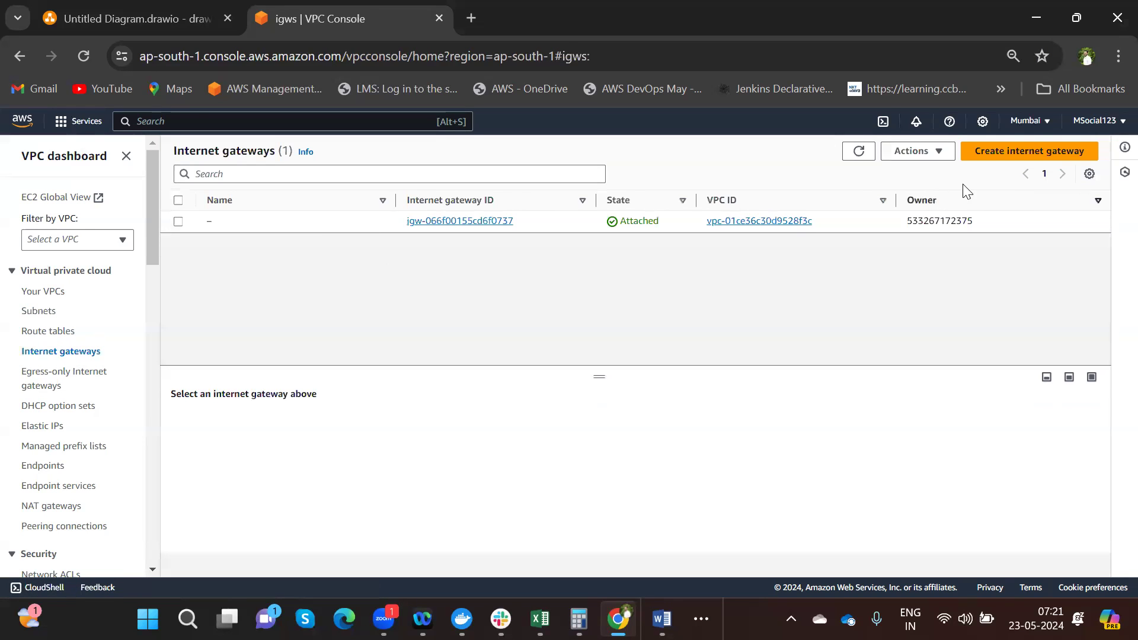
pyautogui.click(1016, 156)
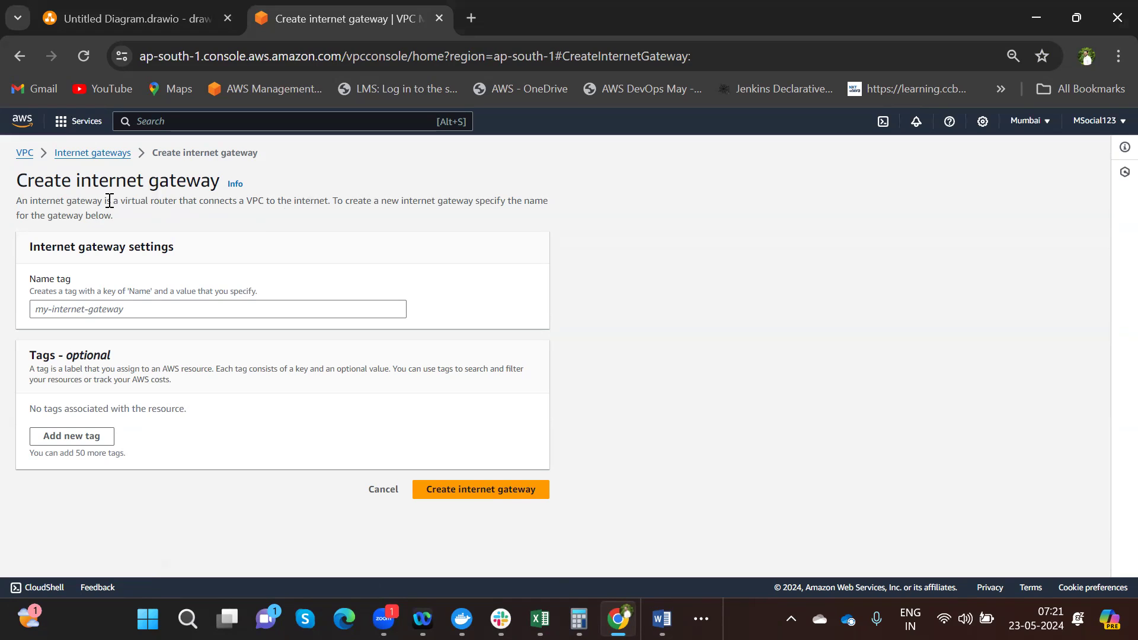
# - Give the internet gateway the Name tag Clahan-IGW and create it
pyautogui.click(83, 310)
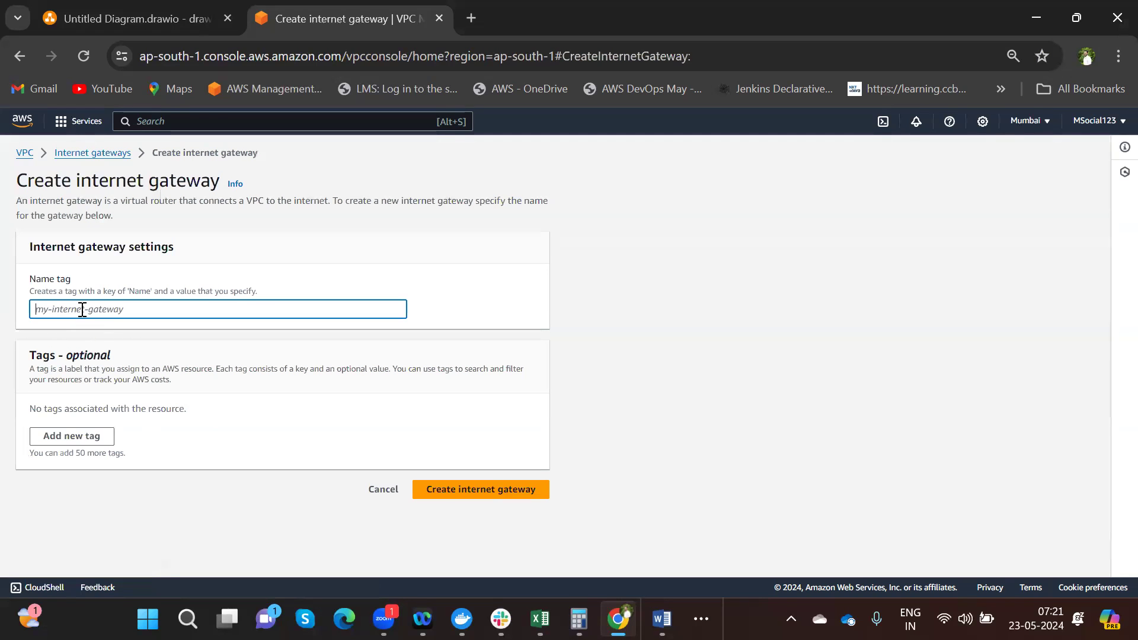
pyautogui.write('Clahan-Intenr')
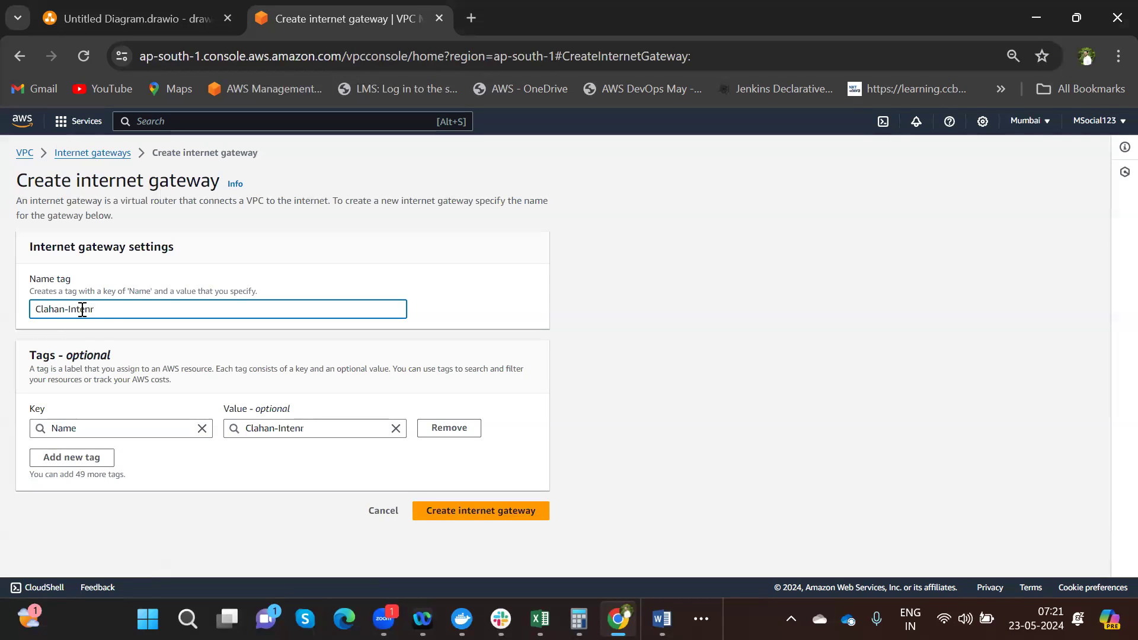
pyautogui.press('BackSpace')
pyautogui.press('BackSpace')
pyautogui.write('rnet')
pyautogui.press('BackSpace')
pyautogui.press('BackSpace')
pyautogui.press('BackSpace')
pyautogui.press('BackSpace')
pyautogui.press('BackSpace')
pyautogui.press('BackSpace')
pyautogui.write('GW')
pyautogui.click(446, 512)
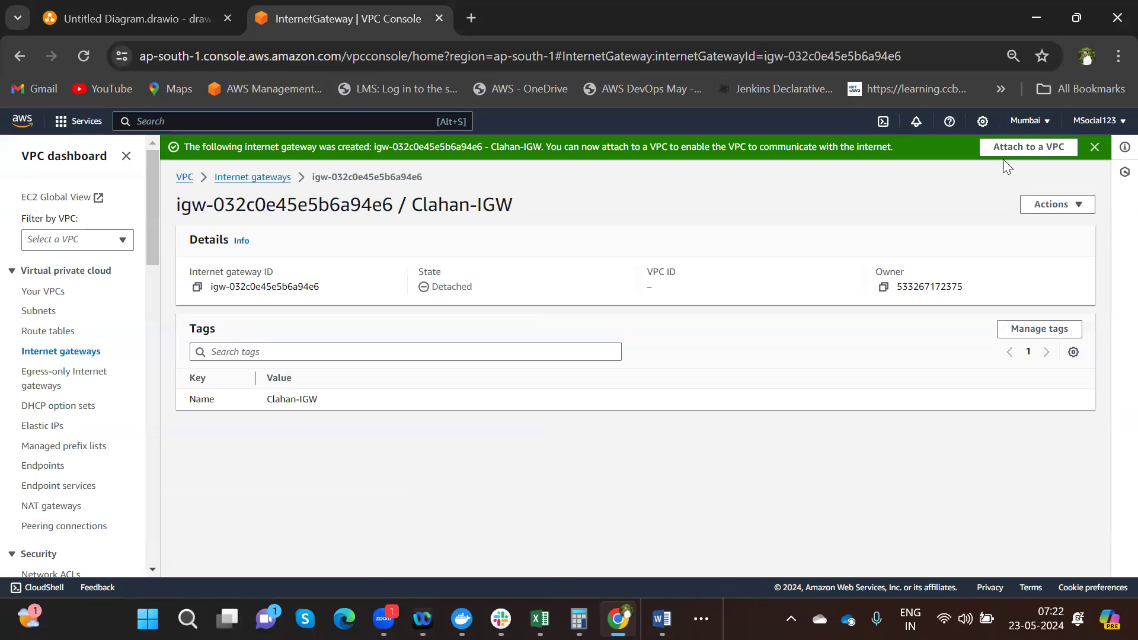
# - Attach Clahan-IGW to VPC vpc-0283a9847cd50b43d (ClahanTechnologies)
pyautogui.click(1027, 149)
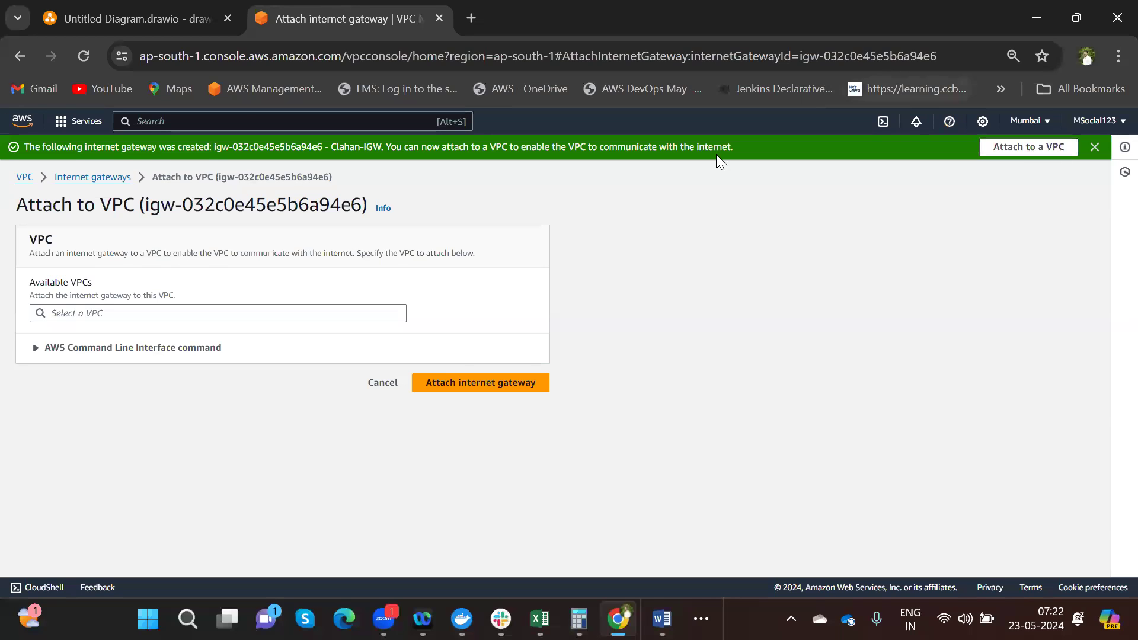
pyautogui.click(331, 314)
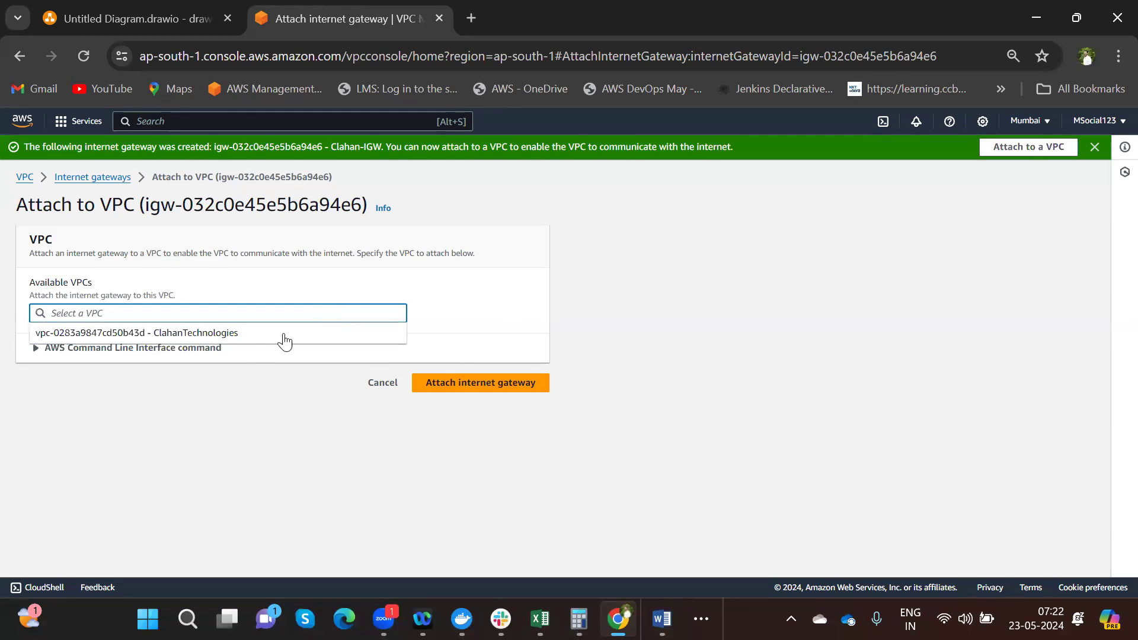
pyautogui.click(251, 333)
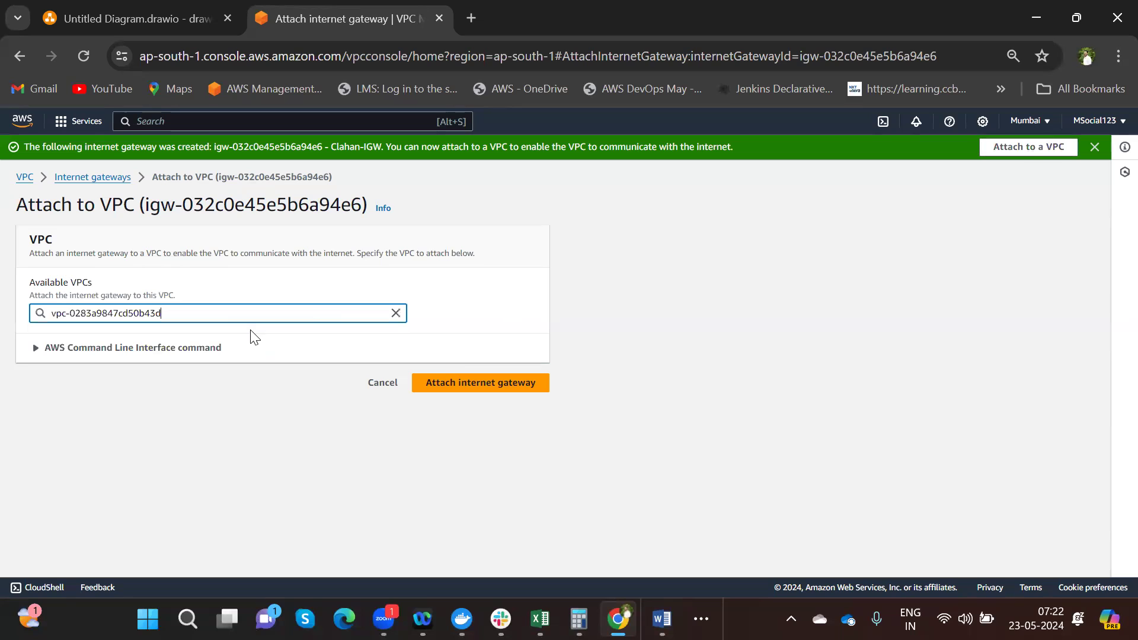
pyautogui.click(435, 384)
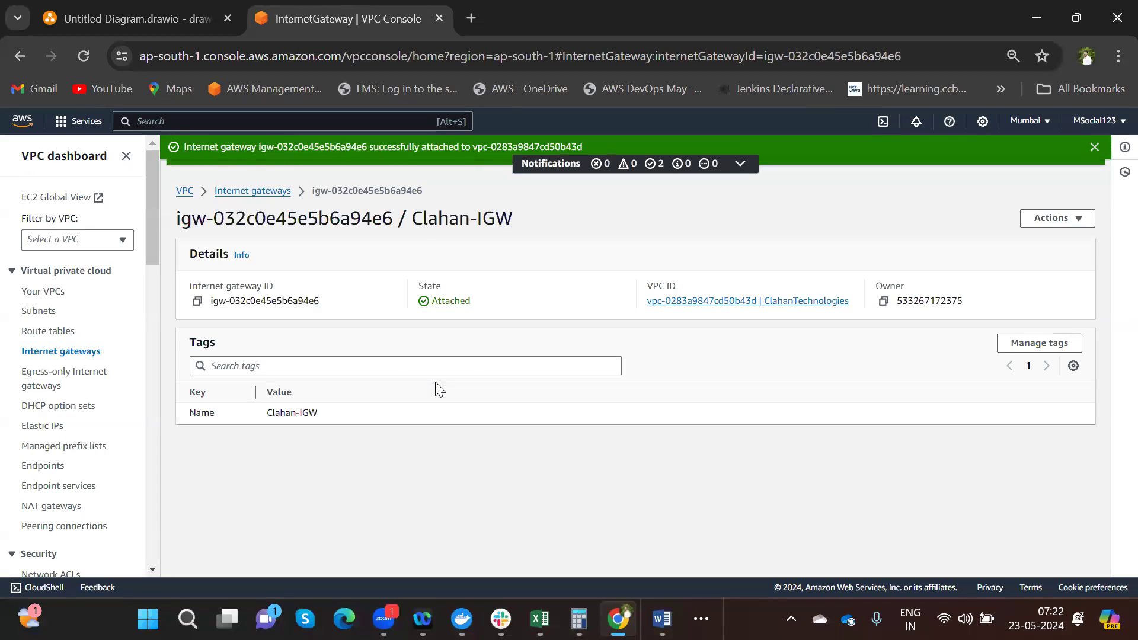
# - Review the Clahan-Web subnet's route table, network ACL, CIDR reservations and sharing tabs
pyautogui.click(47, 313)
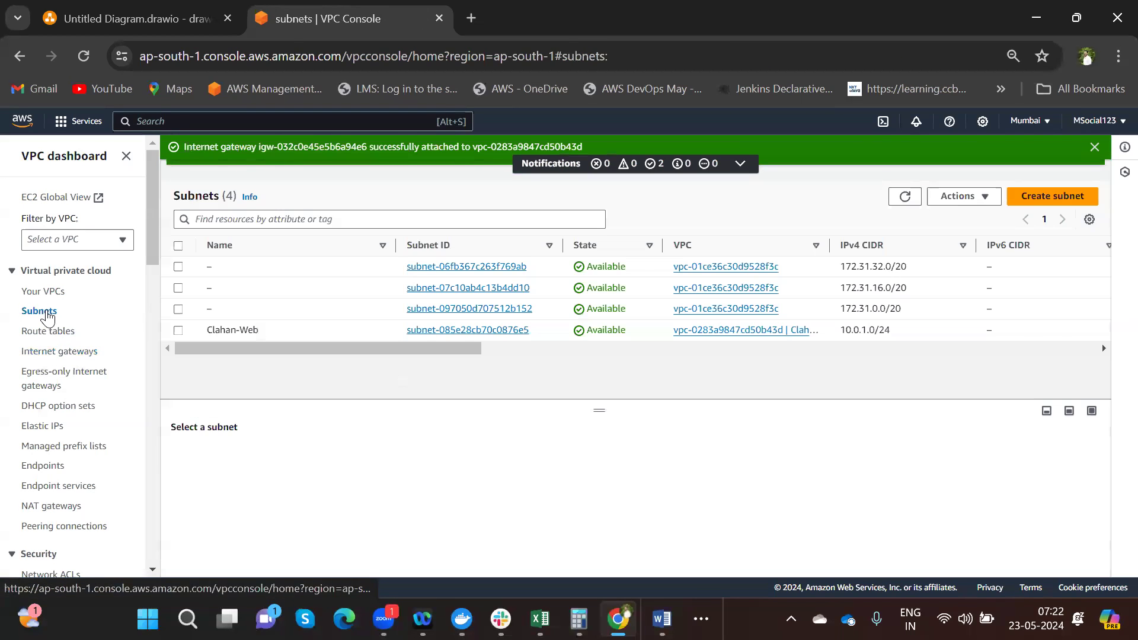
pyautogui.click(475, 332)
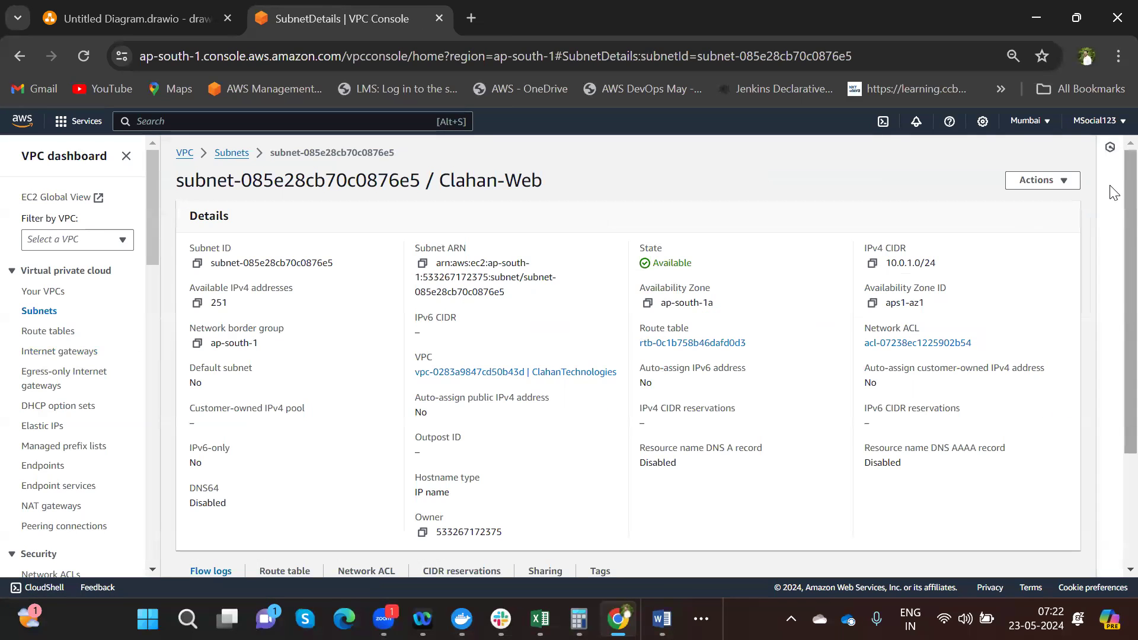
pyautogui.scroll(-3, 1113, 267)
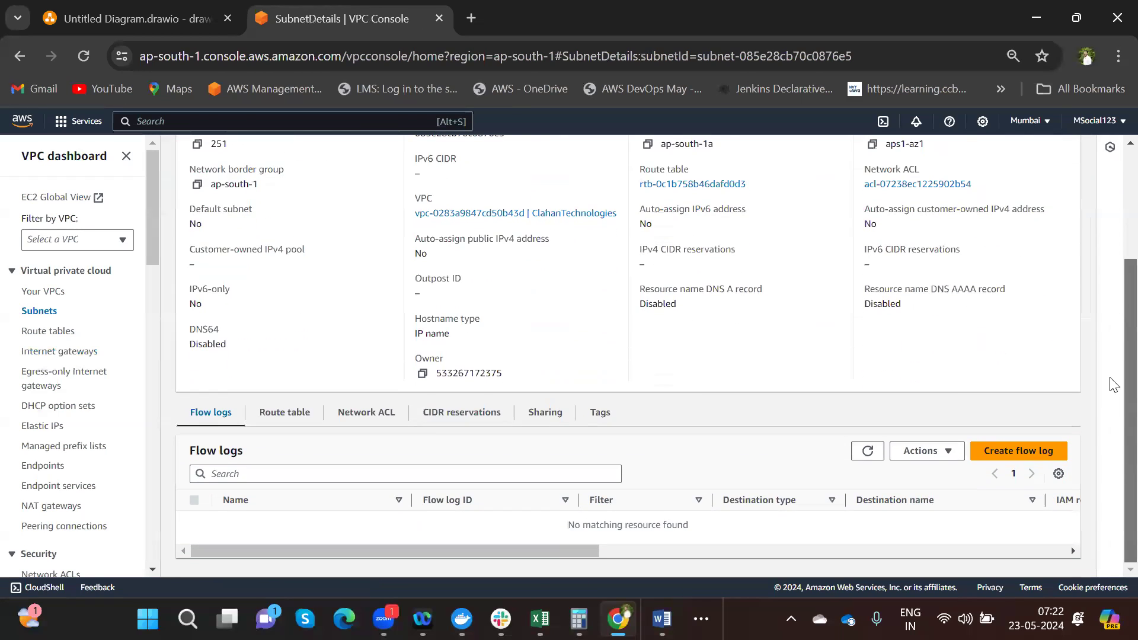
pyautogui.click(287, 420)
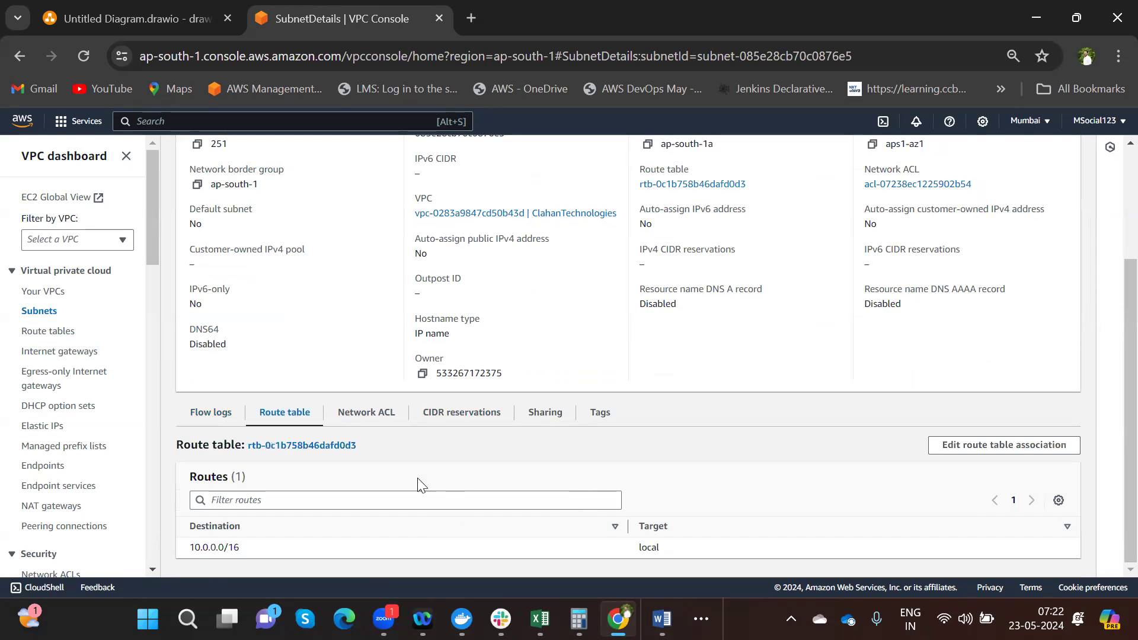
pyautogui.click(368, 422)
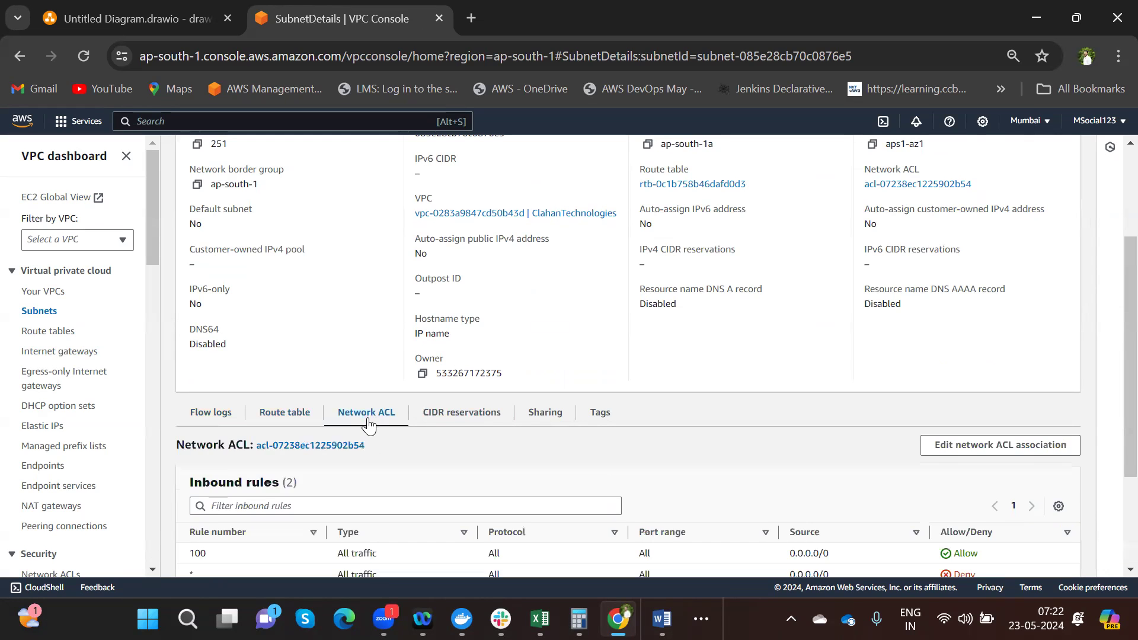
pyautogui.click(460, 424)
pyautogui.click(553, 426)
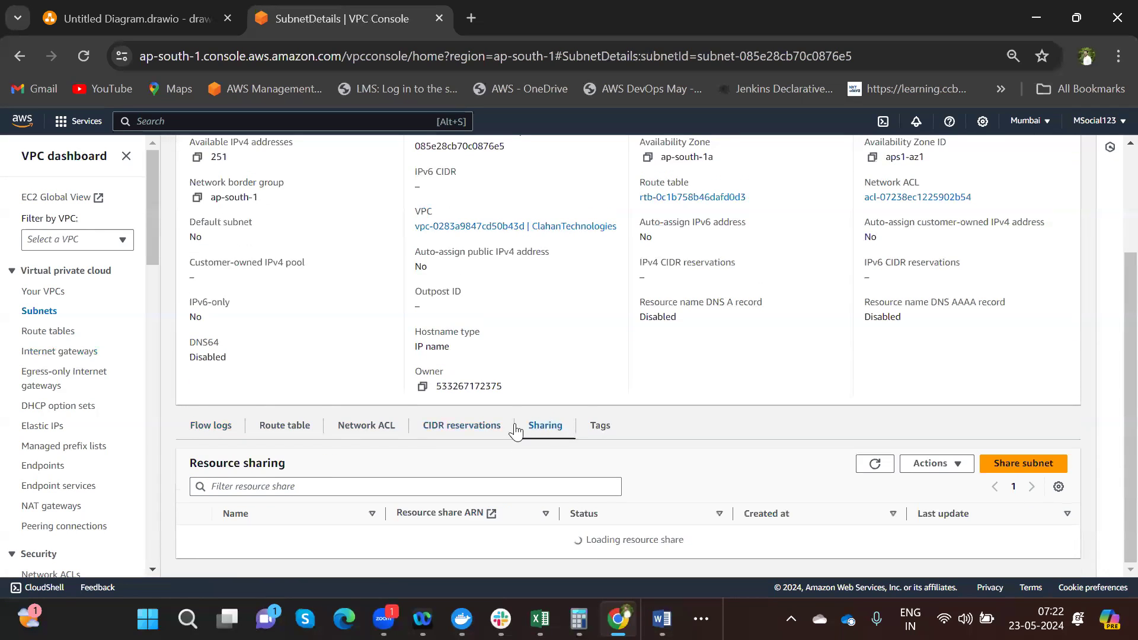
pyautogui.click(304, 433)
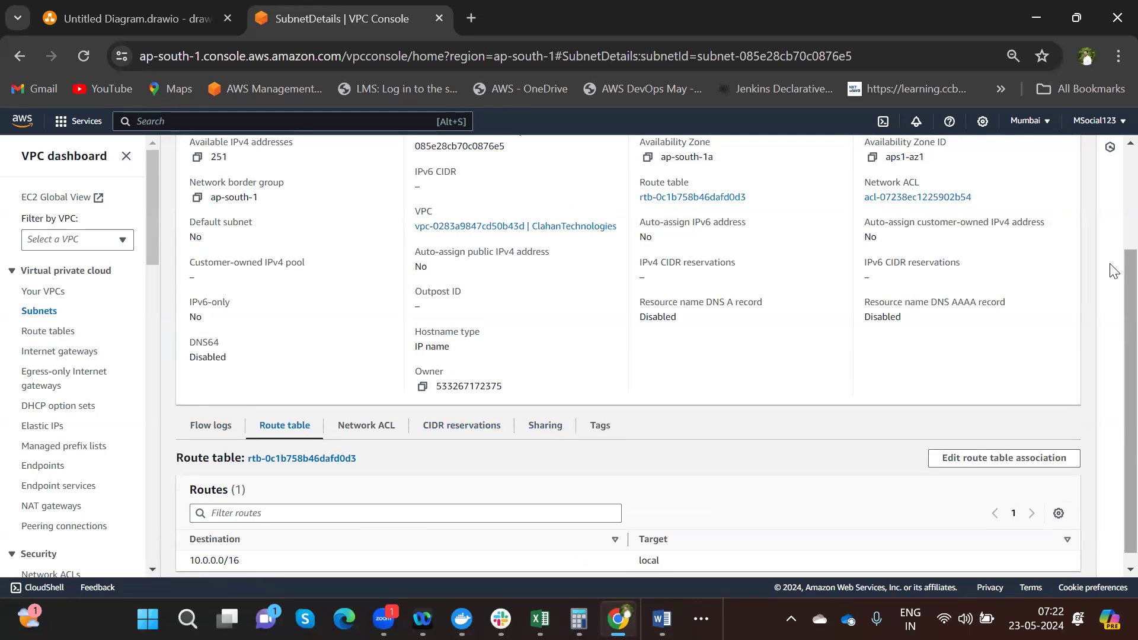
pyautogui.scroll(-1, 1114, 296)
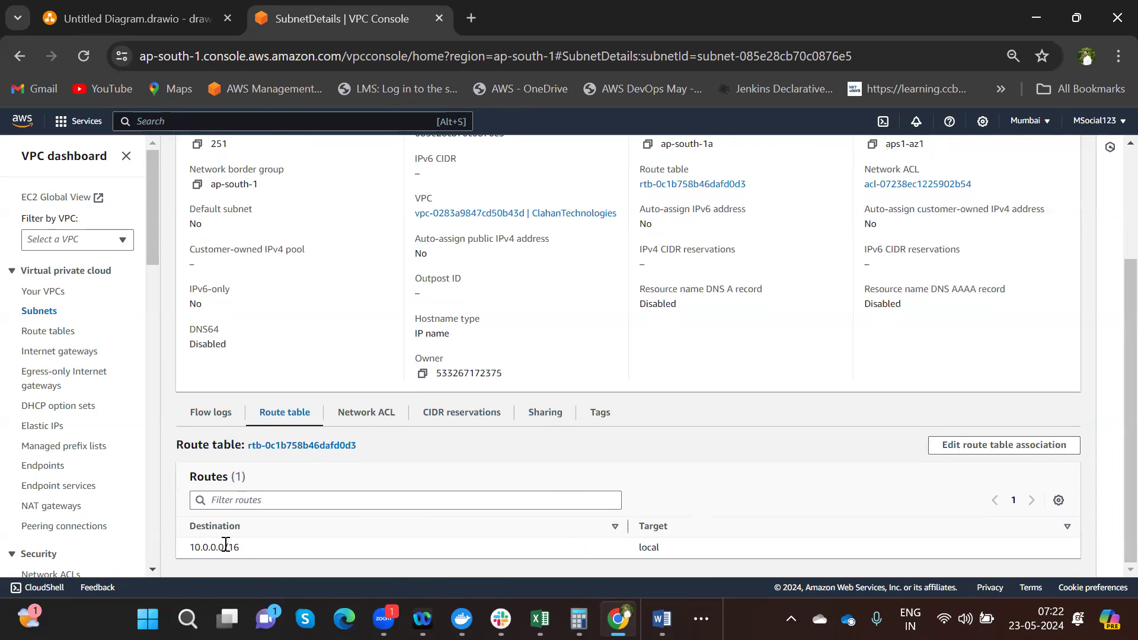
pyautogui.click(977, 446)
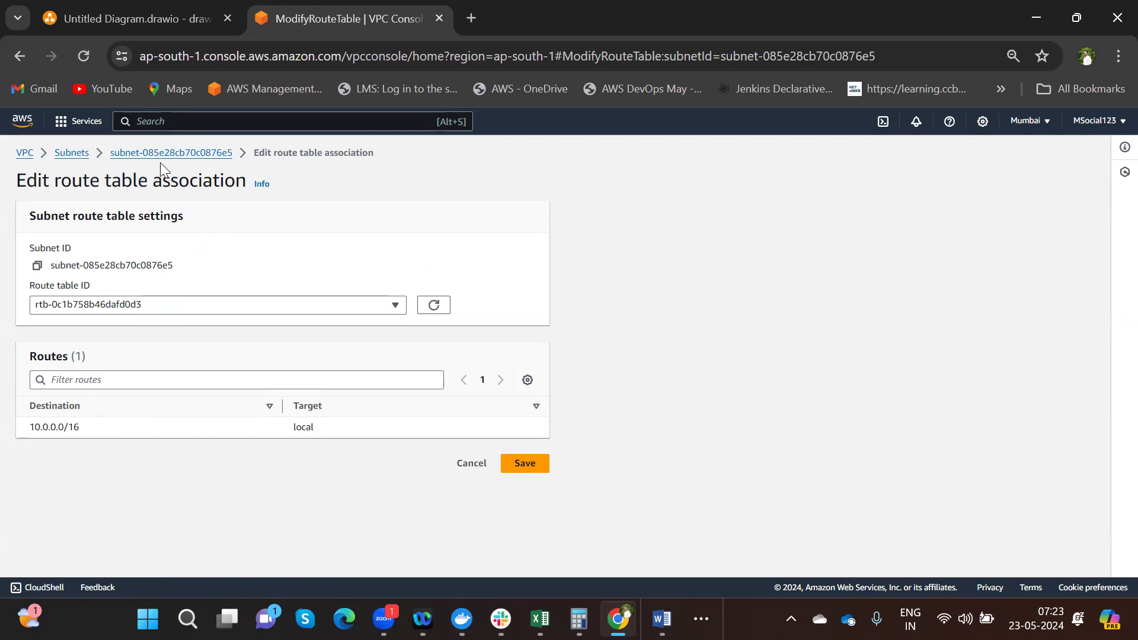
# - Open the ClahanTechnologies VPC's main route table rtb-0c1b758b46dafd0d3 from Your VPCs
pyautogui.click(141, 155)
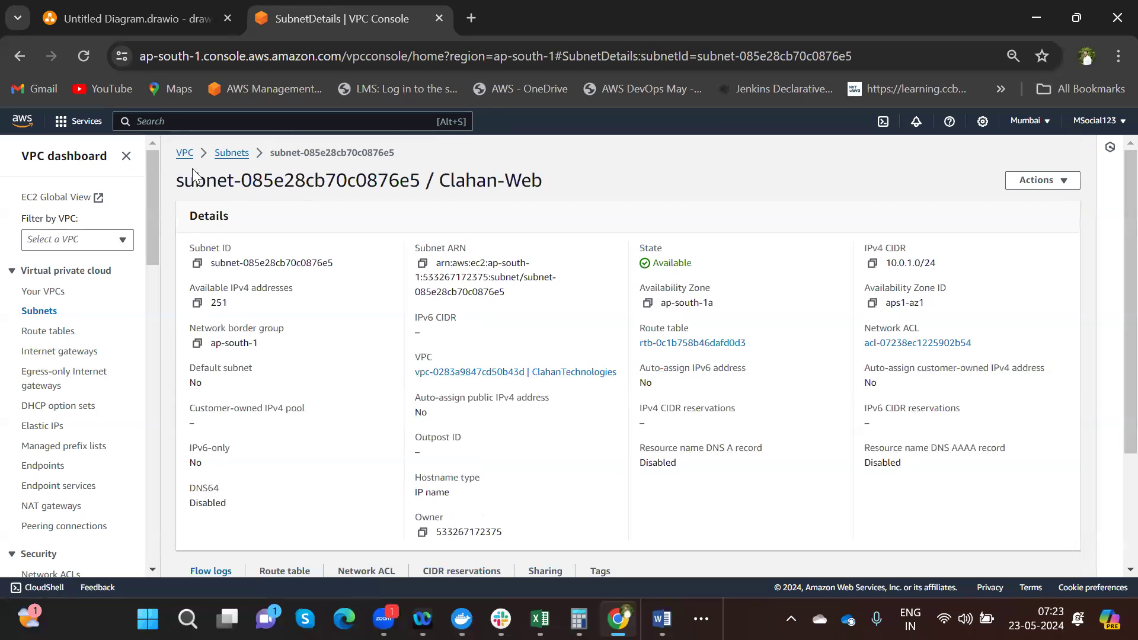
pyautogui.click(46, 293)
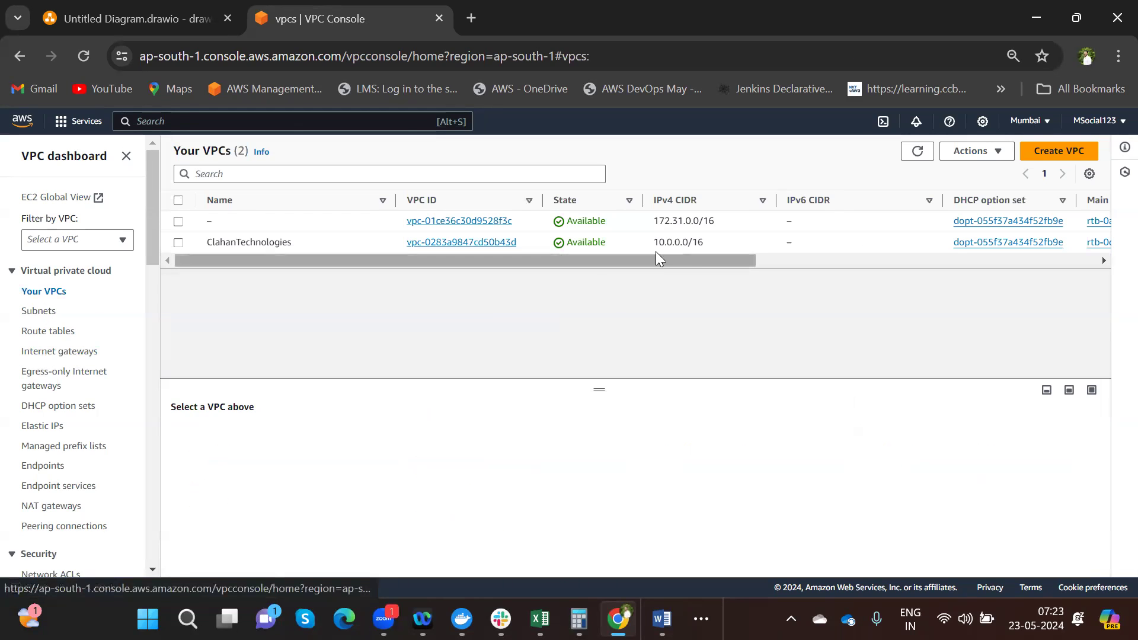
pyautogui.moveTo(691, 262); pyautogui.dragTo(991, 264)
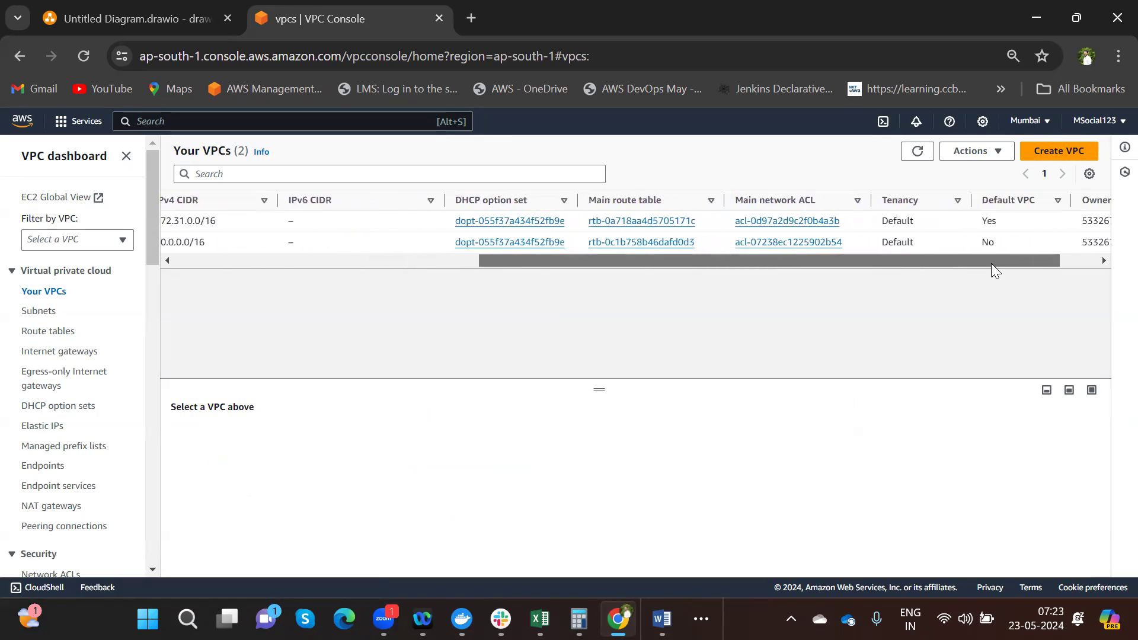
pyautogui.click(682, 243)
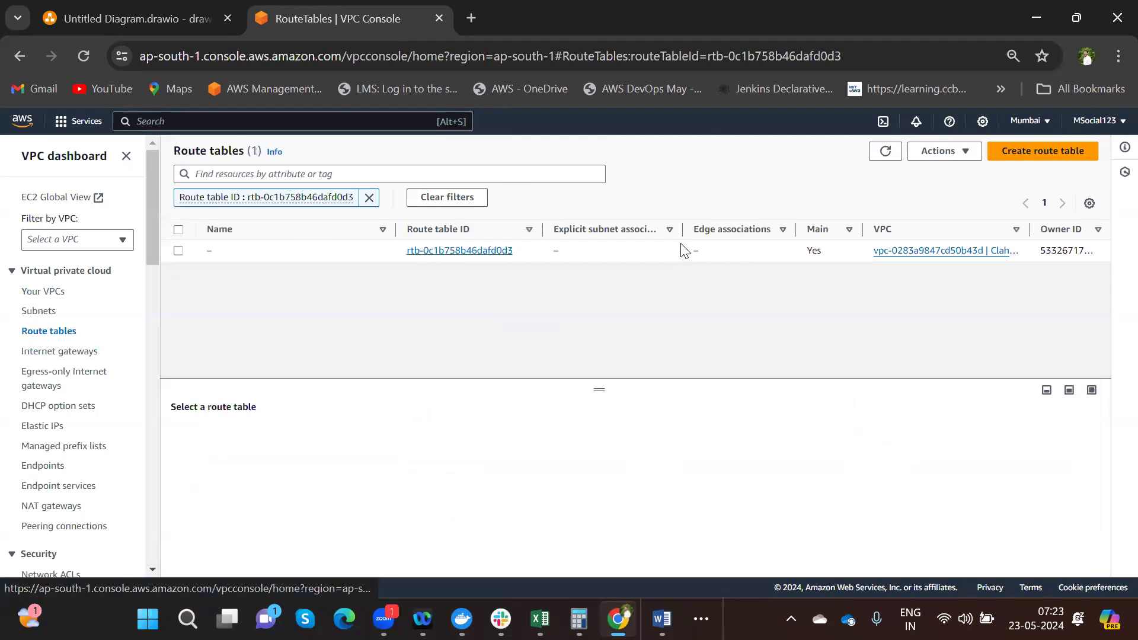
# - In rtb-0c1b758b46dafd0d3, route 0.0.0.0/0 to internet gateway Clahan-IGW (igw-032c0e45e5b6a94e6) and save
pyautogui.click(455, 251)
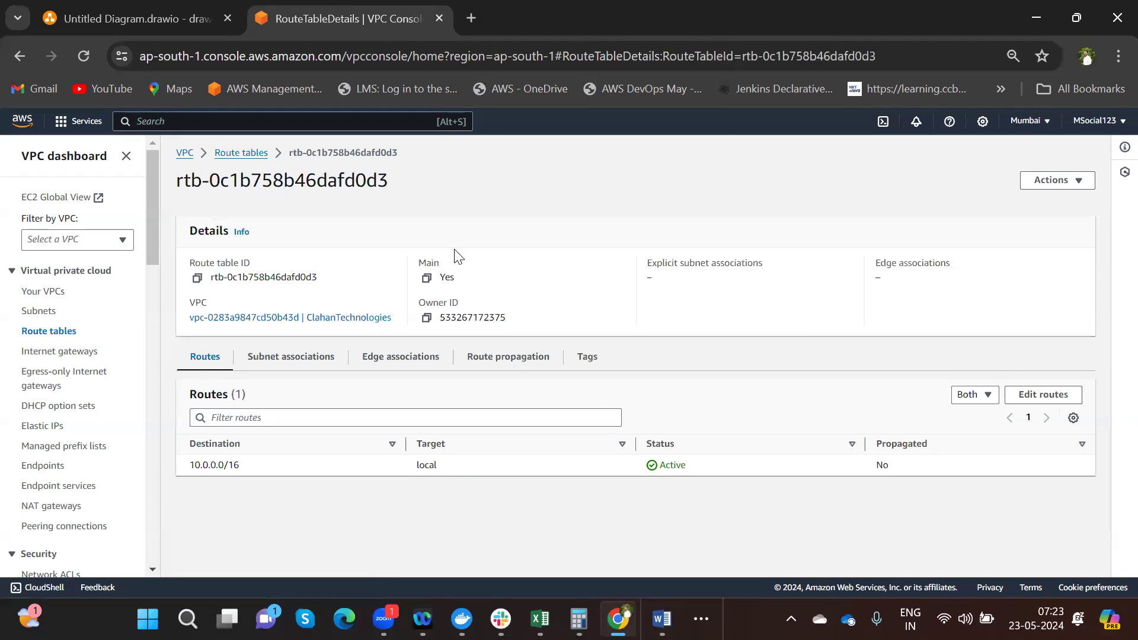
pyautogui.click(1042, 394)
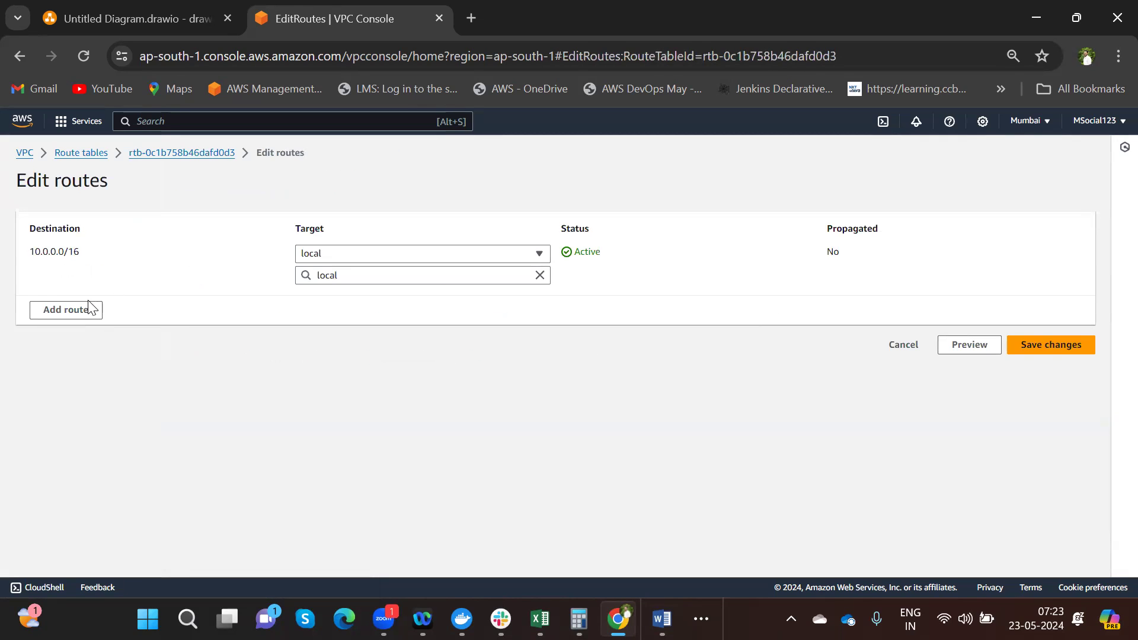
pyautogui.click(92, 313)
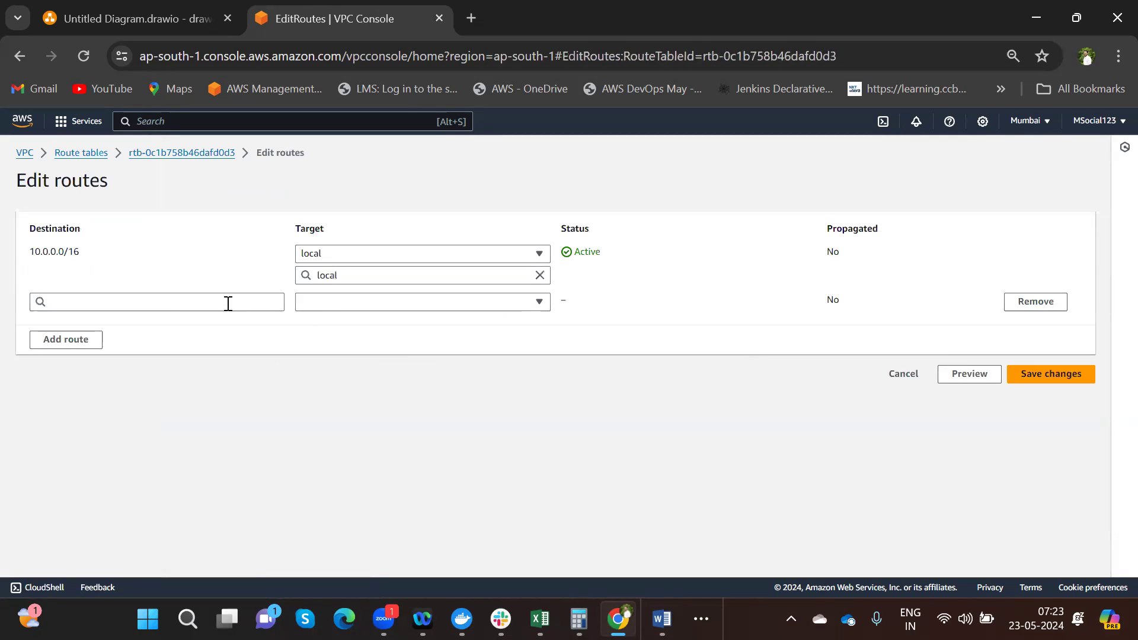
pyautogui.click(228, 303)
pyautogui.click(122, 326)
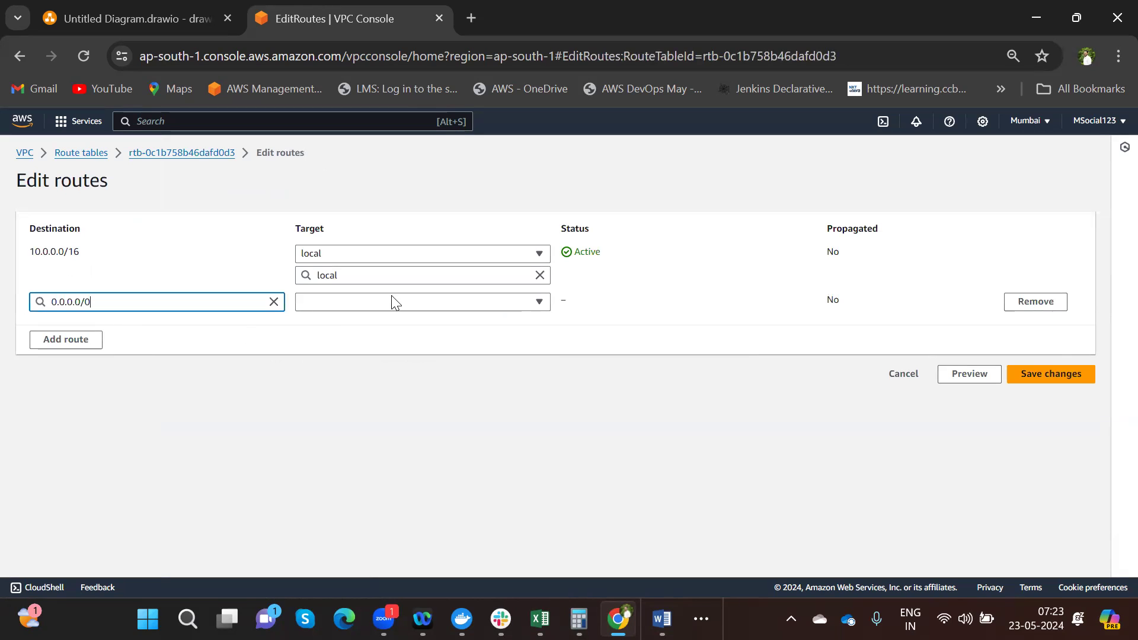
pyautogui.click(384, 305)
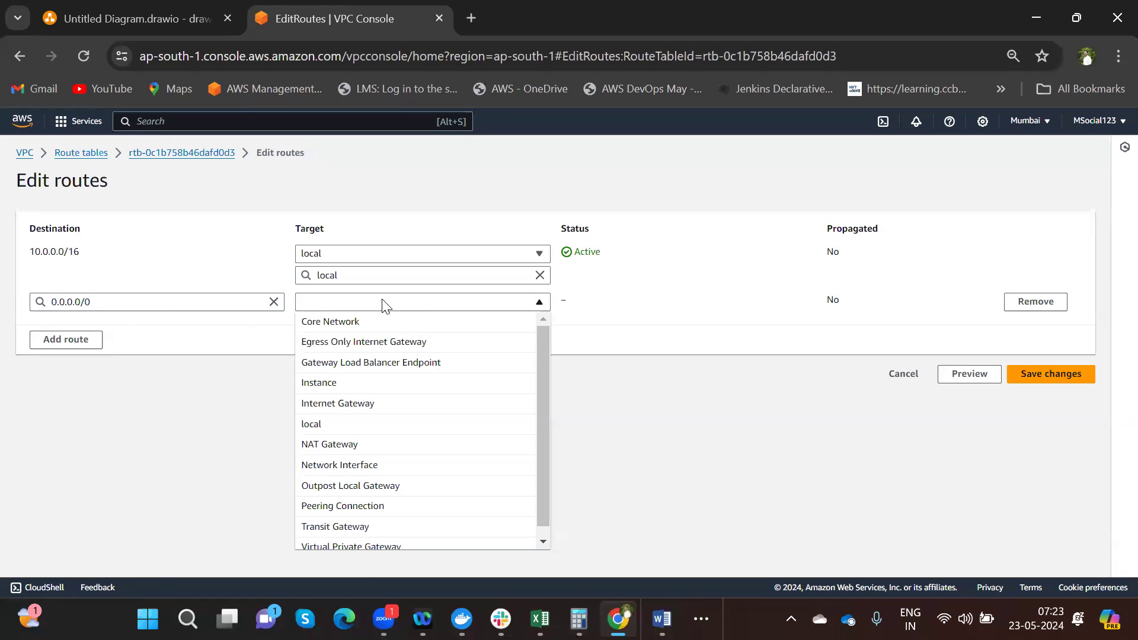
pyautogui.click(362, 401)
pyautogui.click(407, 323)
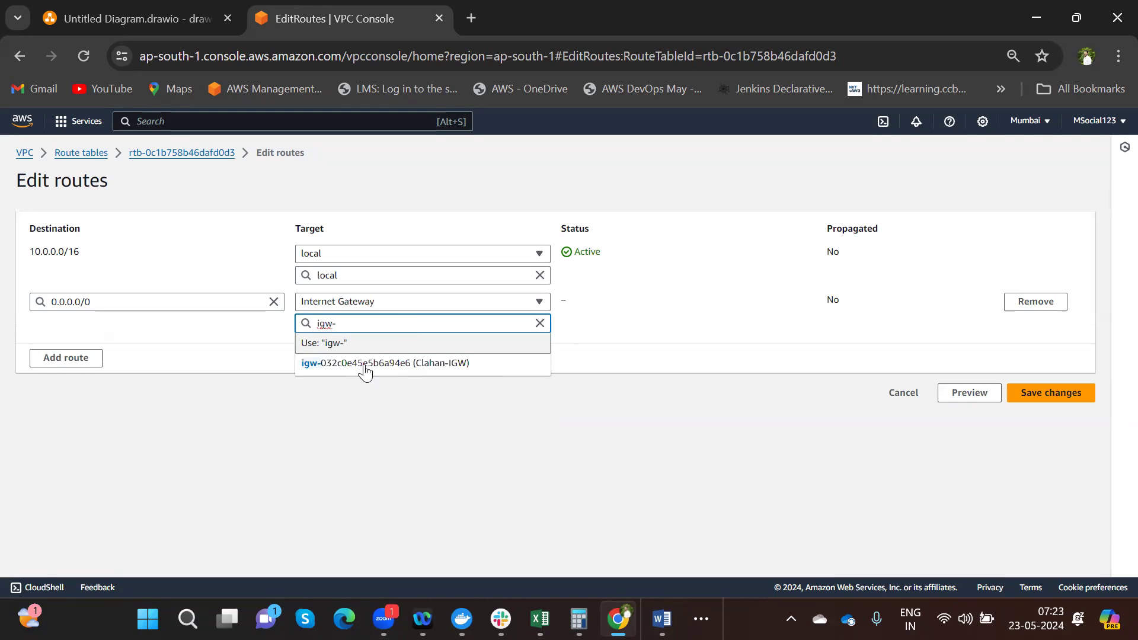
pyautogui.click(364, 364)
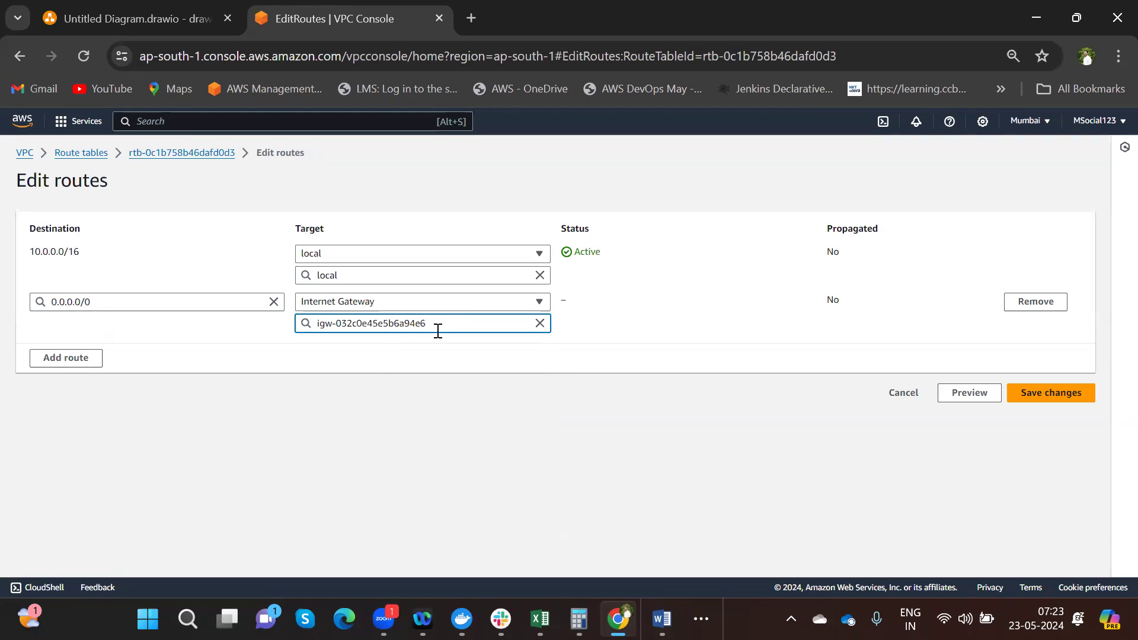
pyautogui.click(1037, 393)
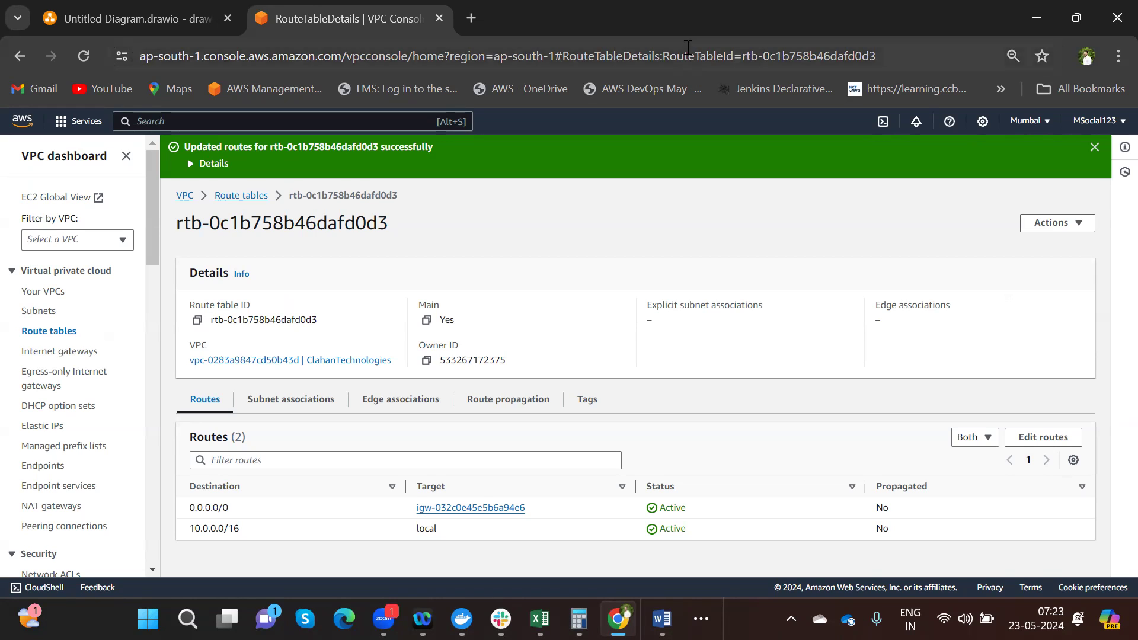
# - Complete the 'Step1 : VPC' caption in draw.io, then go back to route table rtb-0c1b758b46dafd0d3
pyautogui.click(178, 18)
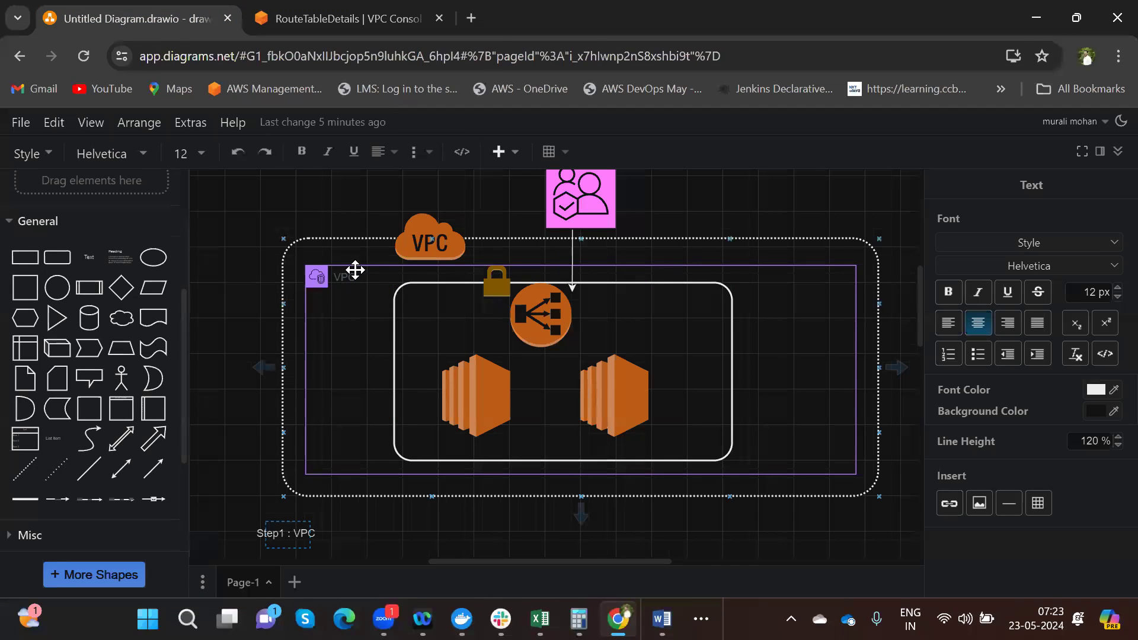
pyautogui.click(400, 284)
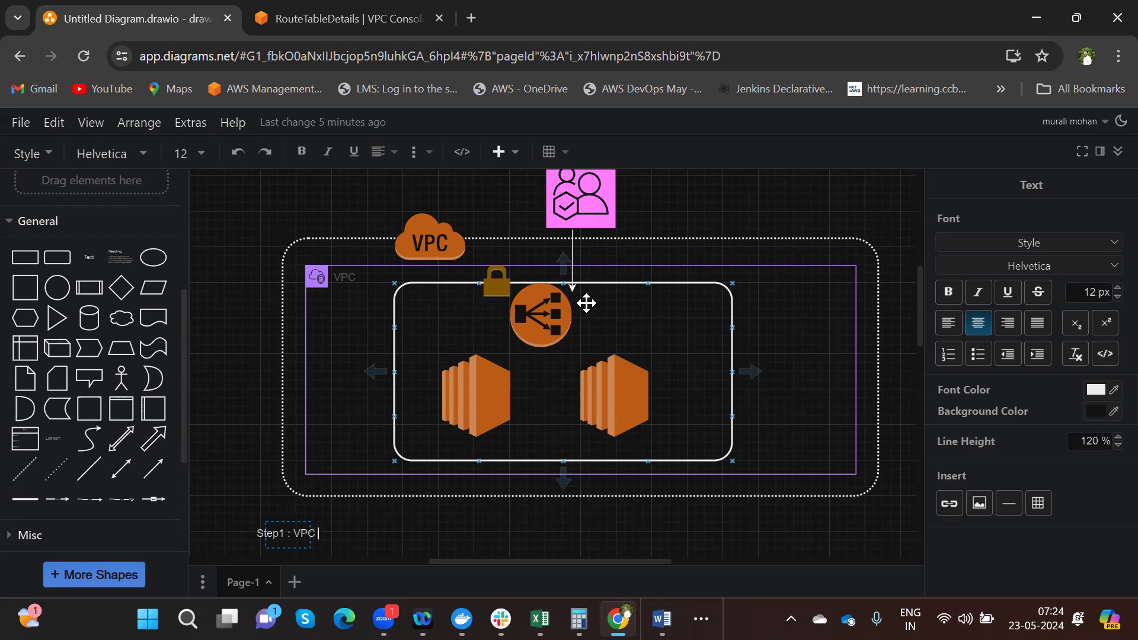
pyautogui.click(749, 306)
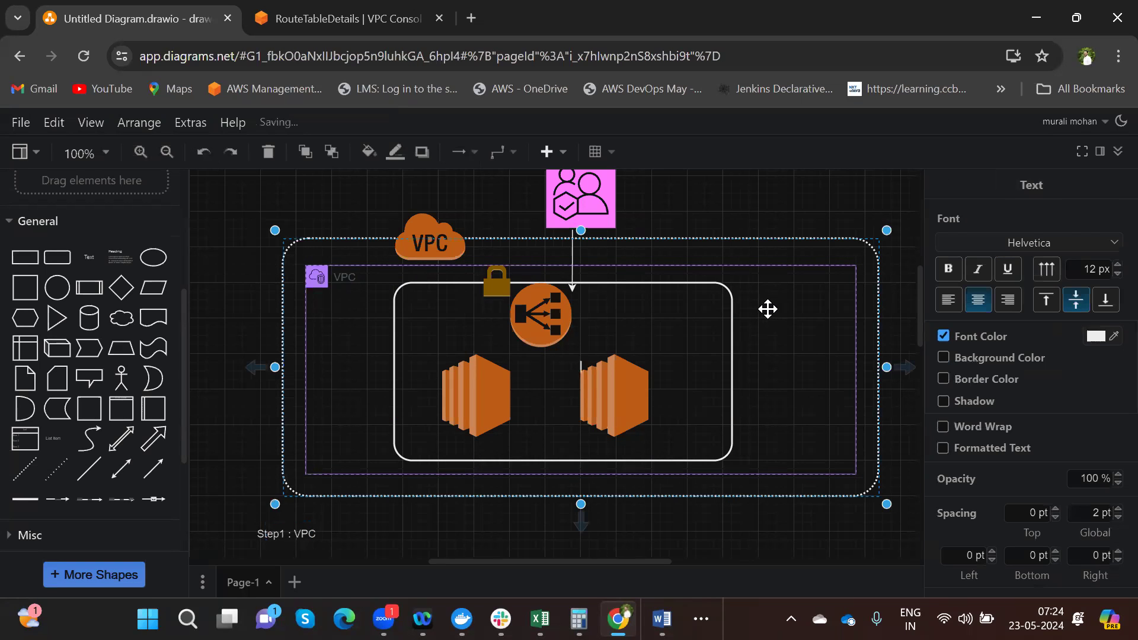
pyautogui.click(769, 309)
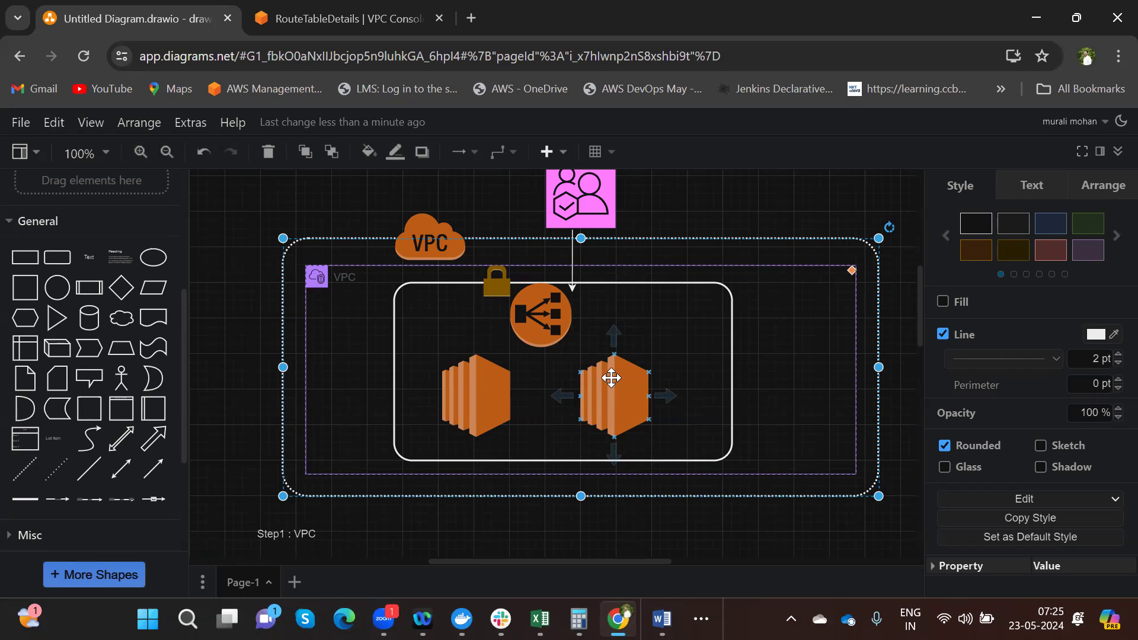
pyautogui.click(295, 26)
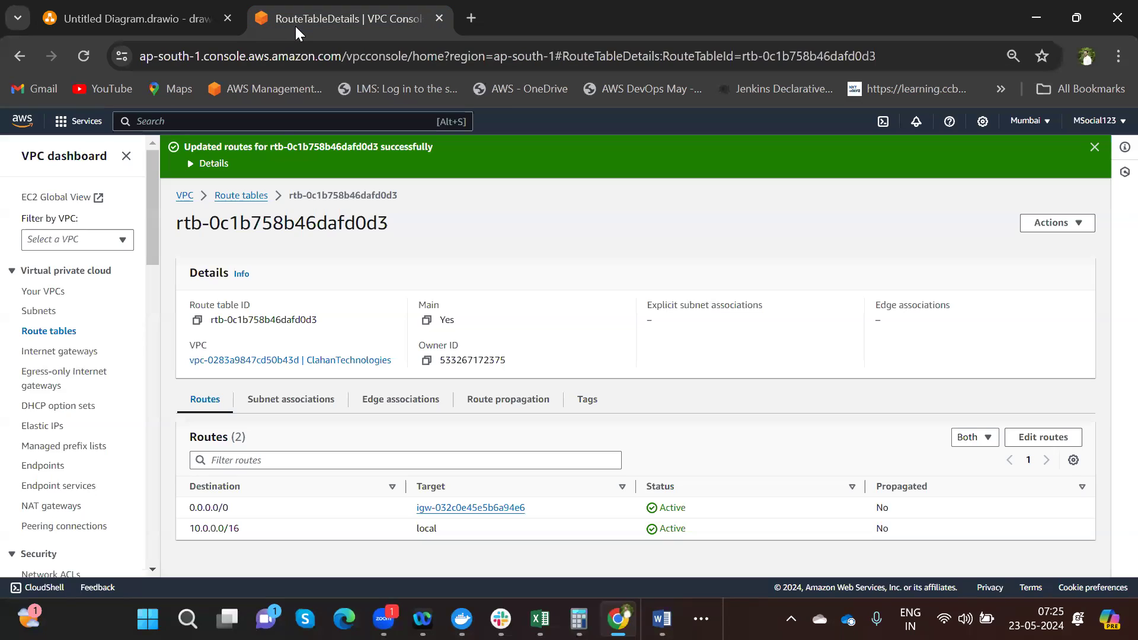
# - Go from Your VPCs to the empty EC2 Instances page and open the Launch instances form
pyautogui.click(48, 292)
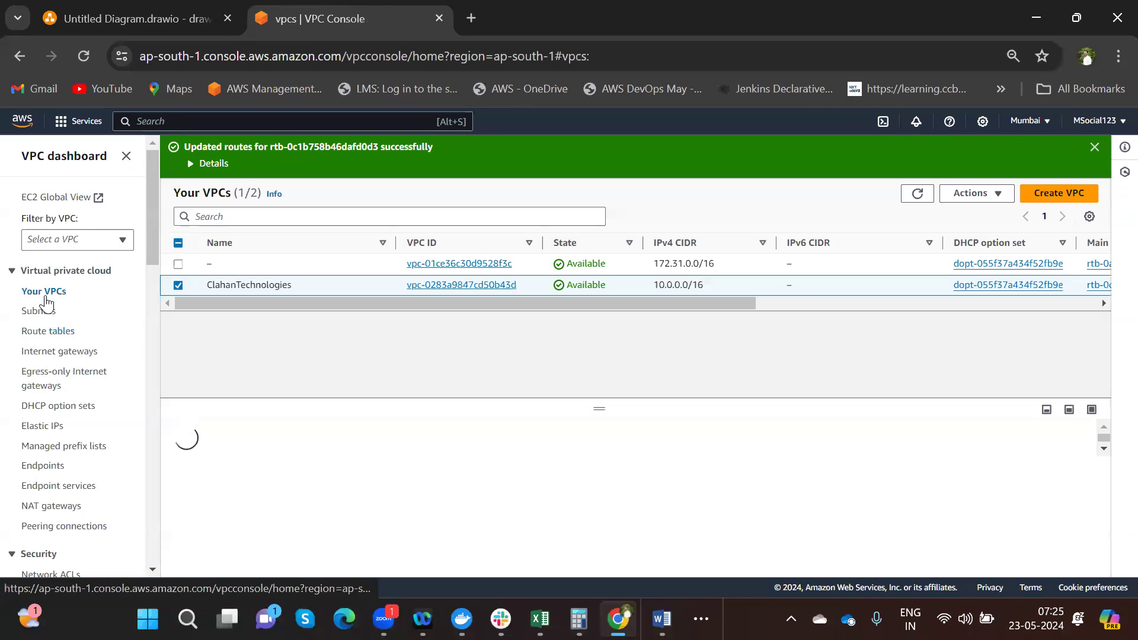
pyautogui.click(80, 122)
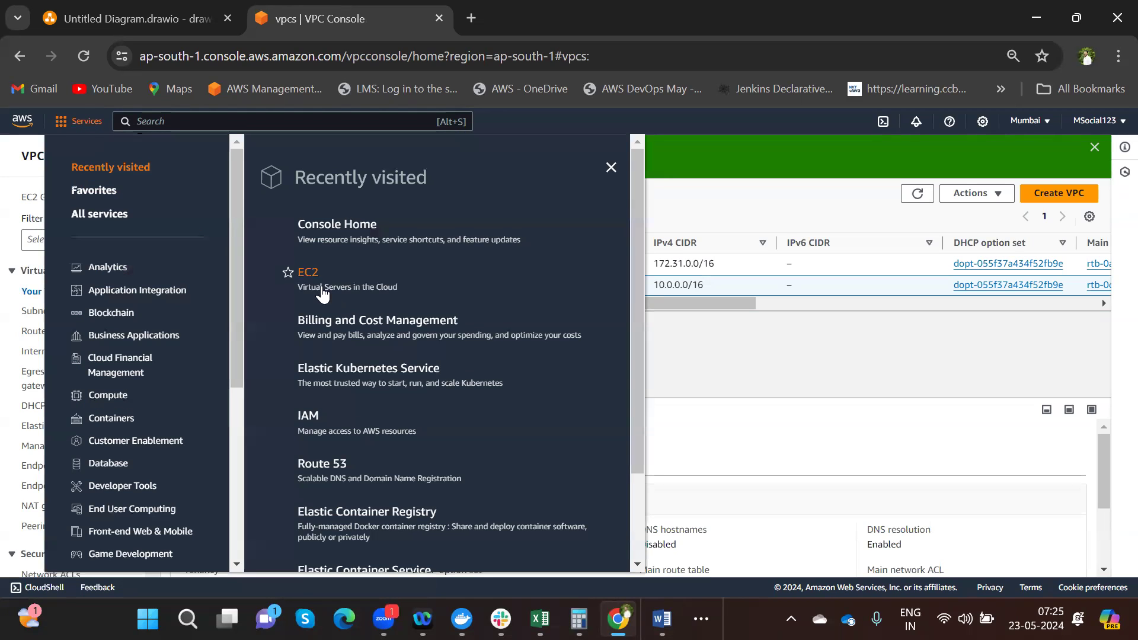
pyautogui.click(313, 277)
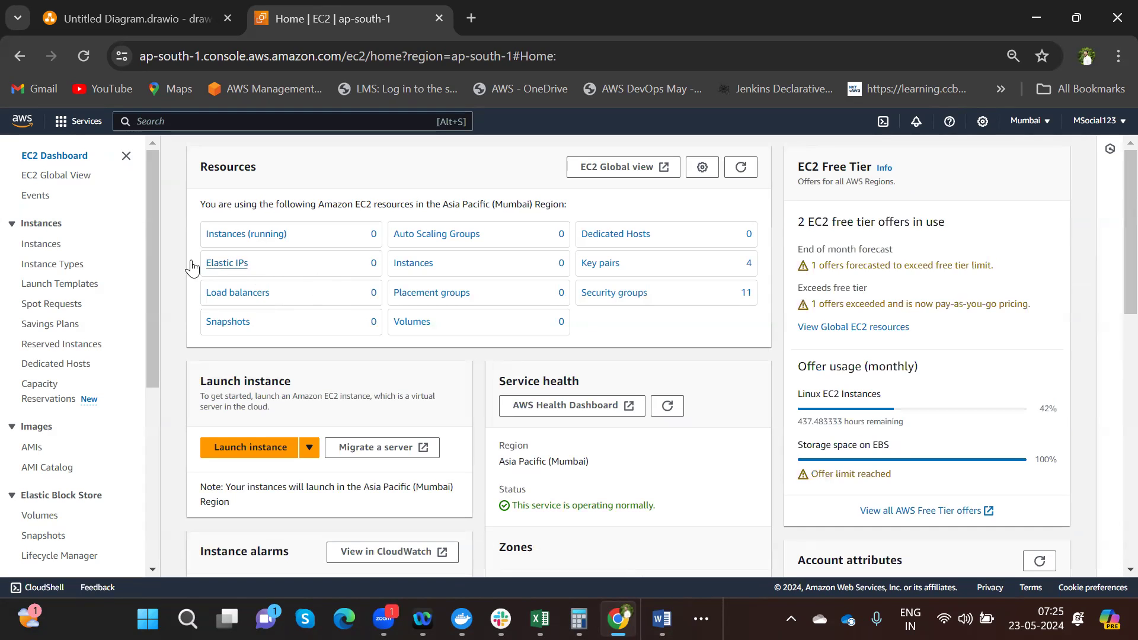
pyautogui.click(47, 246)
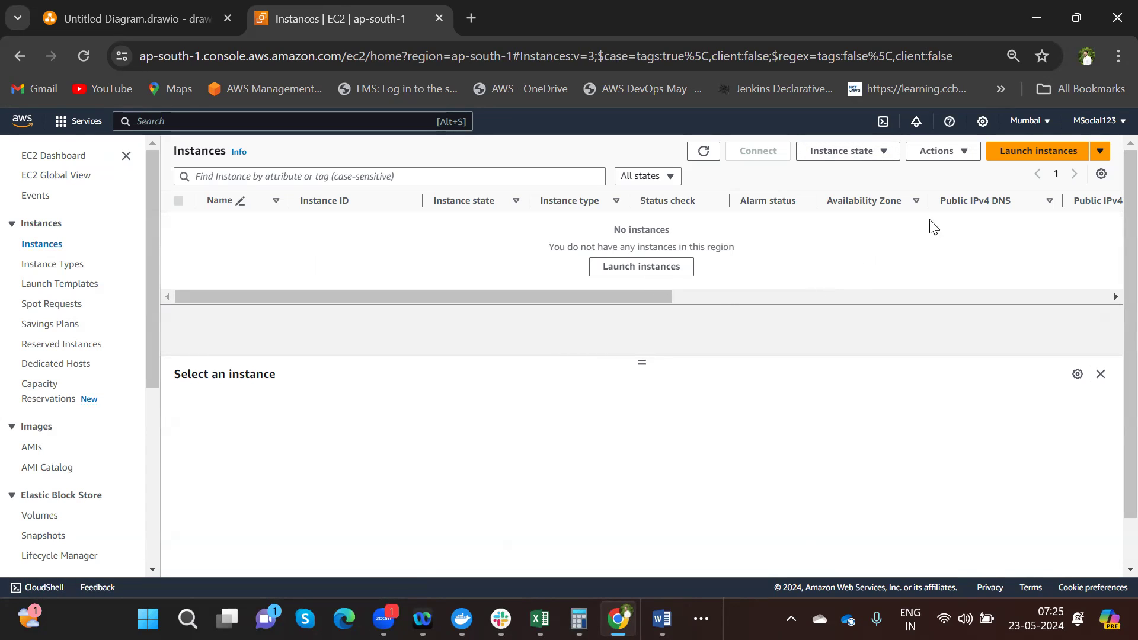
pyautogui.click(1045, 167)
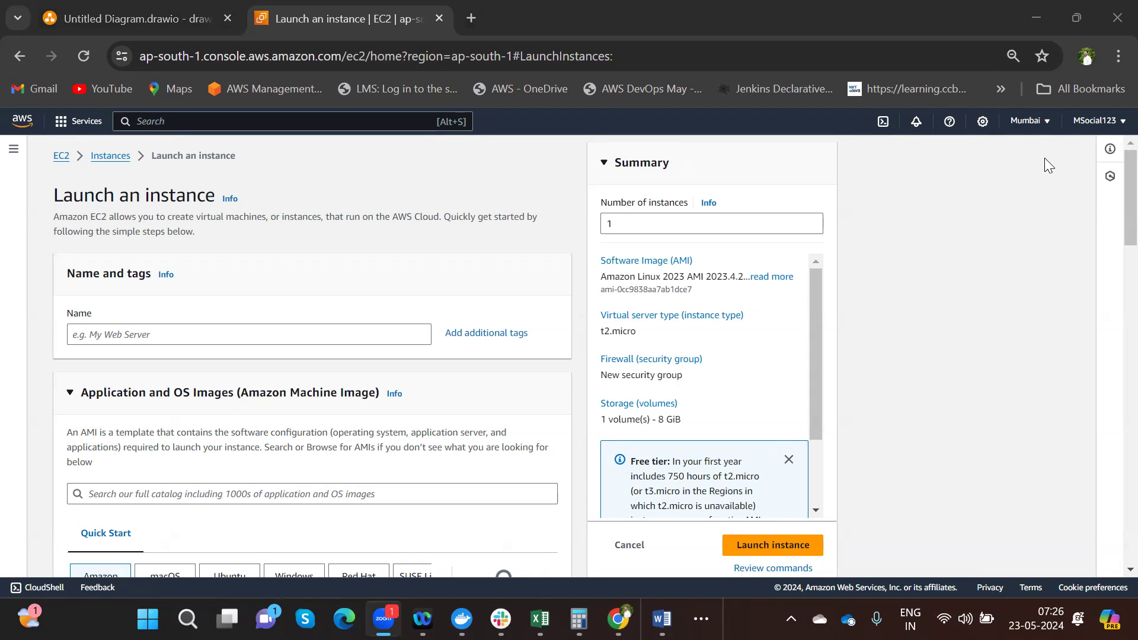
# - Name the instance Web-Server-App and pick the Ubuntu Server 24.04 LTS Quick Start image
pyautogui.click(162, 332)
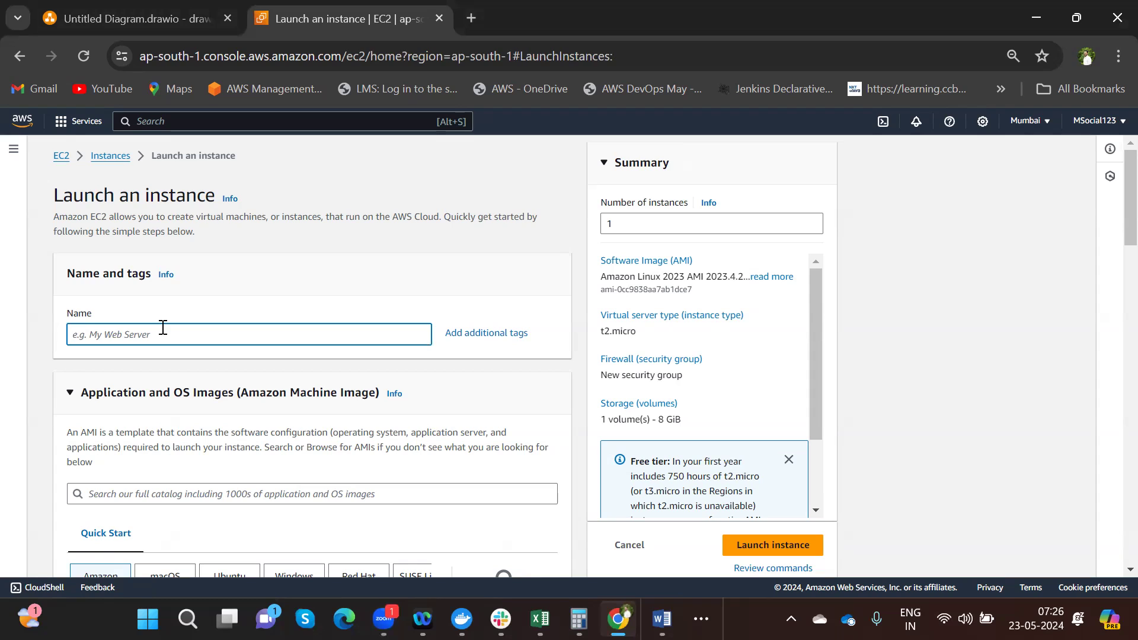
pyautogui.write('Web-Server-App')
pyautogui.scroll(-5, 1112, 237)
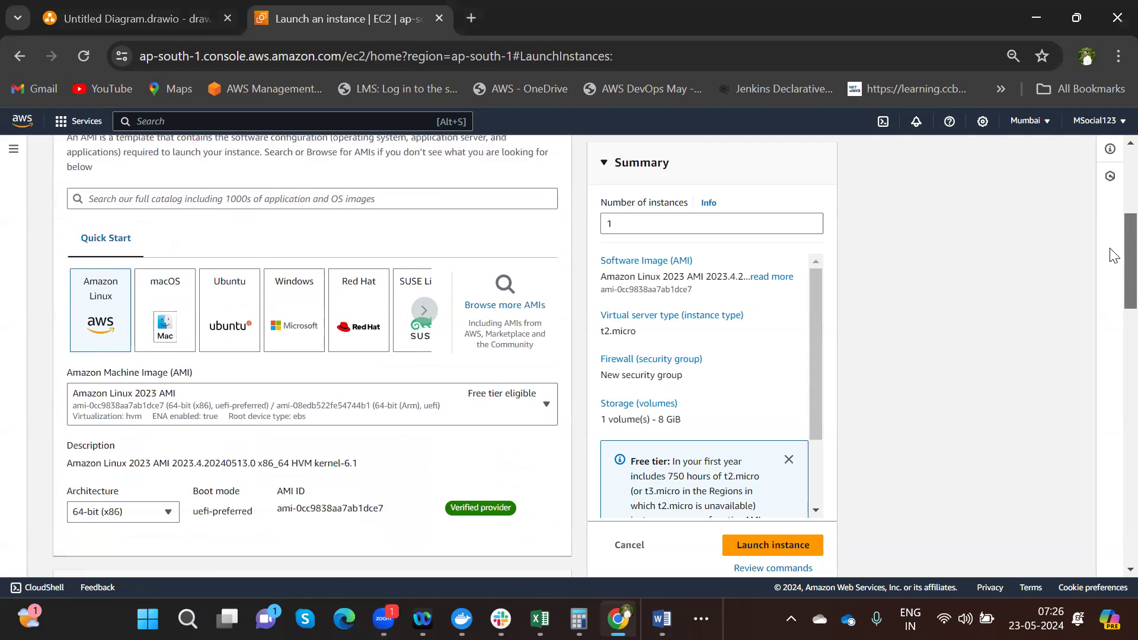
pyautogui.click(248, 287)
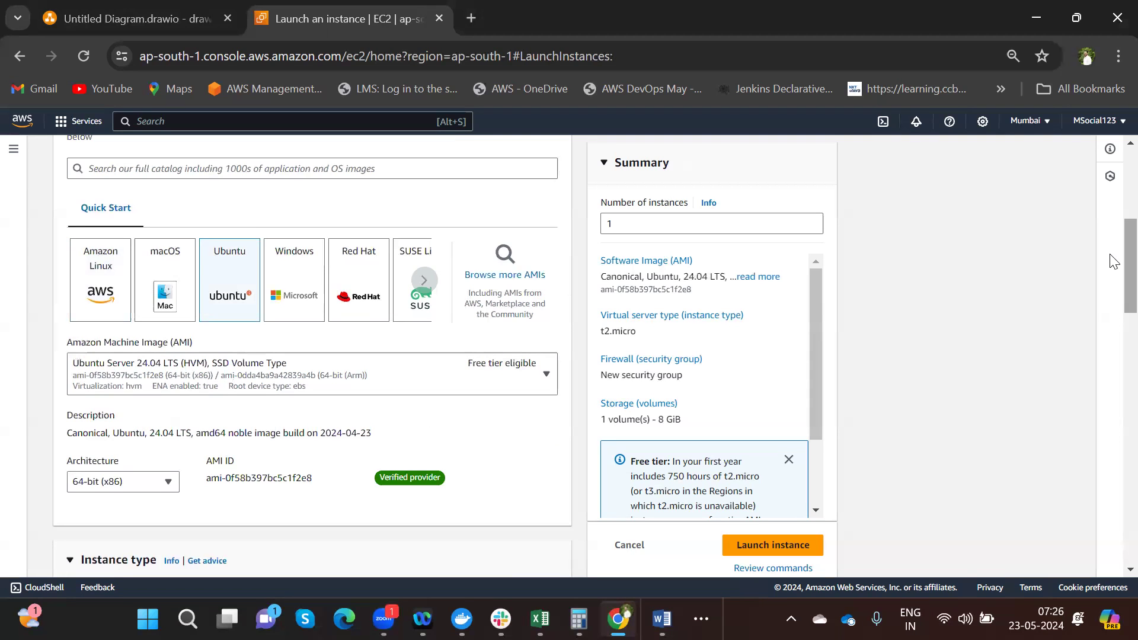
pyautogui.moveTo(1125, 256); pyautogui.dragTo(1110, 320)
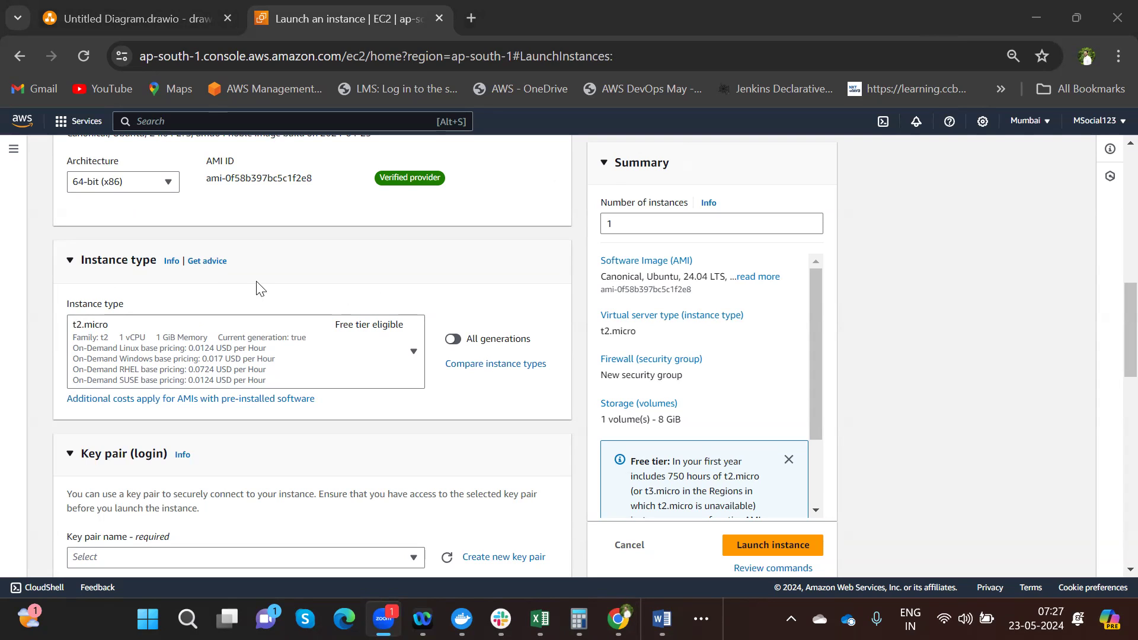
pyautogui.click(413, 352)
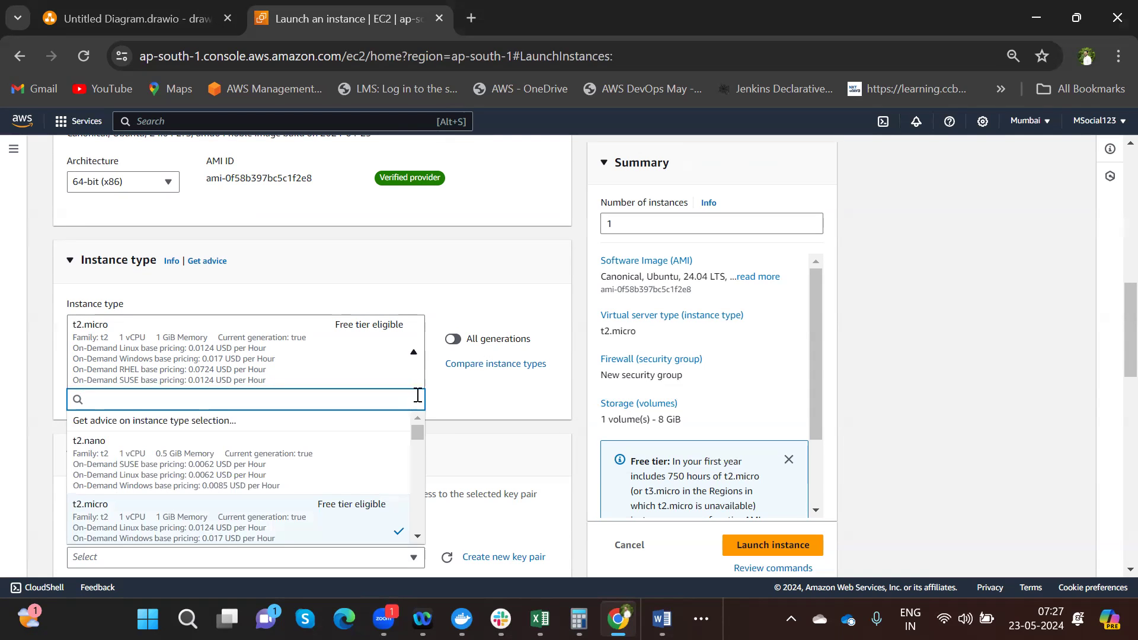
pyautogui.scroll(-1, 418, 540)
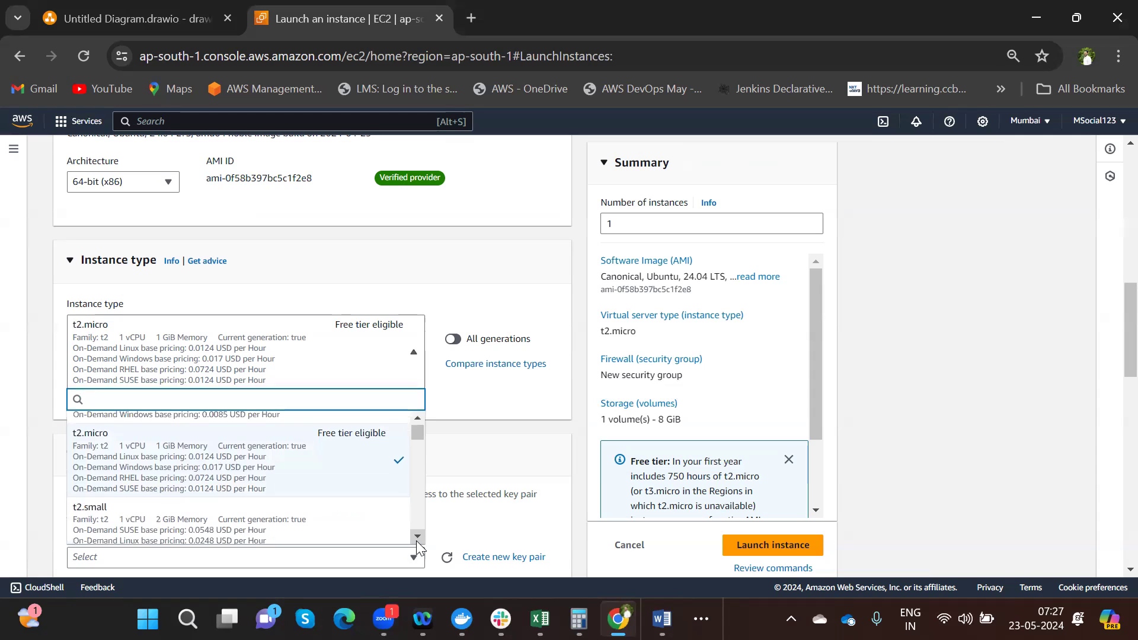
pyautogui.click(418, 537)
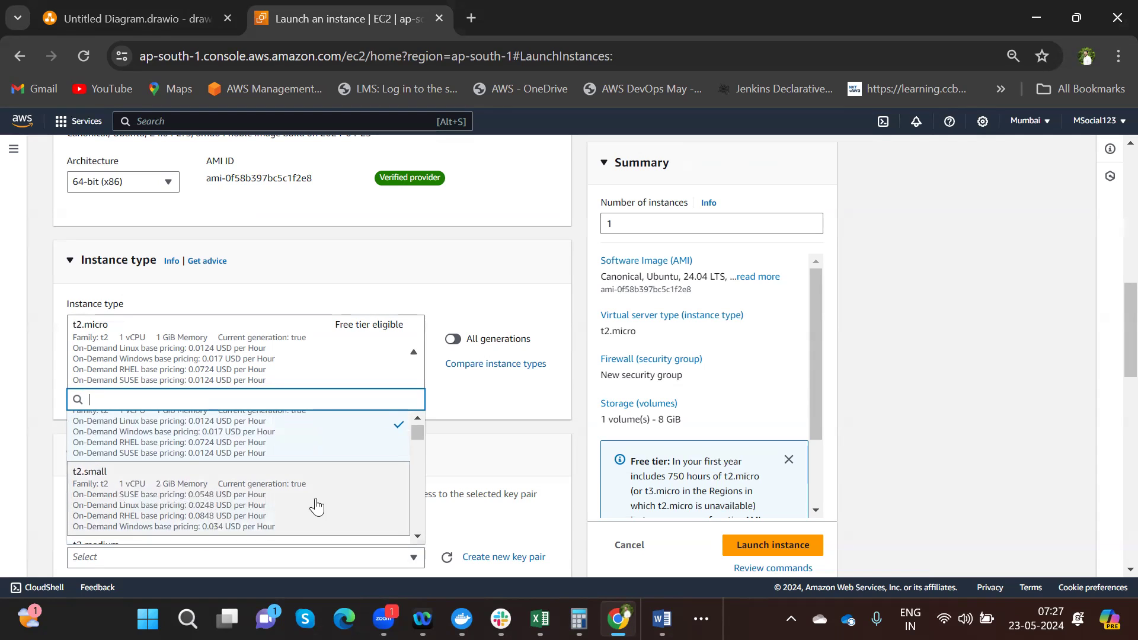
pyautogui.click(419, 537)
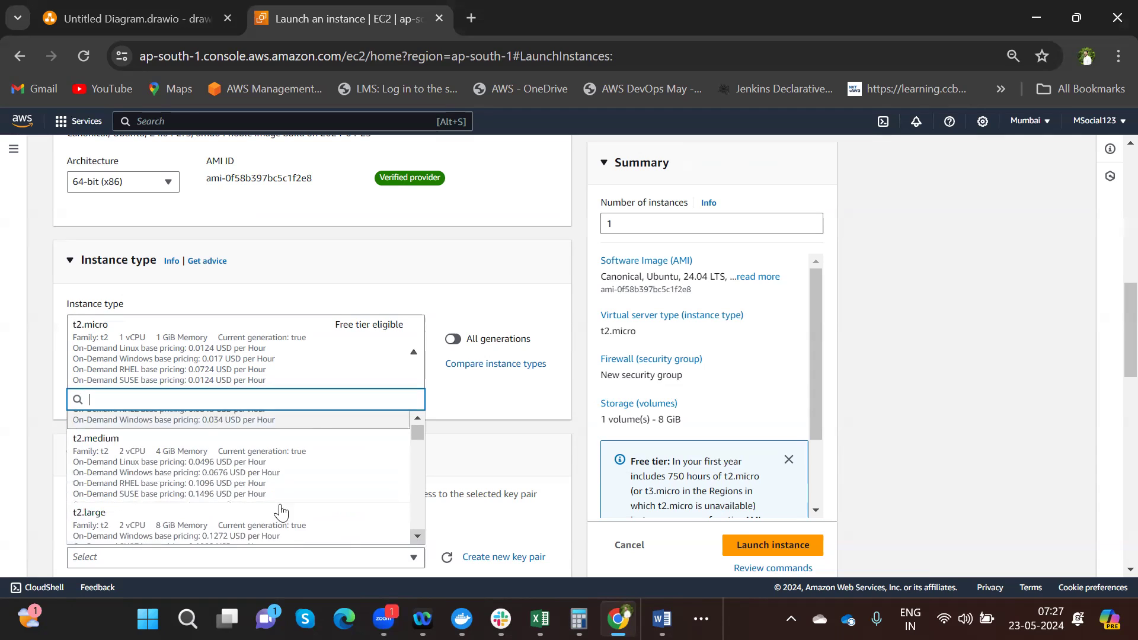
pyautogui.click(418, 537)
pyautogui.scroll(-1, 419, 539)
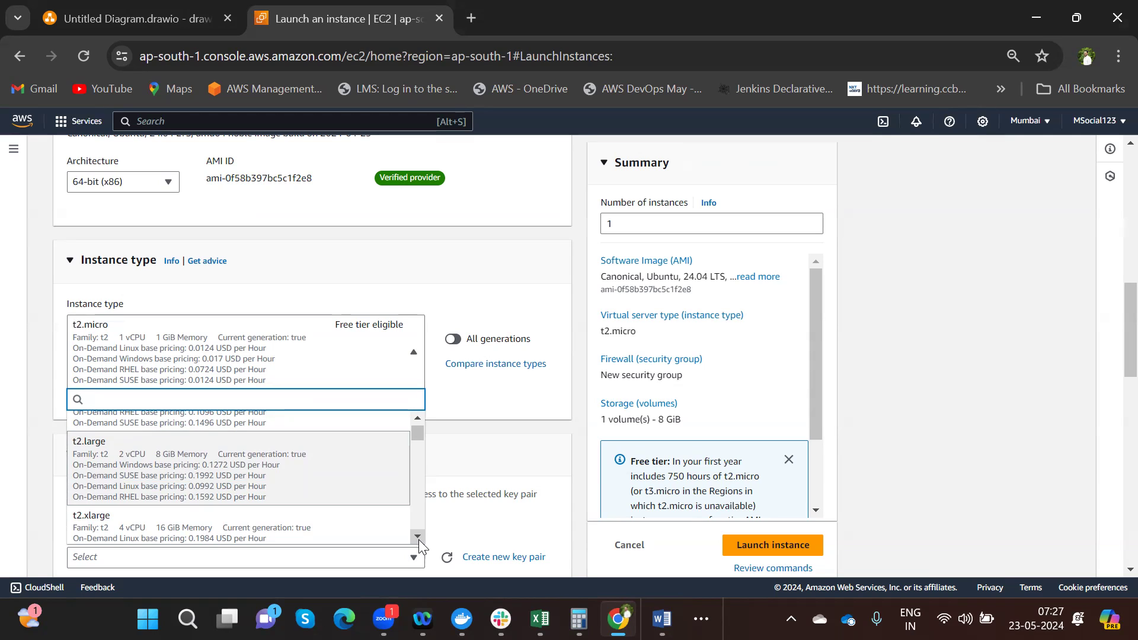
pyautogui.scroll(5, 419, 423)
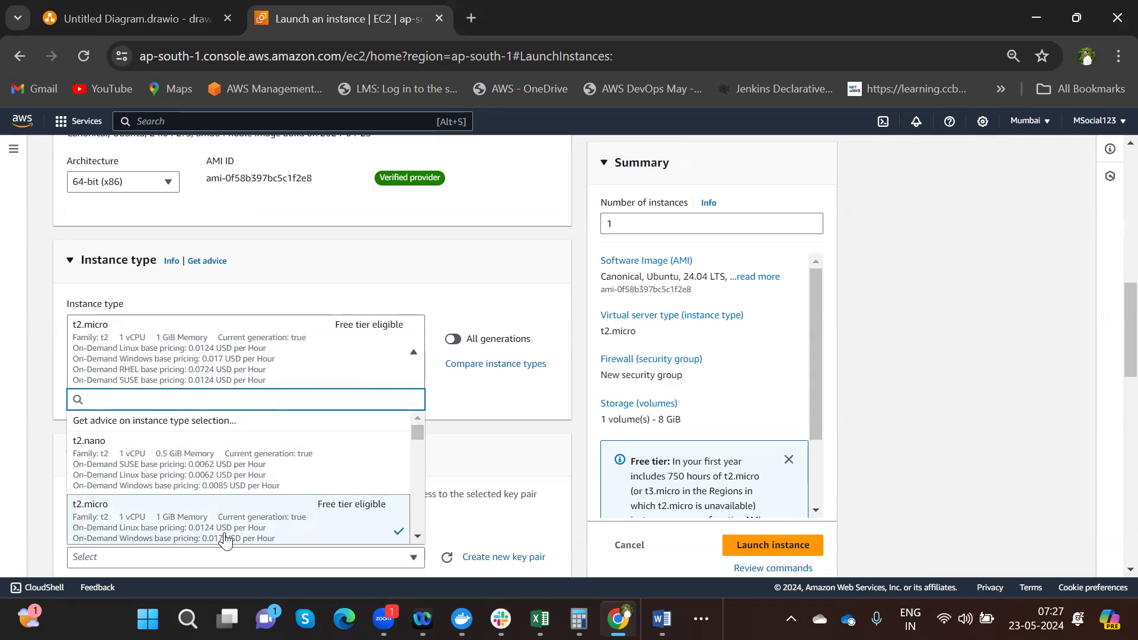
pyautogui.click(228, 538)
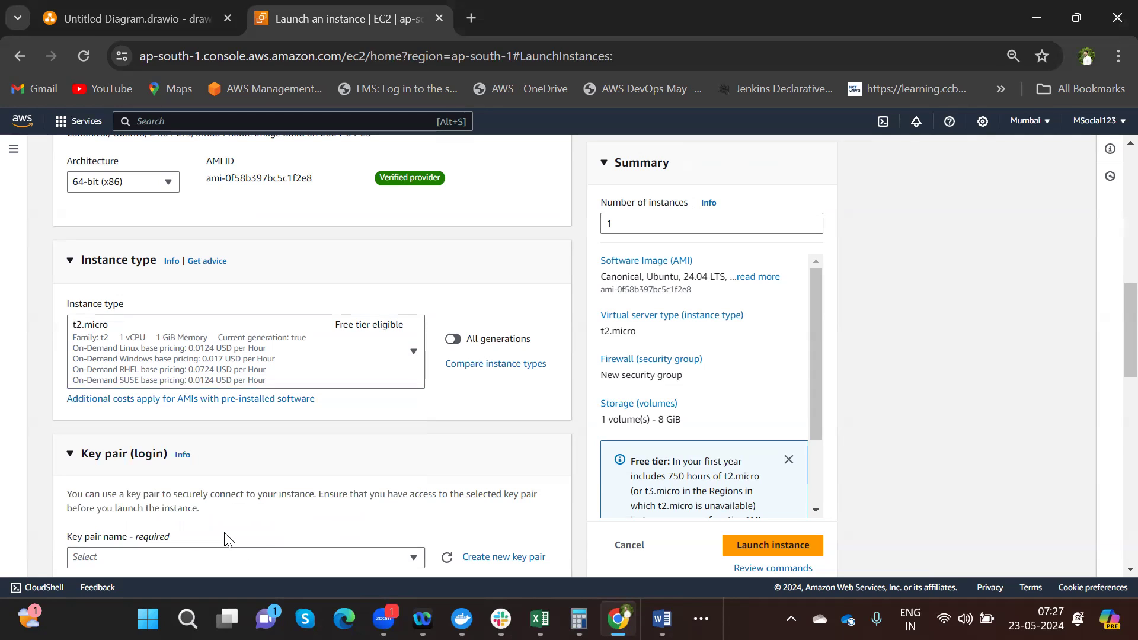
# - Select the existing Demo-Server key pair for logging in
pyautogui.scroll(-3, 1109, 563)
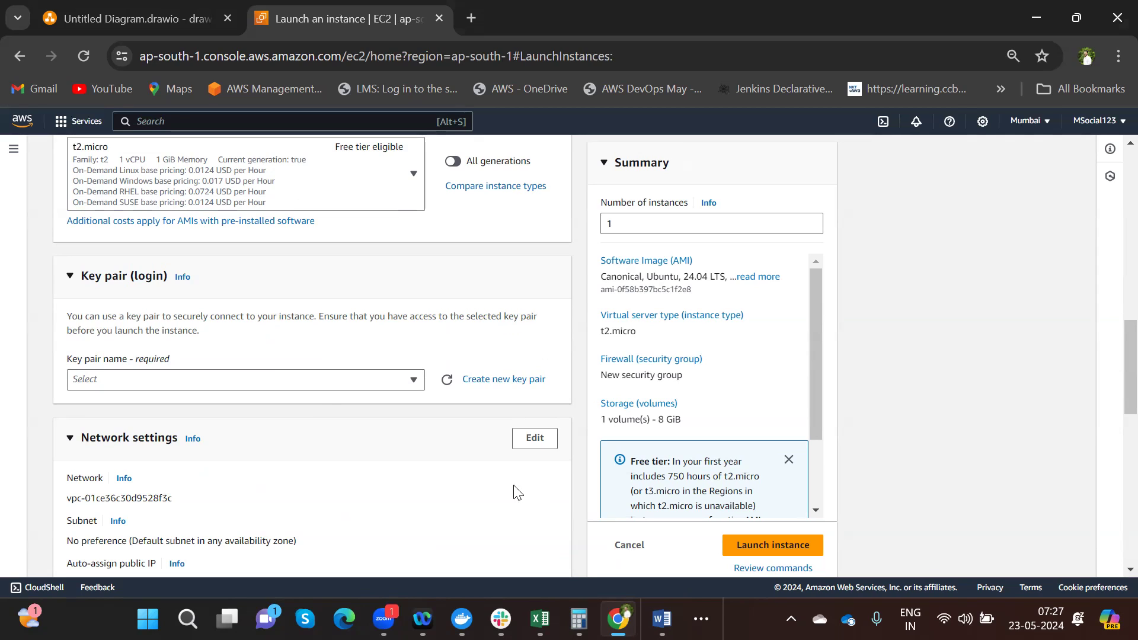
pyautogui.click(327, 388)
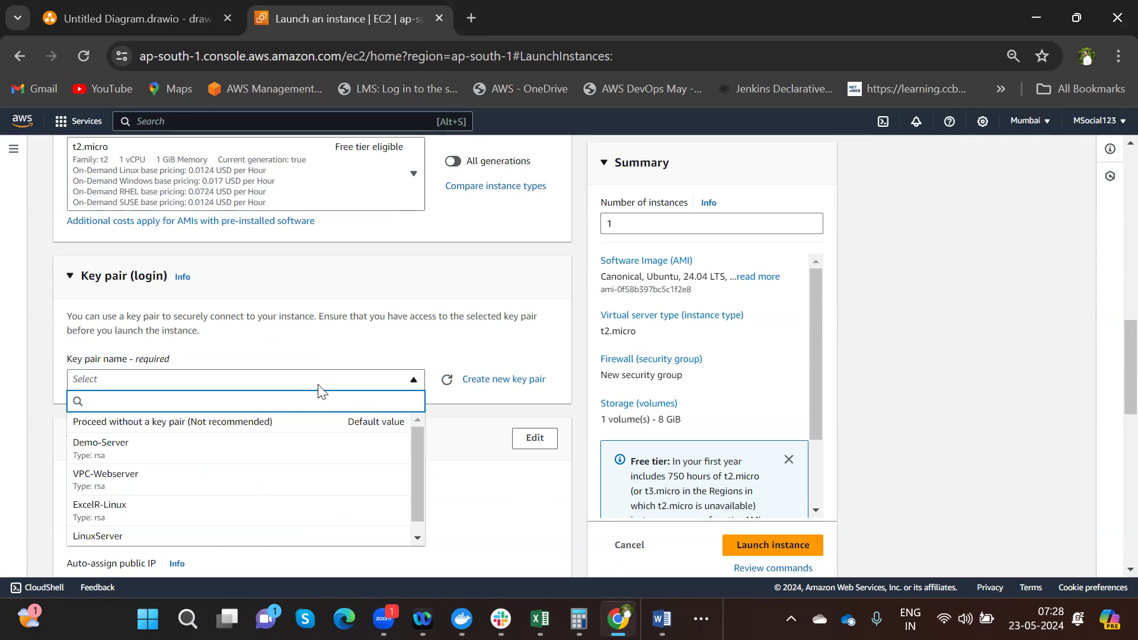
pyautogui.click(173, 449)
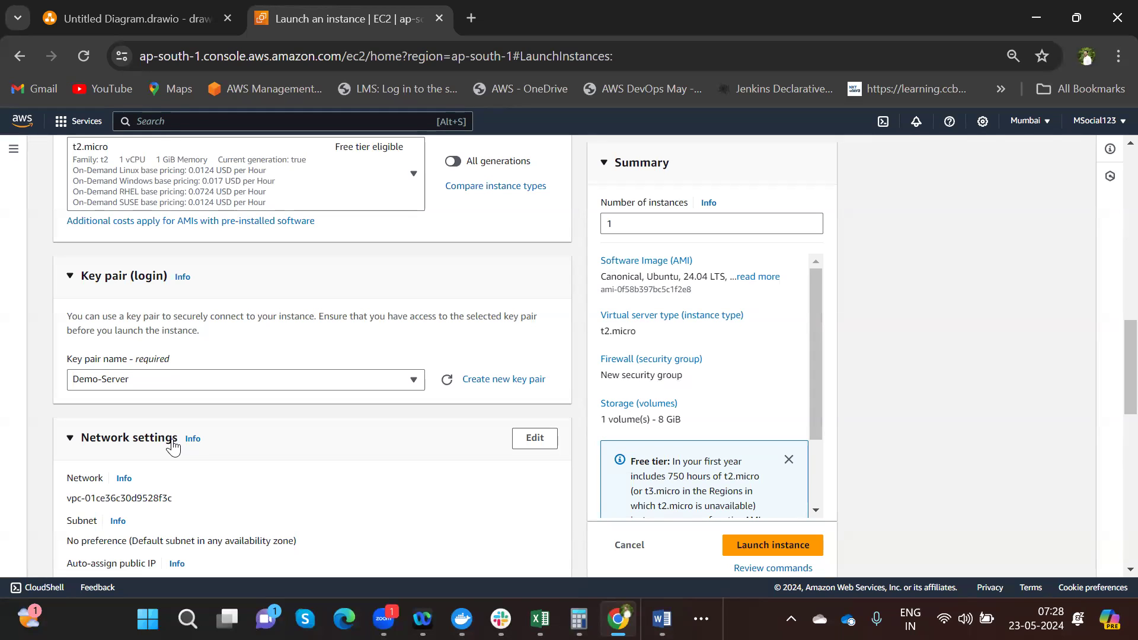
# - Set the network to the ClahanTechnologies VPC's Clahan-Web subnet with auto-assign public IP enabled
pyautogui.click(535, 446)
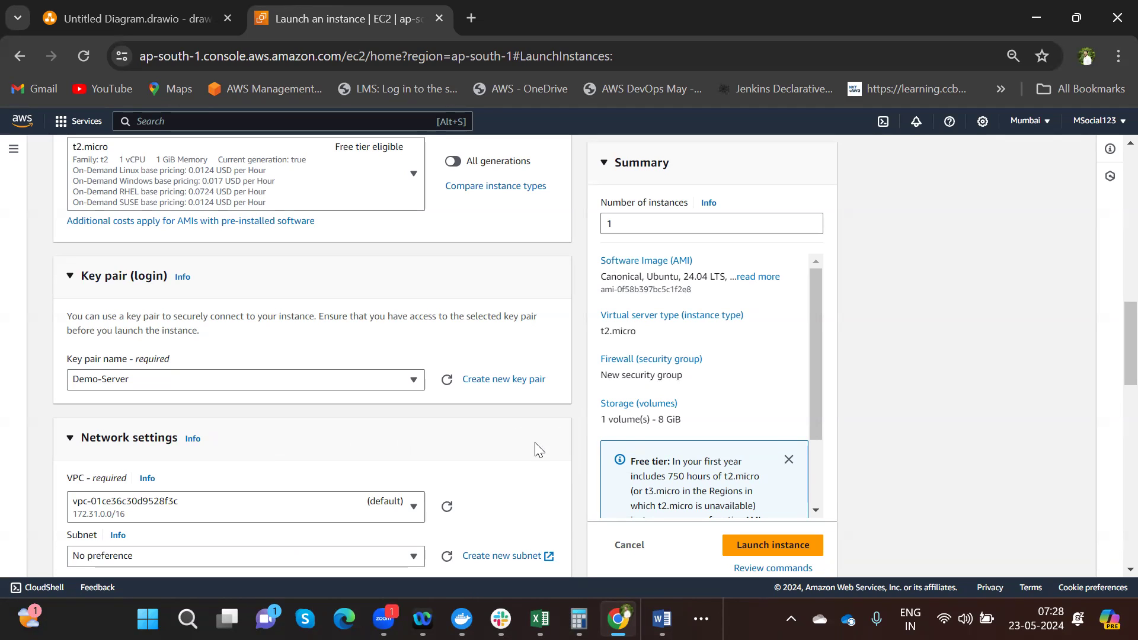
pyautogui.scroll(-1, 1111, 571)
pyautogui.scroll(-5, 1110, 572)
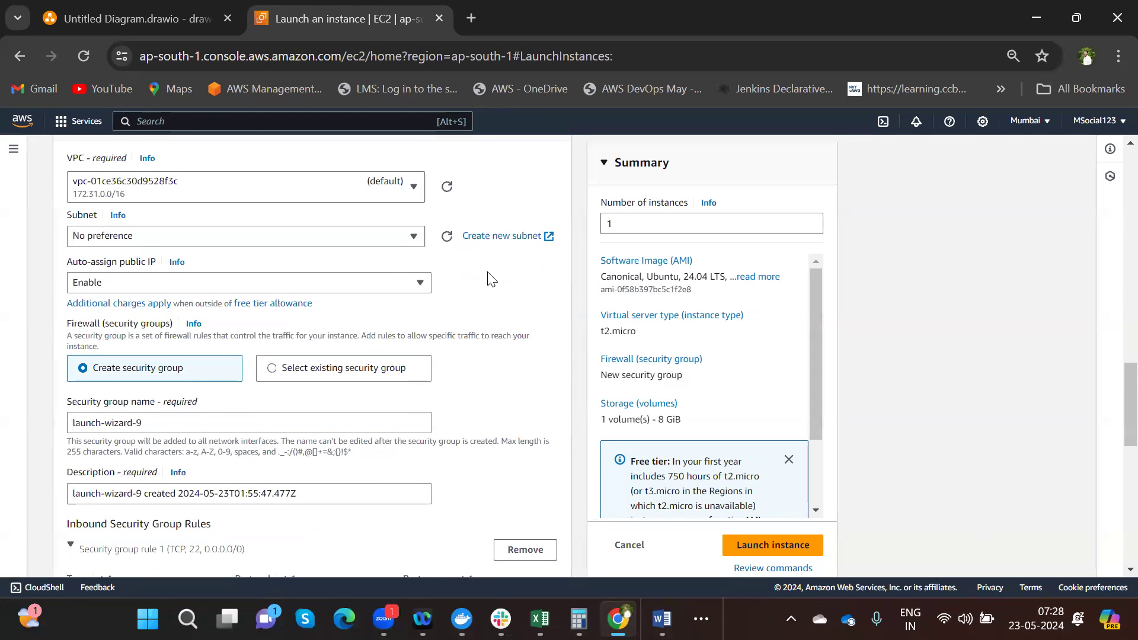
pyautogui.click(334, 184)
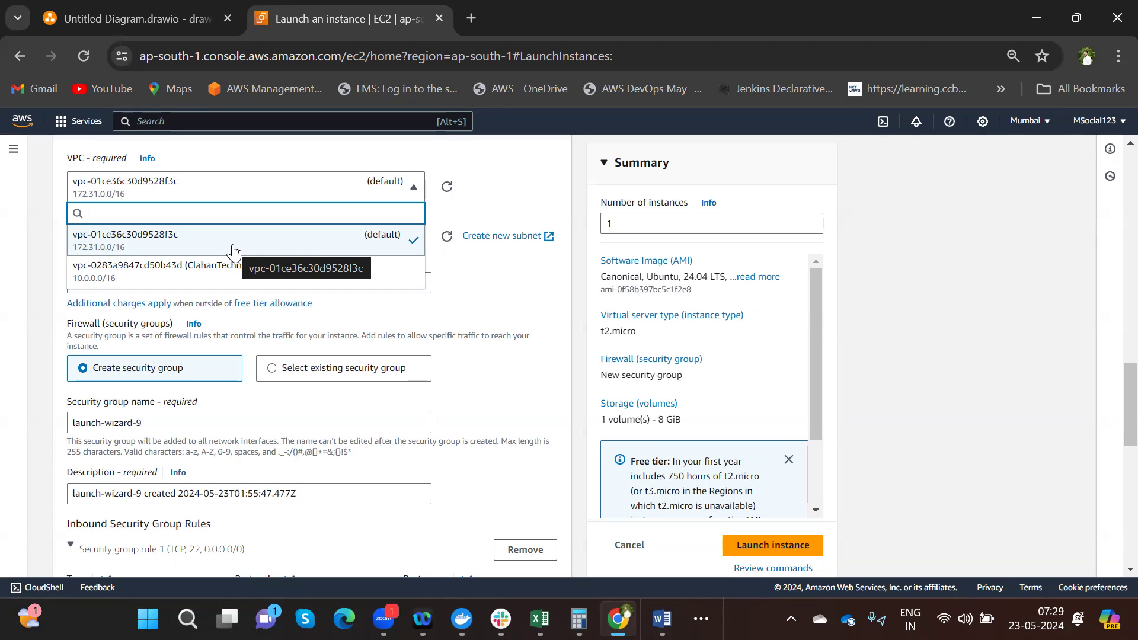
pyautogui.click(270, 278)
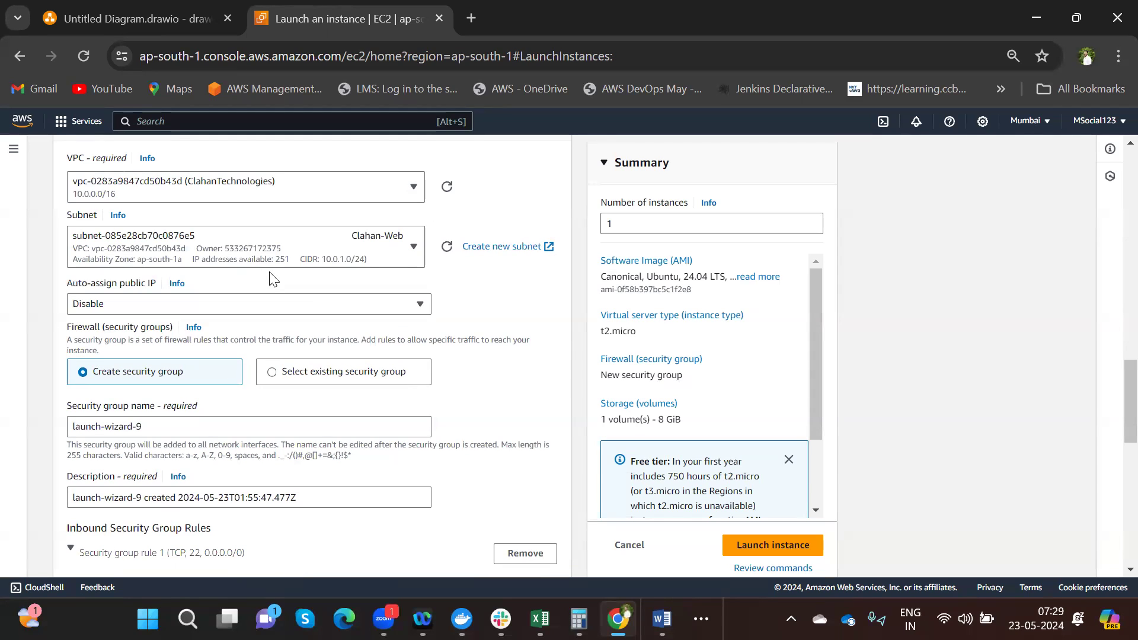
pyautogui.click(129, 306)
pyautogui.click(112, 325)
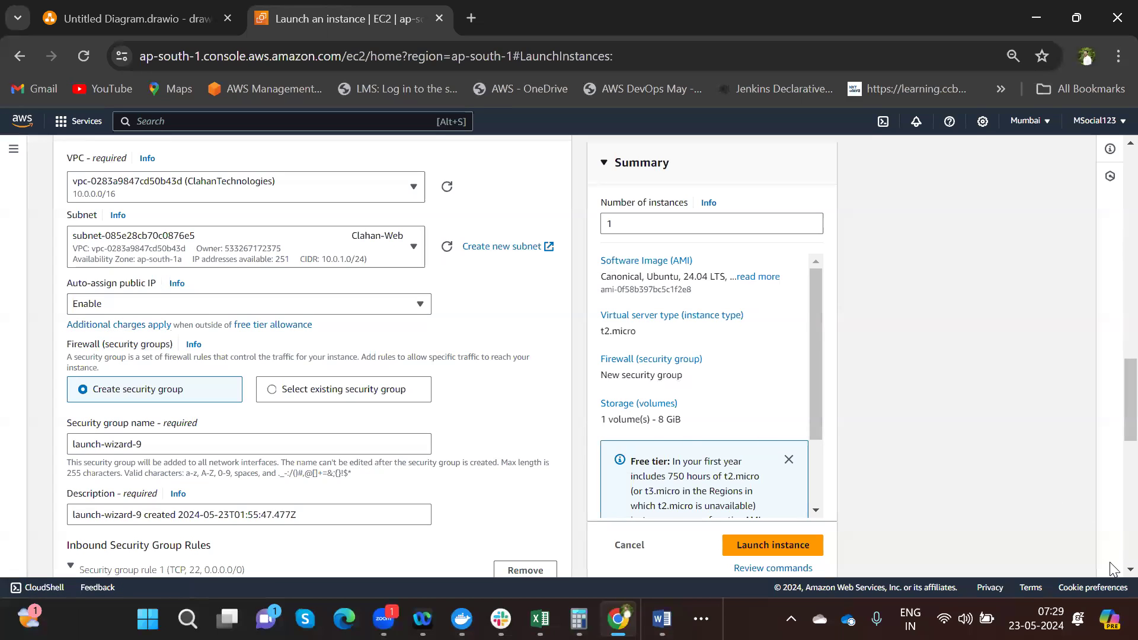
pyautogui.scroll(-3, 1109, 571)
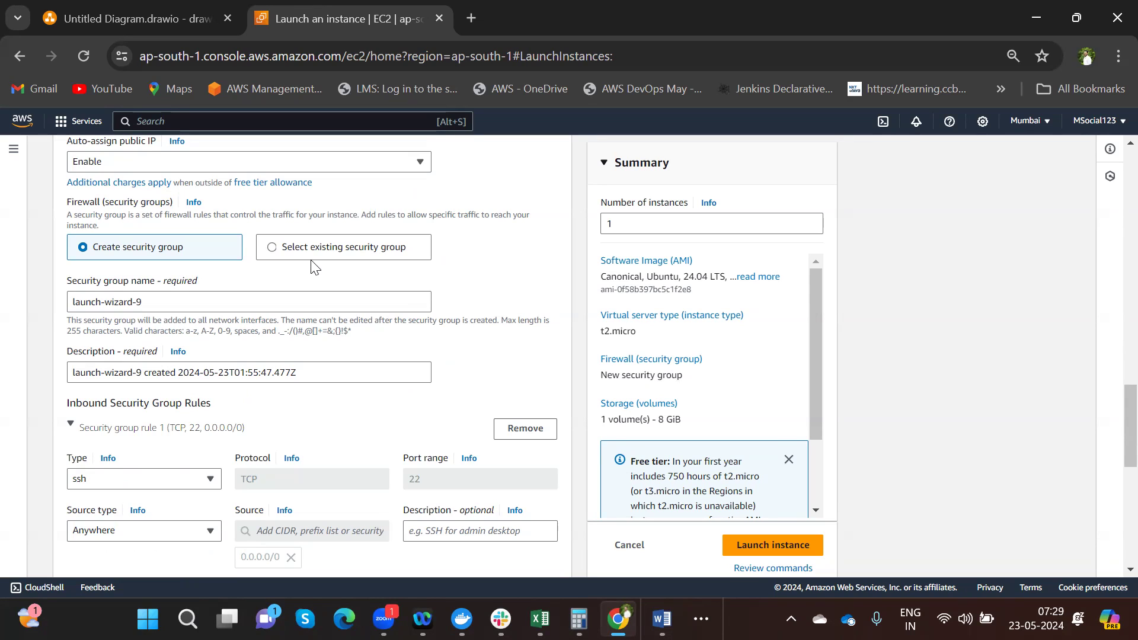
# - Keep creating a new security group and rename it from launch-wizard to Demo-Server
pyautogui.click(273, 248)
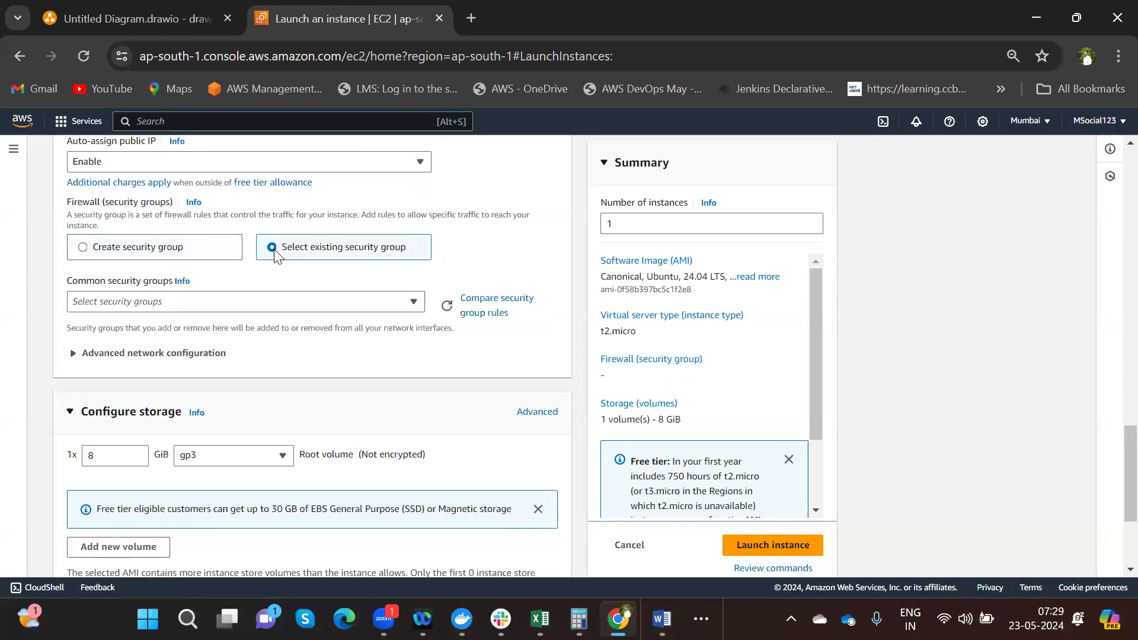
pyautogui.click(315, 305)
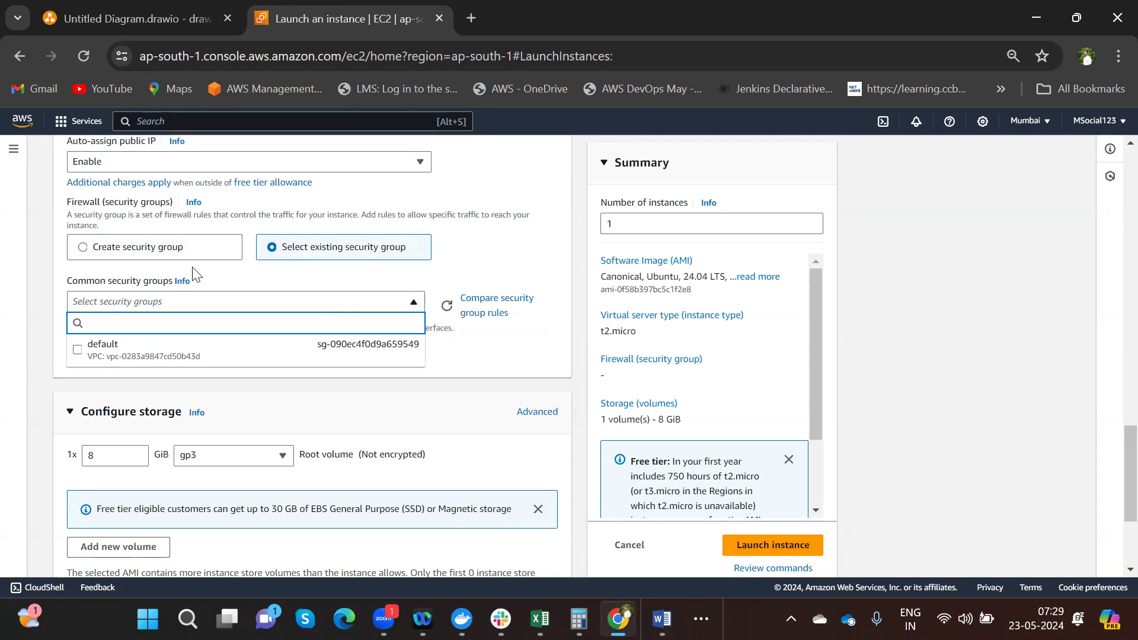
pyautogui.click(83, 252)
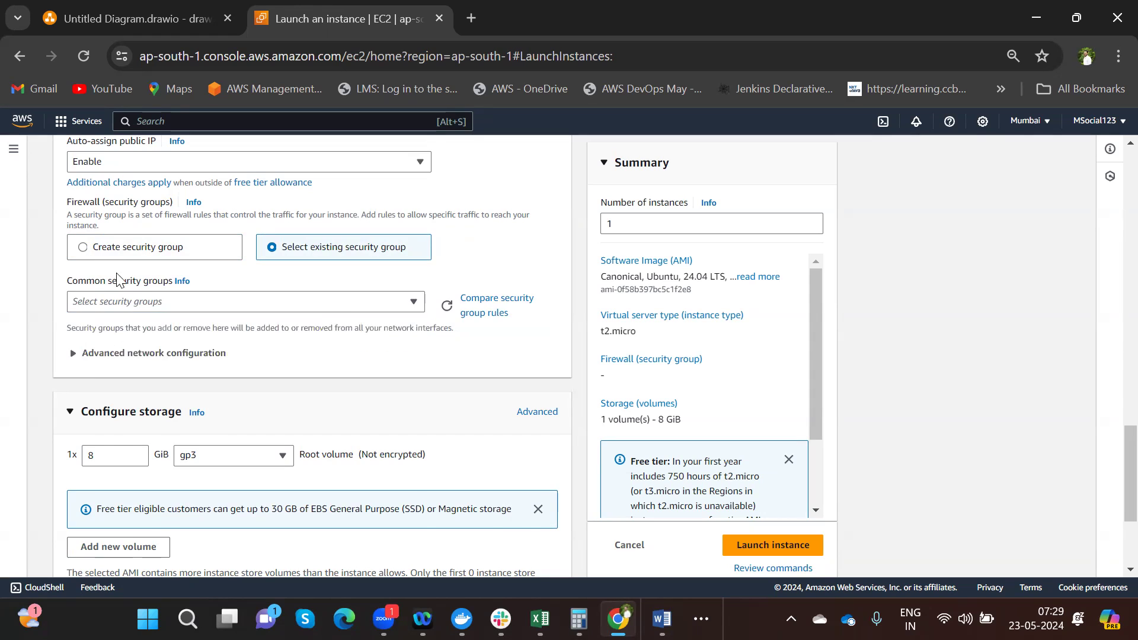
pyautogui.click(172, 303)
pyautogui.press('BackSpace')
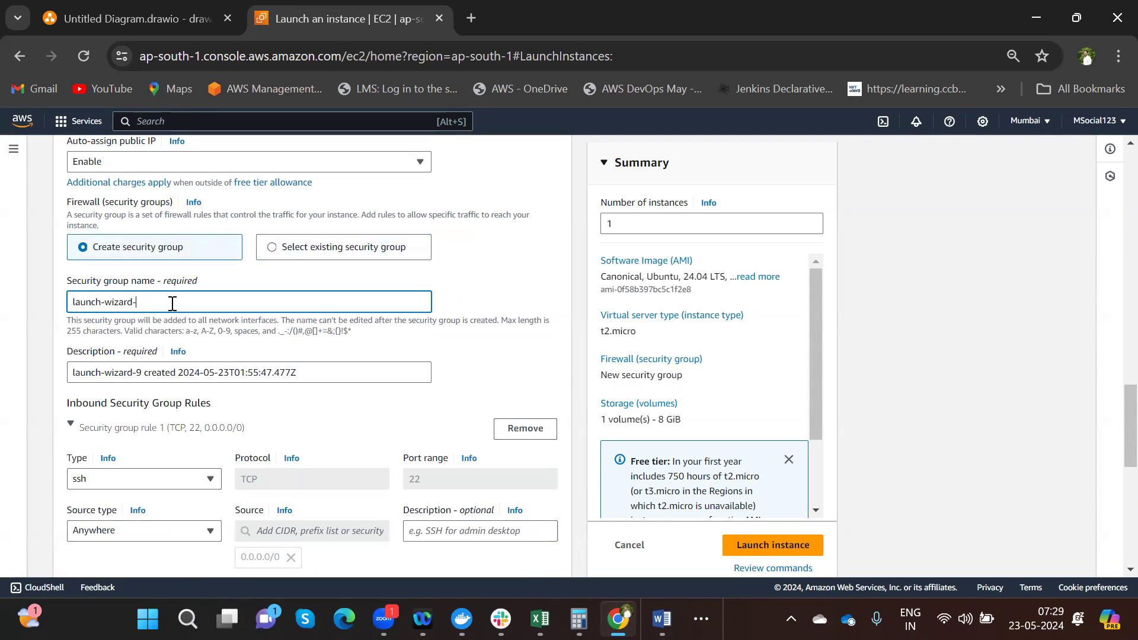
pyautogui.press('BackSpace')
pyautogui.press('BackSpace')
pyautogui.press('BackSpace')
pyautogui.press('BackSpace')
pyautogui.press('BackSpace')
pyautogui.press('BackSpace')
pyautogui.press('BackSpace')
pyautogui.press('BackSpace')
pyautogui.press('BackSpace')
pyautogui.press('BackSpace')
pyautogui.press('BackSpace')
pyautogui.press('BackSpace')
pyautogui.press('BackSpace')
pyautogui.press('BackSpace')
pyautogui.write('Demo-Server')
# - Replace the security group's default description with Demo-Server
pyautogui.tripleClick(94, 302)
pyautogui.hotkey('ctrl', 'c')
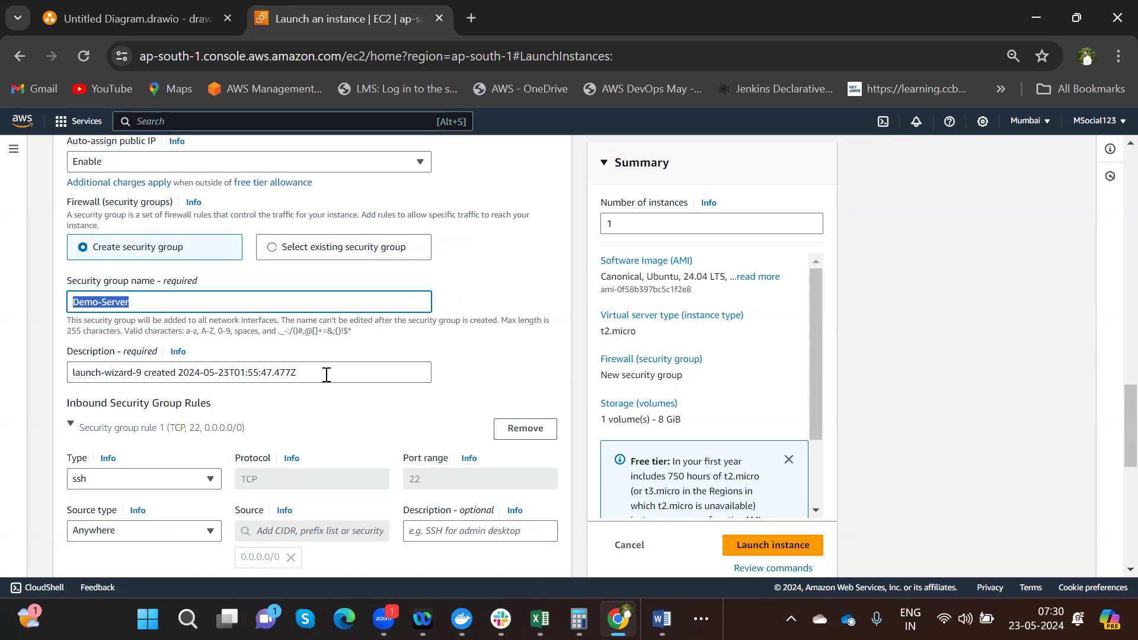
pyautogui.moveTo(326, 375); pyautogui.dragTo(34, 368)
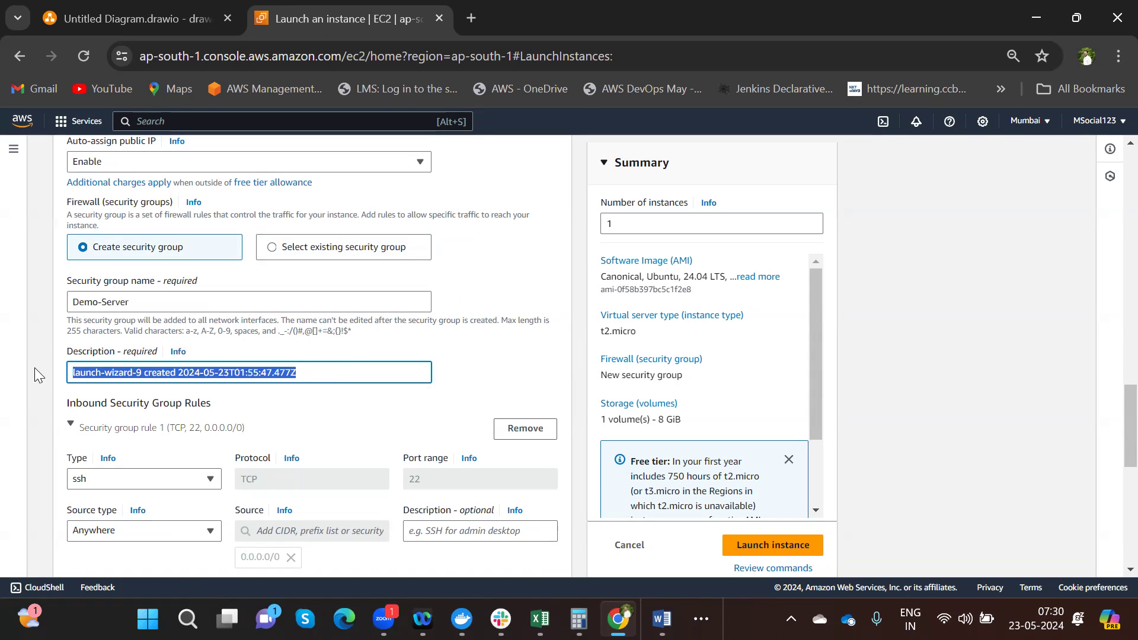
pyautogui.press('BackSpace')
pyautogui.hotkey('ctrl', 'v')
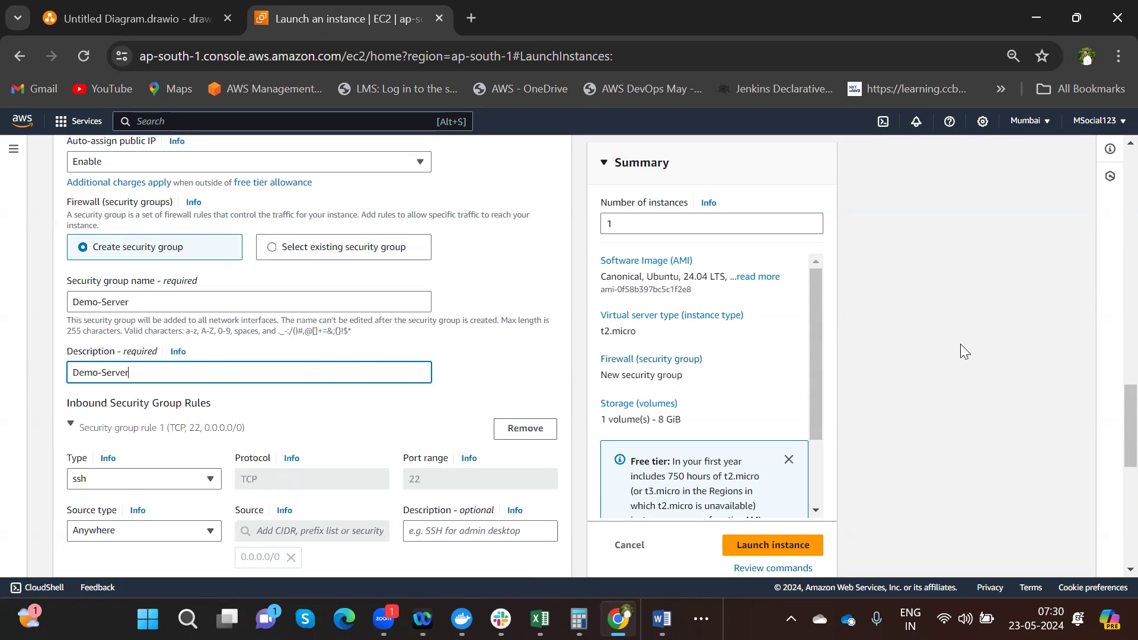
pyautogui.moveTo(1112, 409); pyautogui.dragTo(1112, 447)
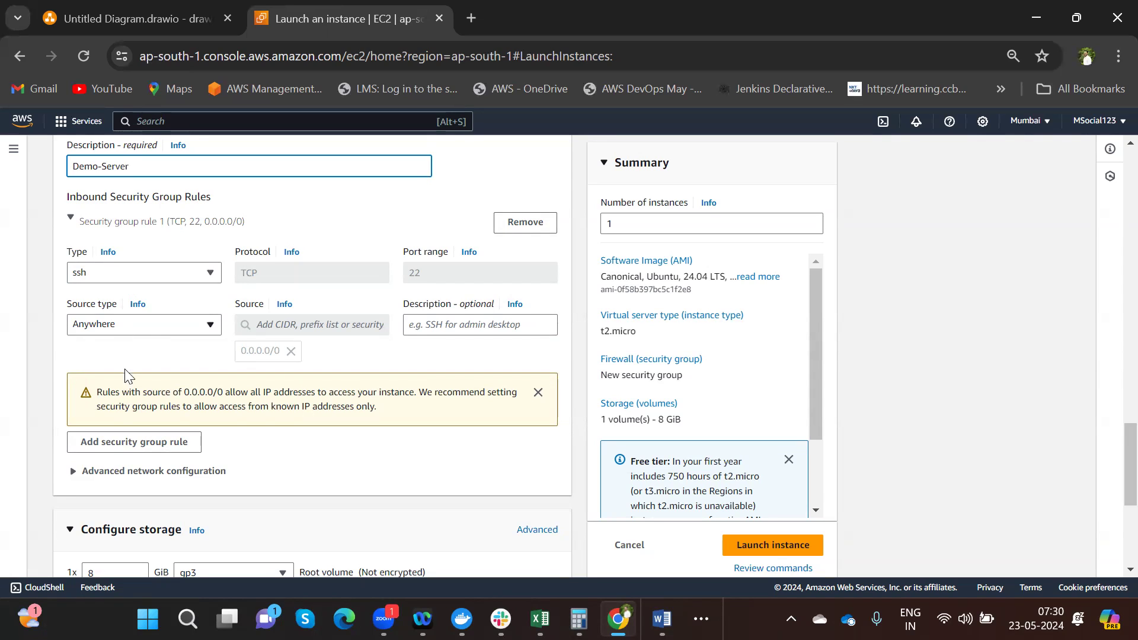
# - Add inbound rule 2 allowing HTTP on TCP port 80 from Anywhere (0.0.0.0/0)
pyautogui.click(131, 449)
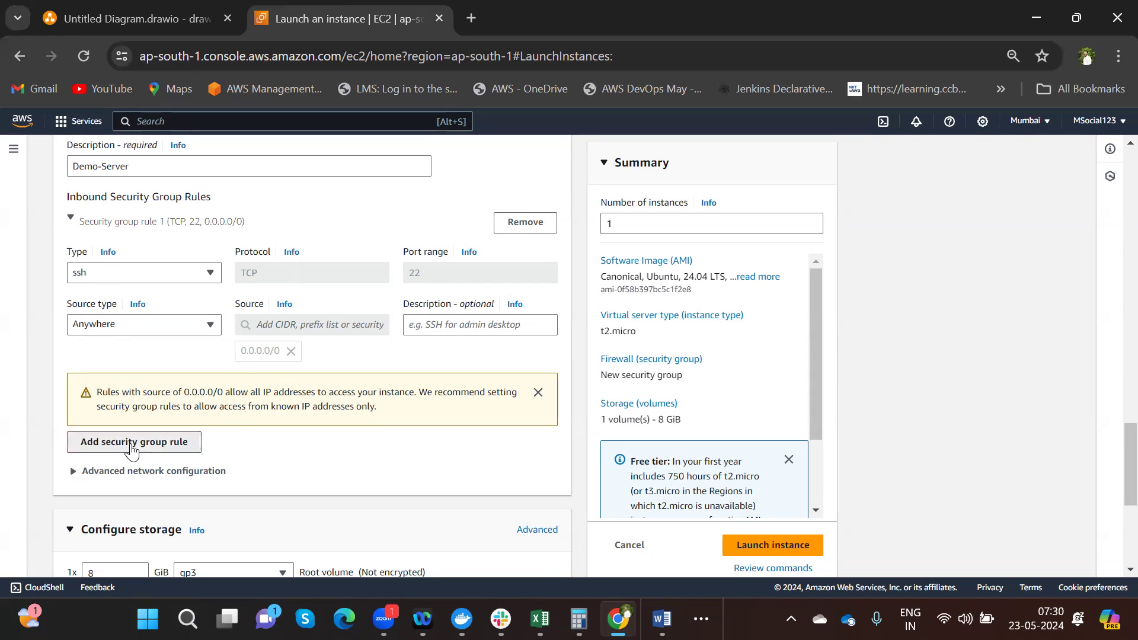
pyautogui.click(157, 444)
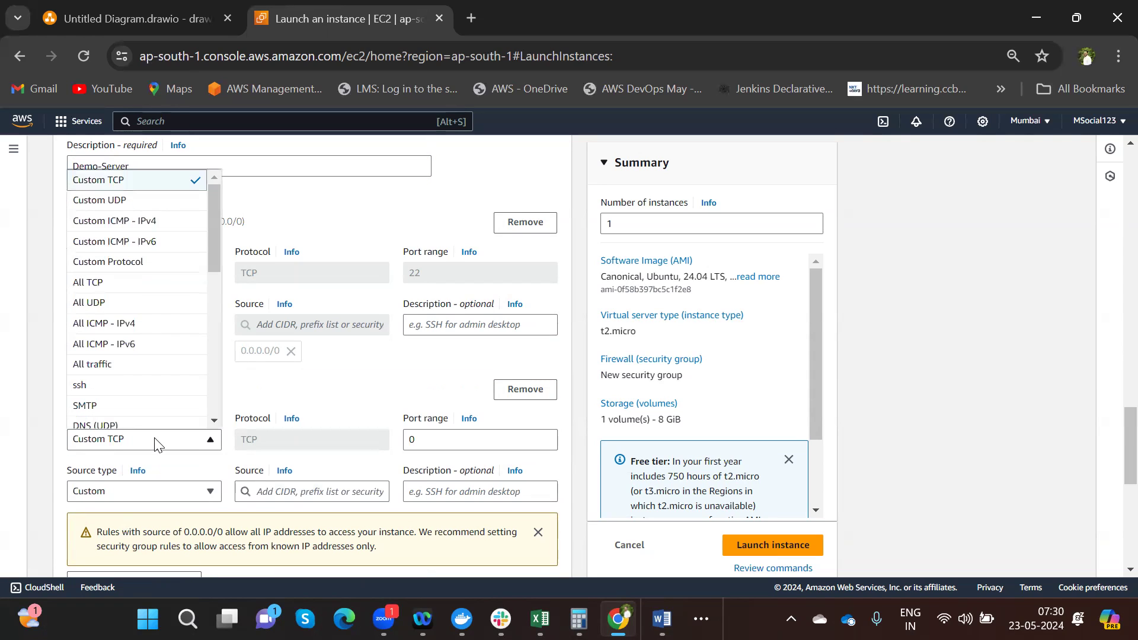
pyautogui.click(213, 422)
pyautogui.click(214, 422)
pyautogui.click(214, 422)
pyautogui.click(214, 422)
pyautogui.click(214, 422)
pyautogui.click(214, 422)
pyautogui.click(211, 422)
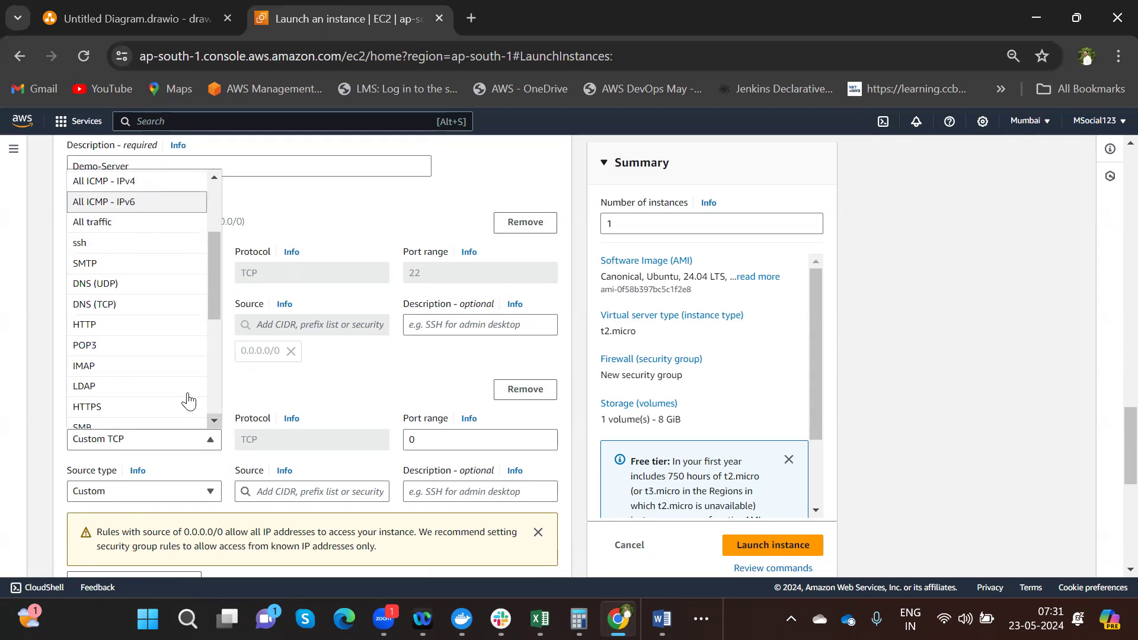
pyautogui.click(116, 326)
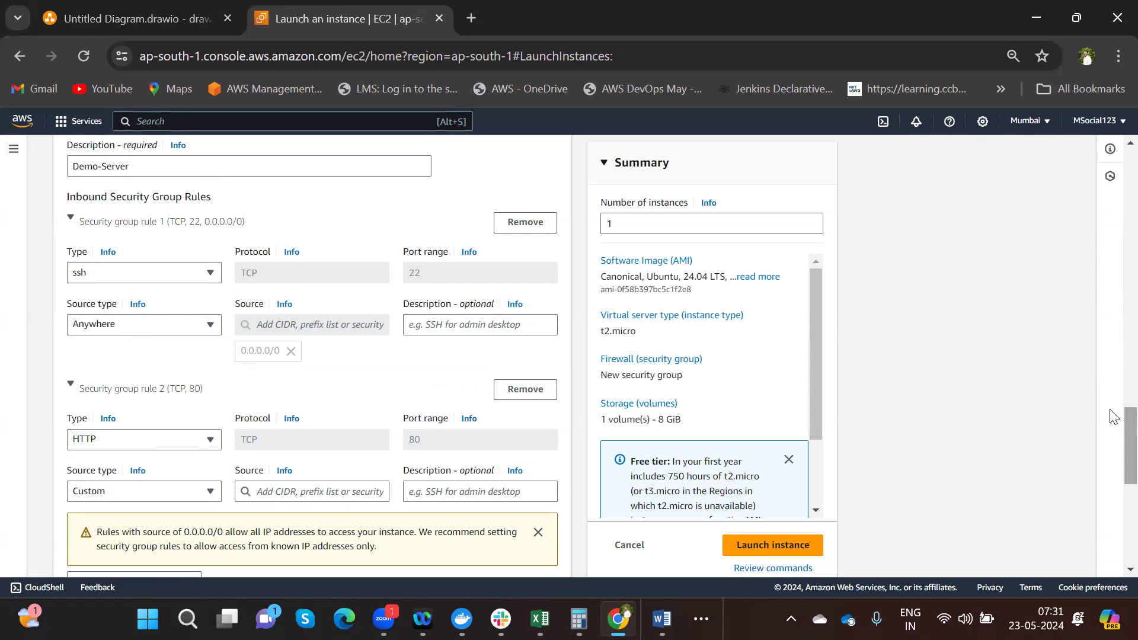
pyautogui.scroll(-3, 1113, 417)
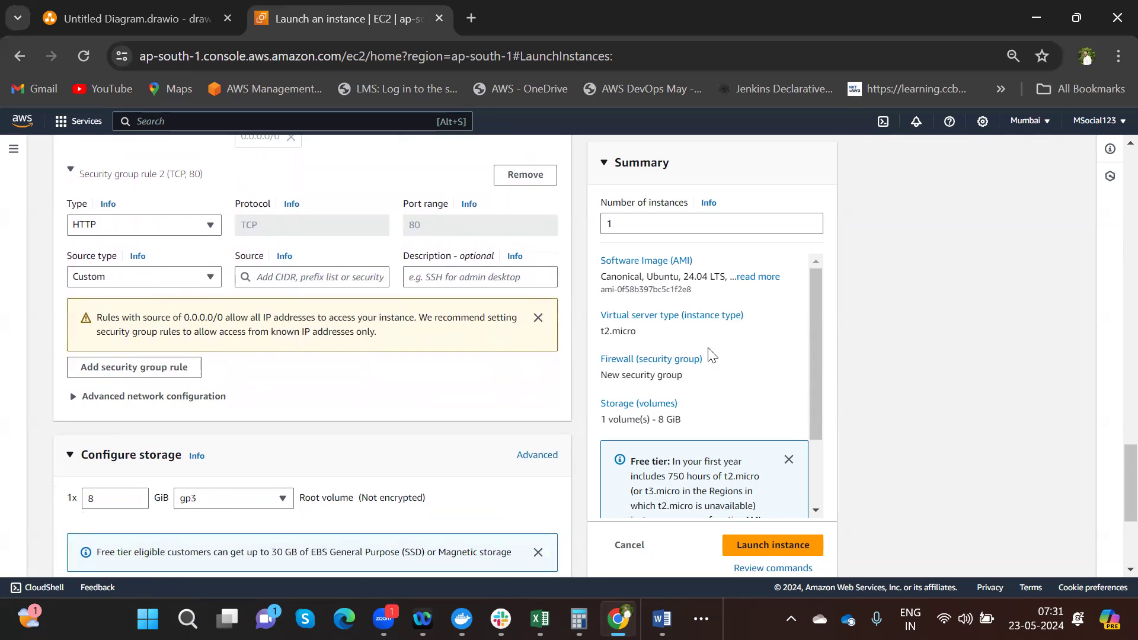
pyautogui.click(155, 279)
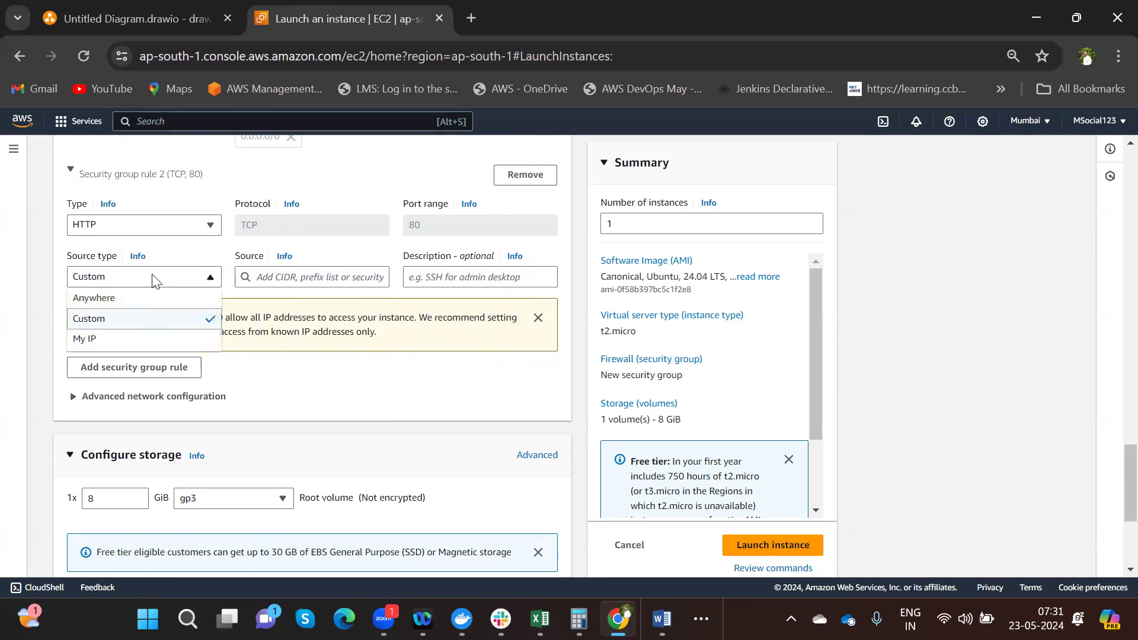
pyautogui.click(131, 298)
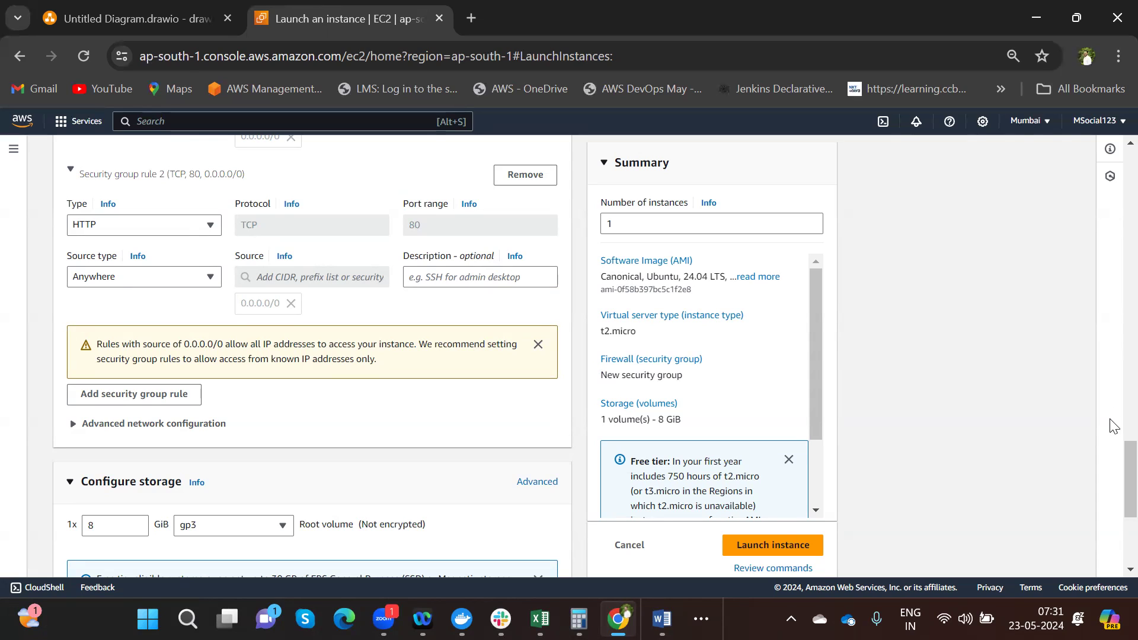
# - Change the gp3 root volume from 8 to 30 GiB and empty the Number of instances field
pyautogui.moveTo(1114, 457); pyautogui.dragTo(1120, 488)
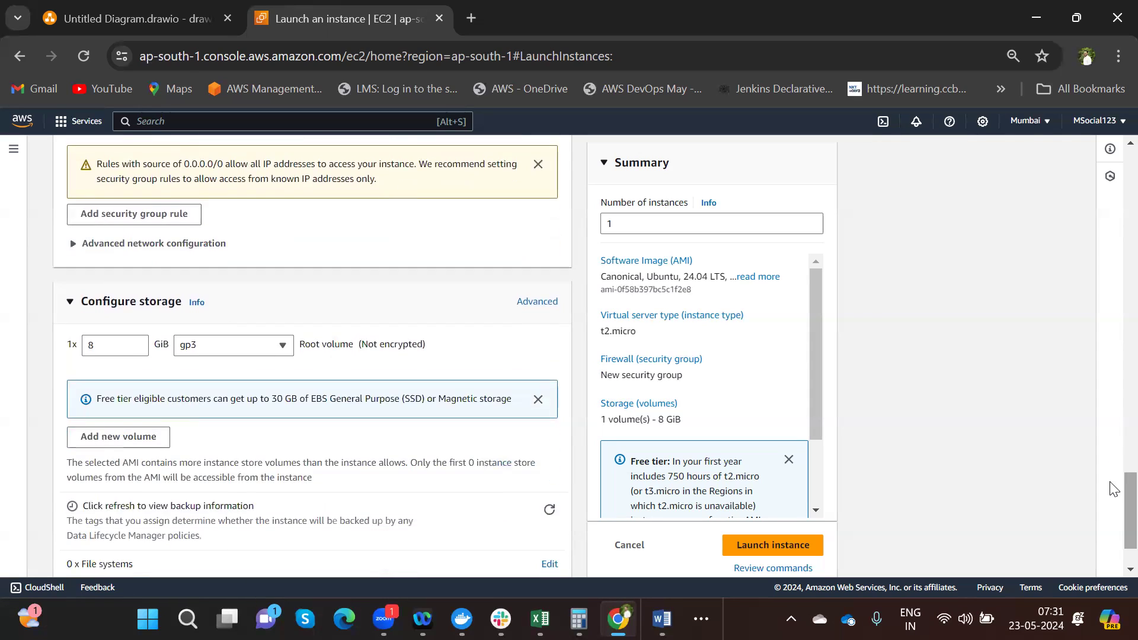
pyautogui.click(120, 349)
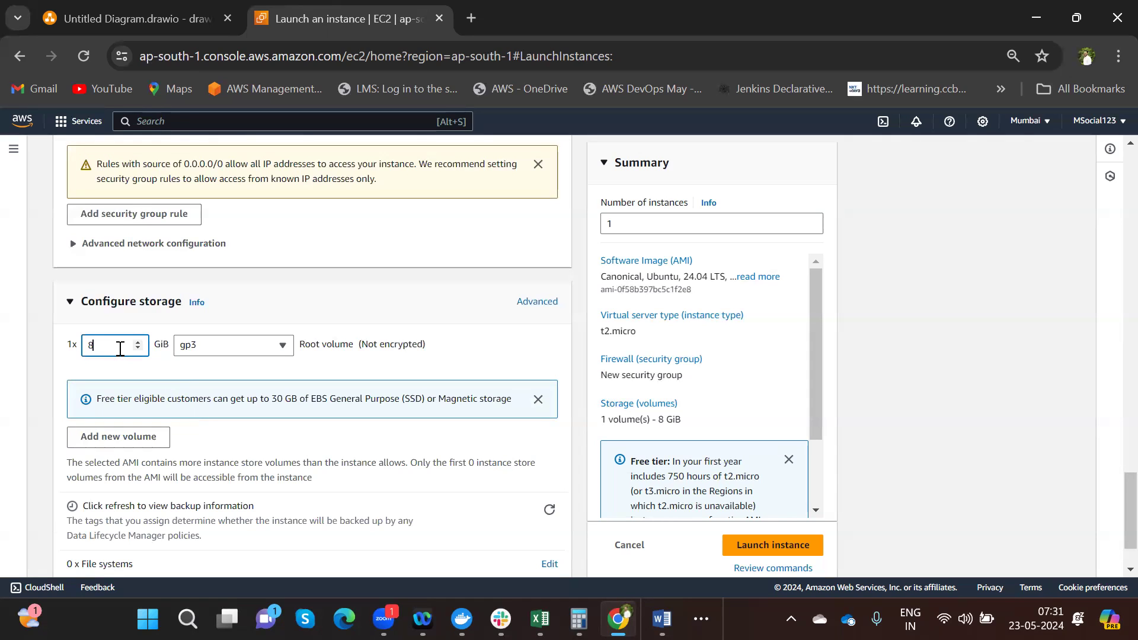
pyautogui.press('BackSpace')
pyautogui.write('30')
pyautogui.scroll(-2, 1112, 566)
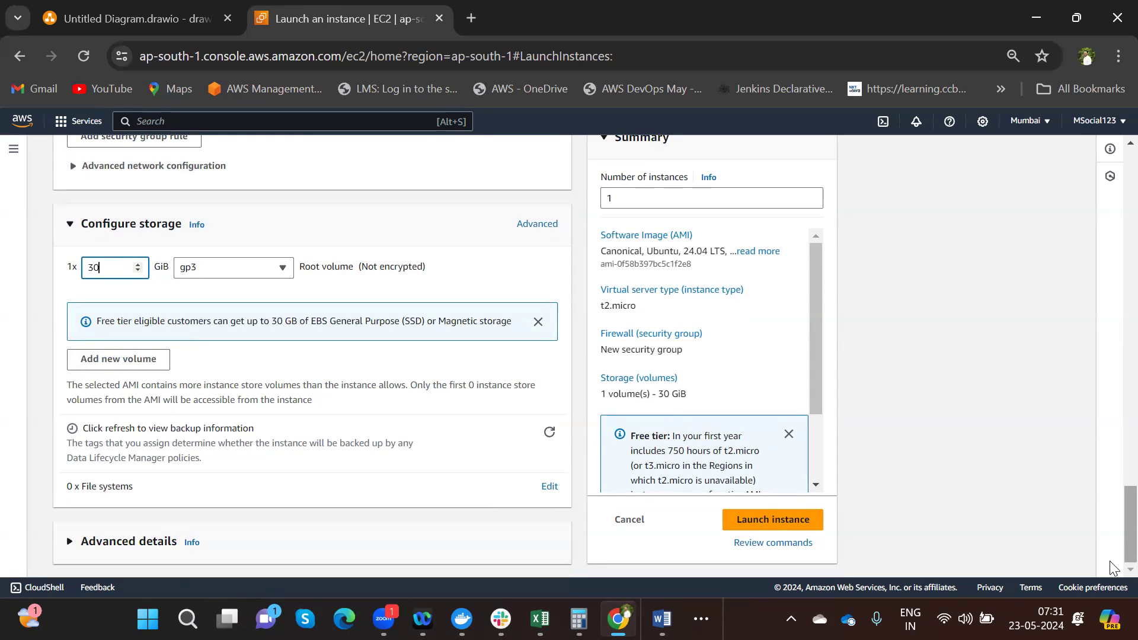
pyautogui.click(634, 195)
pyautogui.press('BackSpace')
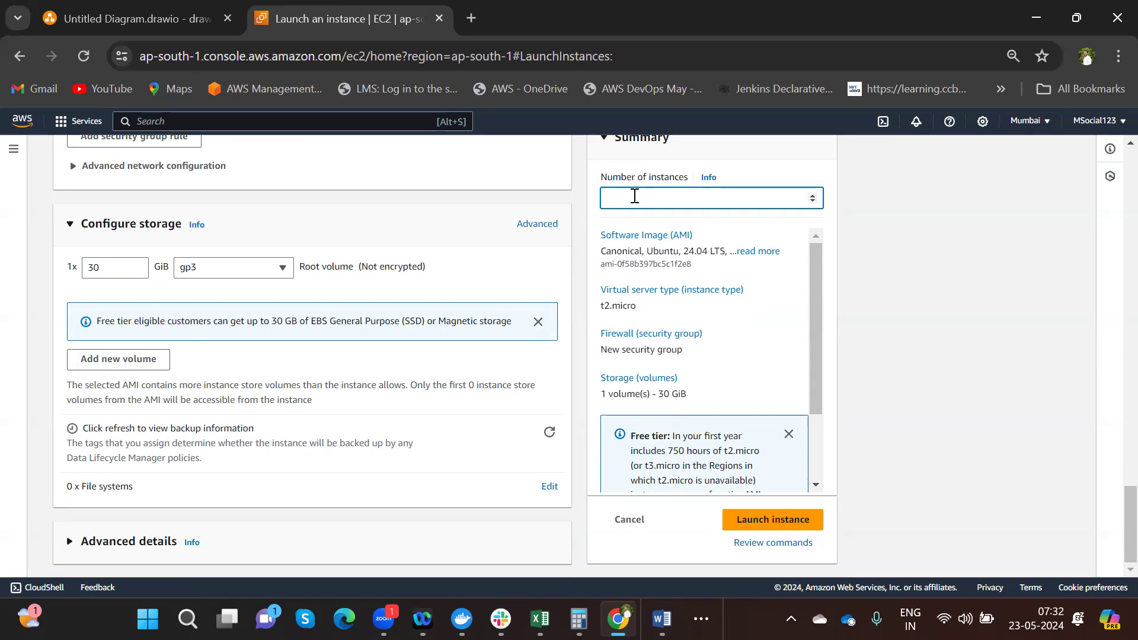
# - Enter 2 instances and review the Ubuntu 24.04, t2.micro, 30 GiB summary
pyautogui.write('2')
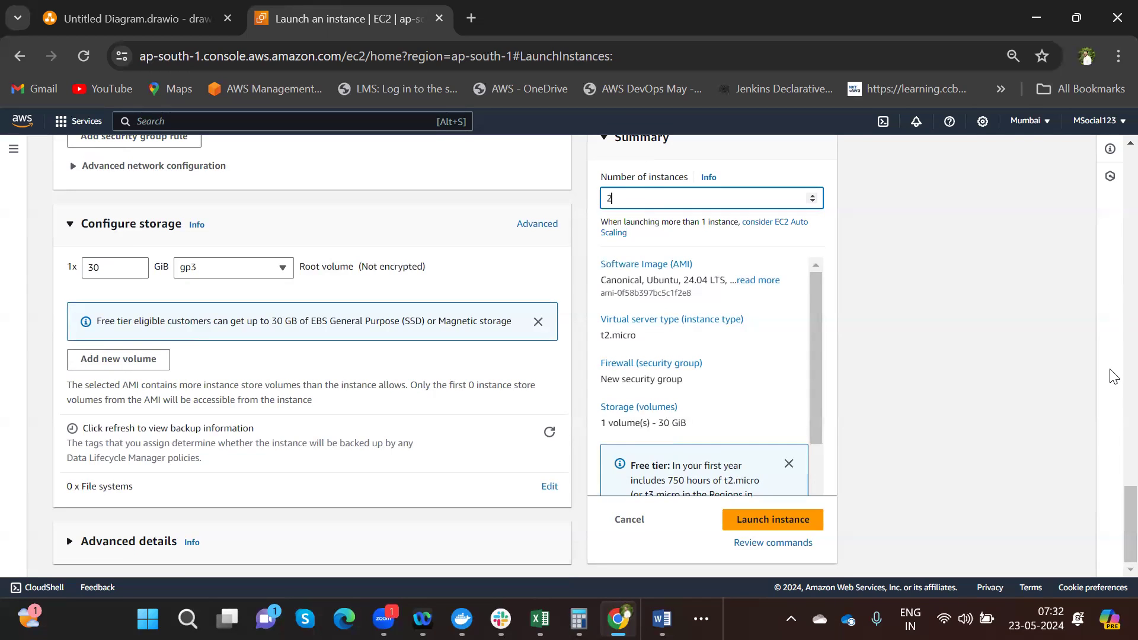
pyautogui.scroll(2, 1115, 472)
pyautogui.scroll(12, 1113, 472)
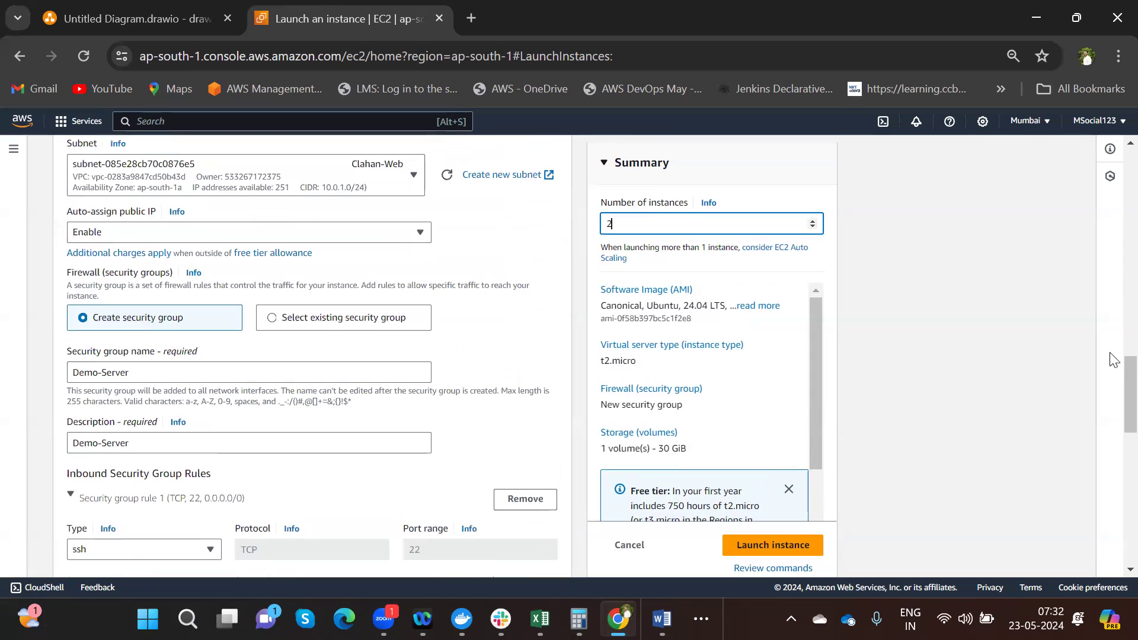
pyautogui.scroll(4, 1008, 326)
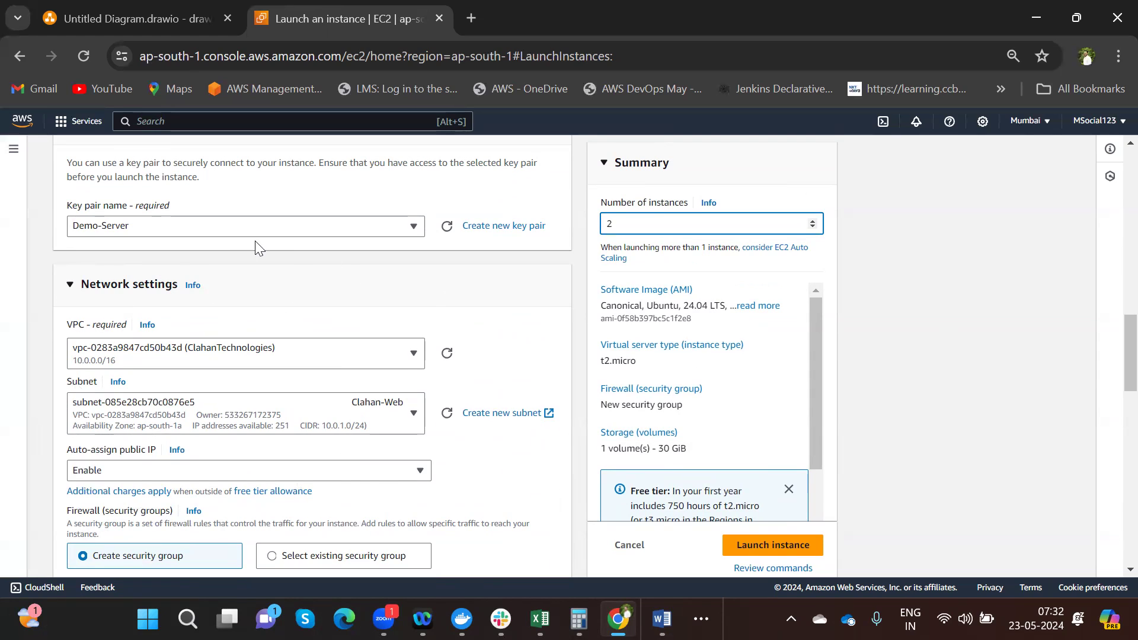
pyautogui.scroll(-4, 1111, 344)
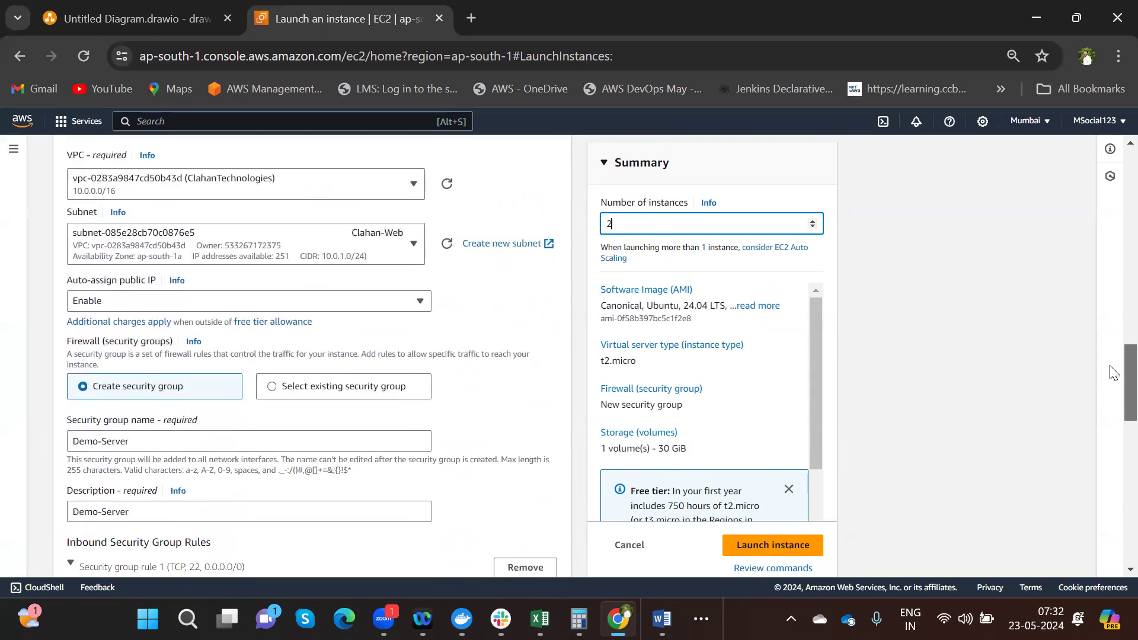
# - Launch the two Web-Server-App t2.micro instances and list them on the Instances page
pyautogui.click(794, 547)
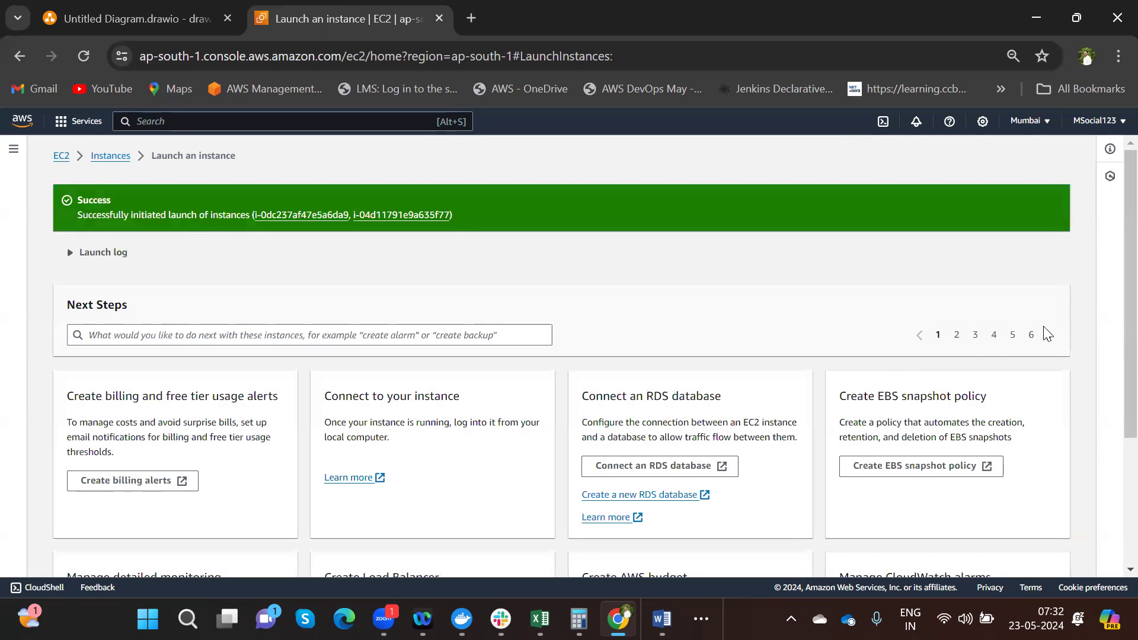
pyautogui.scroll(-1, 1113, 305)
pyautogui.scroll(-2, 1113, 306)
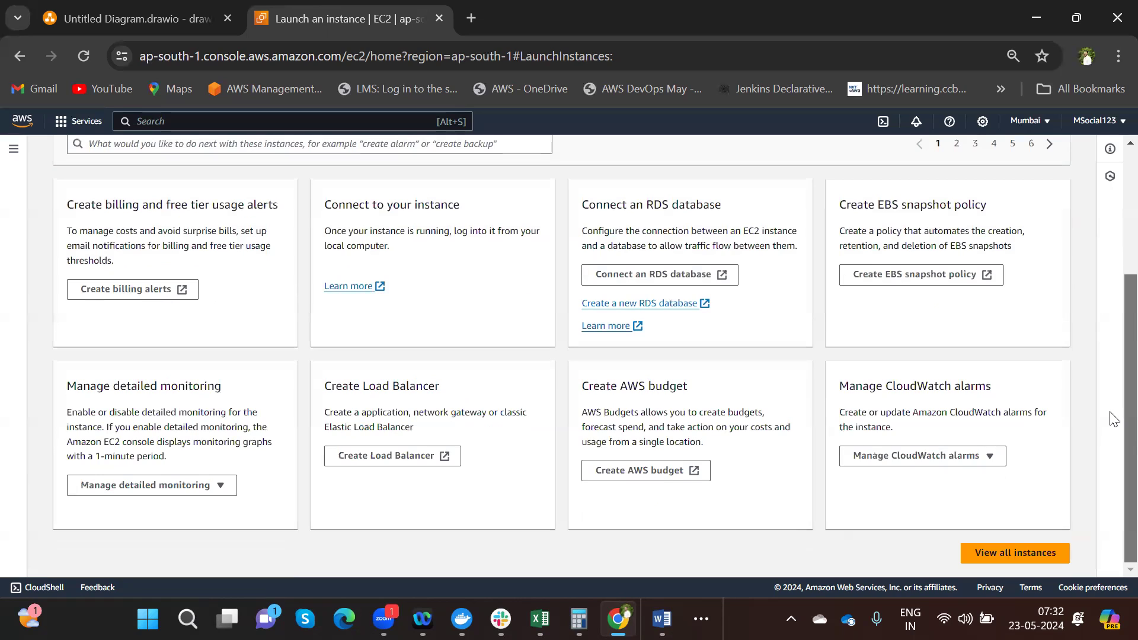
pyautogui.click(1006, 557)
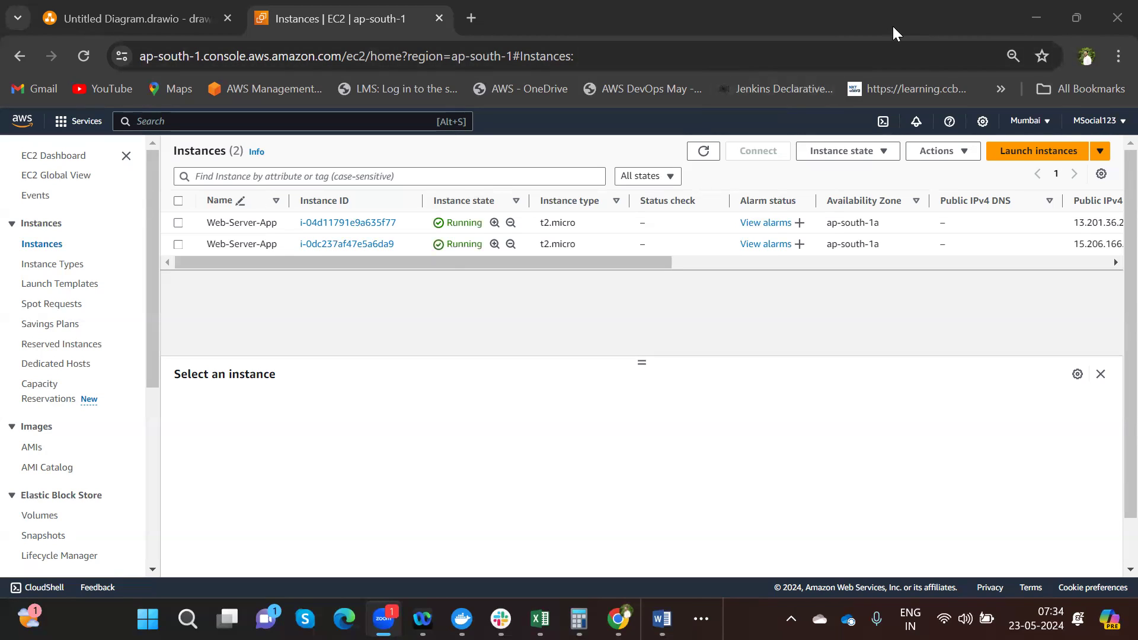
# - Reload the Instances list until both Web-Server-App instances are Running with public IPv4 addresses
pyautogui.click(702, 153)
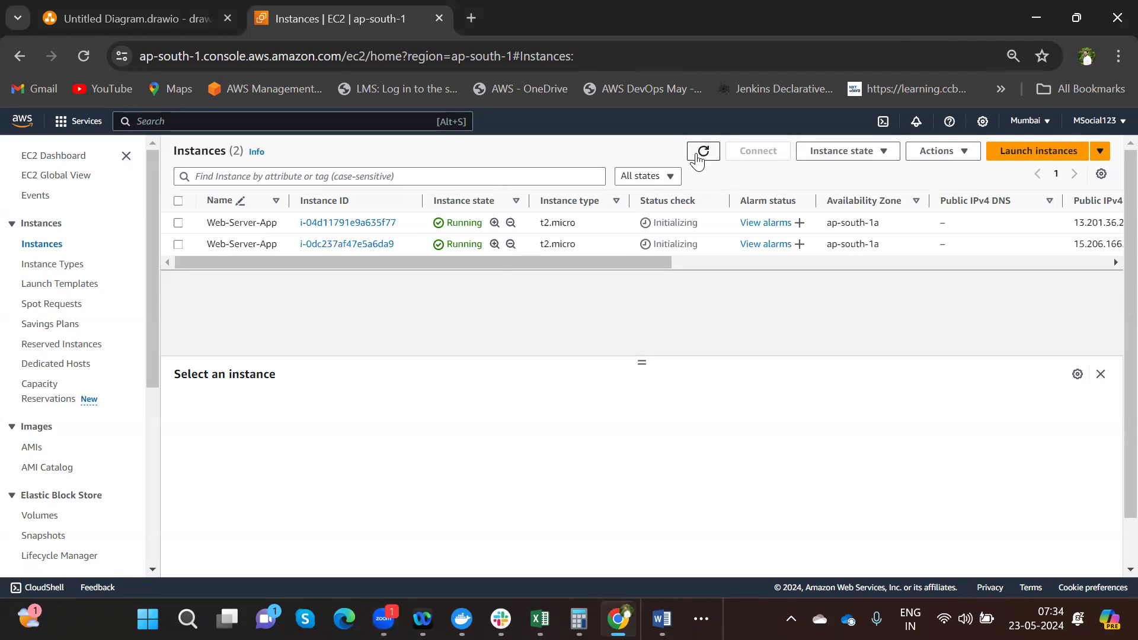
pyautogui.click(698, 156)
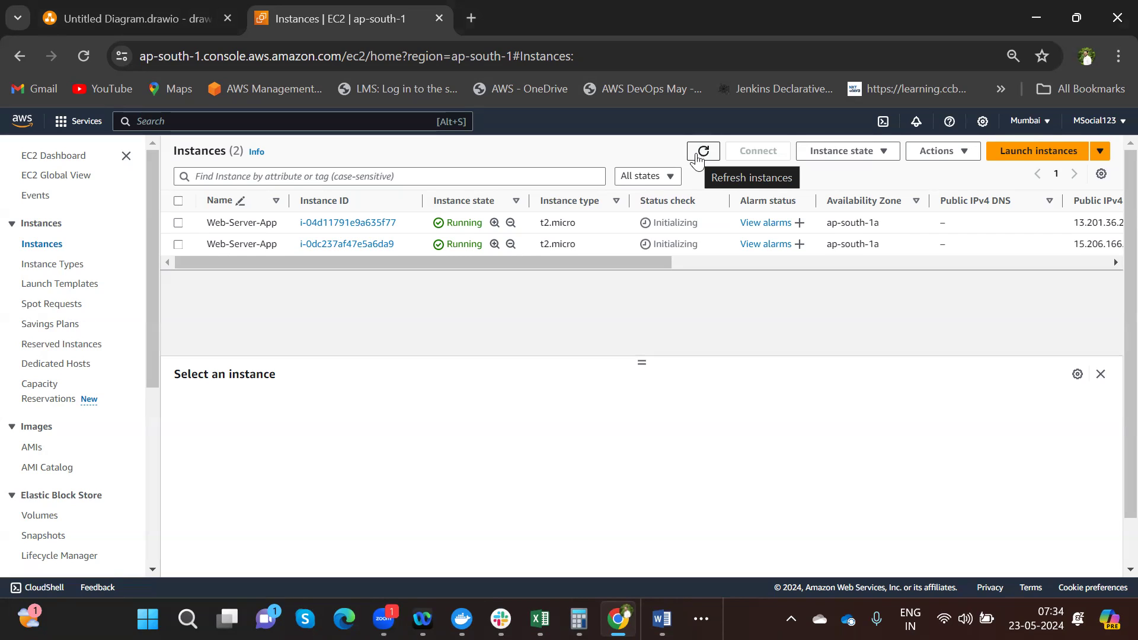
pyautogui.click(667, 55)
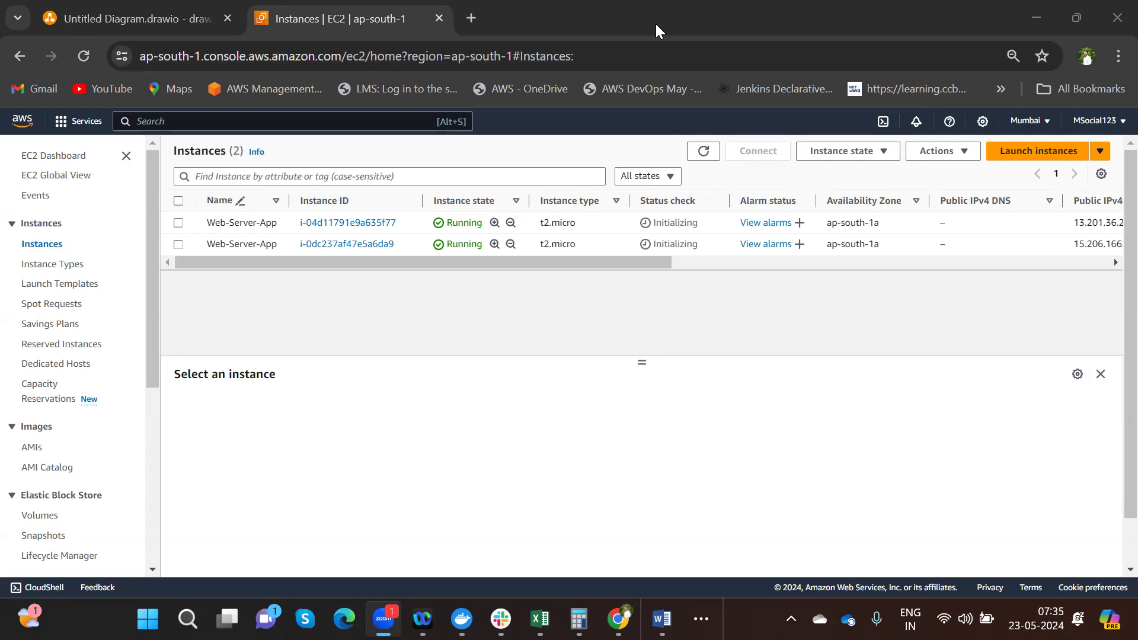
# - Reload the EC2 Instances table until both Web-Server-App instances show 2/2 status checks passed
pyautogui.click(703, 156)
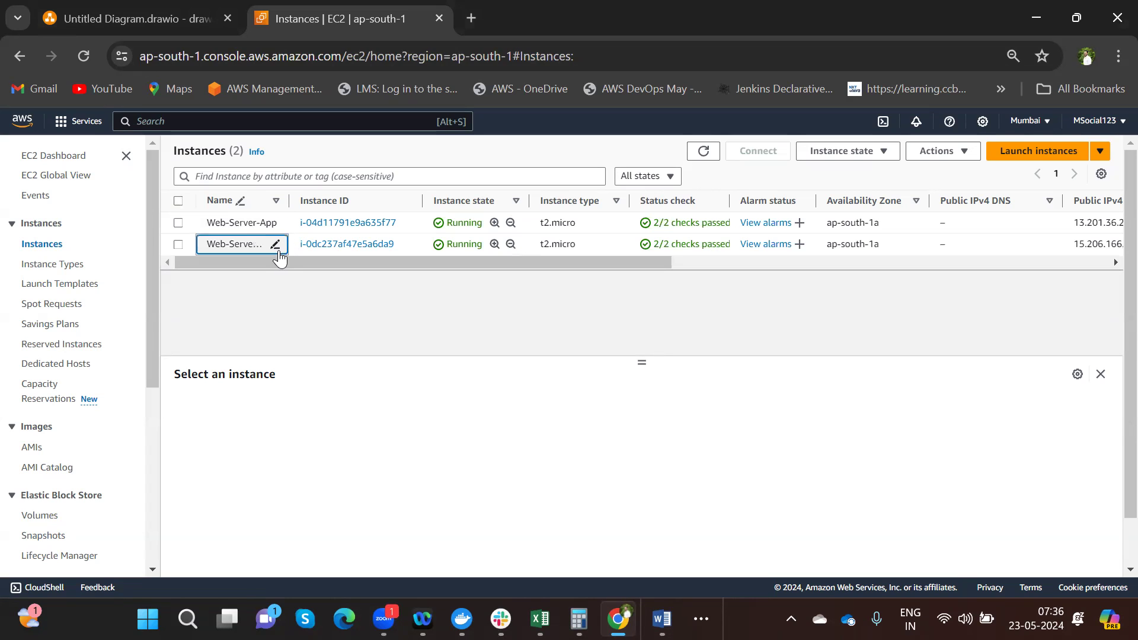
# - Rename the second Web-Server-App instance to Application-Server
pyautogui.click(276, 246)
pyautogui.hotkey('ctrl', 'a')
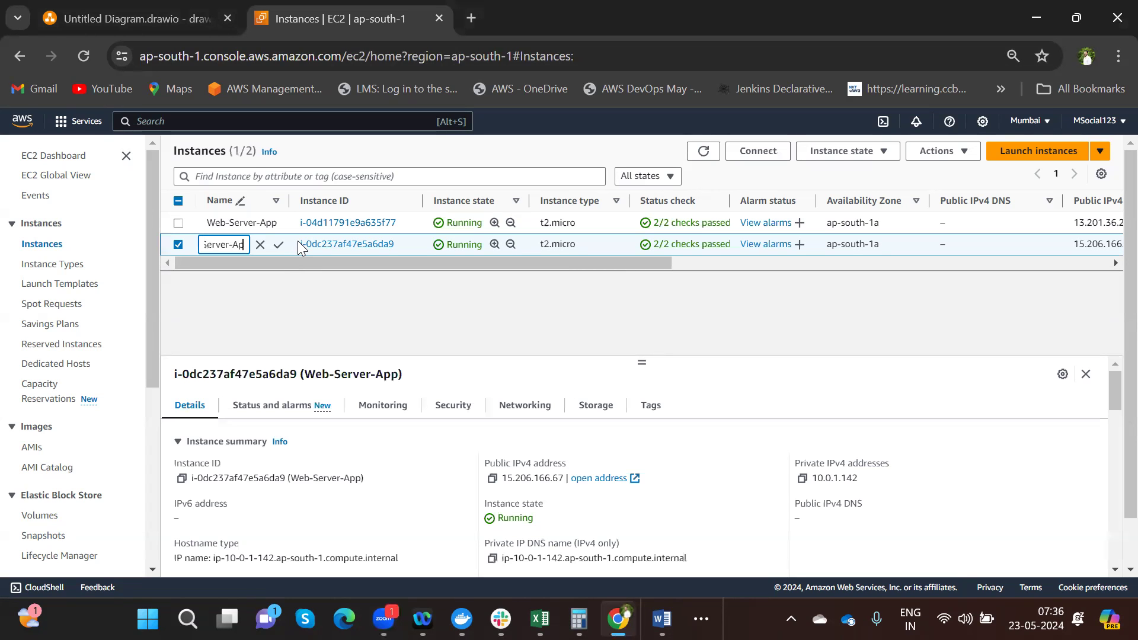
pyautogui.press('BackSpace')
pyautogui.write('Ap')
pyautogui.write('plicatio')
pyautogui.write('n-S')
pyautogui.write('erver')
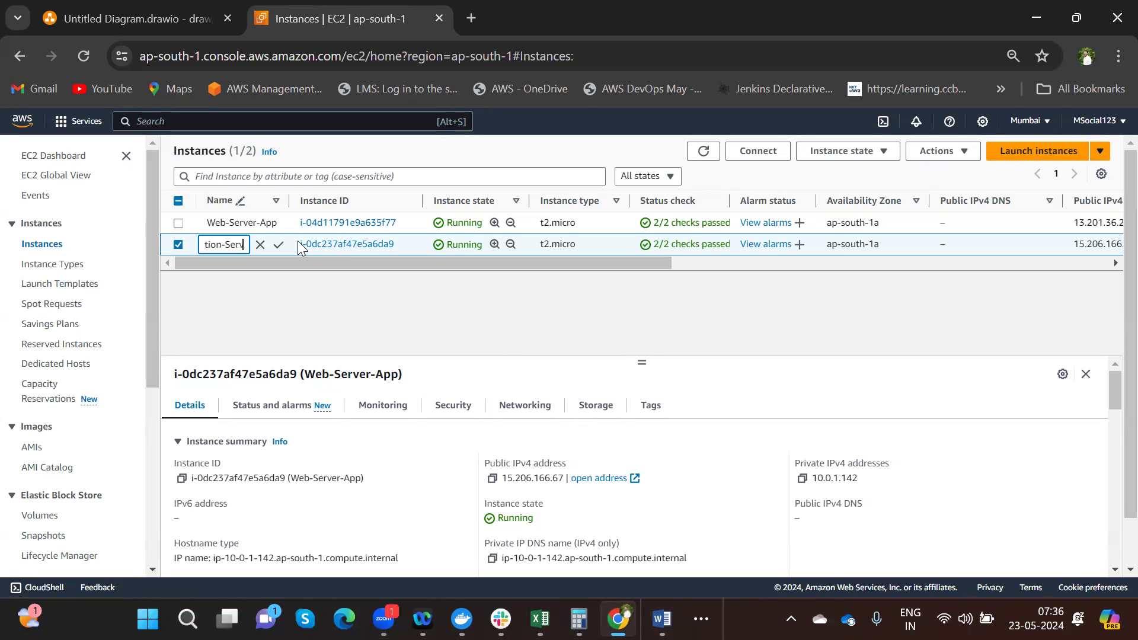
pyautogui.click(277, 248)
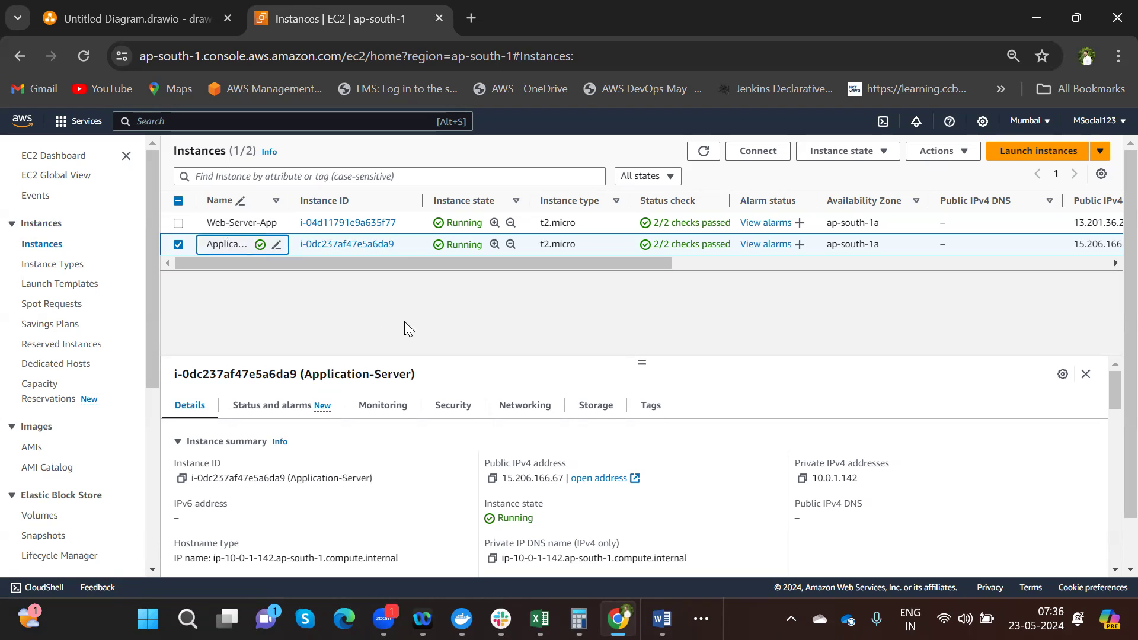
# - Inspect the Web-Server-App instance's private IPv4 address 10.0.1.201, then return to the Instances list
pyautogui.click(340, 224)
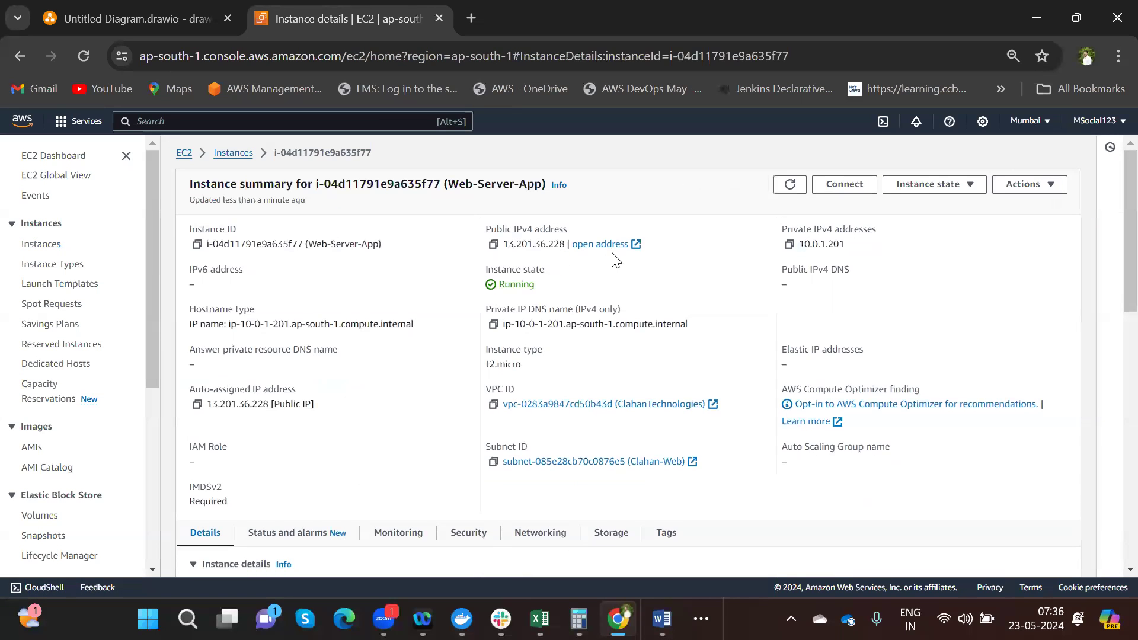
pyautogui.moveTo(854, 245); pyautogui.dragTo(795, 249)
pyautogui.click(864, 255)
pyautogui.moveTo(826, 247); pyautogui.dragTo(798, 256)
pyautogui.click(867, 255)
pyautogui.moveTo(844, 247); pyautogui.dragTo(835, 246)
pyautogui.doubleClick(835, 246)
pyautogui.click(835, 246)
pyautogui.click(234, 154)
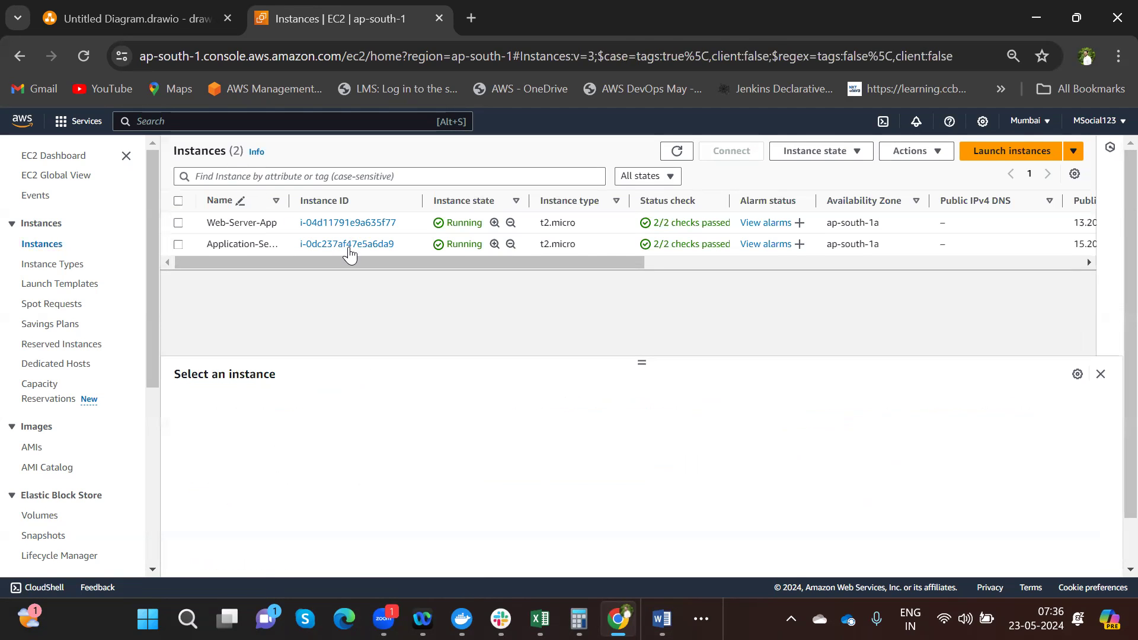
pyautogui.click(348, 248)
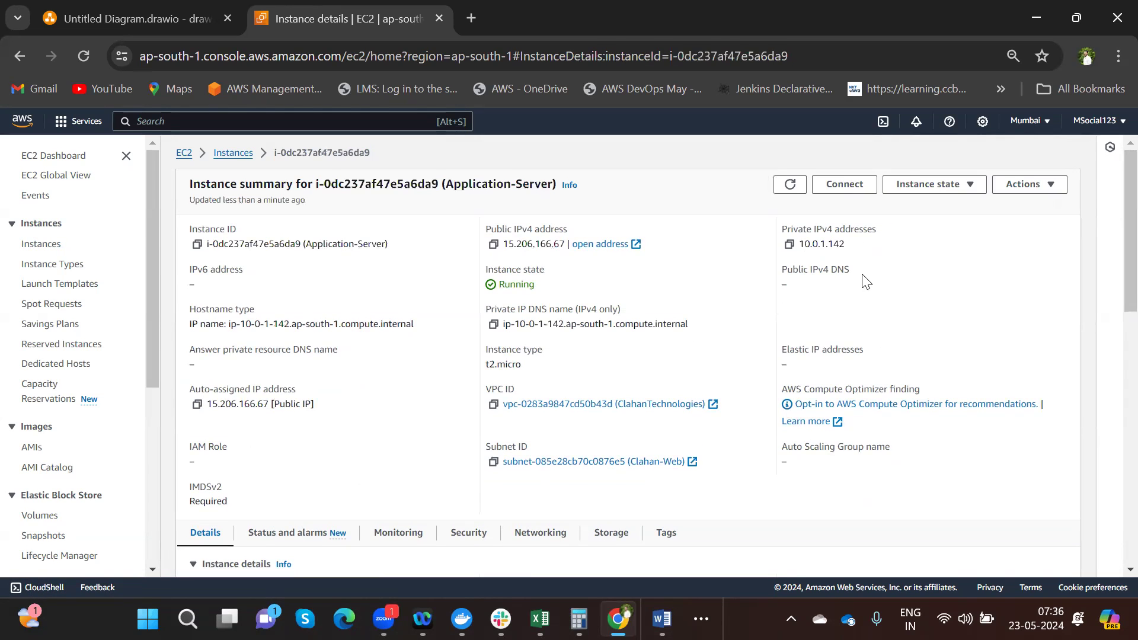
pyautogui.moveTo(846, 245); pyautogui.dragTo(829, 250)
pyautogui.moveTo(799, 247); pyautogui.dragTo(831, 246)
pyautogui.click(225, 154)
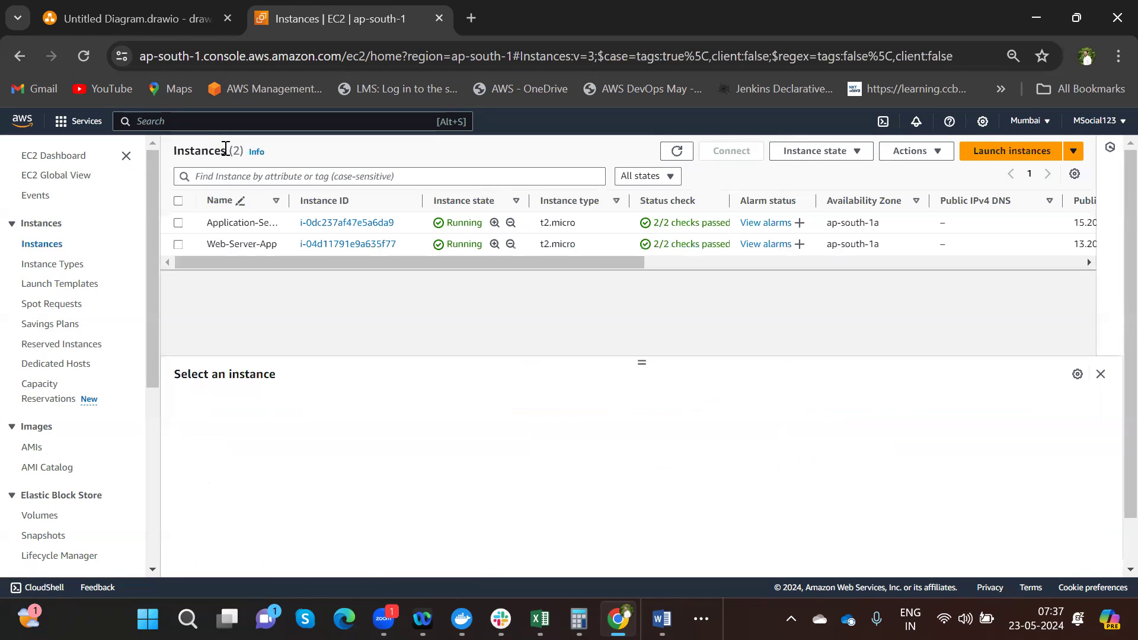
# - Launch OneNote 2016, add a new section to the DevOps notebook, and type 'Flipkart :' on its page
pyautogui.click(187, 619)
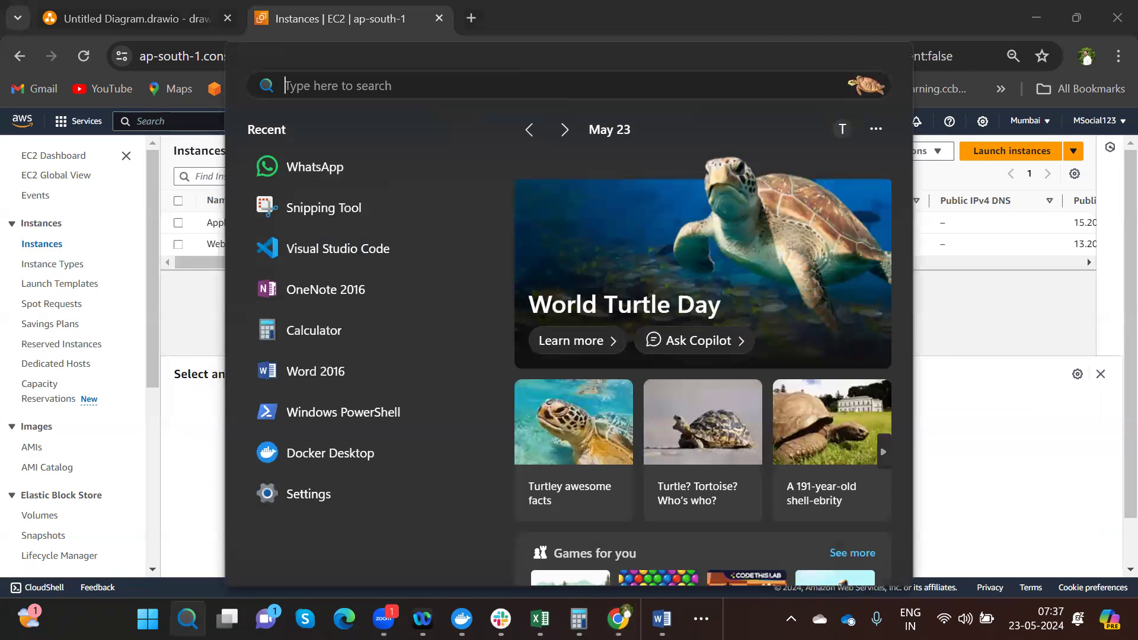
pyautogui.click(344, 272)
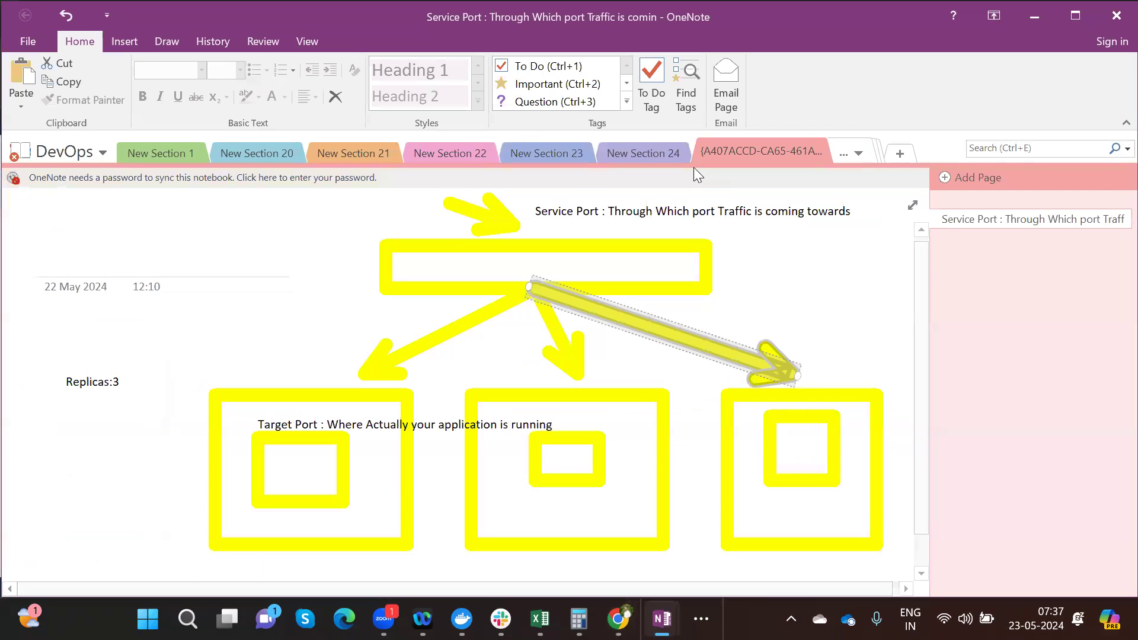
pyautogui.click(901, 153)
pyautogui.press('Return')
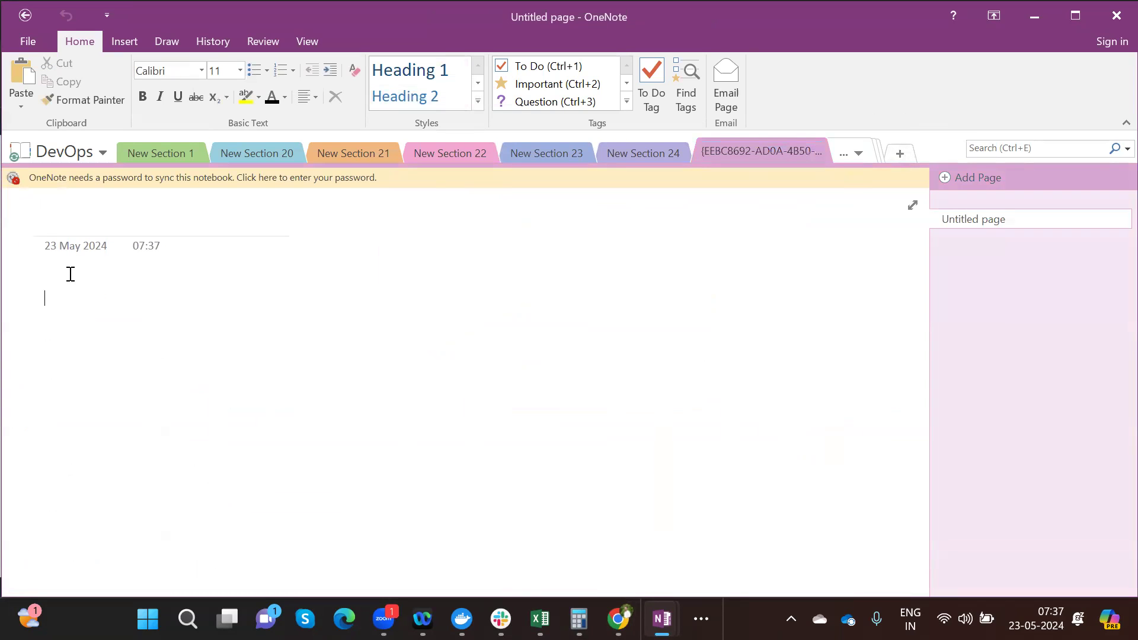
pyautogui.write('Flipkar')
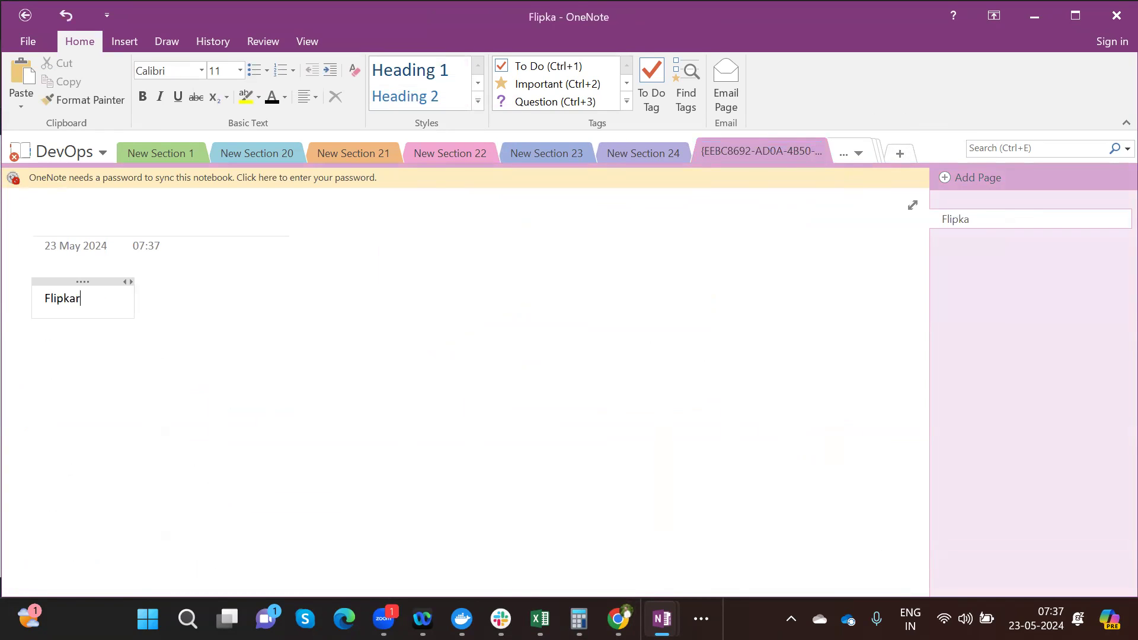
pyautogui.write('t :')
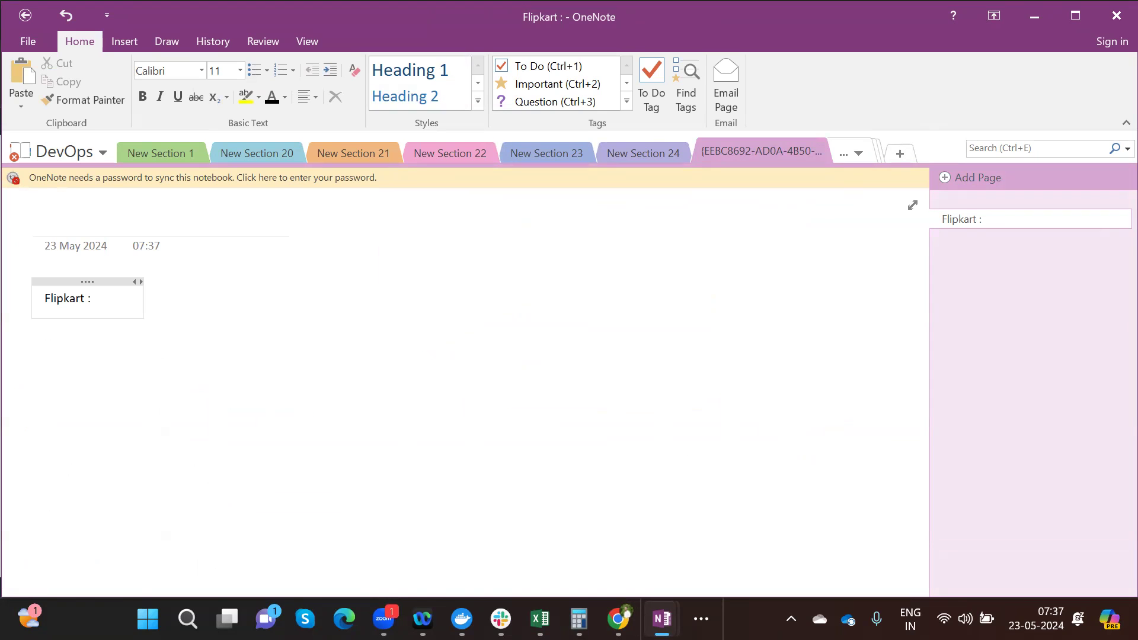
# - Draw a rectangle on the right of the page labelled Flipkart
pyautogui.click(178, 34)
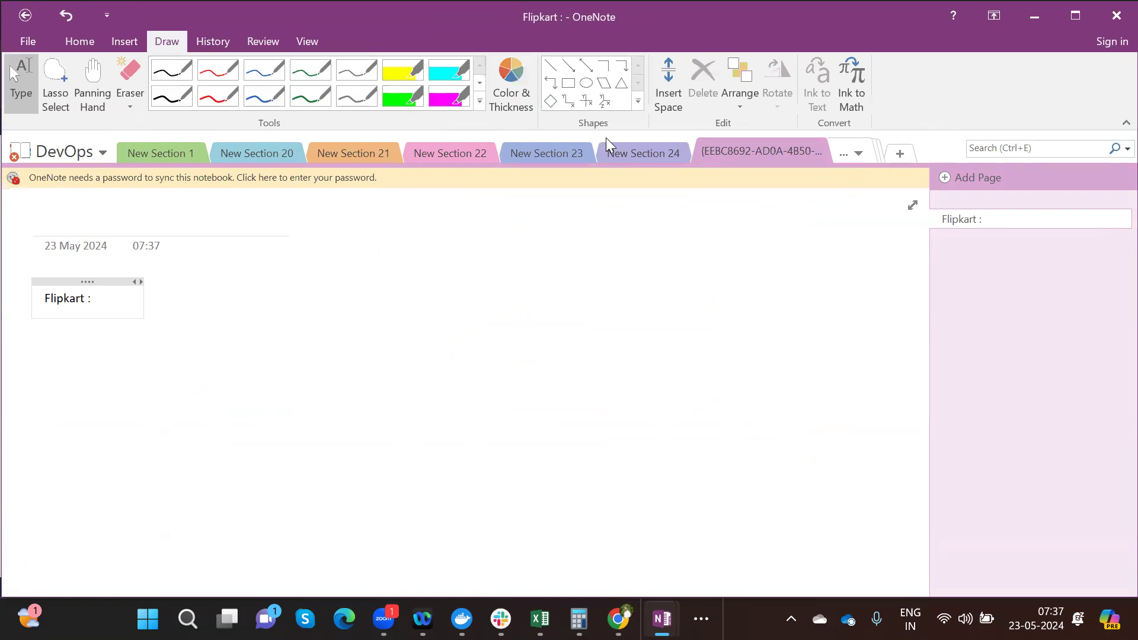
pyautogui.click(566, 83)
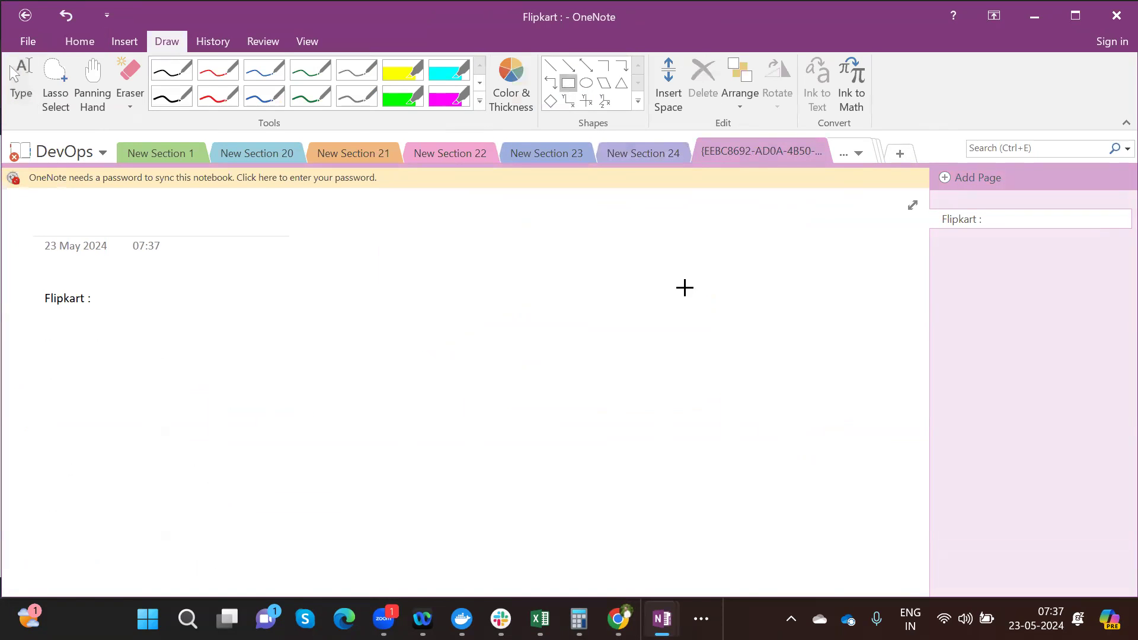
pyautogui.moveTo(700, 264); pyautogui.dragTo(883, 403)
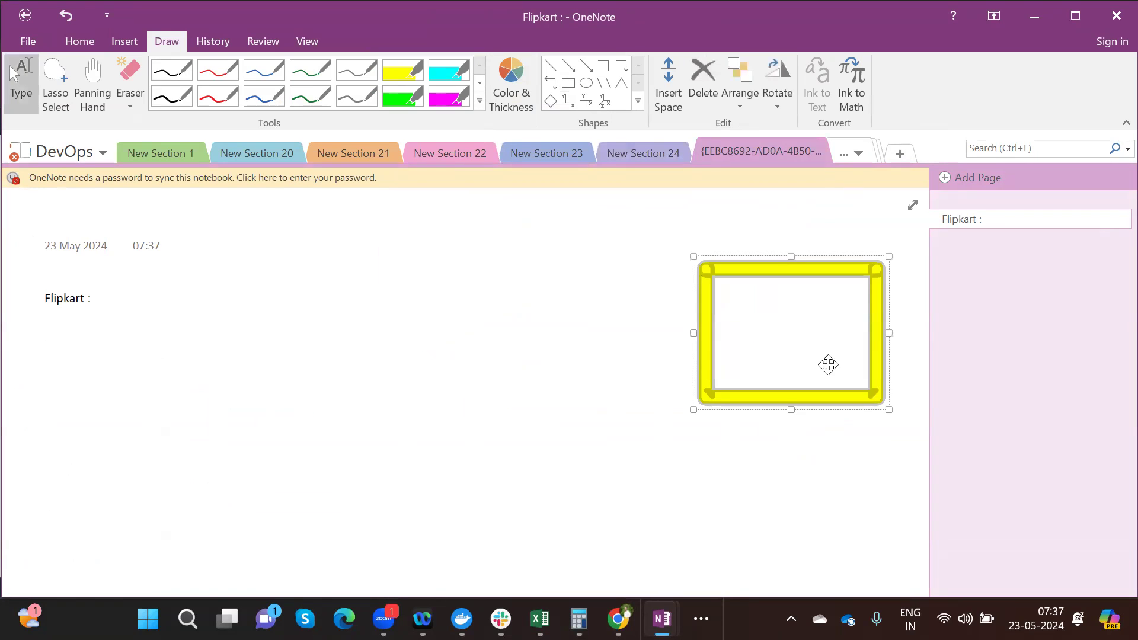
pyautogui.click(748, 319)
pyautogui.write('Flipkart')
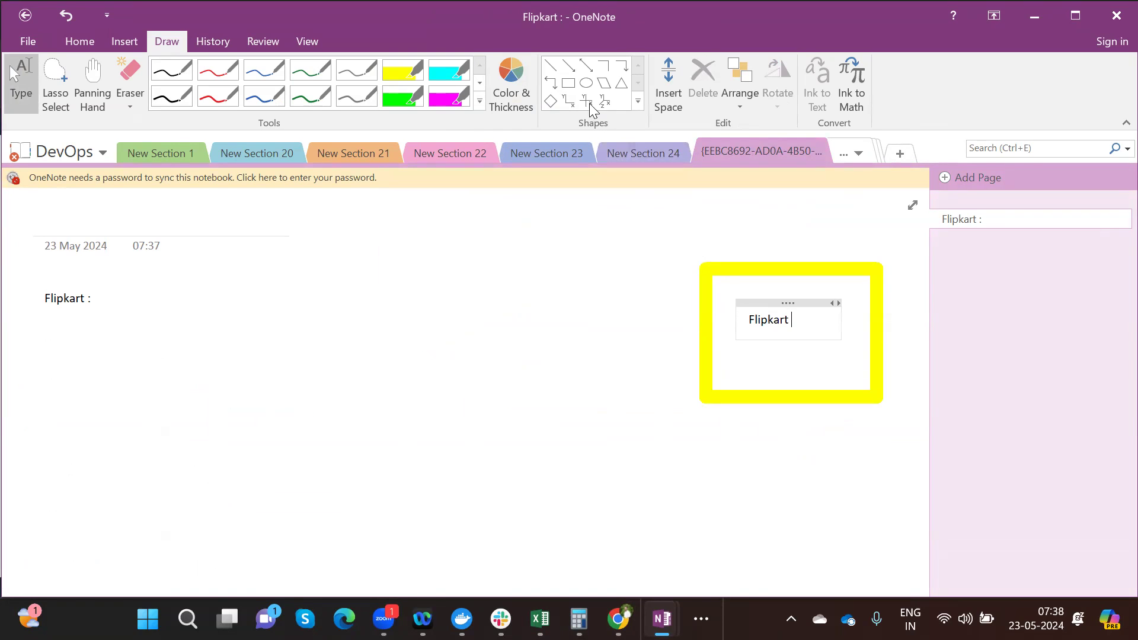
pyautogui.click(571, 84)
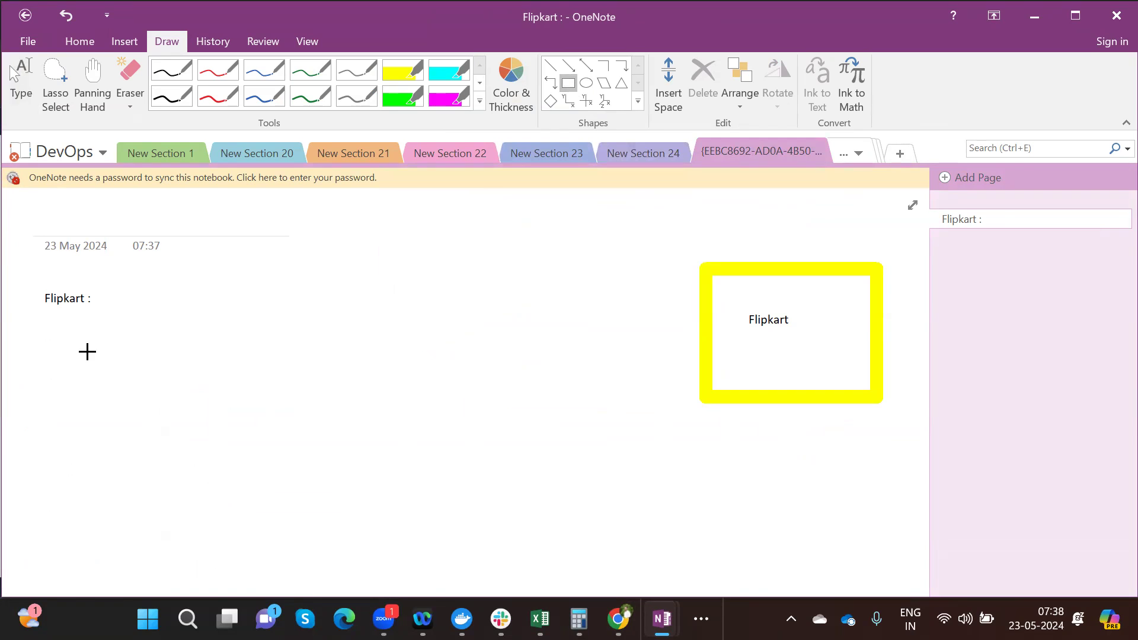
pyautogui.moveTo(39, 350)
pyautogui.mouseDown()
pyautogui.moveTo(81, 363)
pyautogui.moveTo(240, 479)
pyautogui.mouseUp()
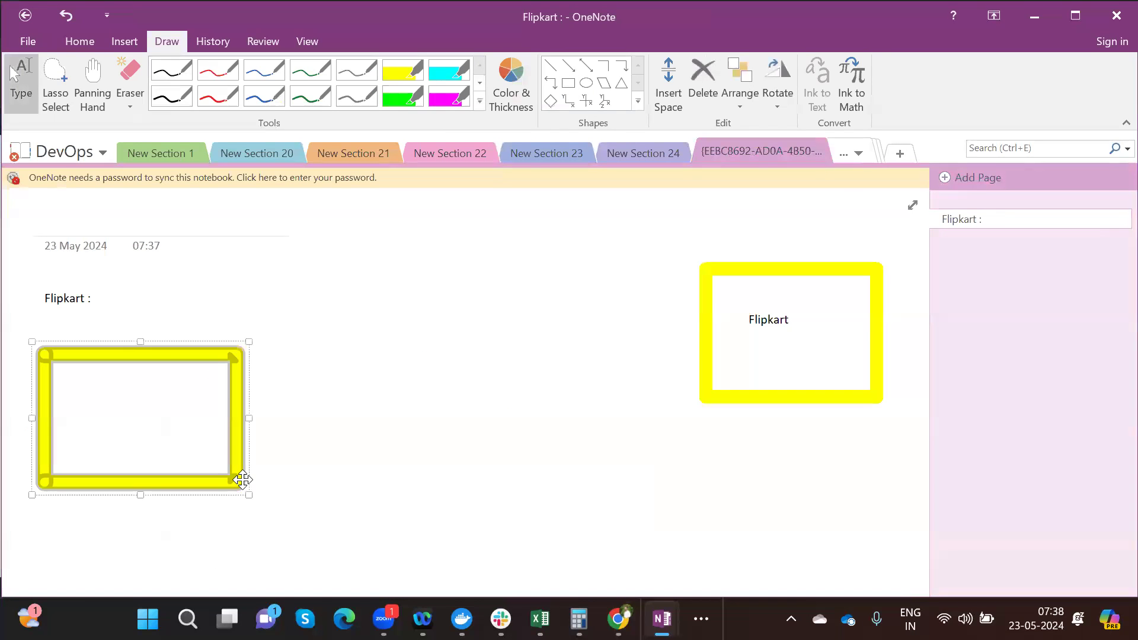
pyautogui.click(567, 86)
pyautogui.moveTo(46, 488); pyautogui.dragTo(238, 528)
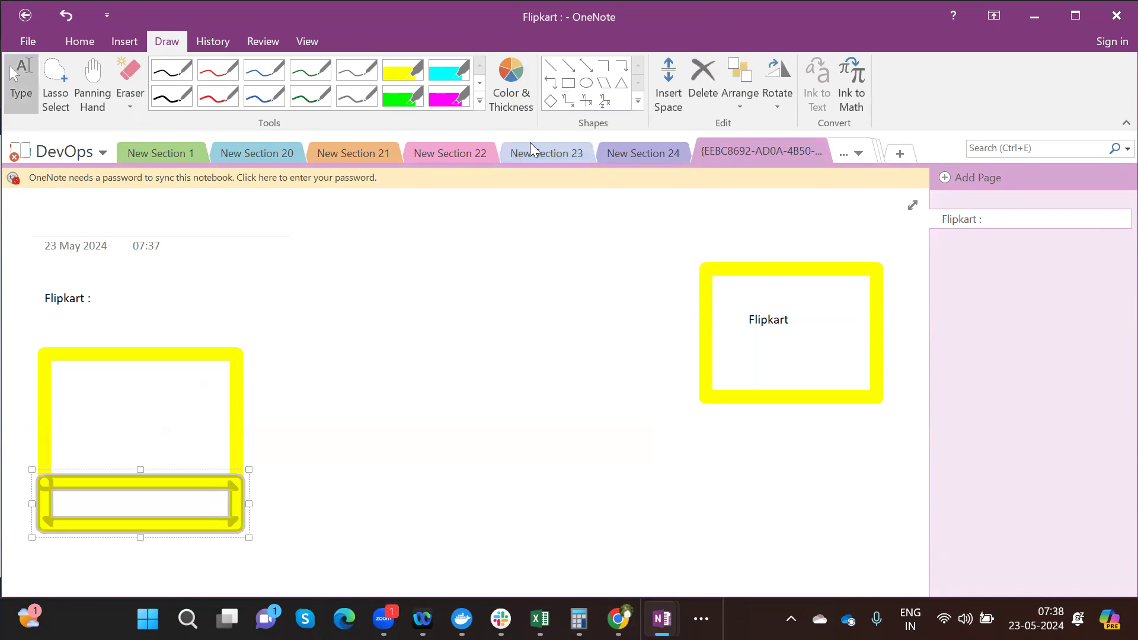
pyautogui.click(568, 83)
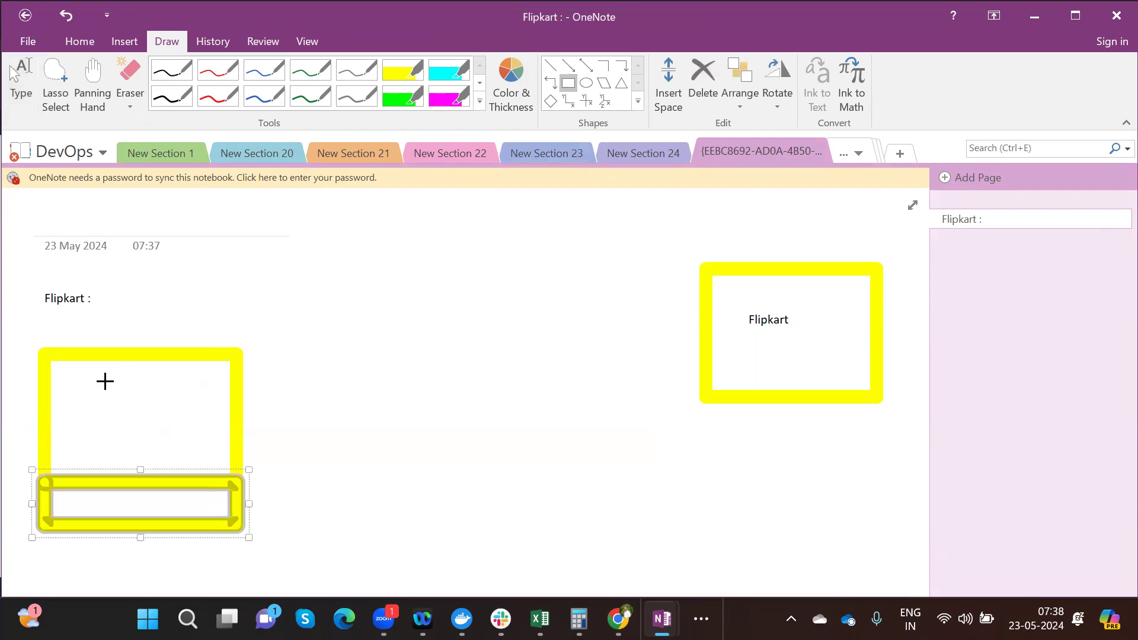
pyautogui.moveTo(66, 375); pyautogui.dragTo(218, 446)
pyautogui.click(103, 406)
pyautogui.write('www.fl')
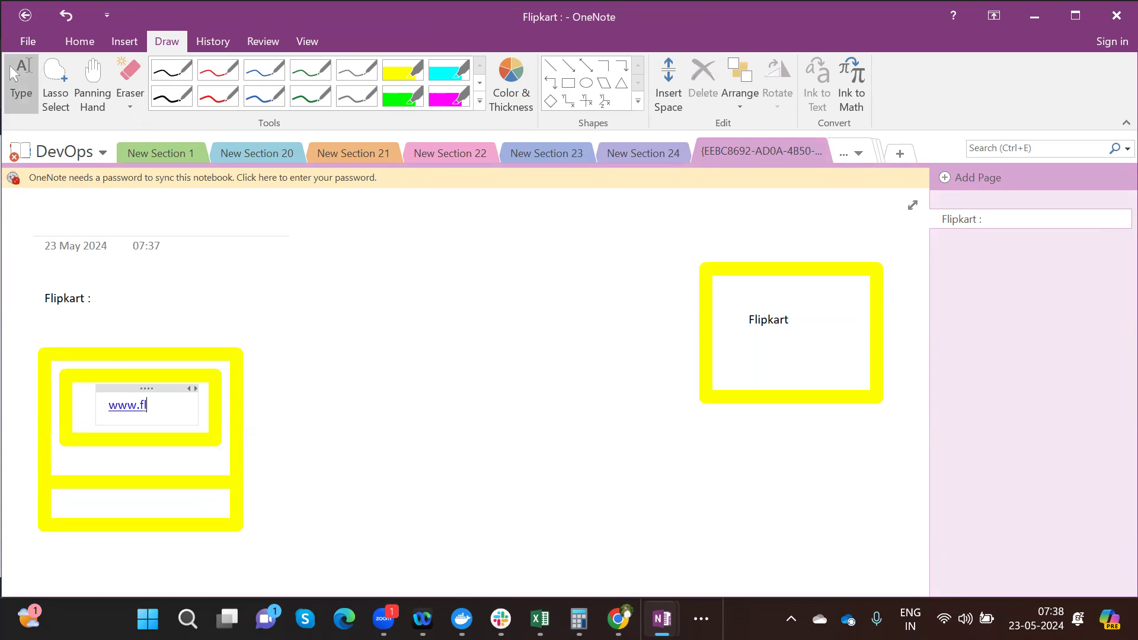
pyautogui.write('ipkart.com')
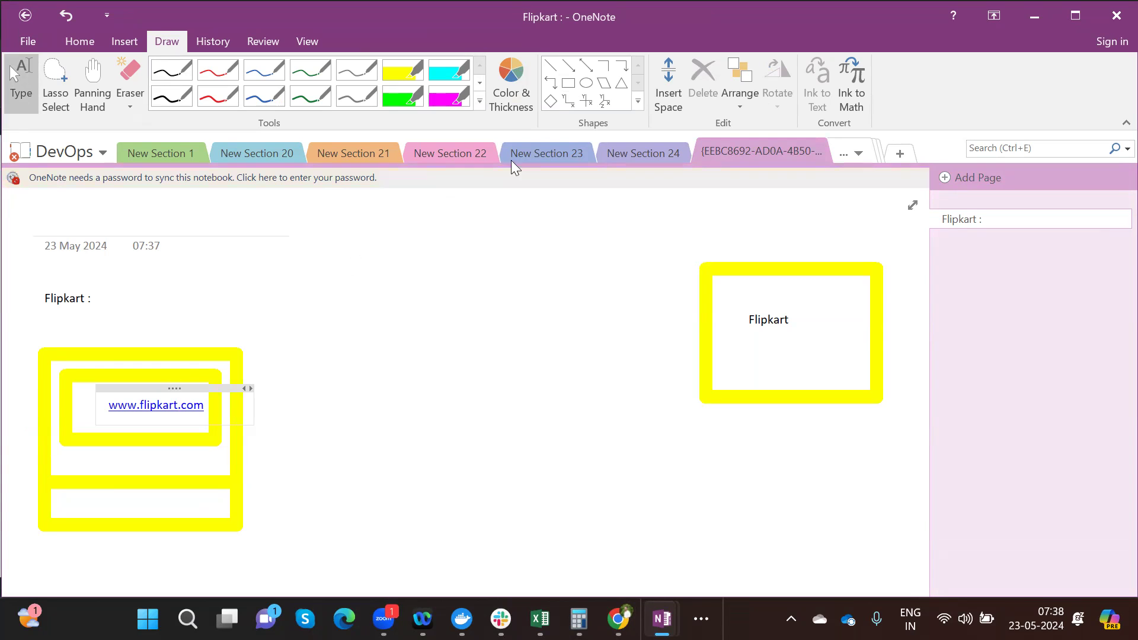
pyautogui.click(567, 68)
pyautogui.moveTo(245, 392); pyautogui.dragTo(688, 300)
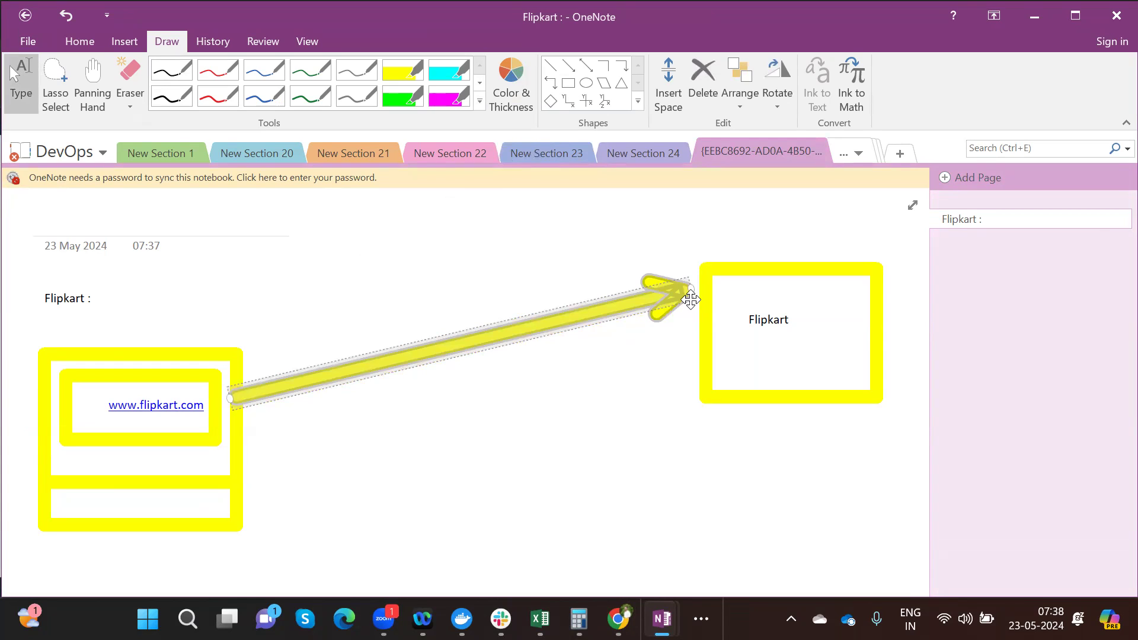
pyautogui.click(452, 314)
pyautogui.write('Request')
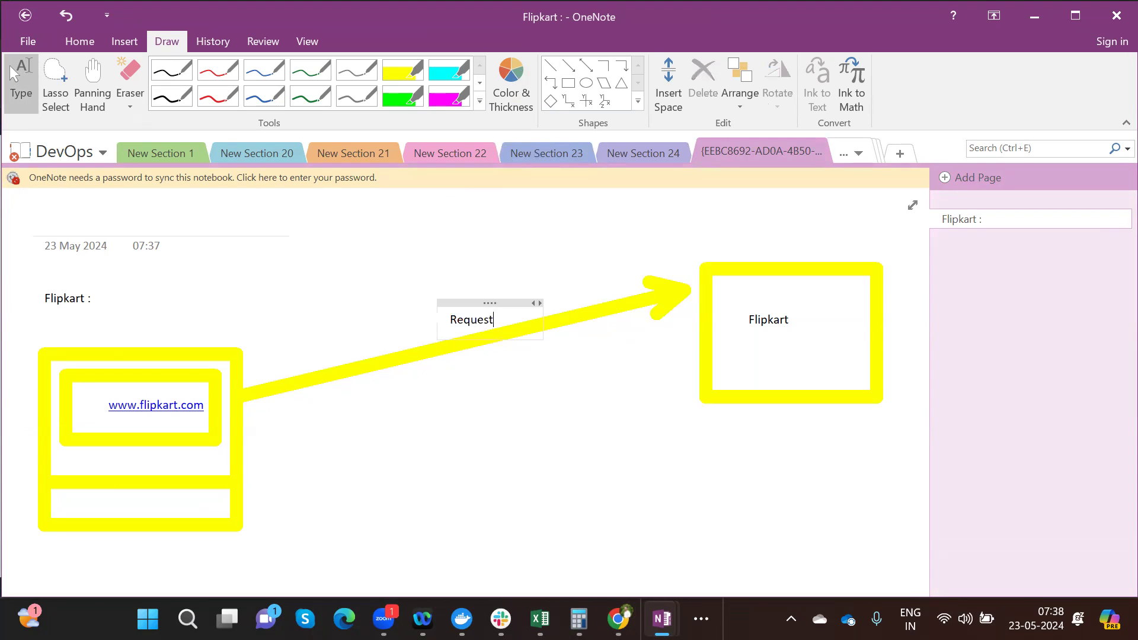
pyautogui.click(618, 619)
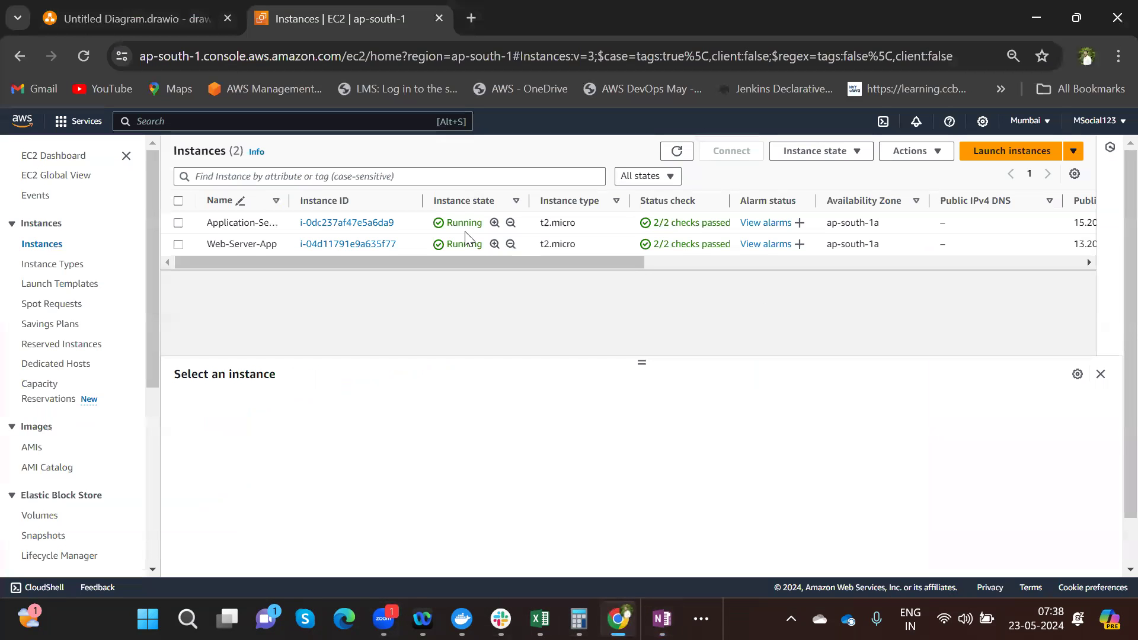
pyautogui.click(112, 29)
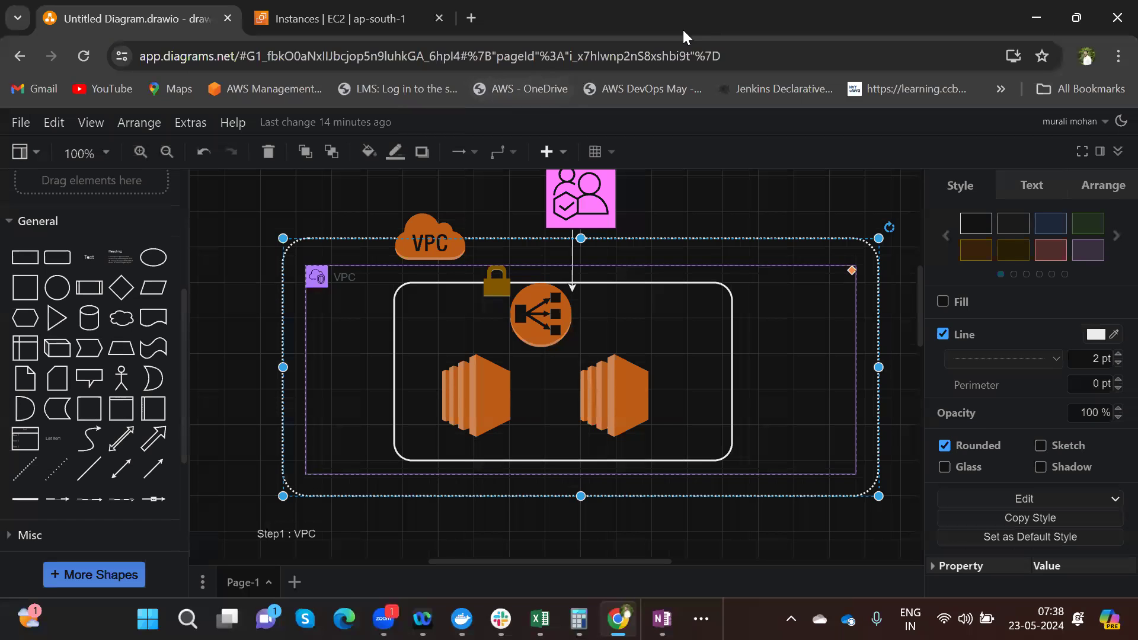
pyautogui.click(473, 17)
pyautogui.write('www')
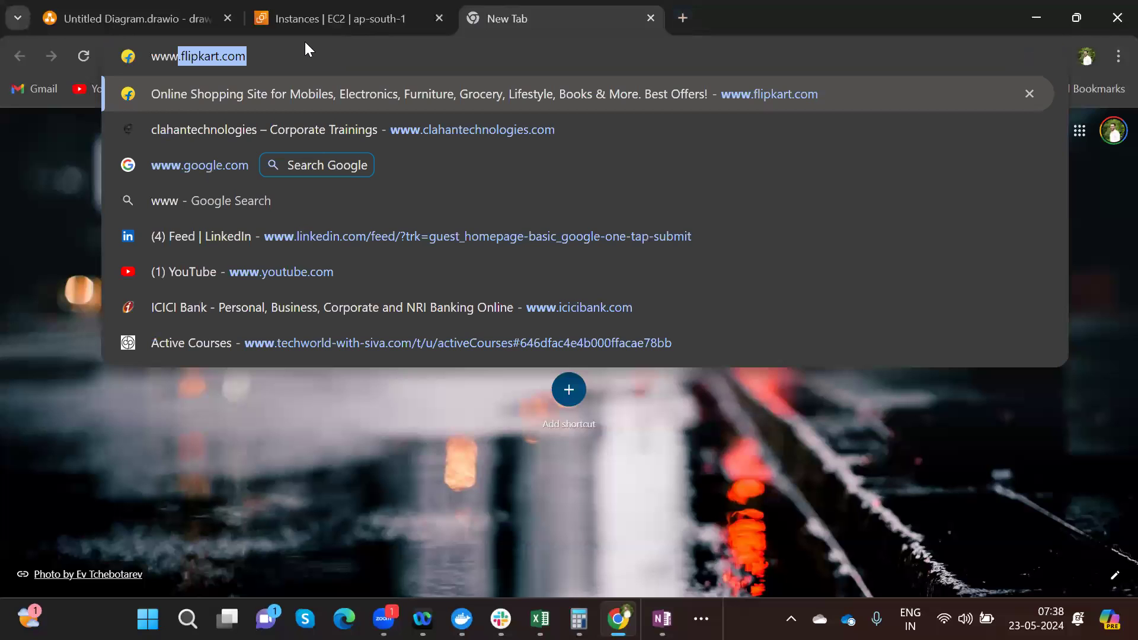
pyautogui.press('Right')
pyautogui.press('Return')
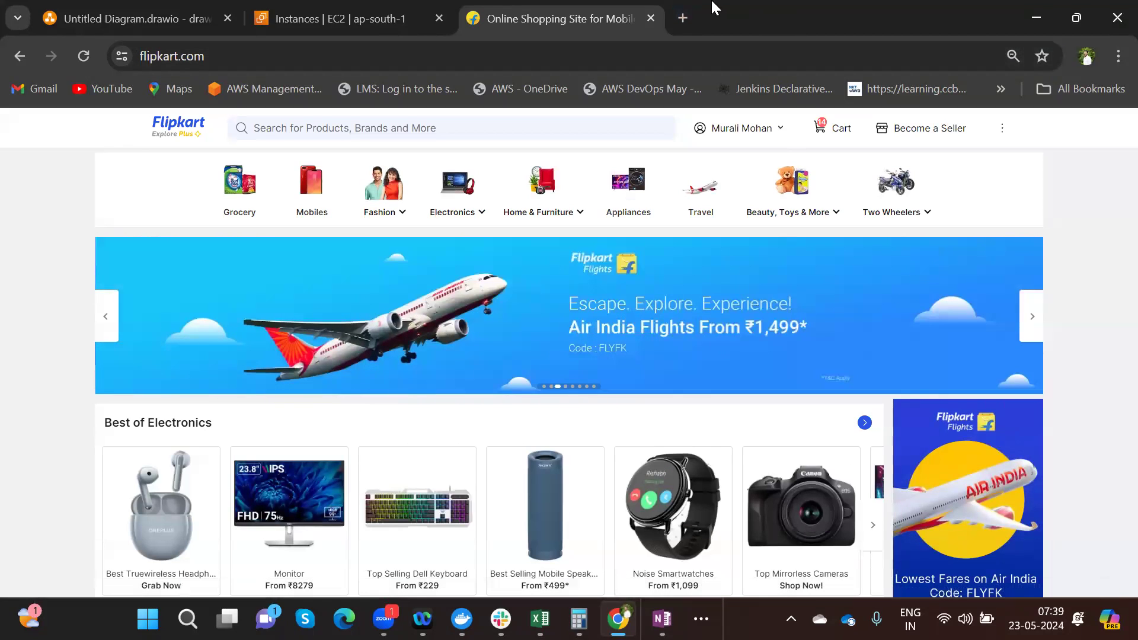
# - Visit amazon.in in another new tab, then close the Amazon and Flipkart tabs
pyautogui.click(684, 17)
pyautogui.write('amazo')
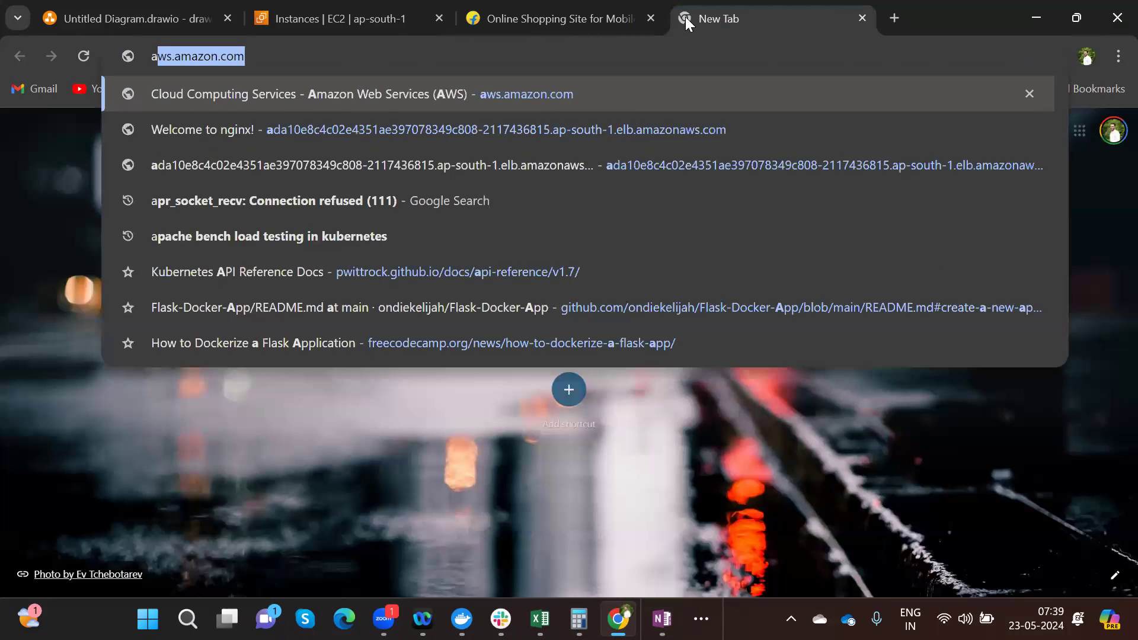
pyautogui.write('n.in')
pyautogui.press('Return')
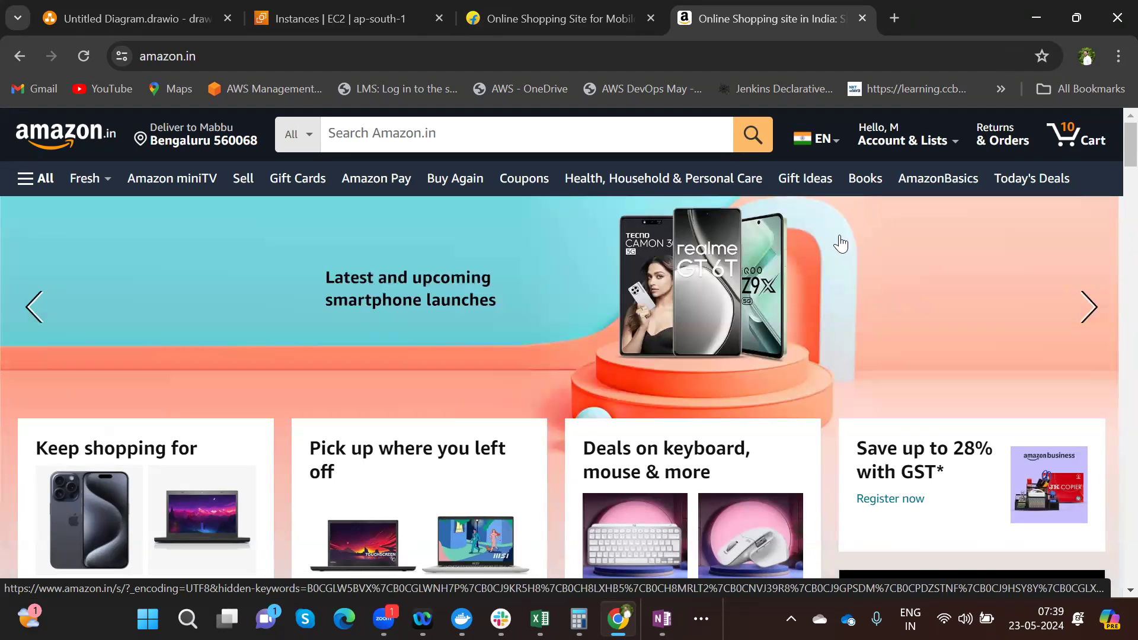
pyautogui.click(861, 16)
pyautogui.click(651, 17)
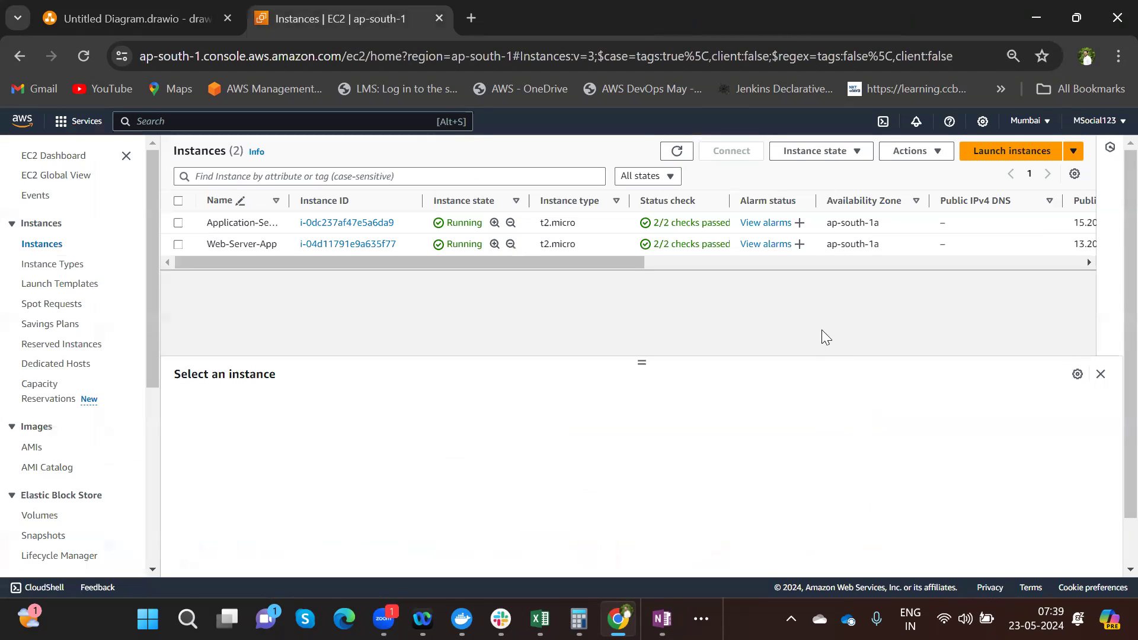
# - Return to the OneNote Flipkart page and delete the arrow and its 'Request' label
pyautogui.click(662, 618)
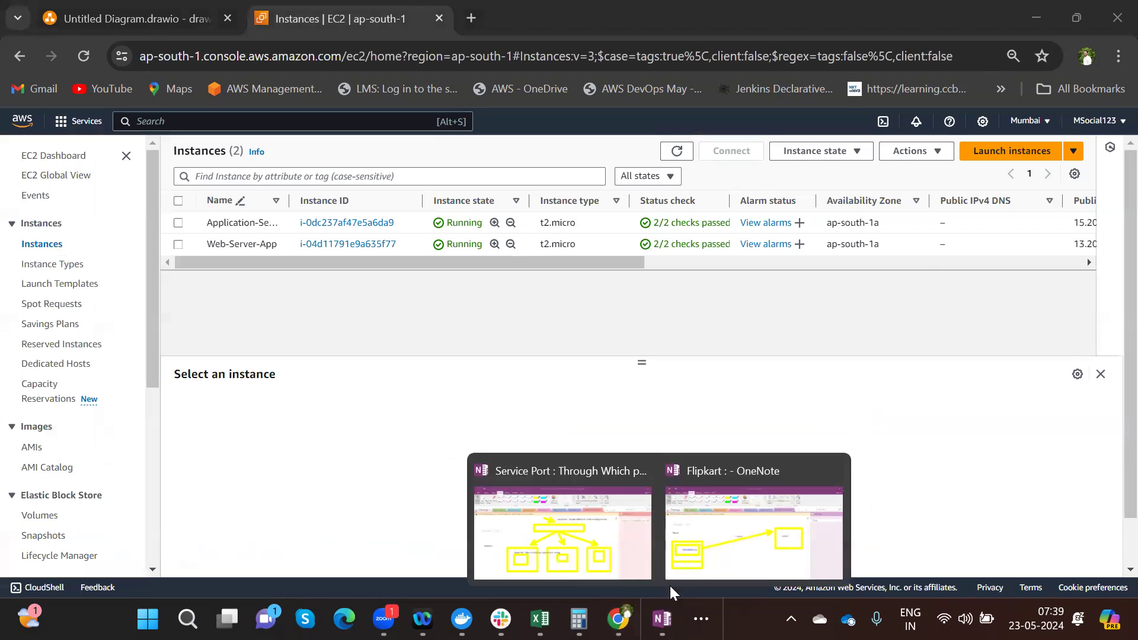
pyautogui.click(703, 537)
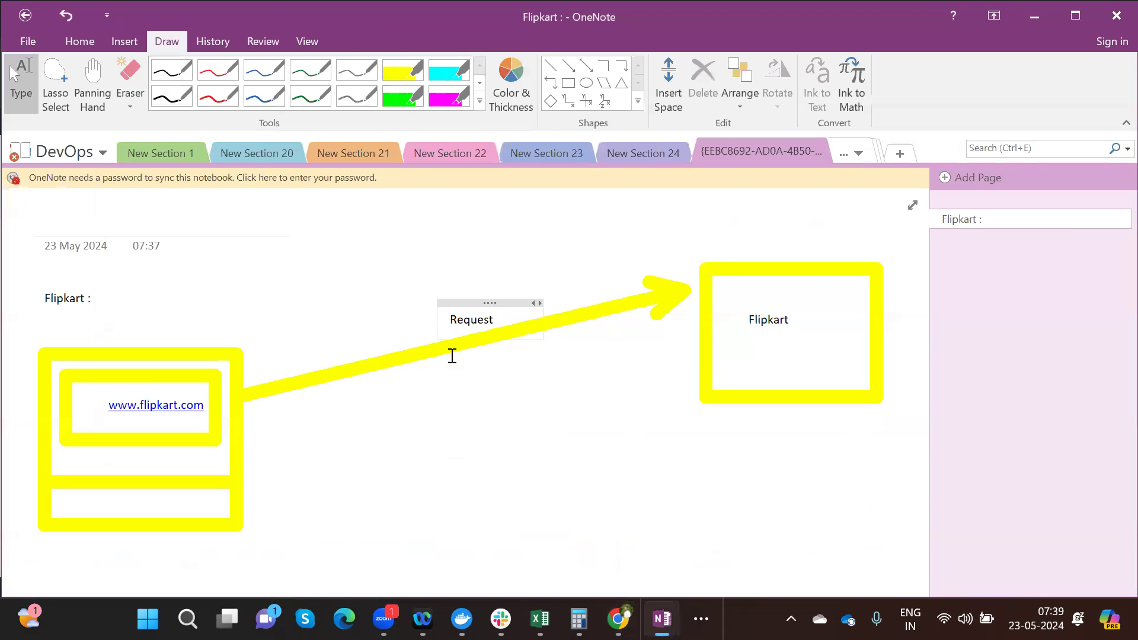
pyautogui.click(430, 351)
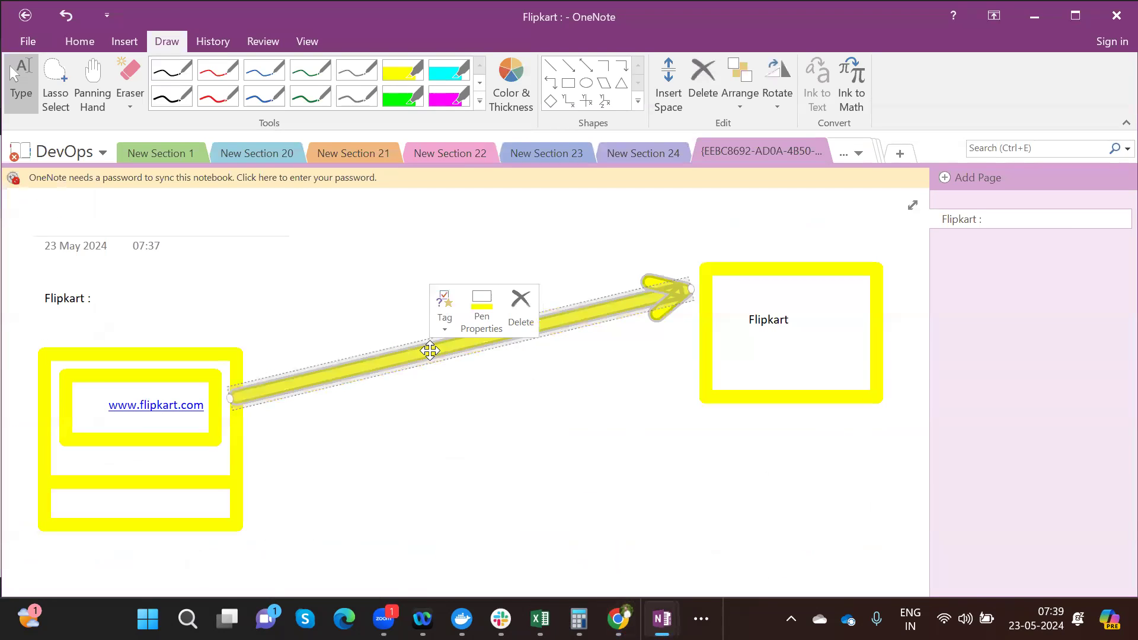
pyautogui.press('Delete')
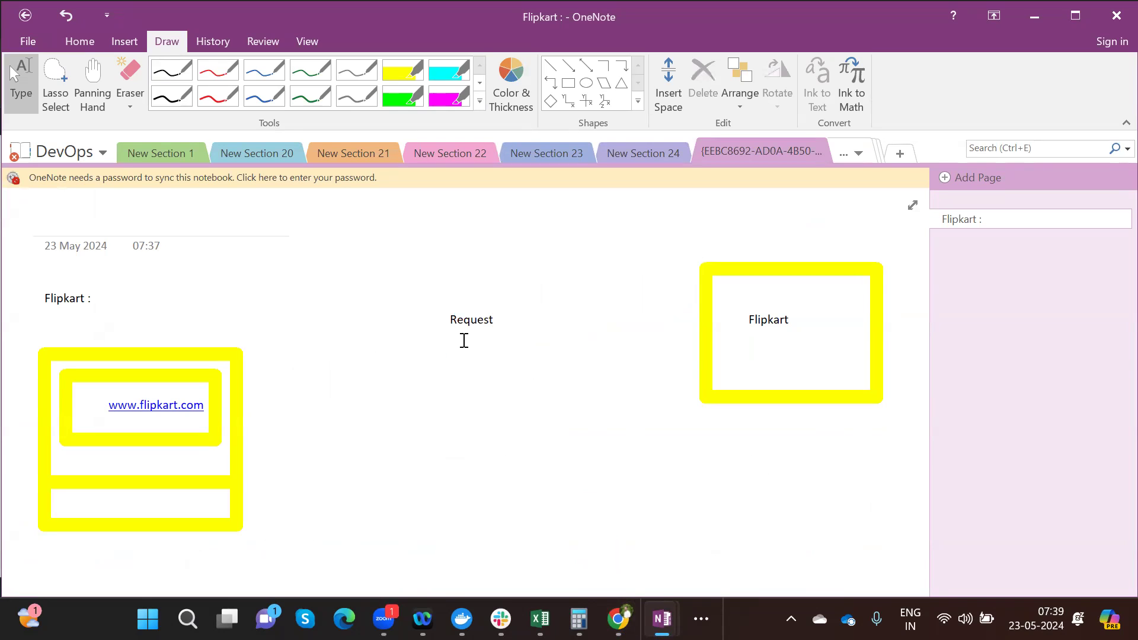
pyautogui.press('BackSpace')
pyautogui.press('BackSpace')
pyautogui.press('BackSpace')
pyautogui.press('BackSpace')
pyautogui.press('BackSpace')
pyautogui.press('BackSpace')
pyautogui.press('BackSpace')
# - Draw a tall rectangle between the two boxes labelled 'Load Balancer', then return to Chrome
pyautogui.click(568, 83)
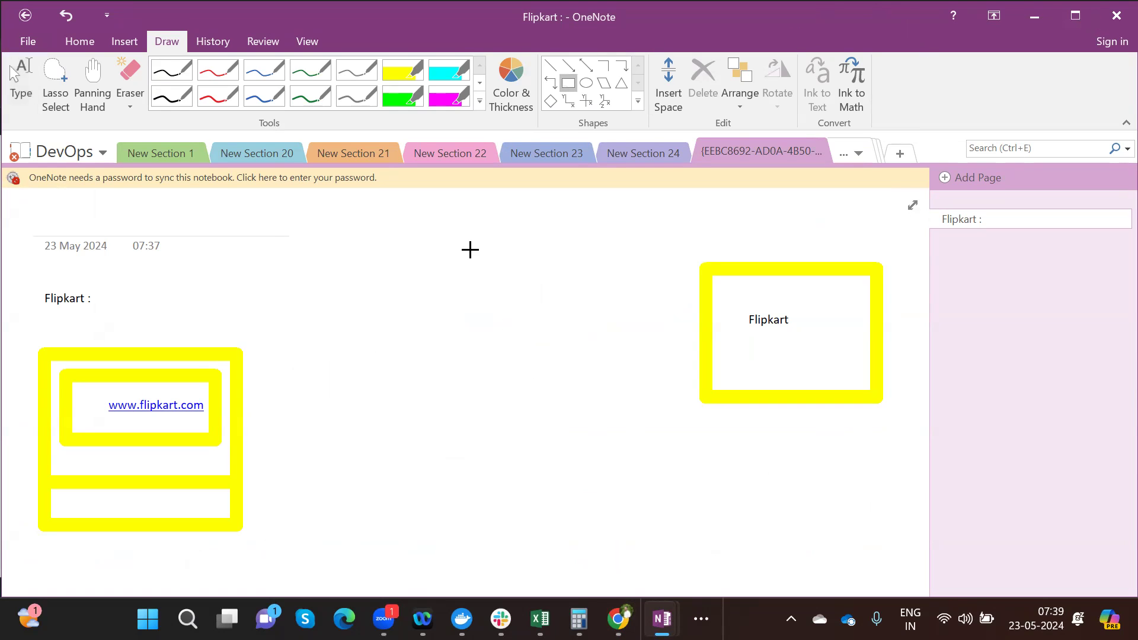
pyautogui.moveTo(445, 242)
pyautogui.mouseDown()
pyautogui.moveTo(581, 506)
pyautogui.moveTo(574, 562)
pyautogui.mouseUp()
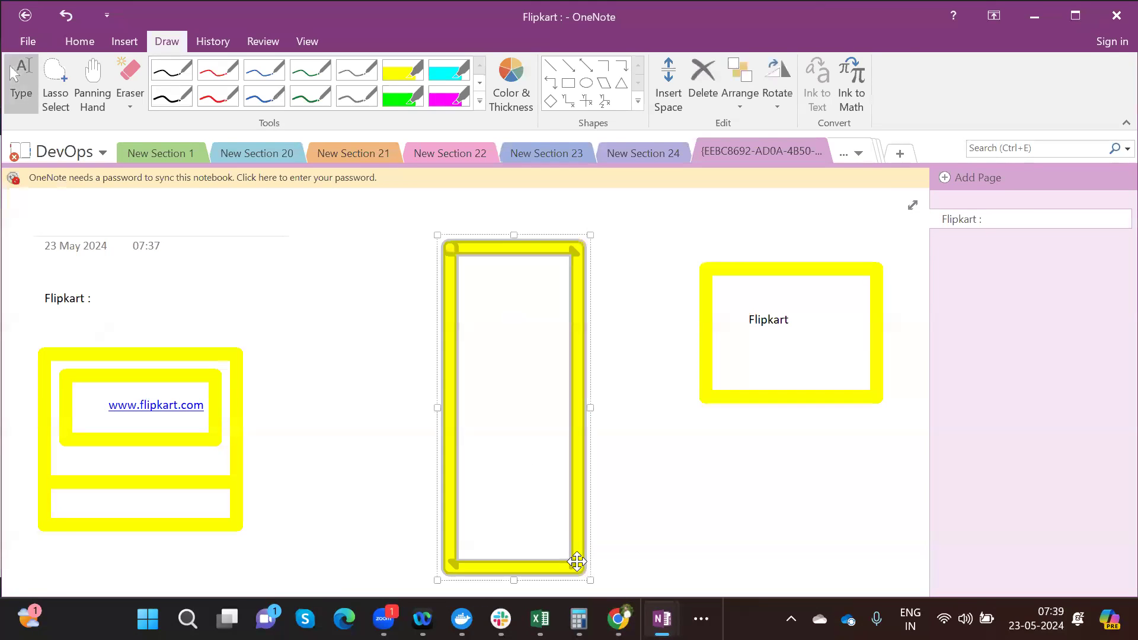
pyautogui.click(471, 222)
pyautogui.write('L')
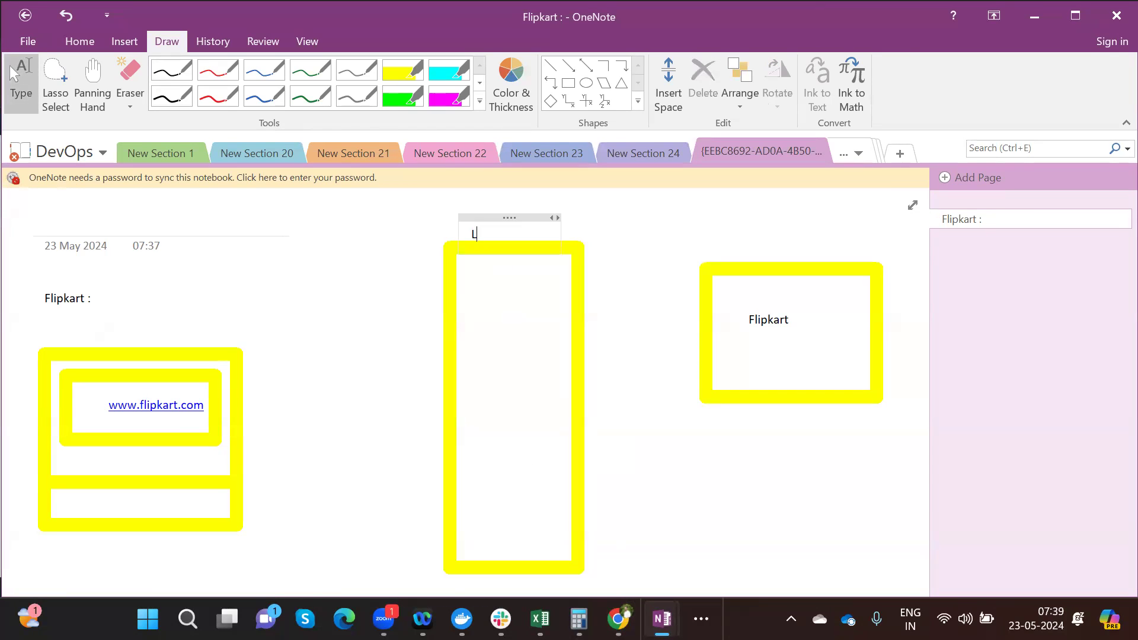
pyautogui.write('oad Balancer')
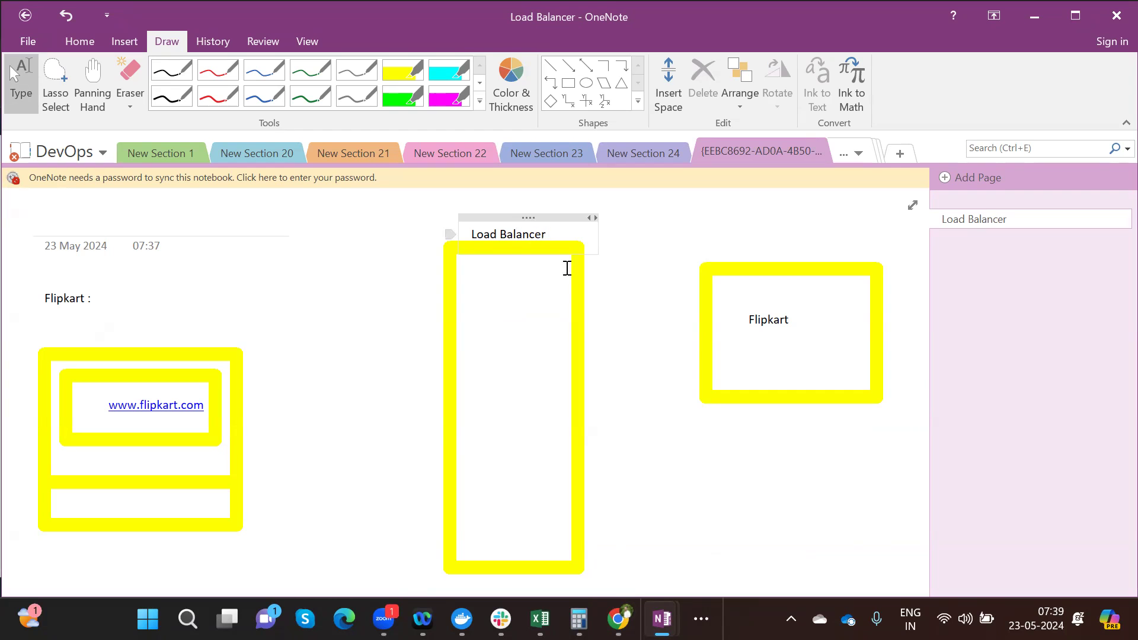
pyautogui.moveTo(618, 619)
pyautogui.click(622, 526)
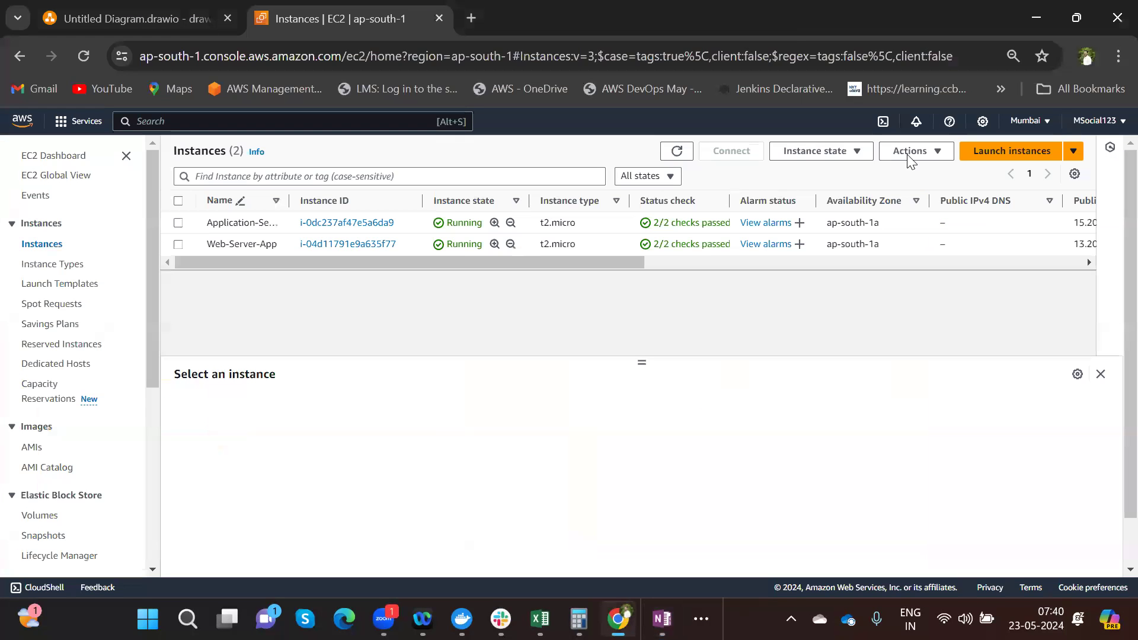
# - Search Google in a new tab for 'what is application load balancer in azure'
pyautogui.click(470, 18)
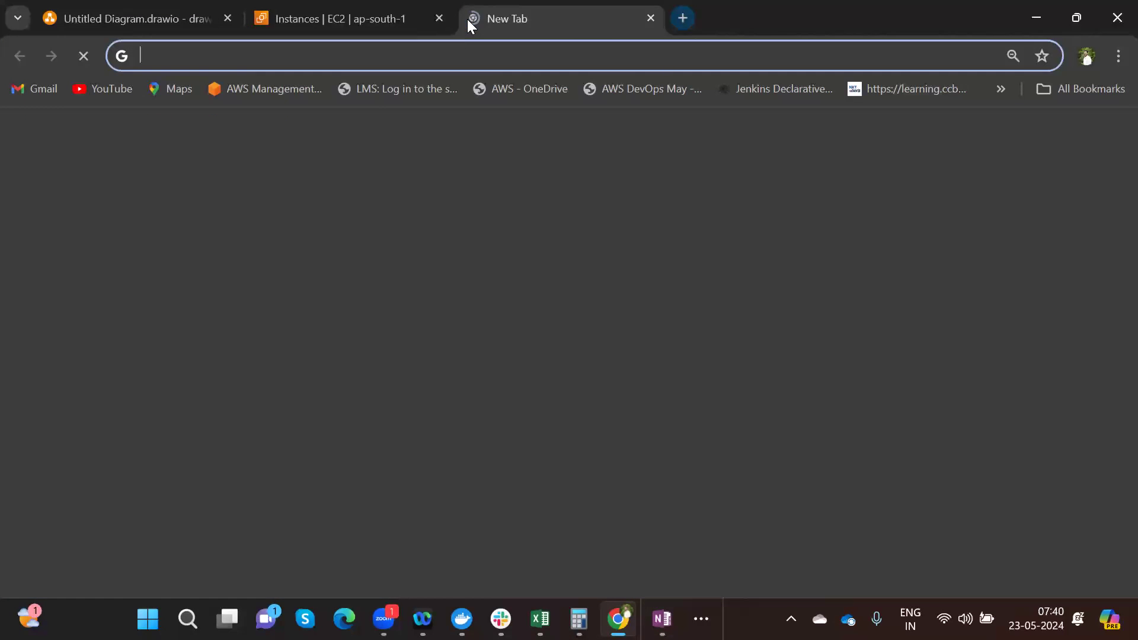
pyautogui.write('ww')
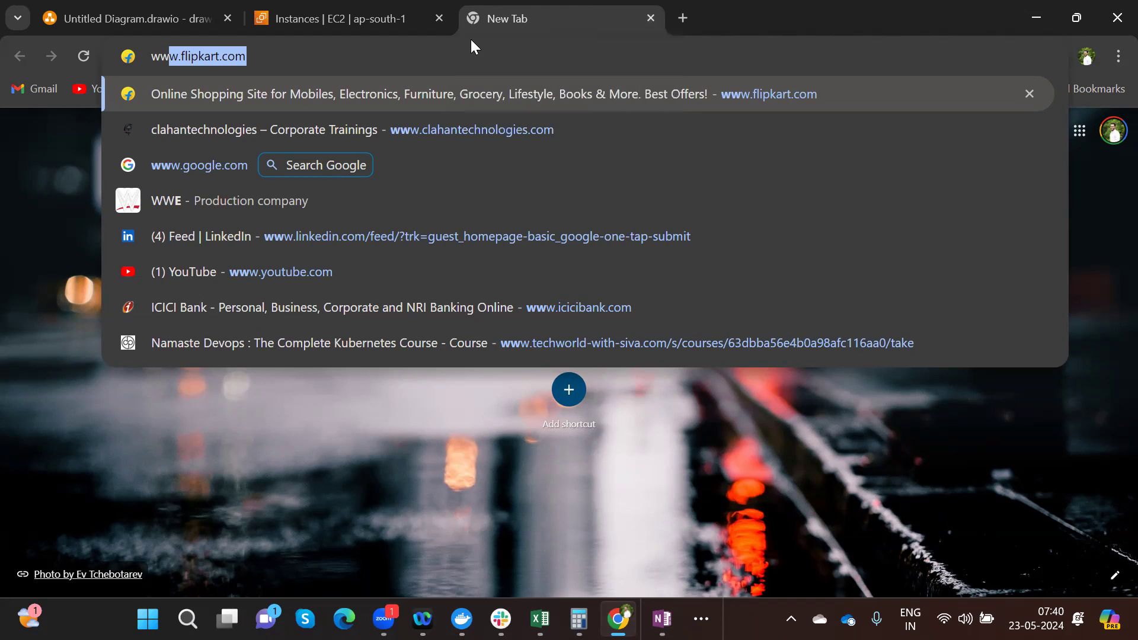
pyautogui.press('Right')
pyautogui.press('BackSpace')
pyautogui.press('BackSpace')
pyautogui.press('BackSpace')
pyautogui.press('BackSpace')
pyautogui.press('BackSpace')
pyautogui.press('BackSpace')
pyautogui.press('BackSpace')
pyautogui.press('BackSpace')
pyautogui.press('BackSpace')
pyautogui.press('BackSpace')
pyautogui.press('BackSpace')
pyautogui.press('BackSpace')
pyautogui.press('BackSpace')
pyautogui.press('BackSpace')
pyautogui.press('BackSpace')
pyautogui.press('BackSpace')
pyautogui.write('hat is ')
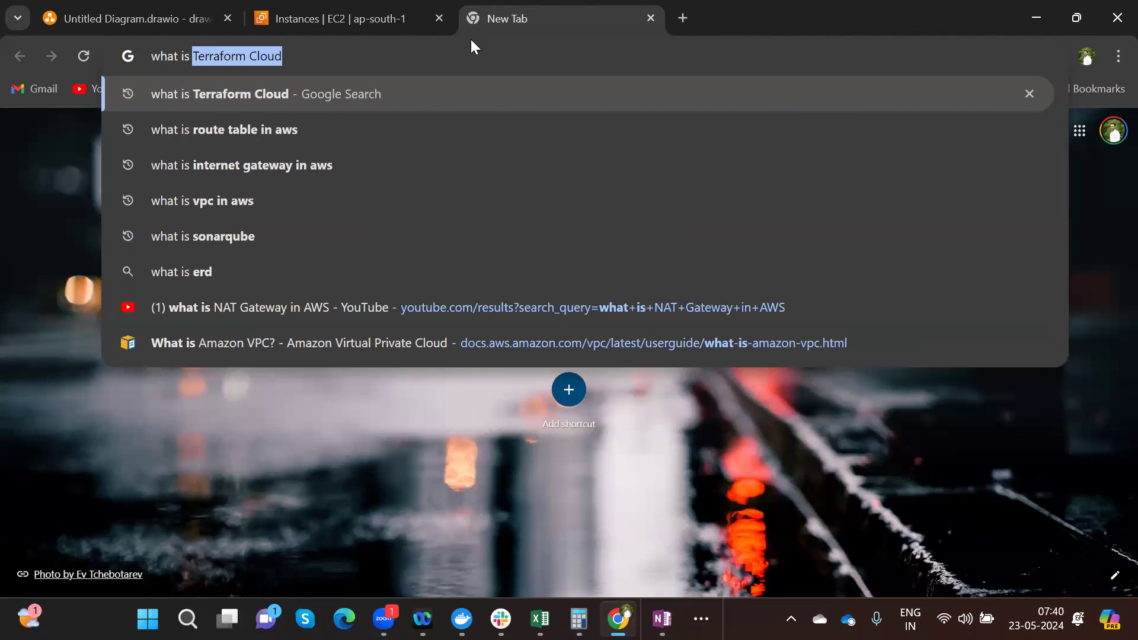
pyautogui.write('L7')
pyautogui.press('BackSpace')
pyautogui.press('BackSpace')
pyautogui.write('Application loa')
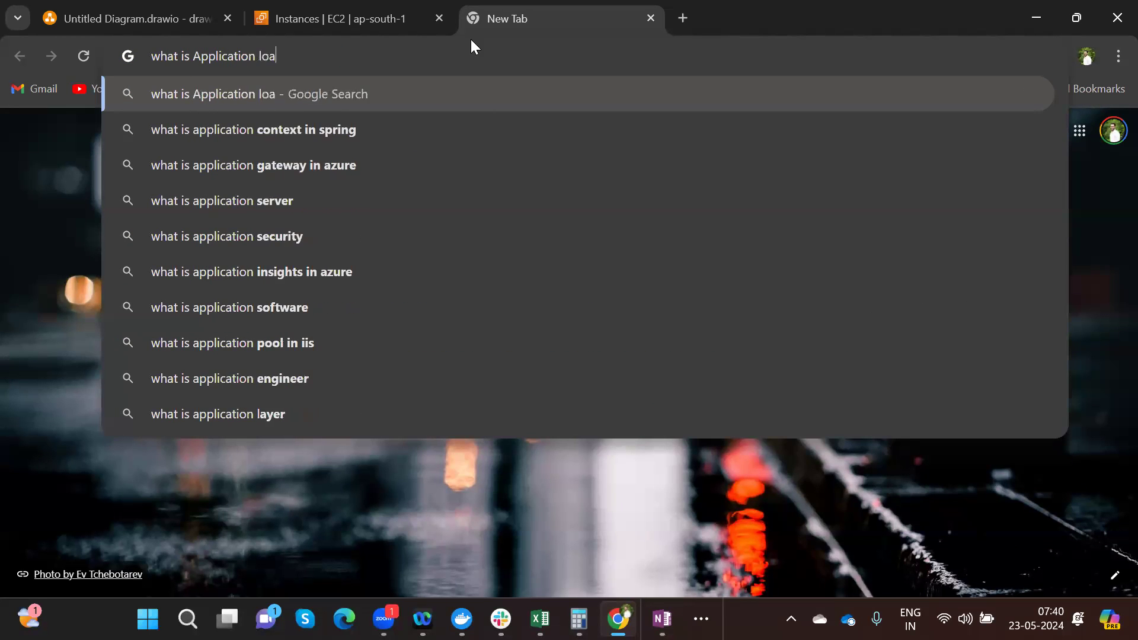
pyautogui.write('dba')
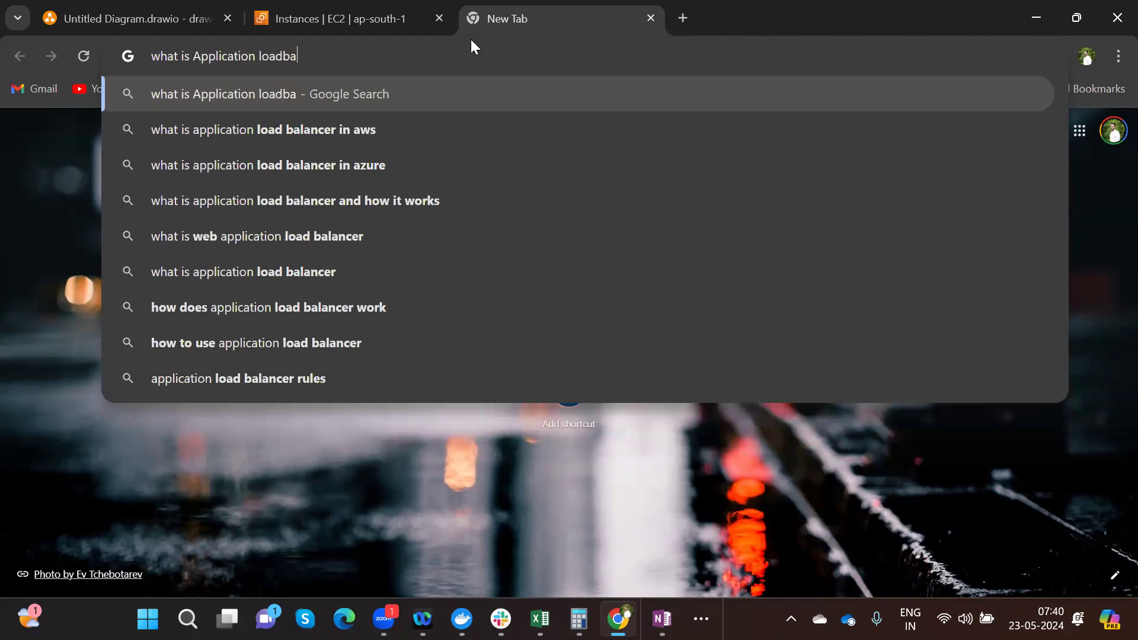
pyautogui.click(250, 152)
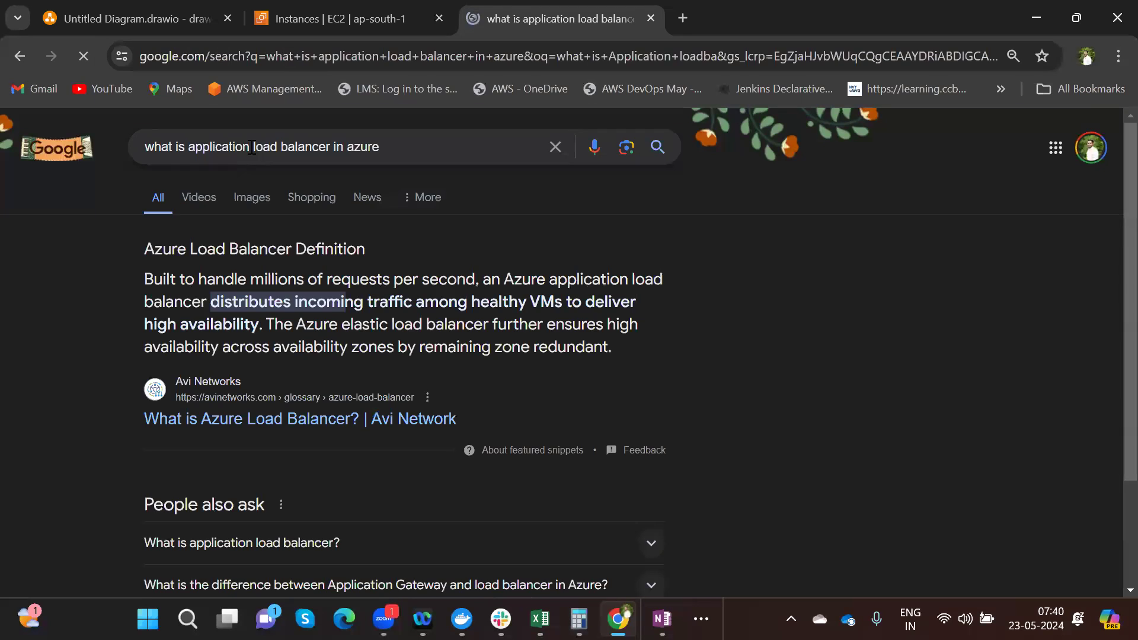
# - Change the search to 'what is application load balancer in aws' and highlight key phrases of its definition
pyautogui.click(385, 148)
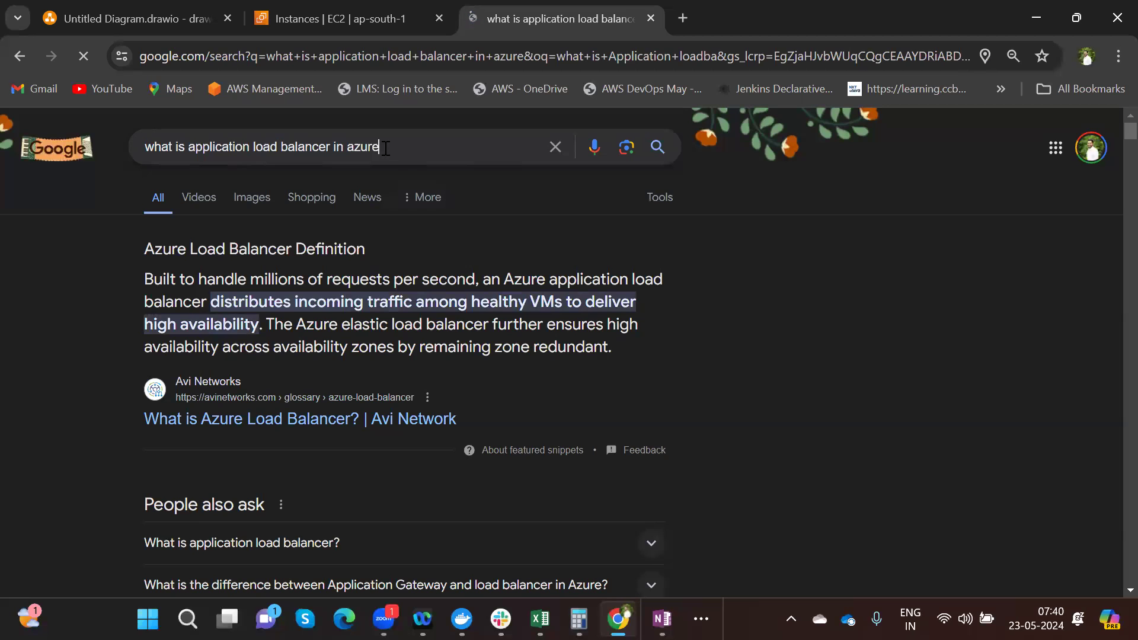
pyautogui.press('BackSpace')
pyautogui.press('BackSpace')
pyautogui.press('BackSpace')
pyautogui.press('BackSpace')
pyautogui.write('ws')
pyautogui.press('Return')
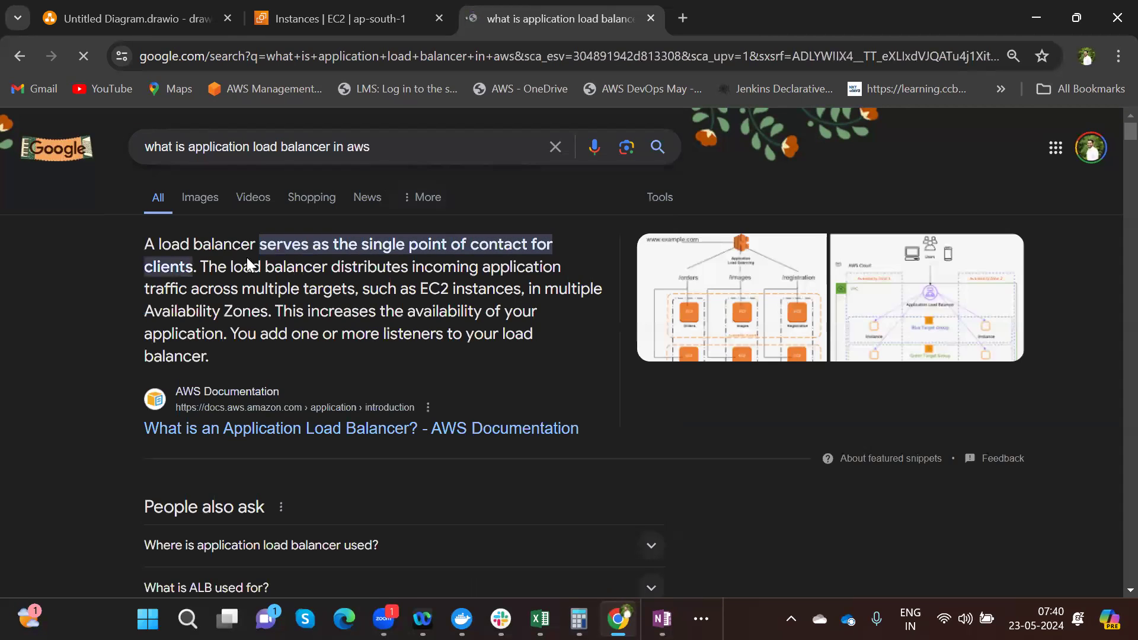
pyautogui.moveTo(142, 245); pyautogui.dragTo(215, 248)
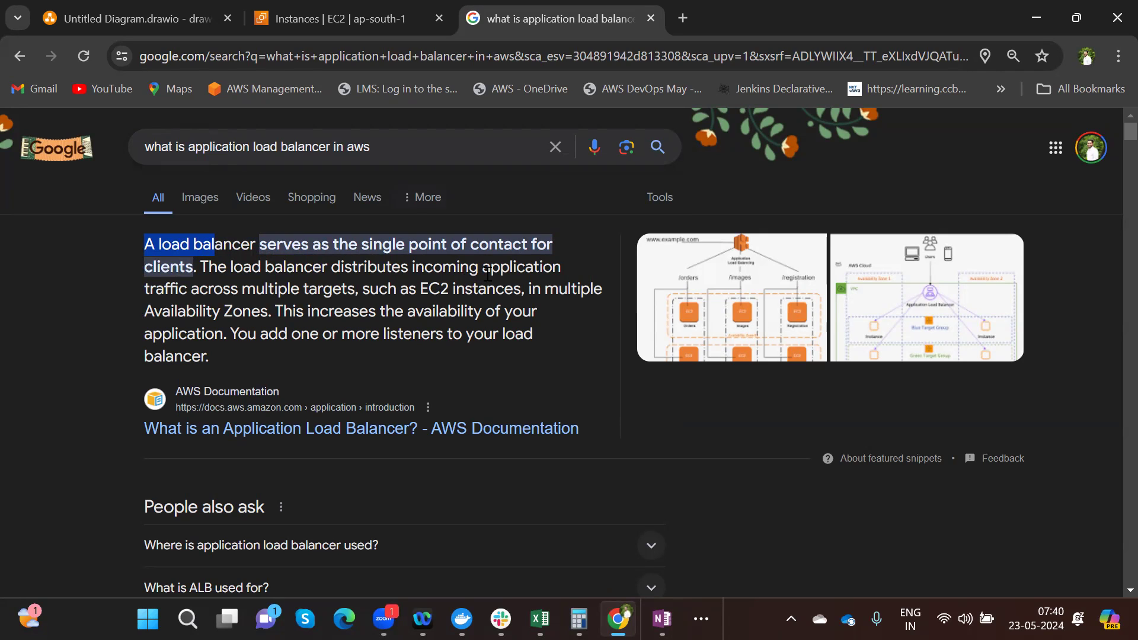
pyautogui.moveTo(243, 295); pyautogui.dragTo(356, 295)
pyautogui.click(358, 294)
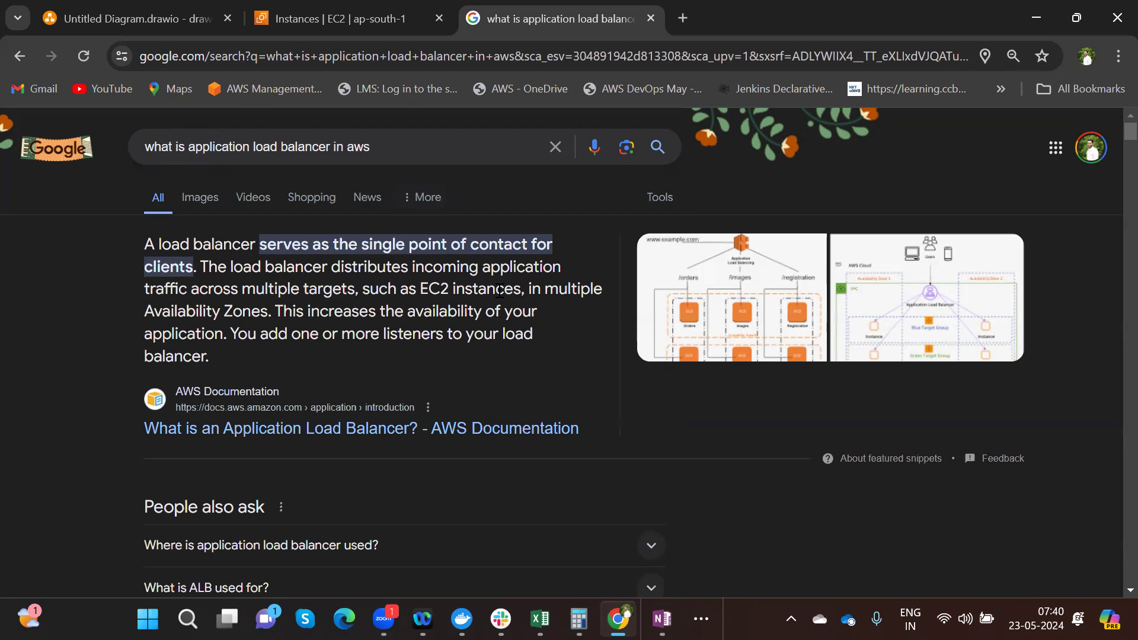
pyautogui.moveTo(276, 311); pyautogui.dragTo(514, 348)
pyautogui.click(243, 333)
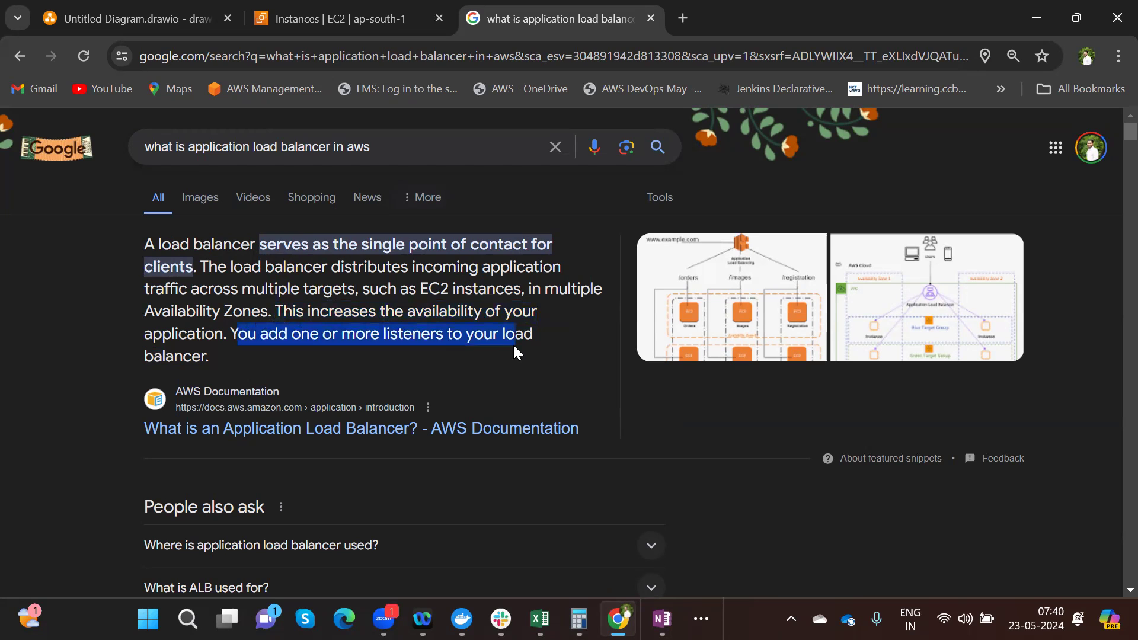
# - Expand 'Where is application load balancer used?', highlight its key phrases, and scroll back to the top snippet
pyautogui.click(657, 553)
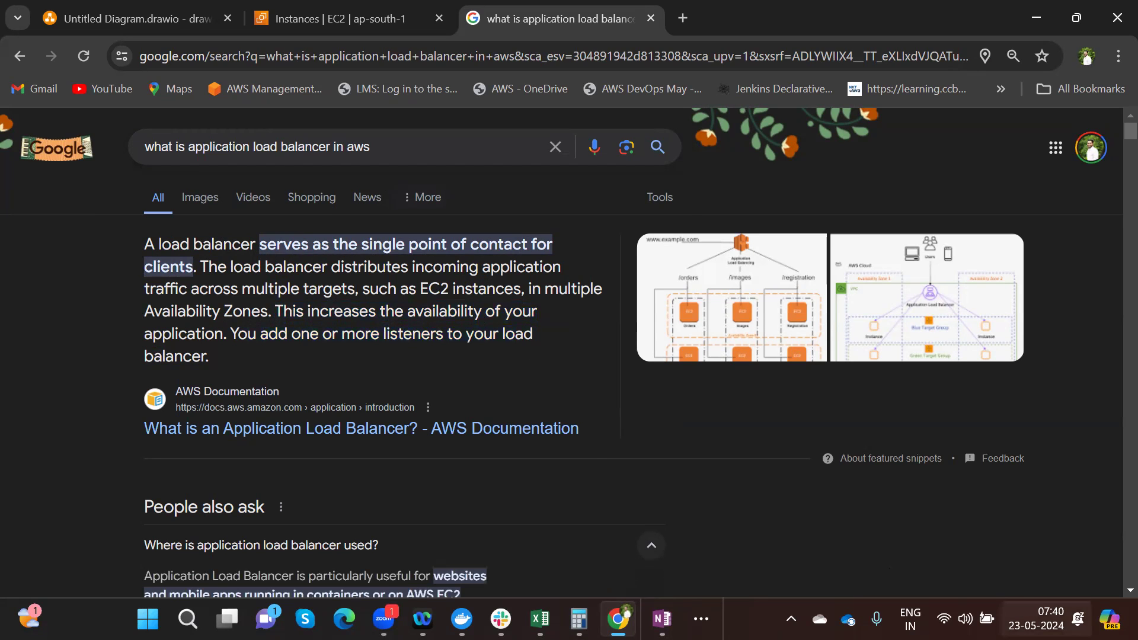
pyautogui.scroll(-2, 1111, 595)
pyautogui.scroll(-1, 1110, 596)
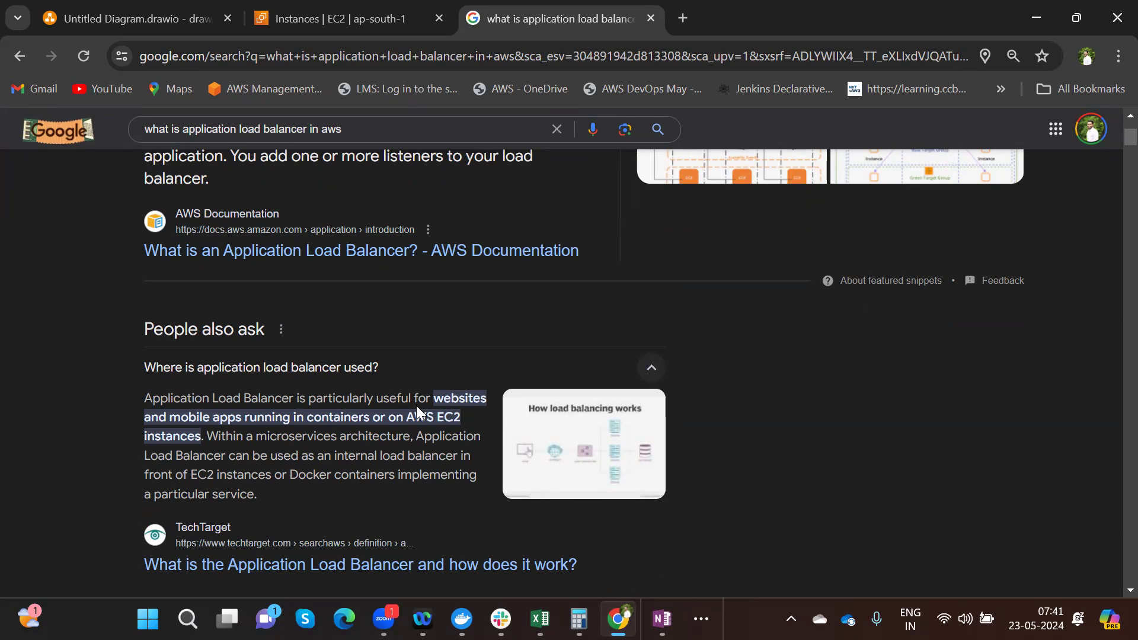
pyautogui.moveTo(294, 396); pyautogui.dragTo(480, 405)
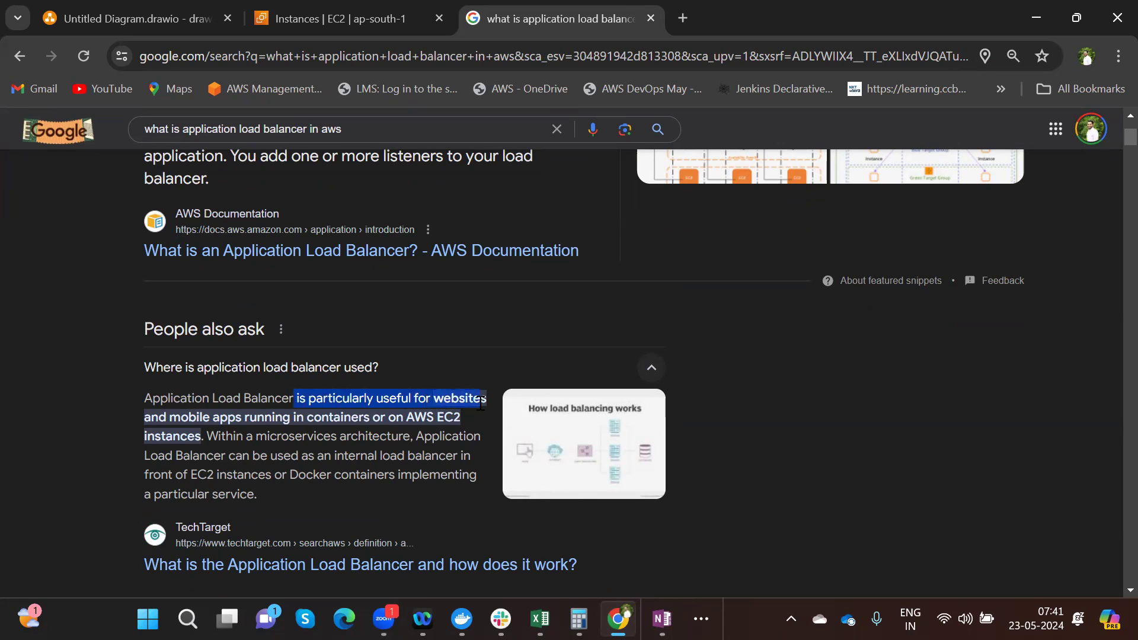
pyautogui.click(184, 419)
pyautogui.moveTo(183, 419); pyautogui.dragTo(461, 419)
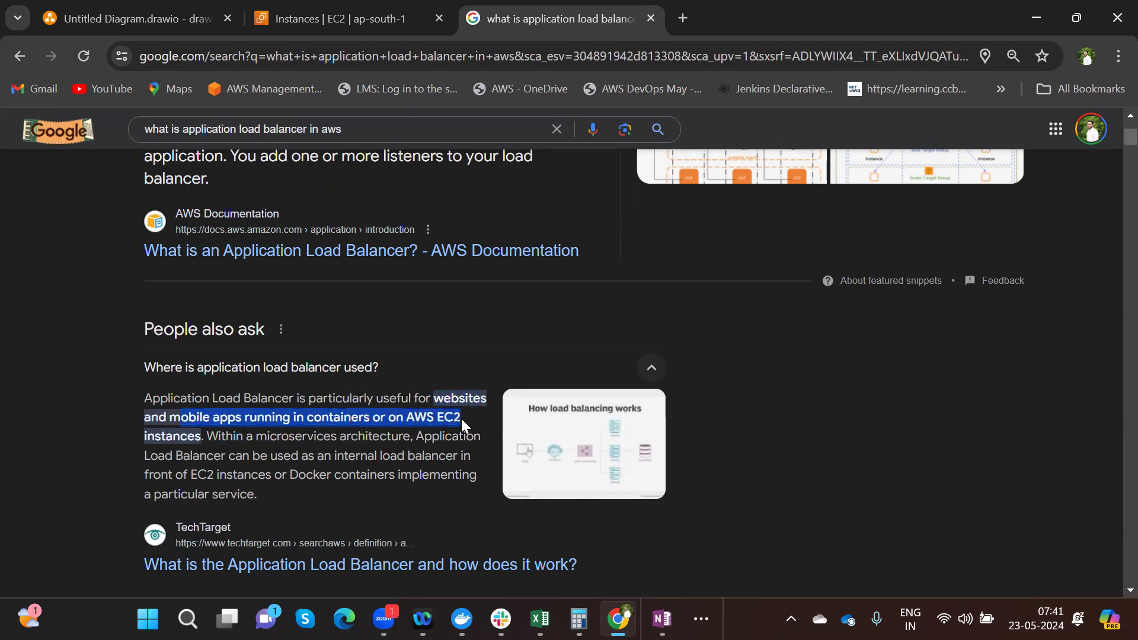
pyautogui.moveTo(206, 438); pyautogui.dragTo(399, 437)
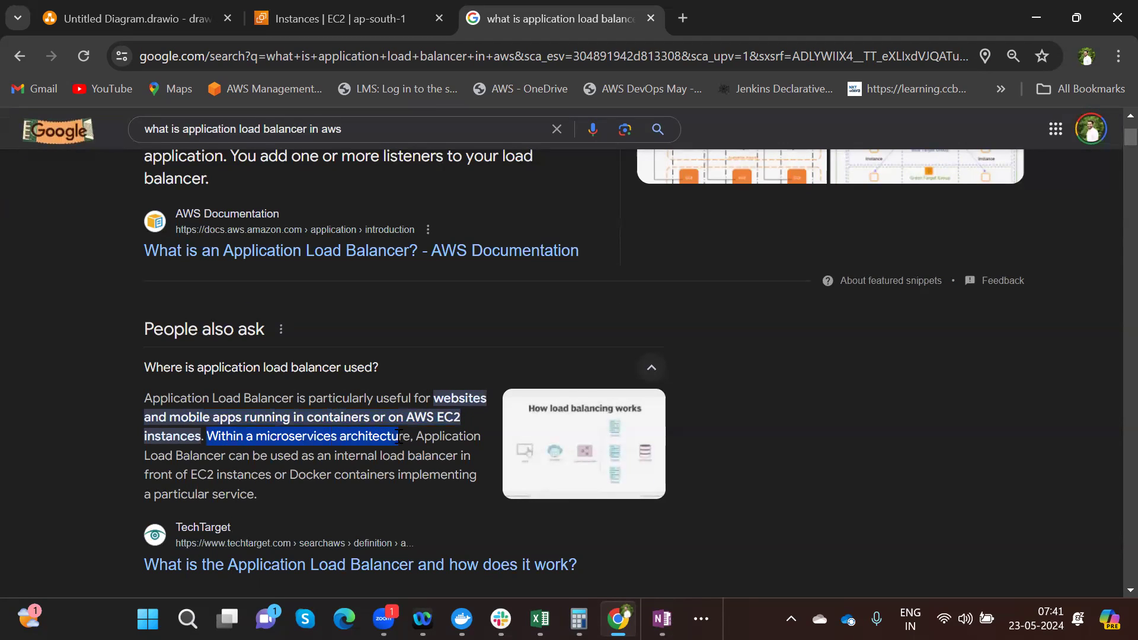
pyautogui.click(266, 458)
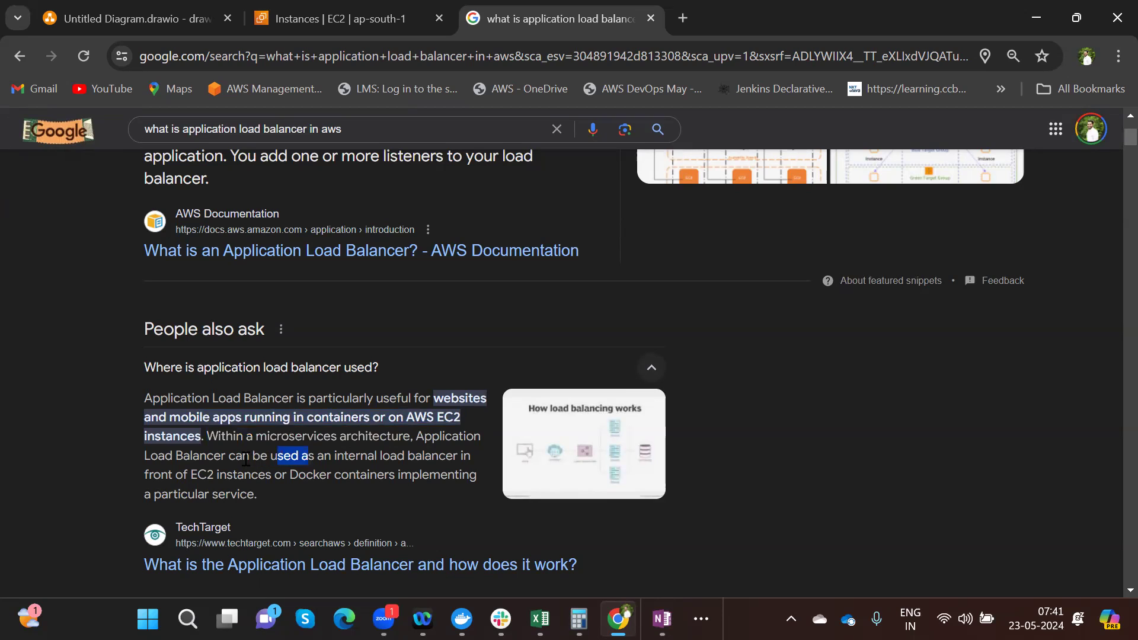
pyautogui.moveTo(264, 458); pyautogui.dragTo(478, 461)
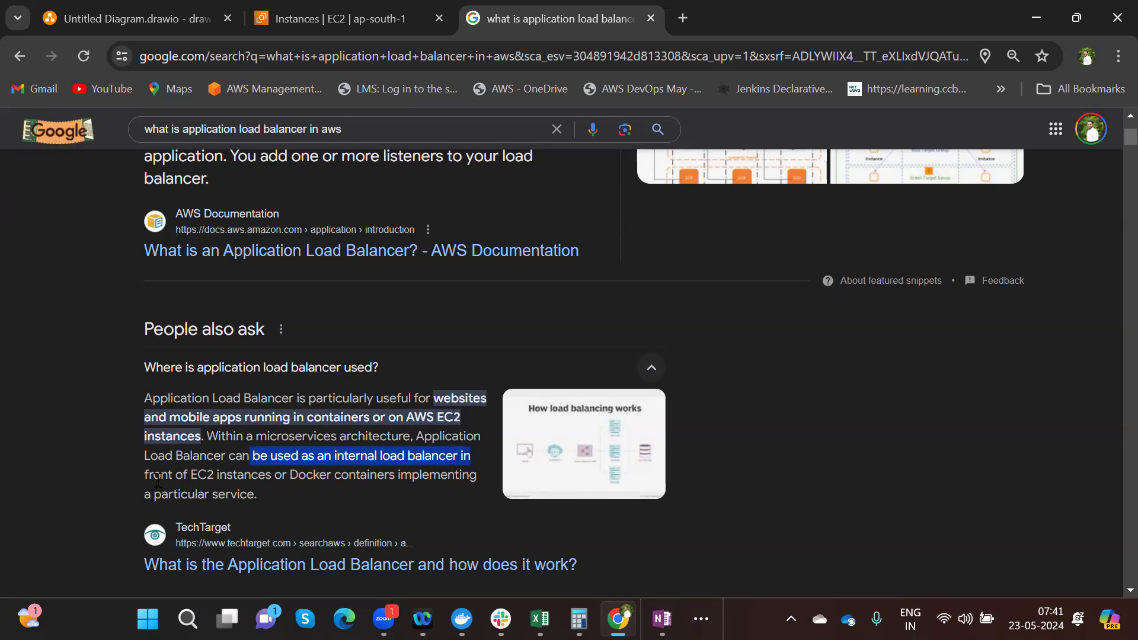
pyautogui.moveTo(158, 472); pyautogui.dragTo(323, 479)
pyautogui.moveTo(392, 485); pyautogui.dragTo(328, 486)
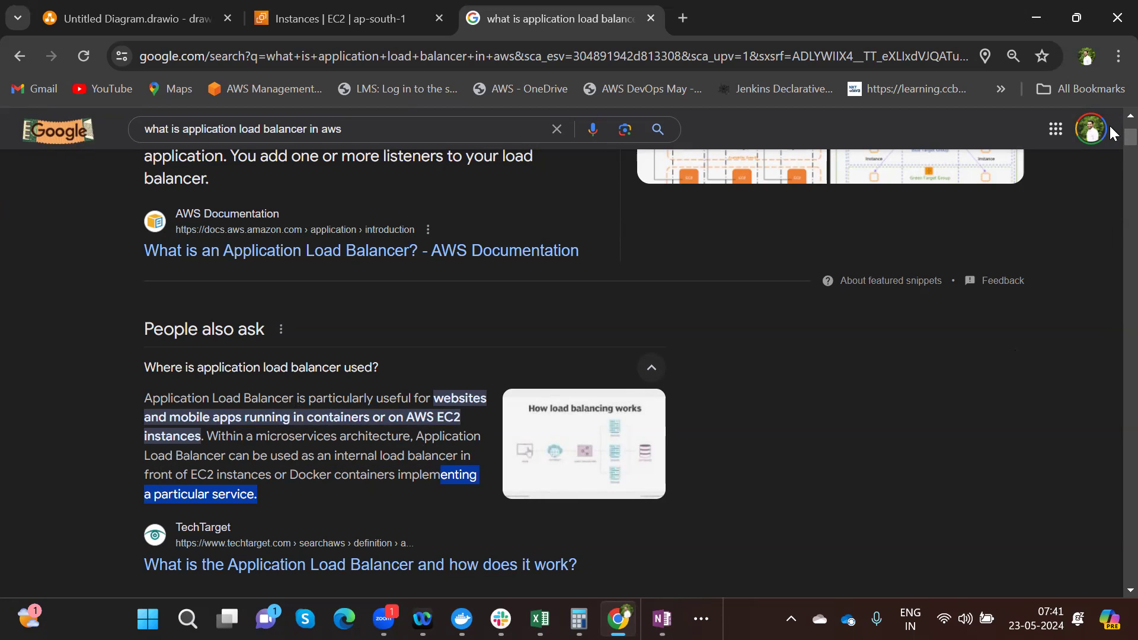
pyautogui.scroll(3, 1110, 126)
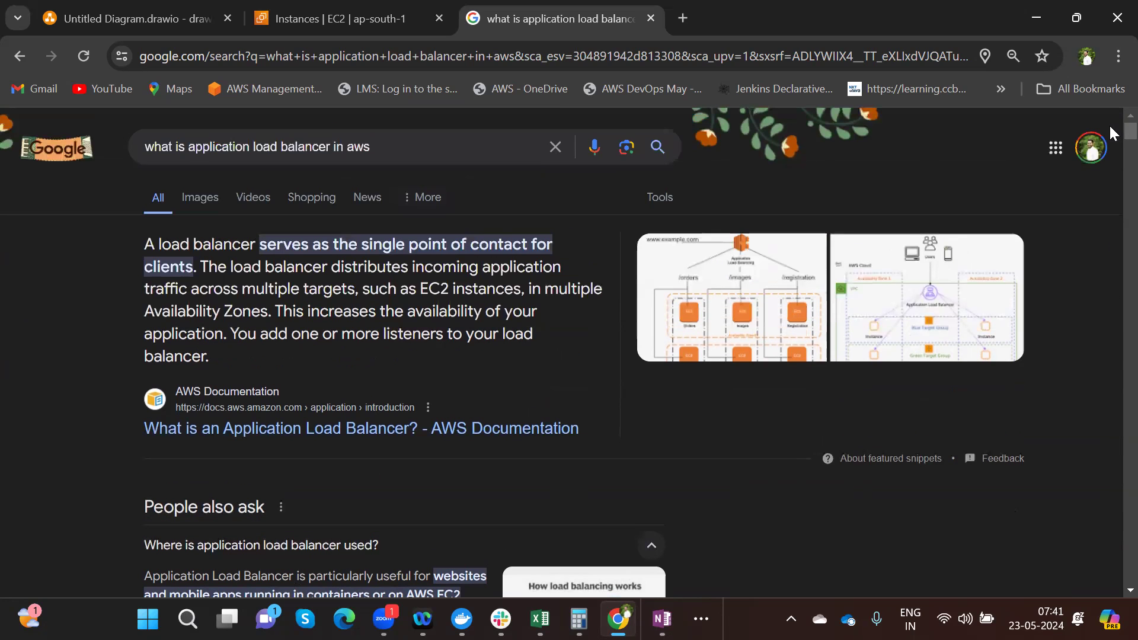
# - Open the AWS blog post on ALB weighted target groups from its diagram, then return to the OneNote Load Balancer page
pyautogui.click(926, 310)
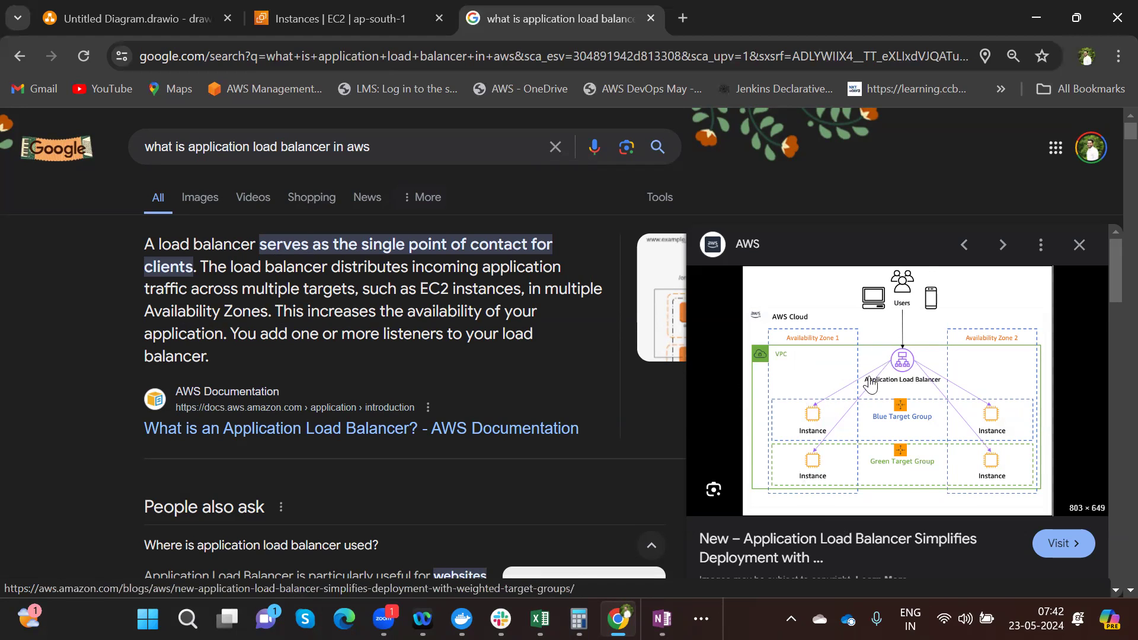
pyautogui.click(853, 544)
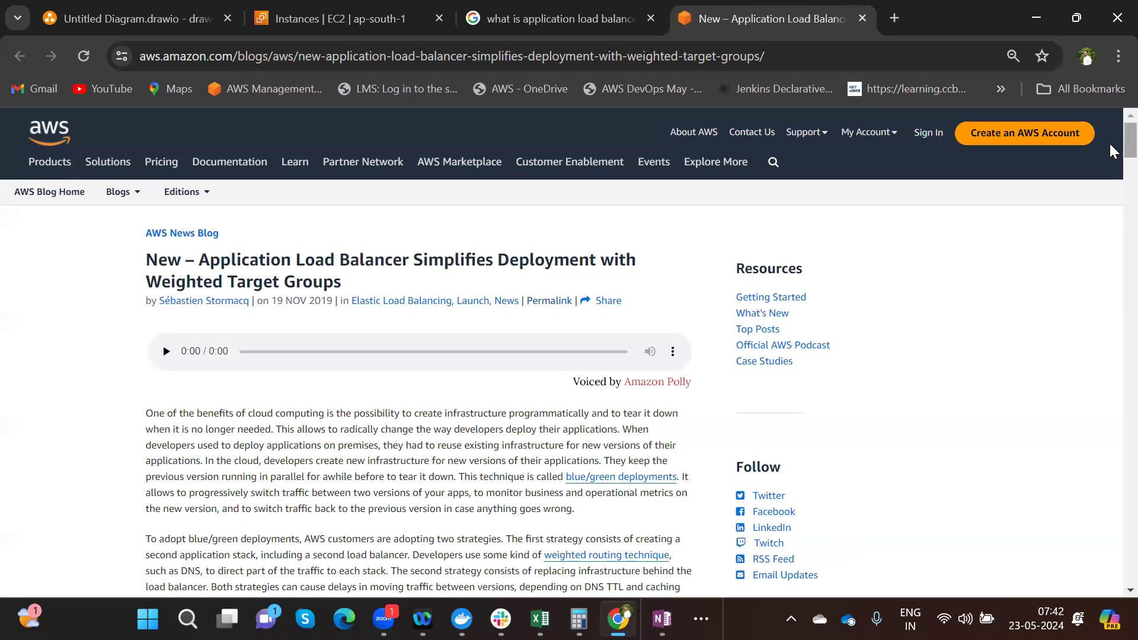
pyautogui.moveTo(1110, 144); pyautogui.dragTo(1110, 197)
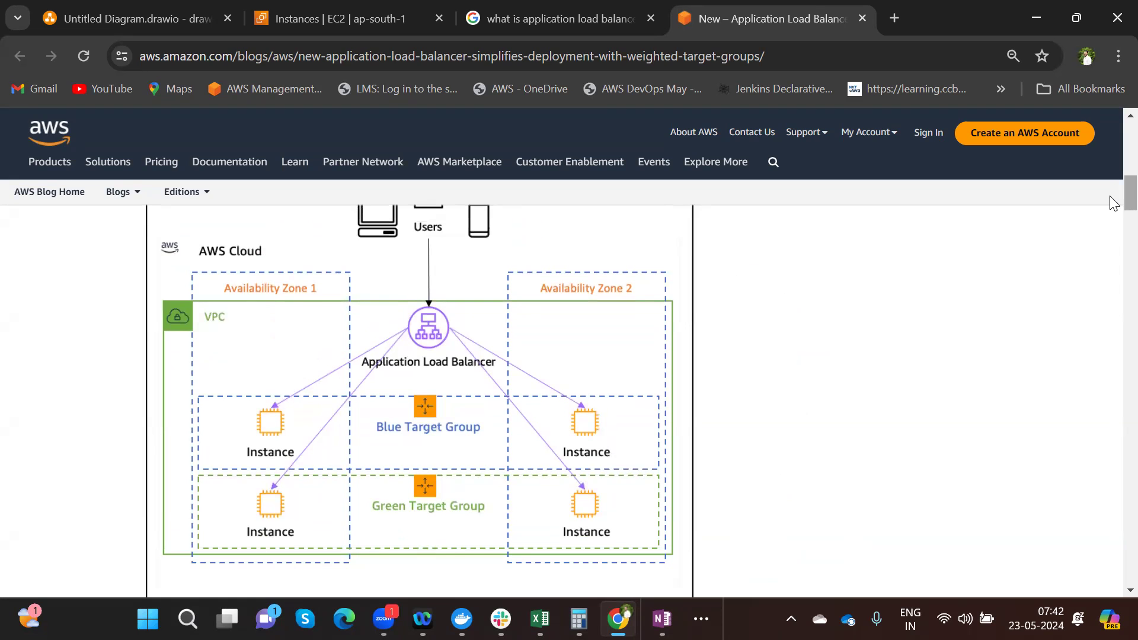
pyautogui.click(662, 619)
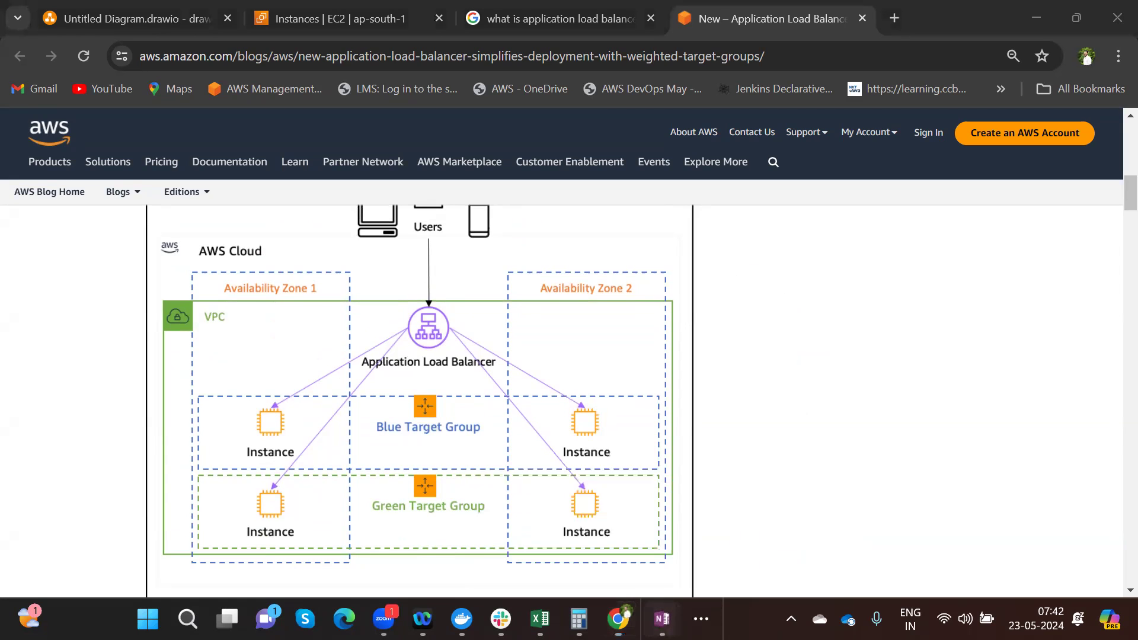
pyautogui.click(725, 496)
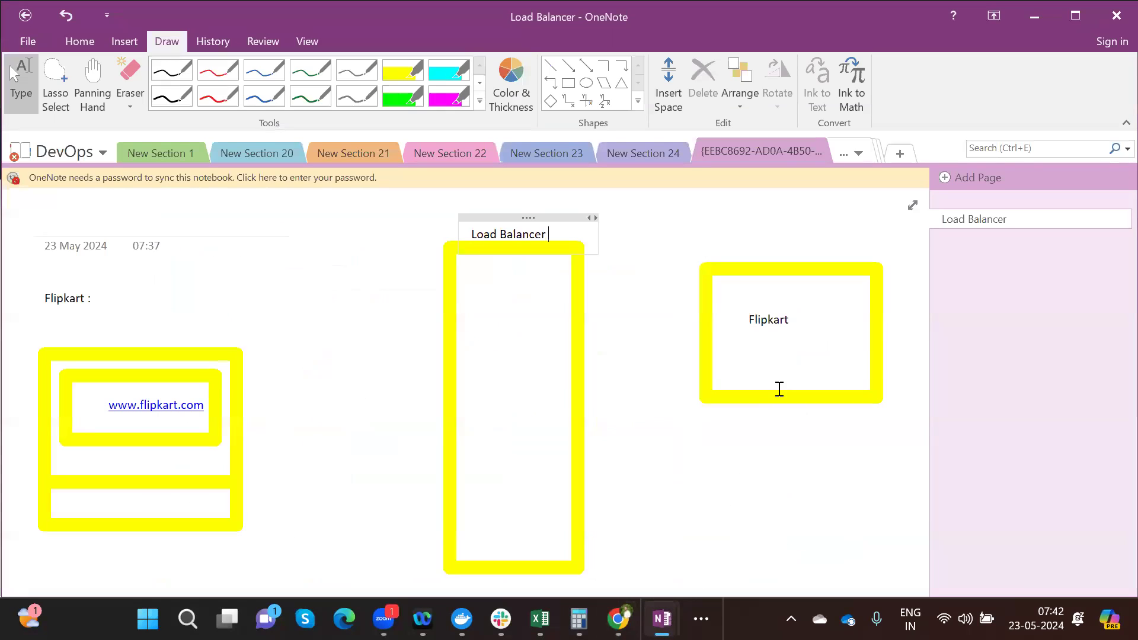
# - Type END USER under 'Flipkart :' for the left box and 'Server' above the right Flipkart box
pyautogui.click(103, 333)
pyautogui.write('END USER')
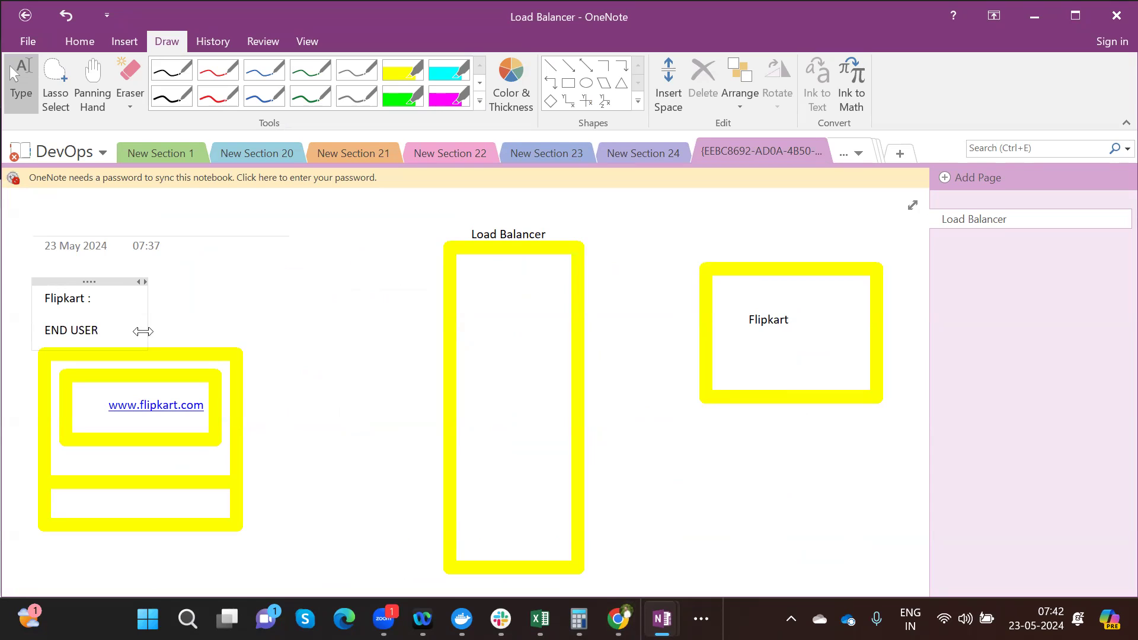
pyautogui.click(770, 254)
pyautogui.write('Server')
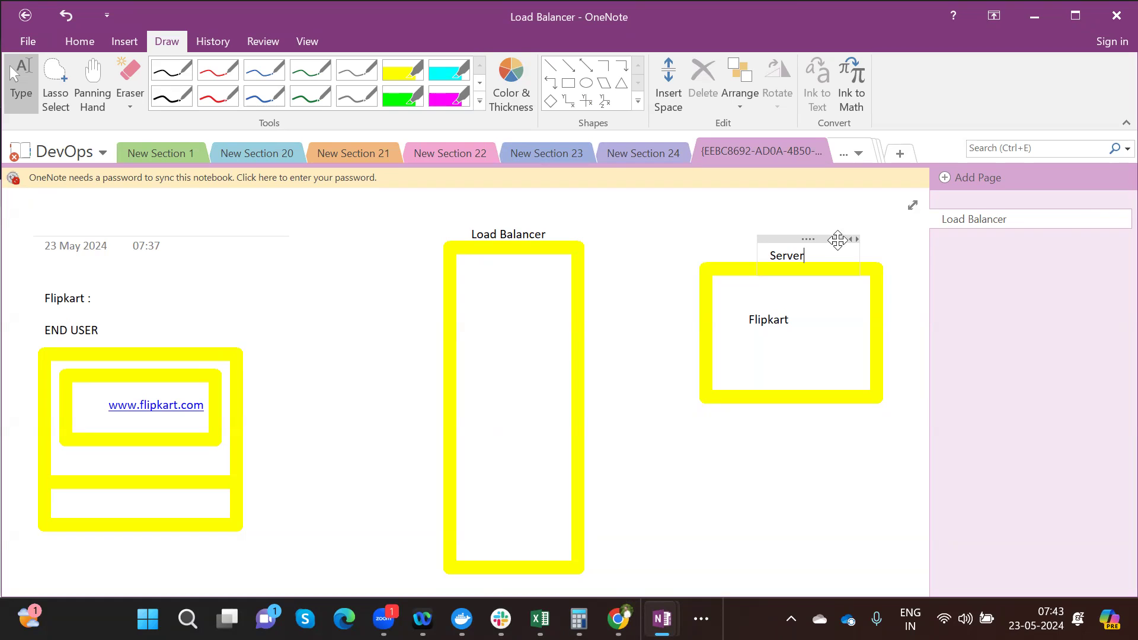
pyautogui.click(568, 65)
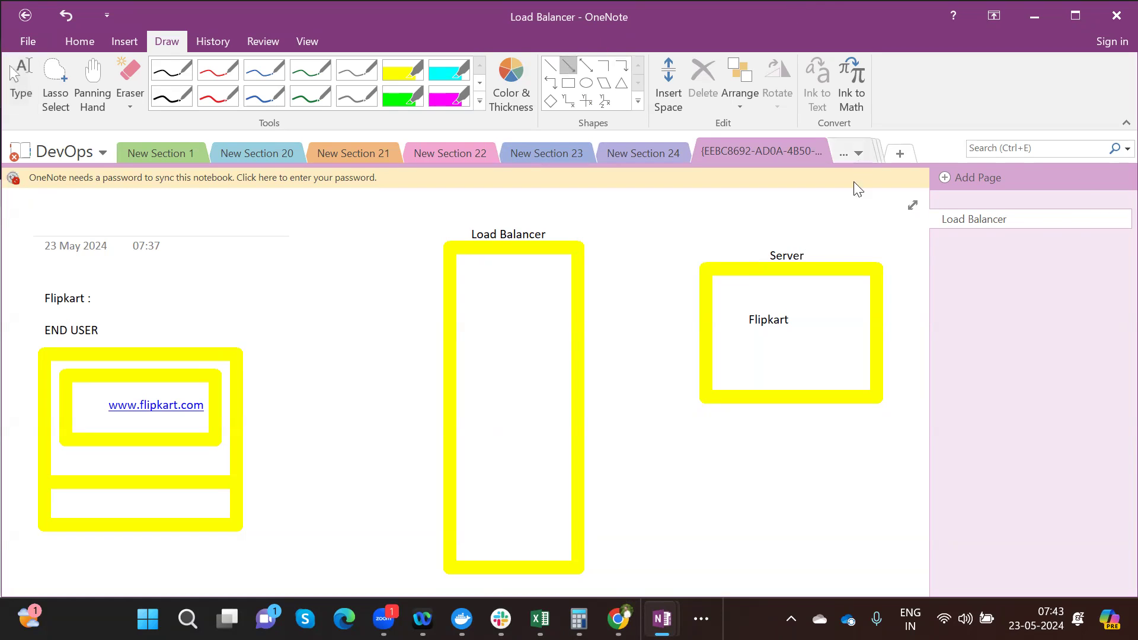
# - Draw an arrow from the END USER box to the Load Balancer box, deleting a stray arrow to Server
pyautogui.moveTo(188, 355)
pyautogui.mouseDown()
pyautogui.moveTo(378, 332)
pyautogui.moveTo(436, 310)
pyautogui.mouseUp()
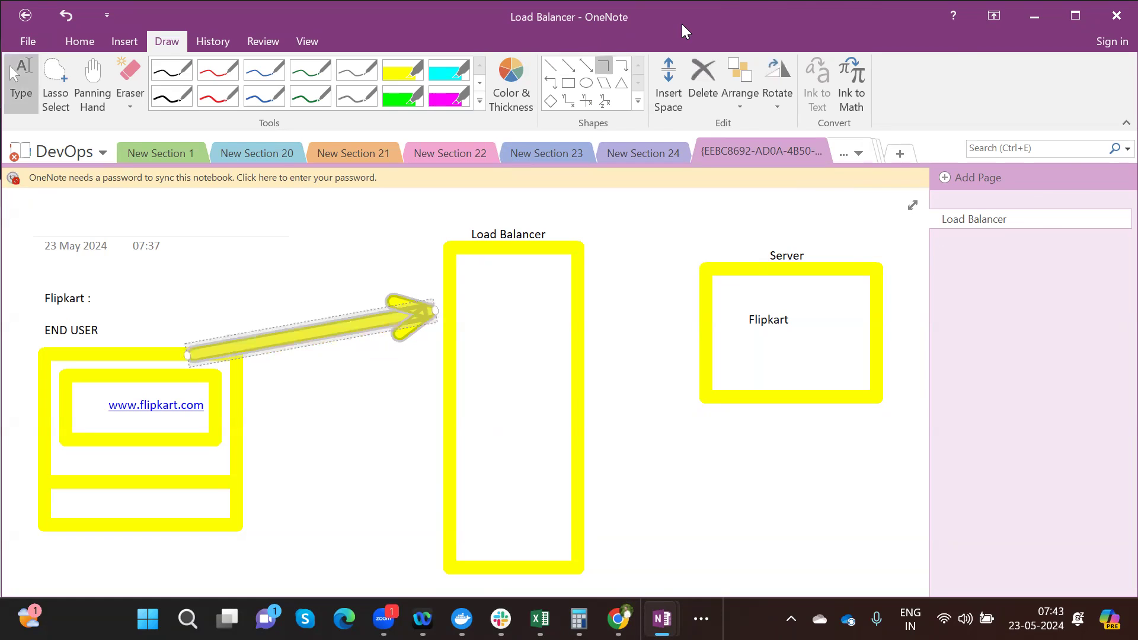
pyautogui.click(568, 65)
pyautogui.moveTo(572, 312); pyautogui.dragTo(709, 309)
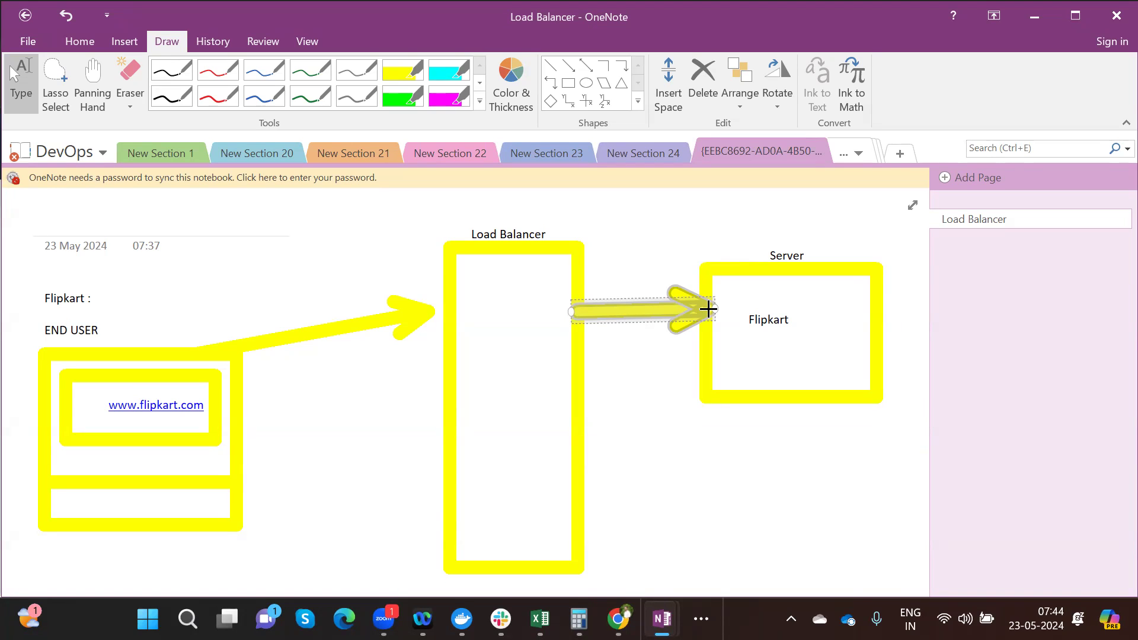
pyautogui.press('Delete')
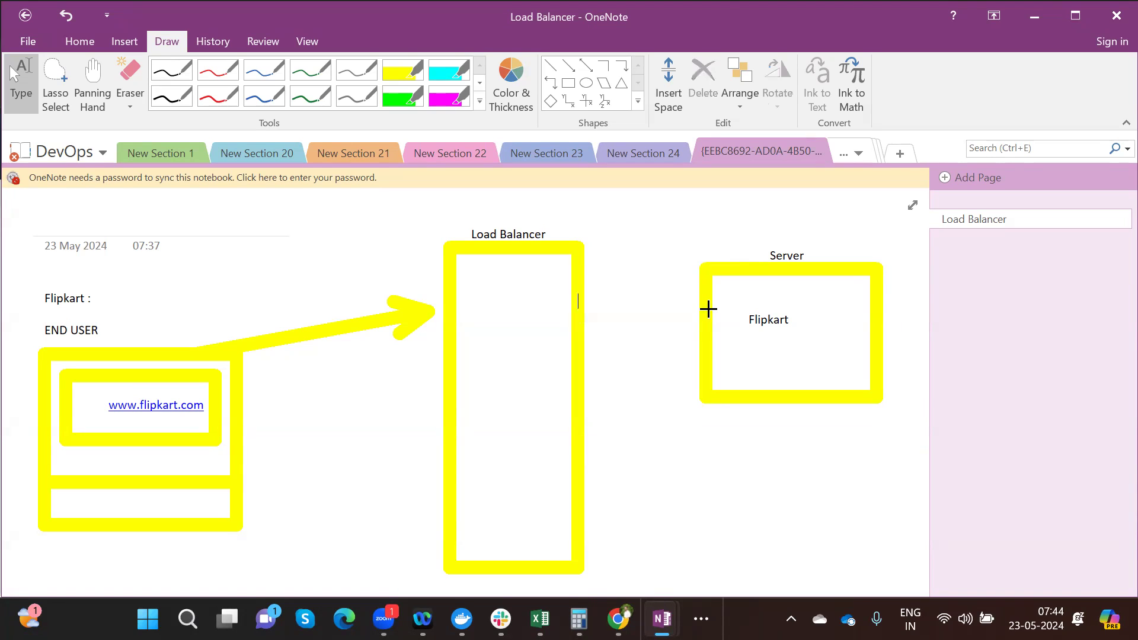
# - Add a second 'Server' box reading 'Flipkart' below the first, plus a Load Balancer-to-upper-Server arrow
pyautogui.click(568, 83)
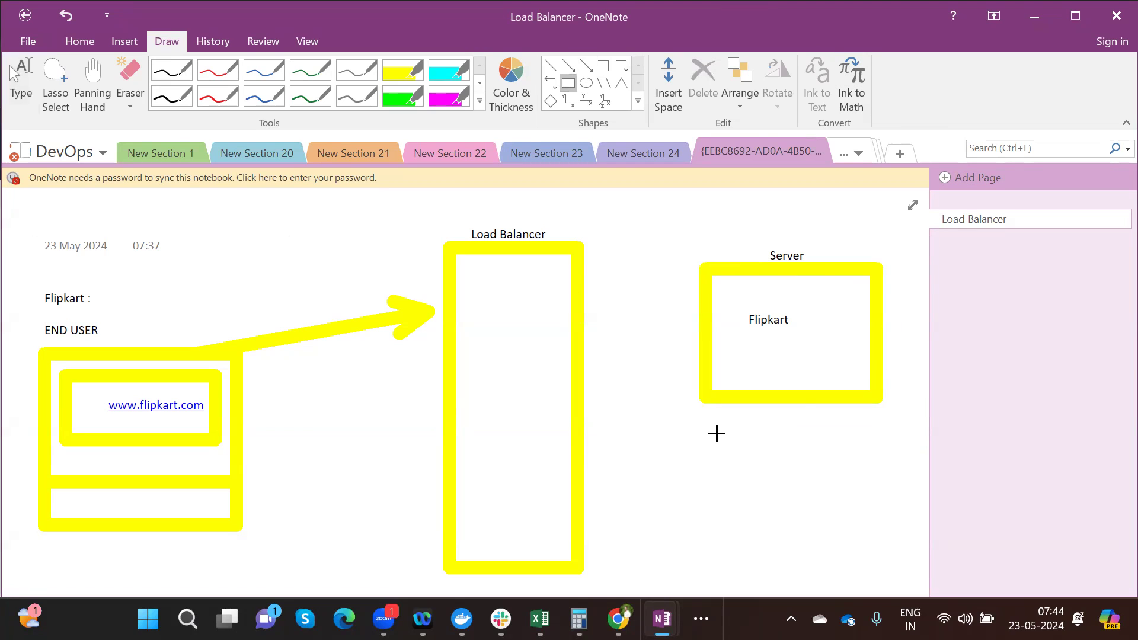
pyautogui.moveTo(716, 434)
pyautogui.mouseDown()
pyautogui.moveTo(899, 518)
pyautogui.moveTo(883, 543)
pyautogui.moveTo(891, 551)
pyautogui.mouseUp()
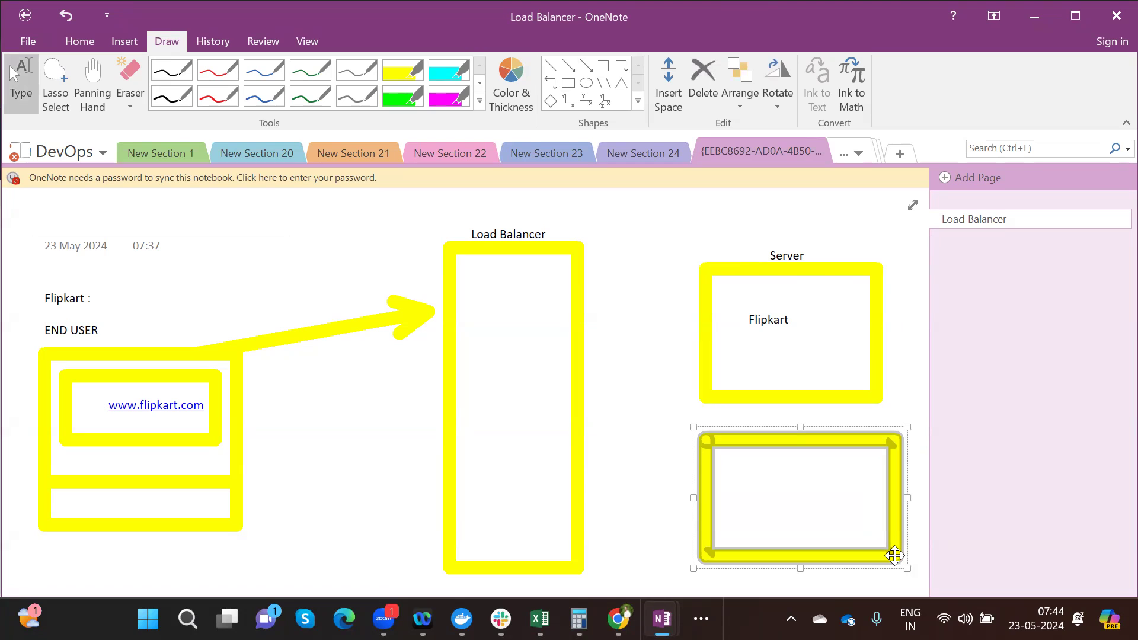
pyautogui.click(774, 424)
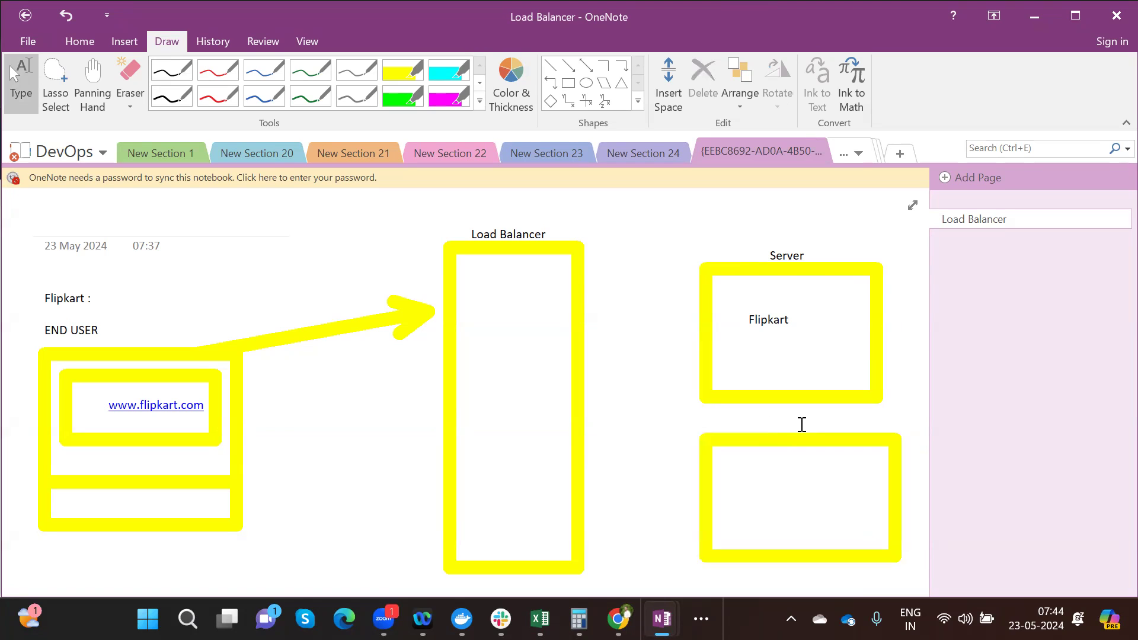
pyautogui.write('Server')
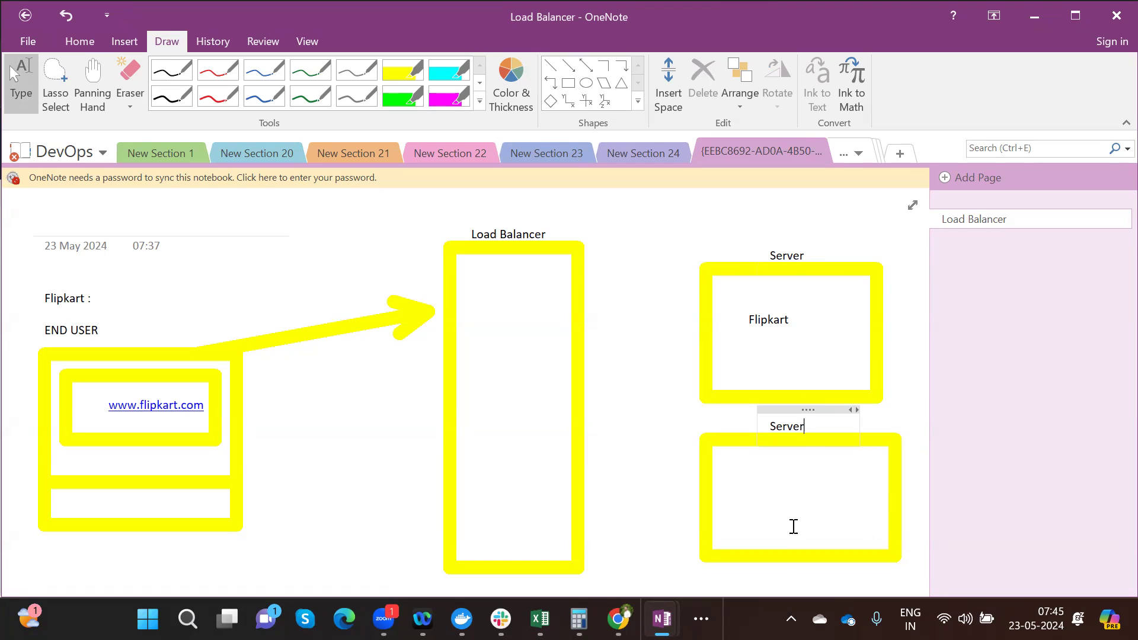
pyautogui.click(787, 489)
pyautogui.write('Flipkart')
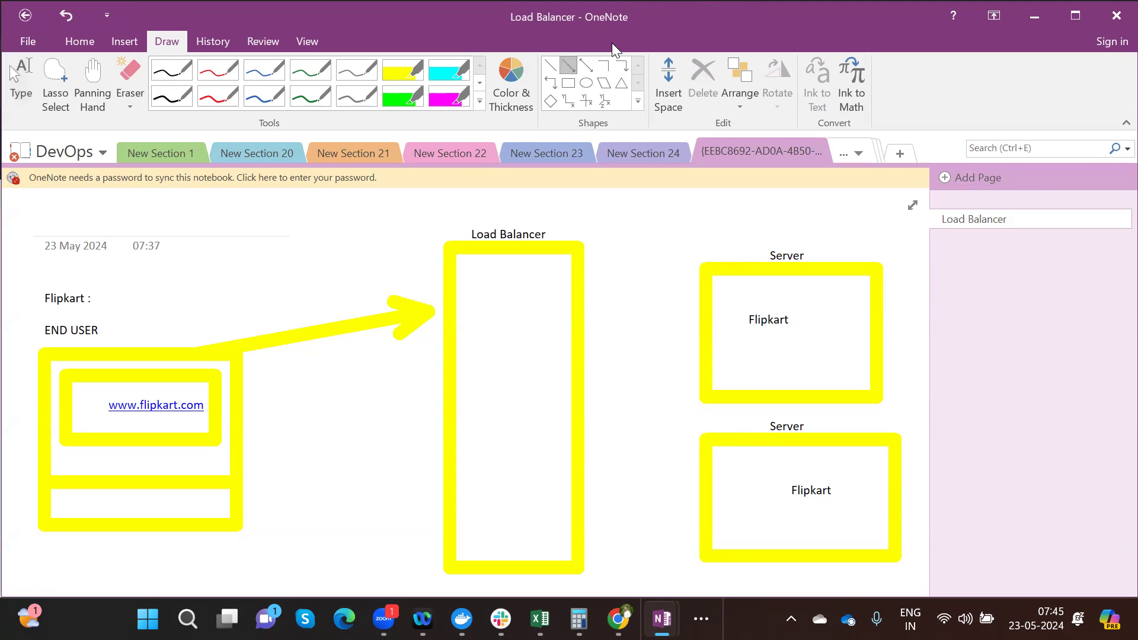
pyautogui.moveTo(596, 290)
pyautogui.mouseDown()
pyautogui.moveTo(731, 344)
pyautogui.moveTo(711, 335)
pyautogui.mouseUp()
pyautogui.click(568, 65)
# - Draw a second End User-to-Load Balancer arrow and an arrow from Load Balancer to the lower Server
pyautogui.moveTo(244, 437); pyautogui.dragTo(456, 352)
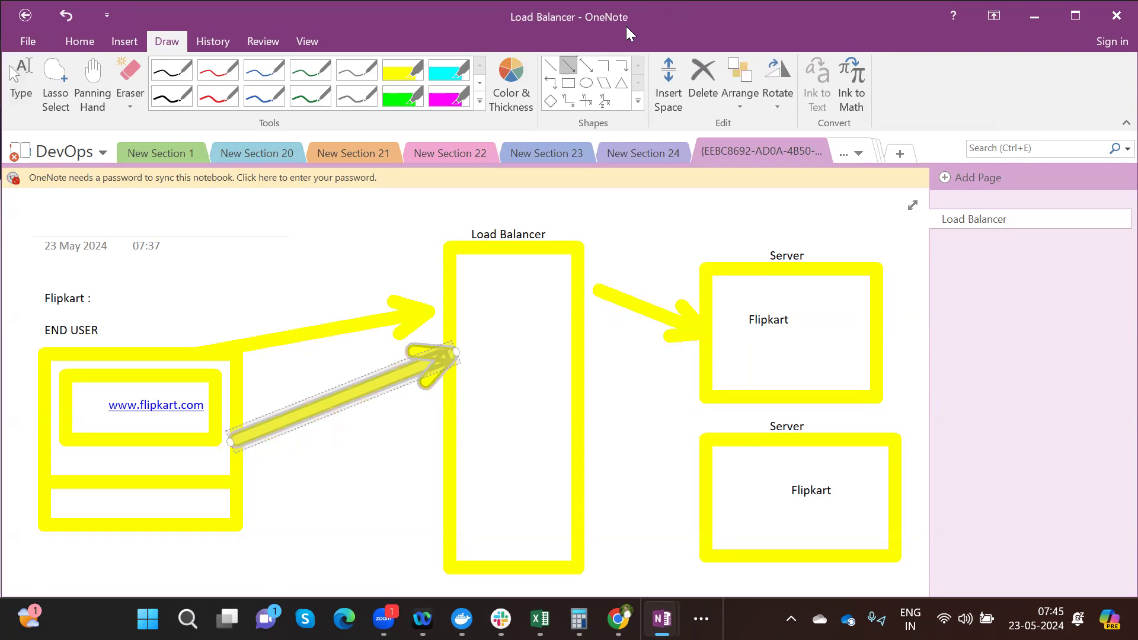
pyautogui.moveTo(573, 350); pyautogui.dragTo(709, 474)
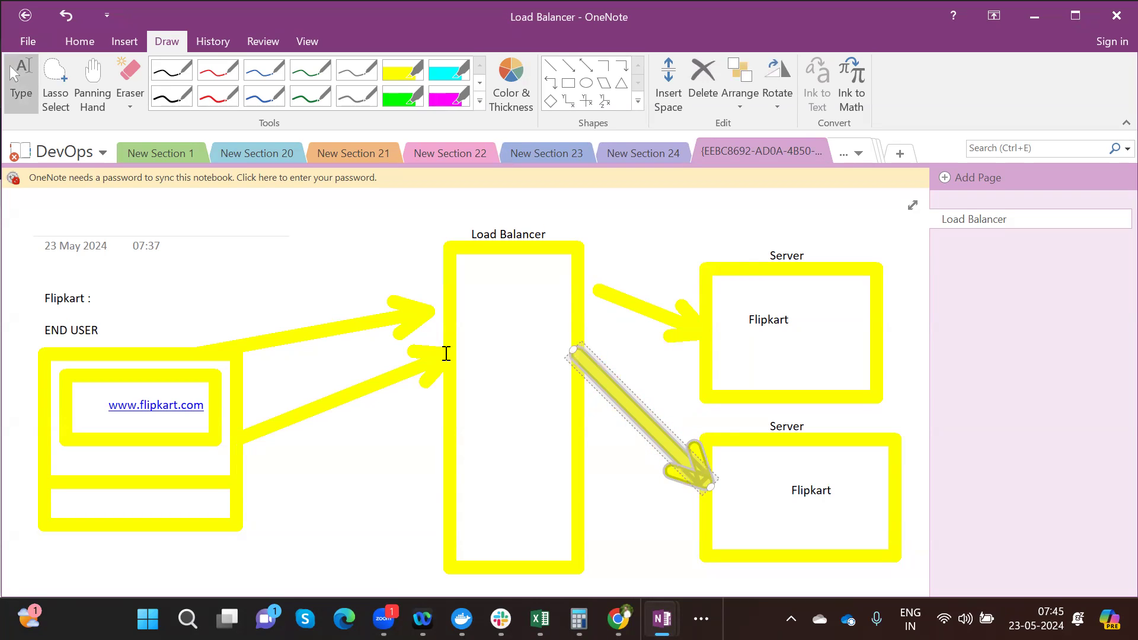
pyautogui.click(223, 247)
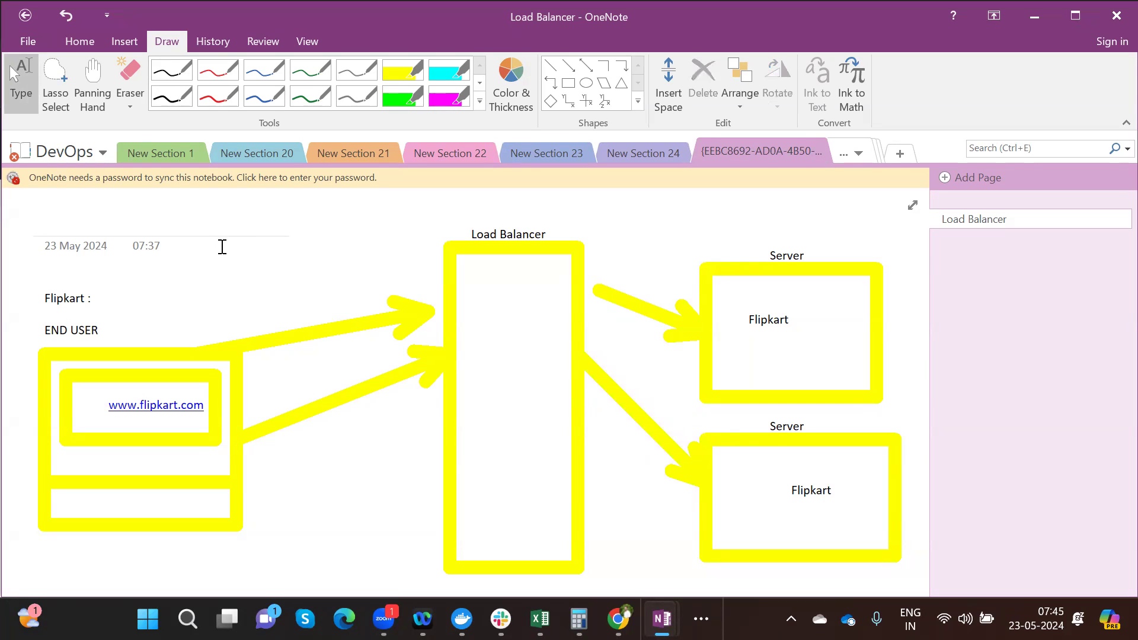
# - Type note '1. Incoming Traffic which is coming towards my application -- Load Balancer will accept the incoming traffic'
pyautogui.write('1.')
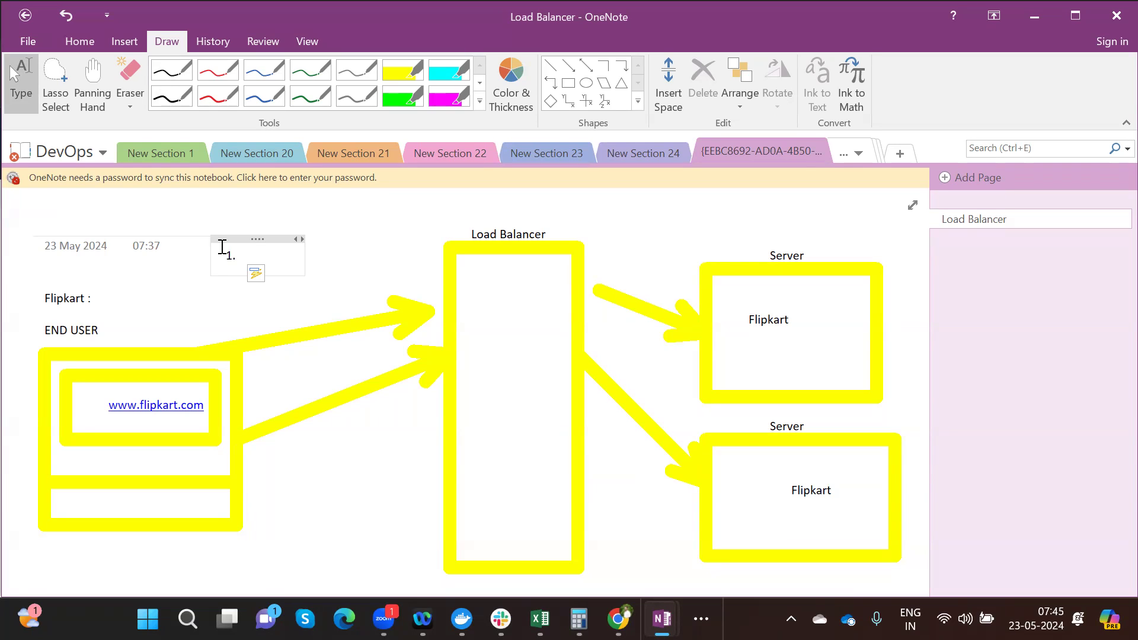
pyautogui.write('Incoming Tra')
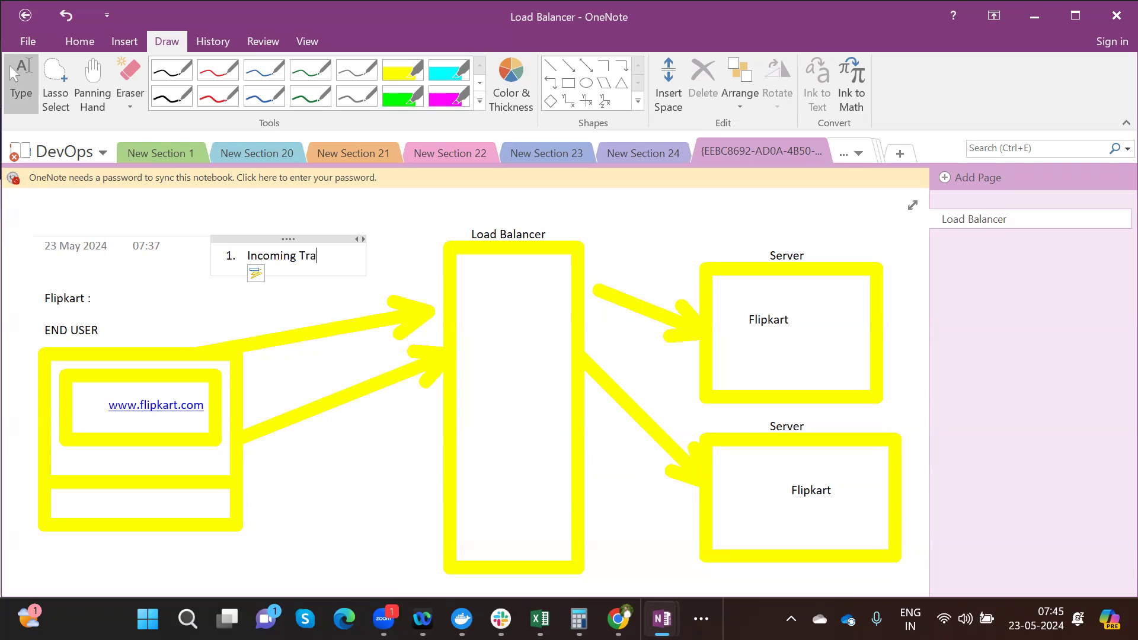
pyautogui.write('ffic whichi')
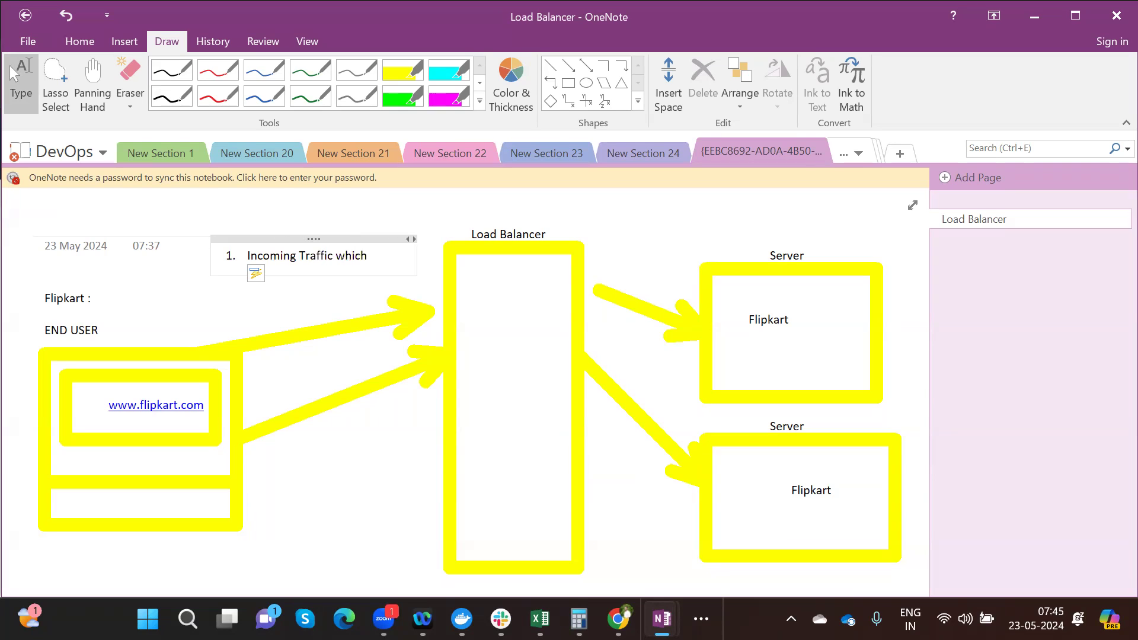
pyautogui.press('BackSpace')
pyautogui.write('is')
pyautogui.write(' commii')
pyautogui.press('BackSpace')
pyautogui.press('BackSpace')
pyautogui.press('BackSpace')
pyautogui.write('ing two')
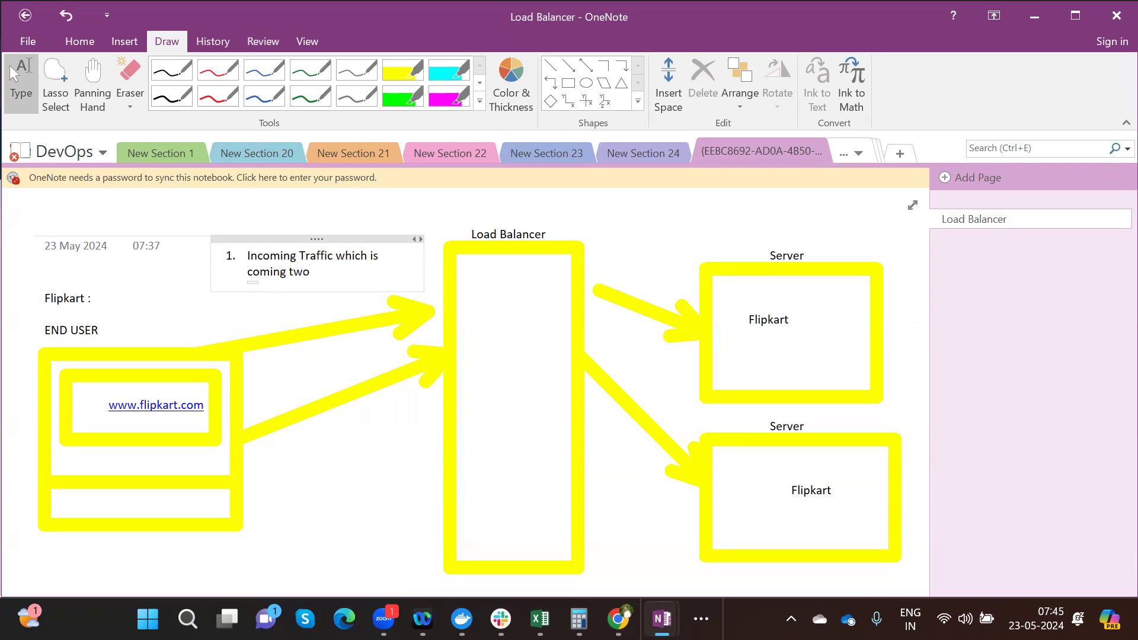
pyautogui.press('BackSpace')
pyautogui.press('BackSpace')
pyautogui.write('owards my application')
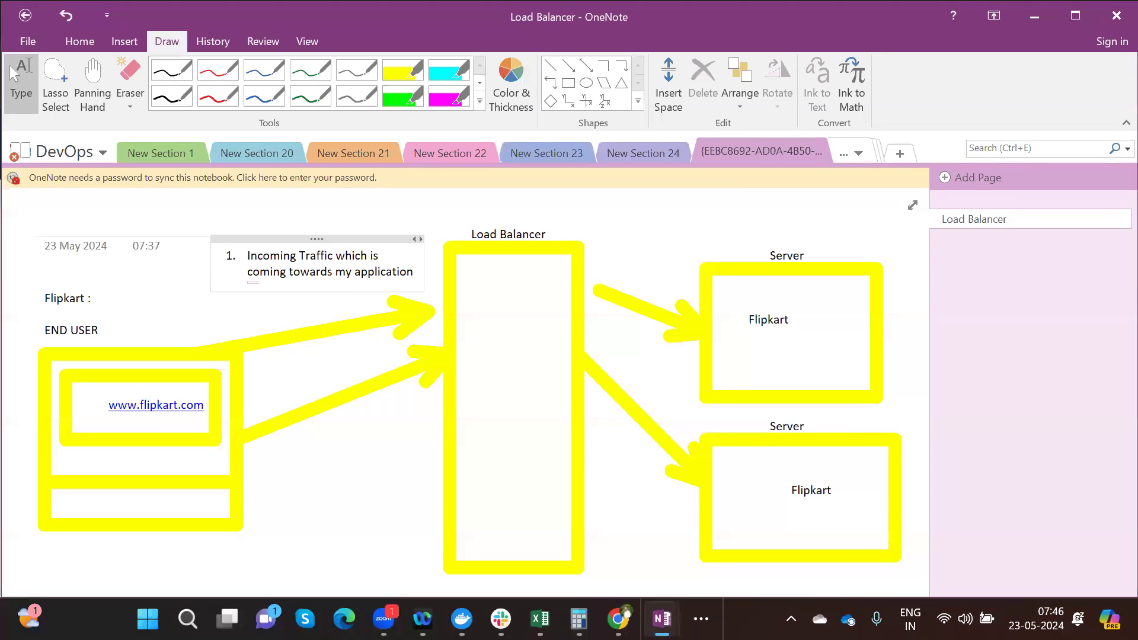
pyautogui.write(' -- Lo')
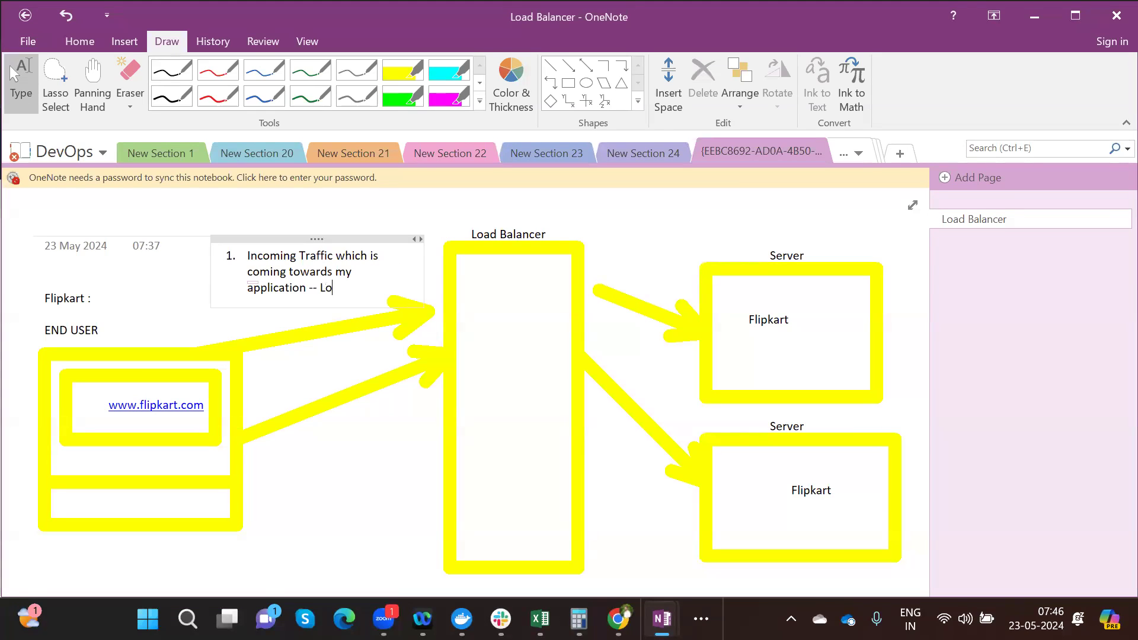
pyautogui.write('ad Balancer will accep')
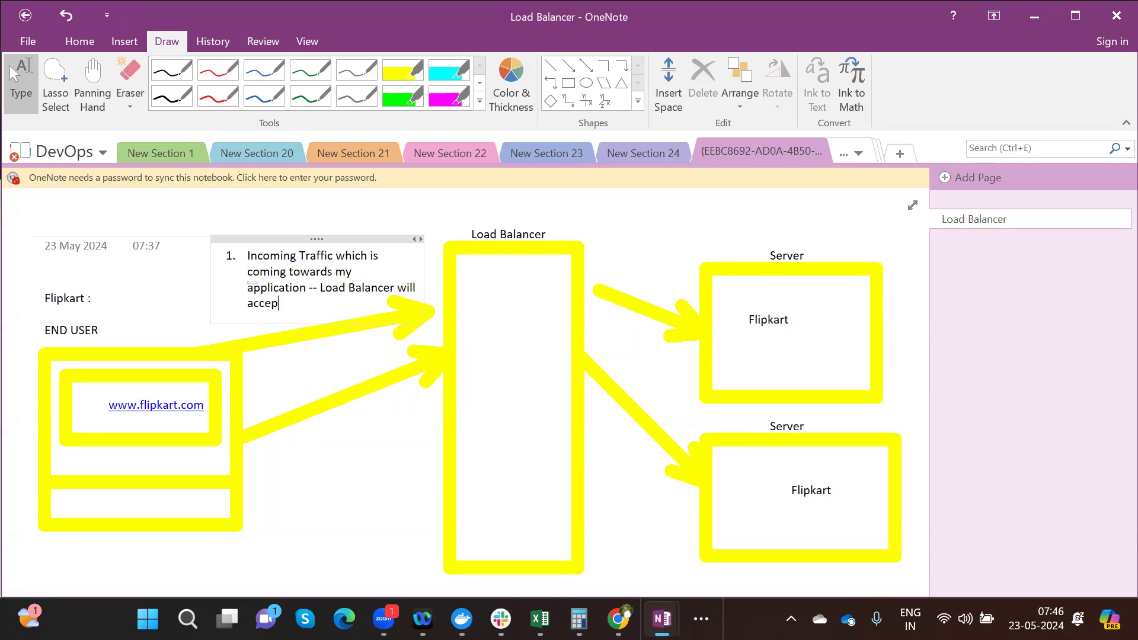
pyautogui.write('t the incoming traffic')
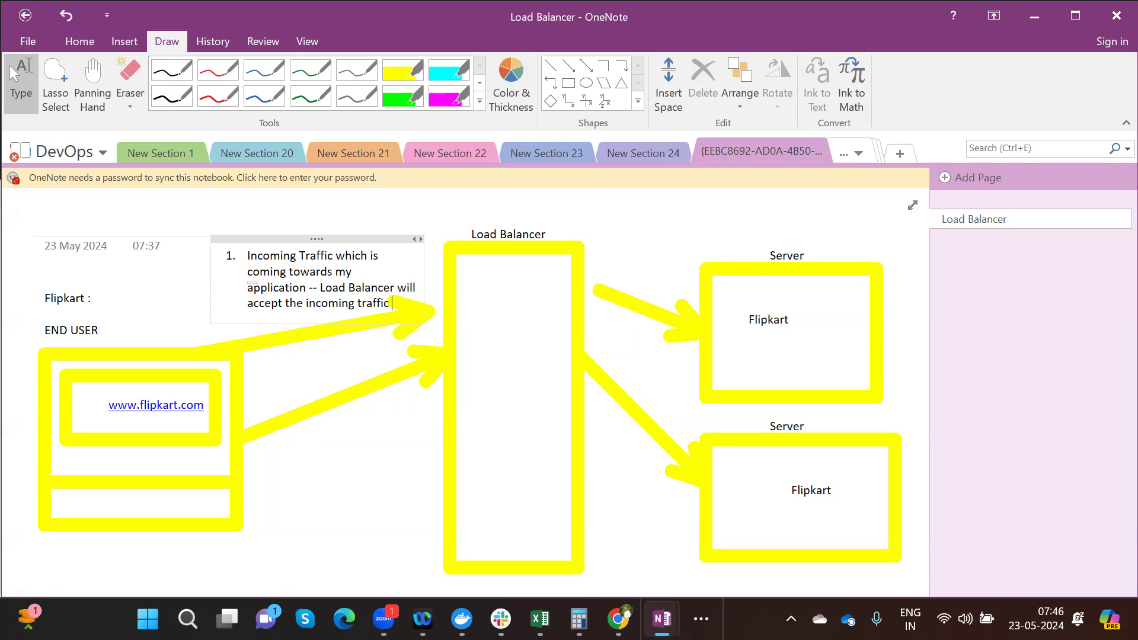
pyautogui.press('Return')
# - Add point 2, 'Before load Balancer distribute traffic it is going to check the health of the server'
pyautogui.write('Before load Ba')
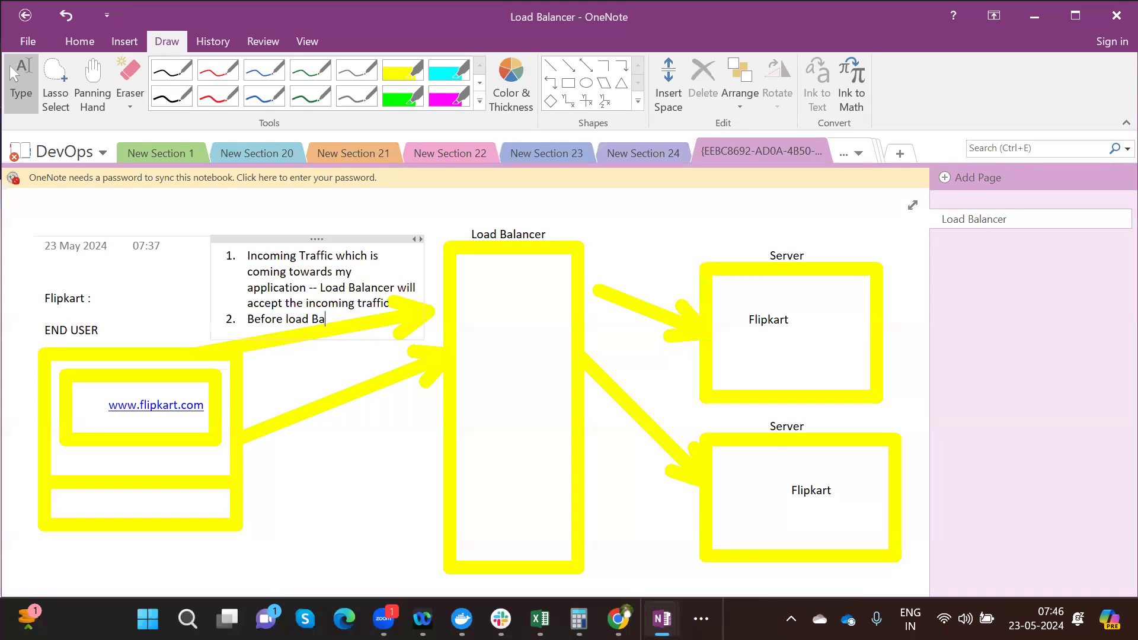
pyautogui.write('lancer distribute traffic')
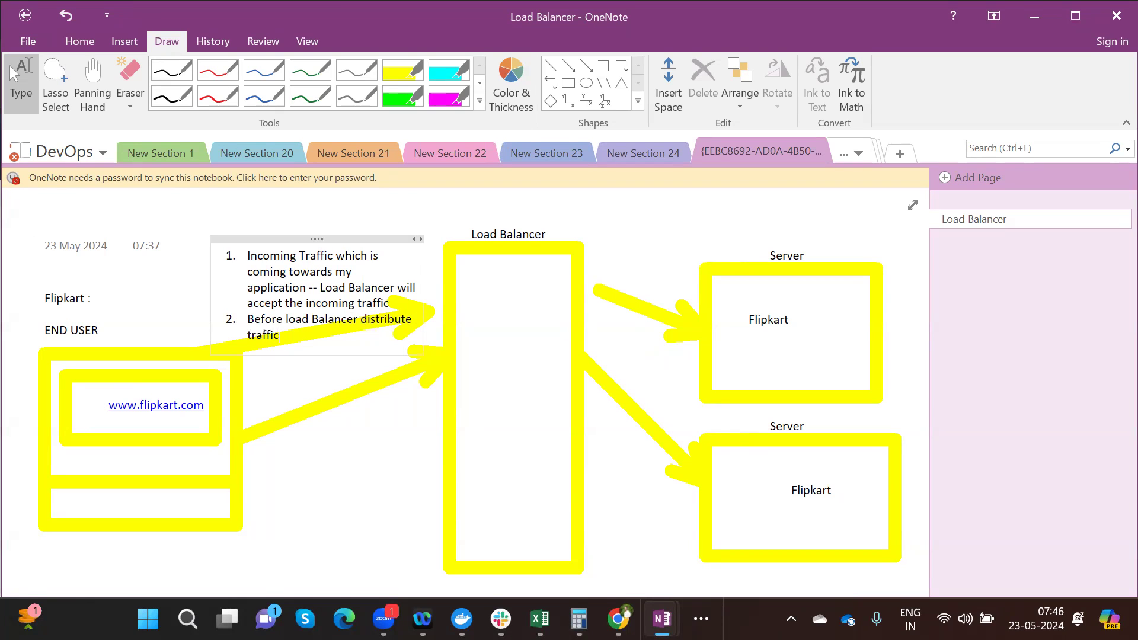
pyautogui.write(' it is going to check the heal')
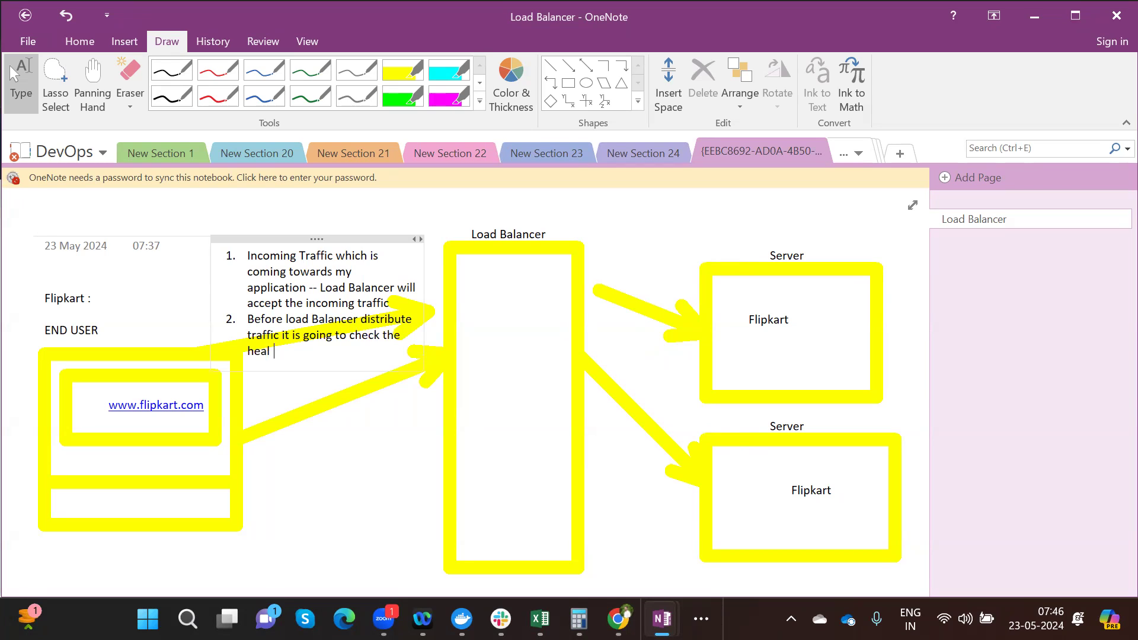
pyautogui.write('th of the server')
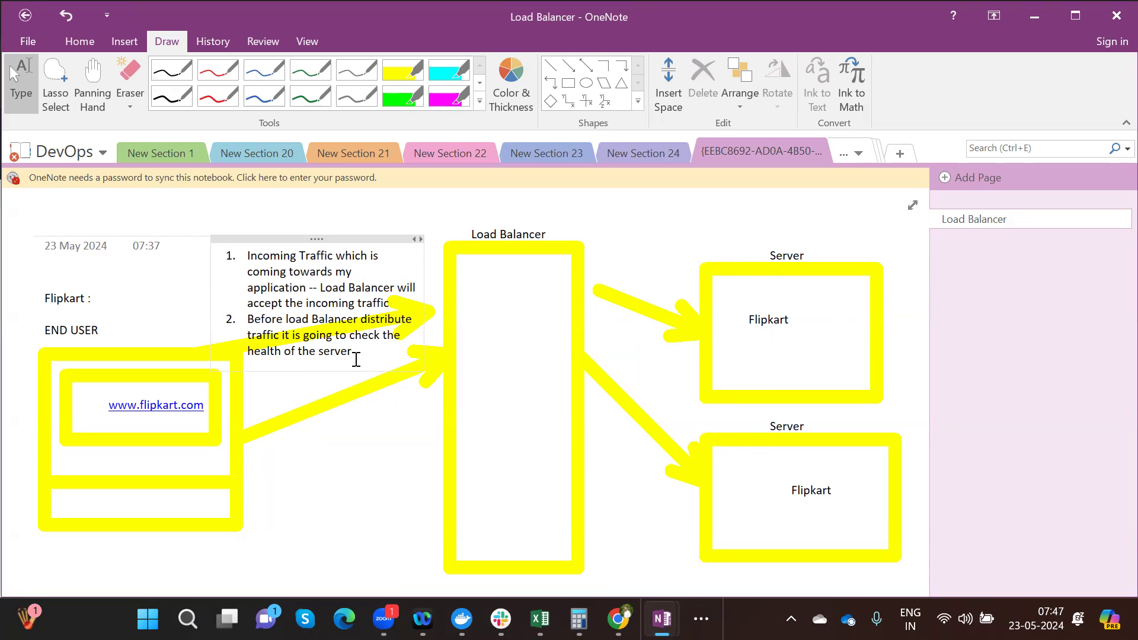
pyautogui.moveTo(353, 354); pyautogui.dragTo(242, 255)
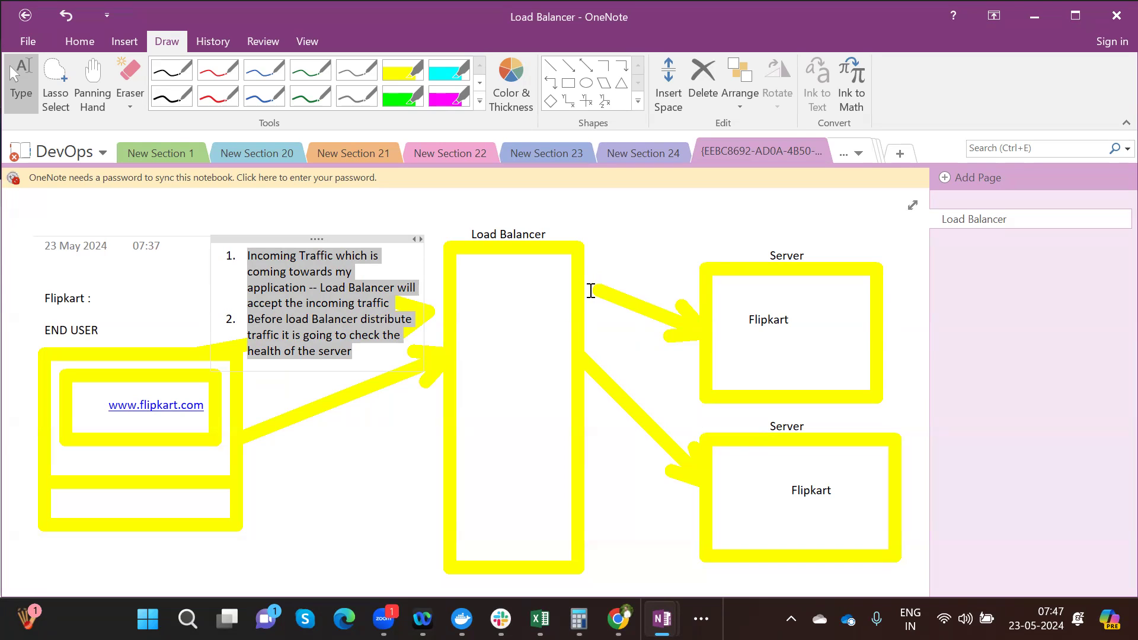
# - Write 'Round - Robin' inside the Load Balancer box, then return to Chrome's application load balancer results
pyautogui.click(645, 221)
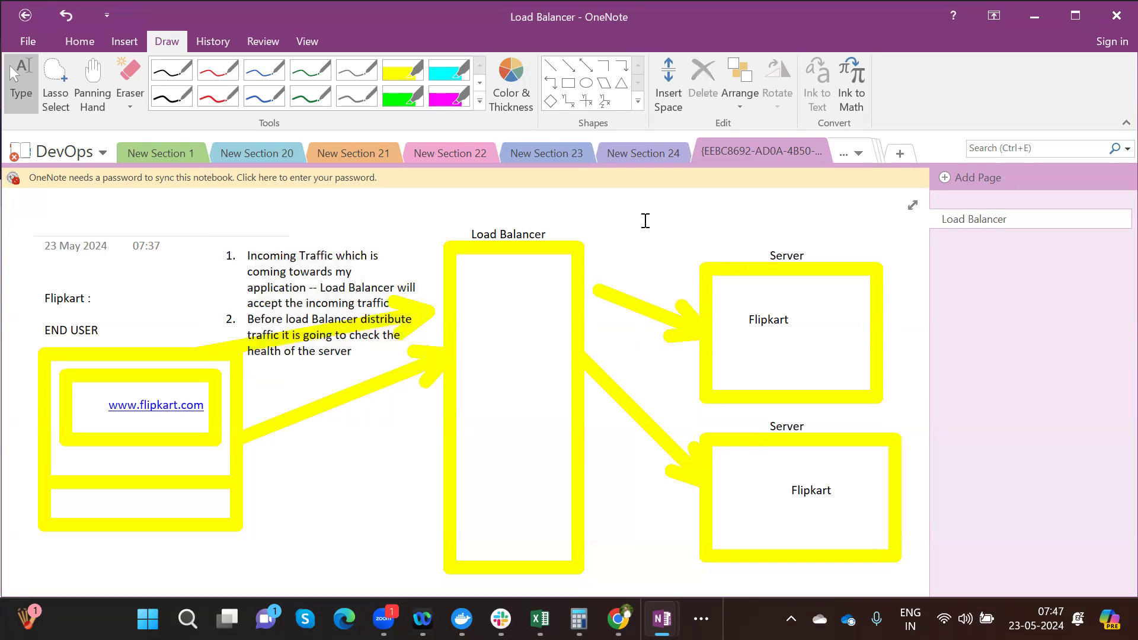
pyautogui.click(483, 364)
pyautogui.write('Al')
pyautogui.press('BackSpace')
pyautogui.press('BackSpace')
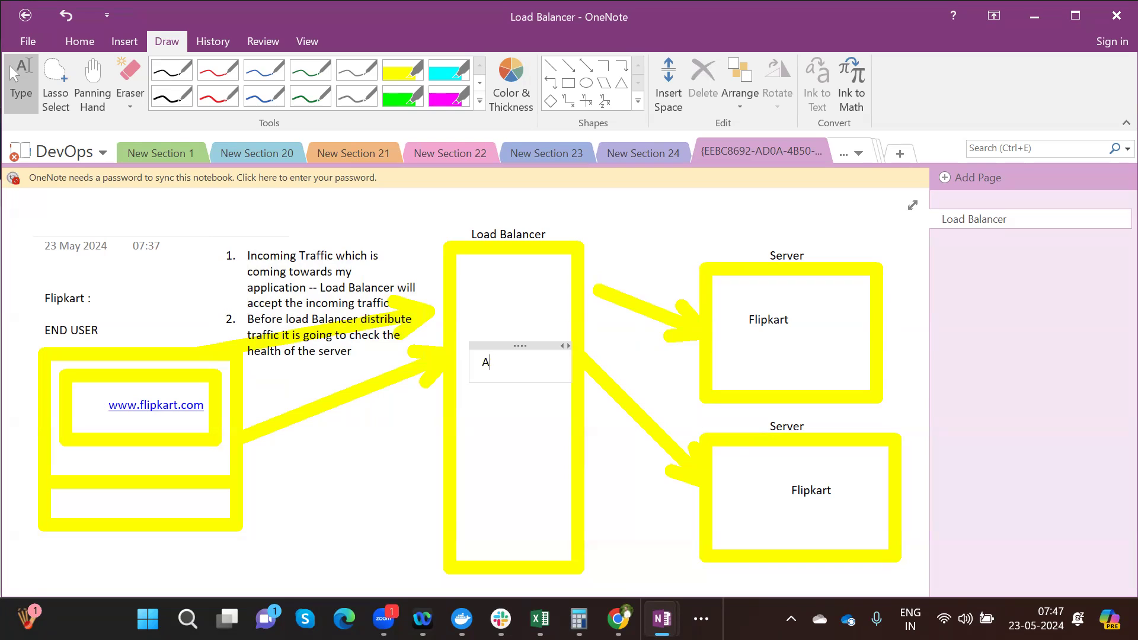
pyautogui.write('Round - Robin')
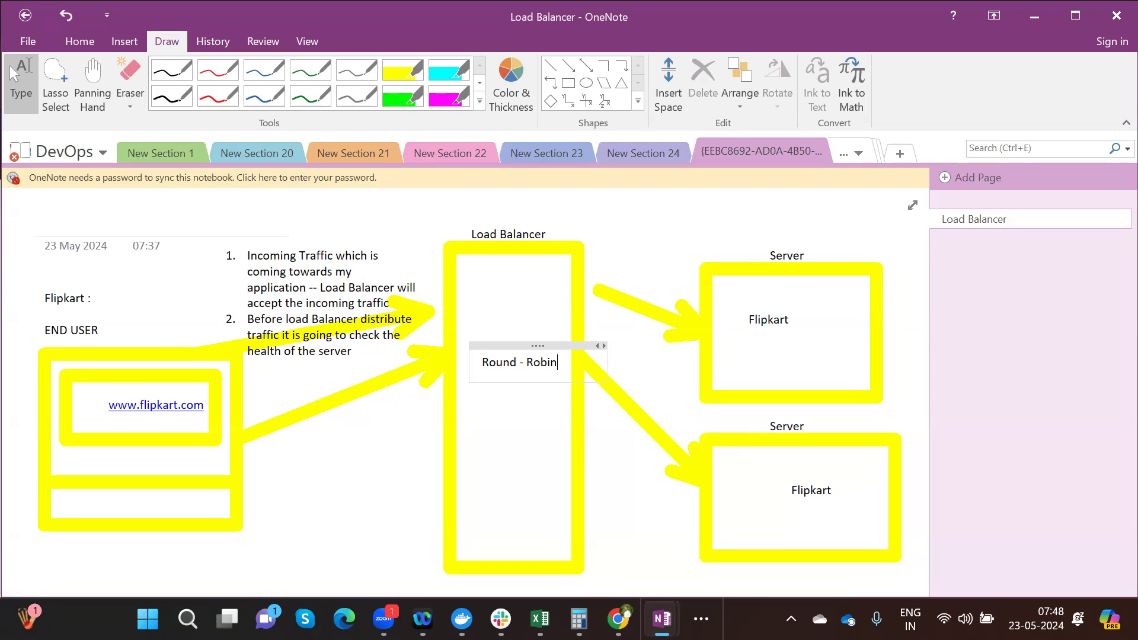
pyautogui.click(618, 617)
pyautogui.click(556, 8)
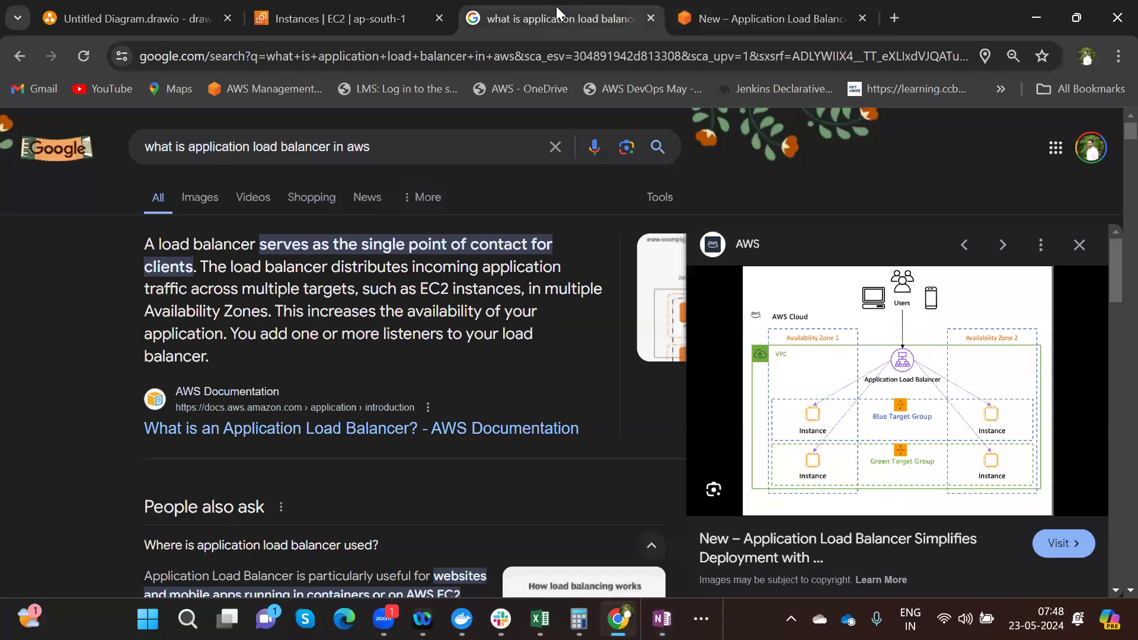
# - Search Google for 'what is round robin load balancing' and expand the round robin algorithm answer
pyautogui.hotkey('ctrl', 'l')
pyautogui.write('w')
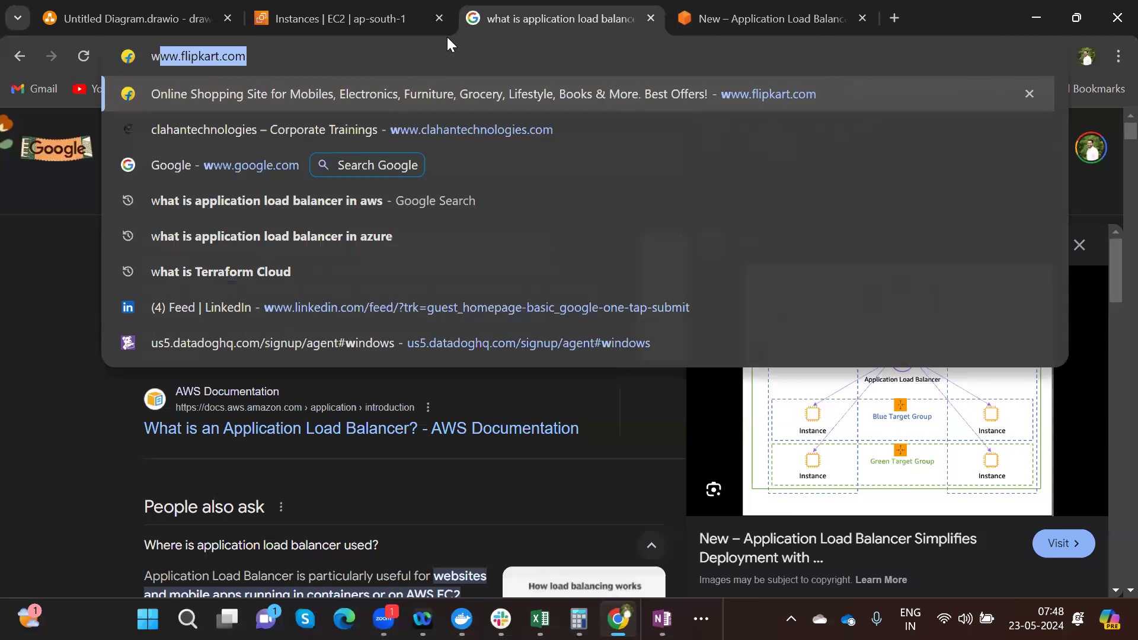
pyautogui.write('hat is ro')
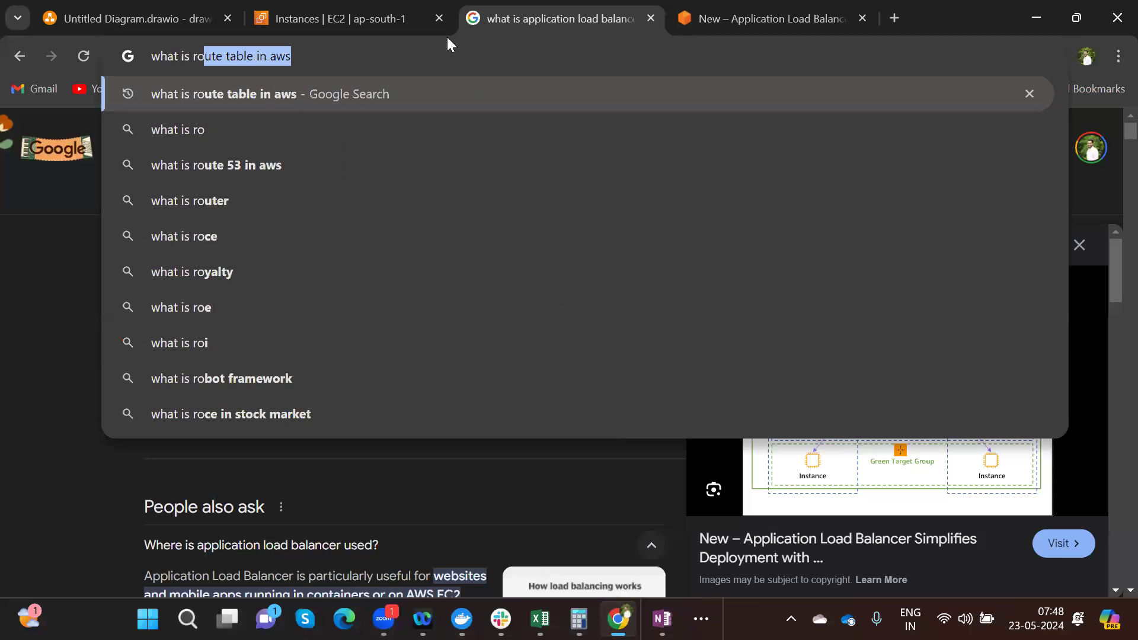
pyautogui.write('und')
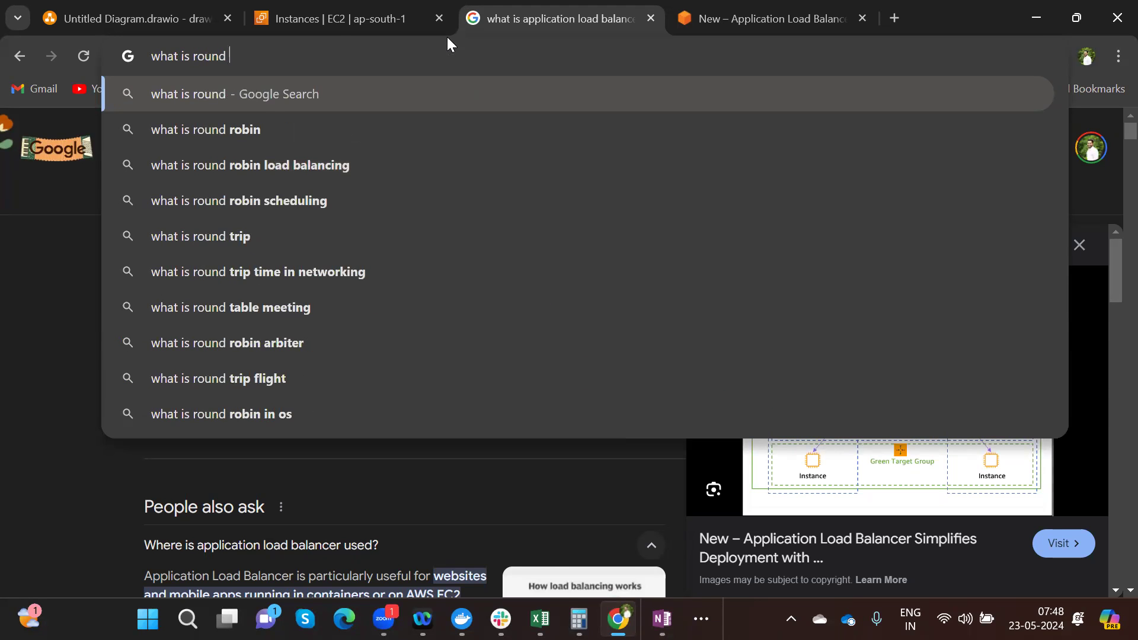
pyautogui.click(269, 165)
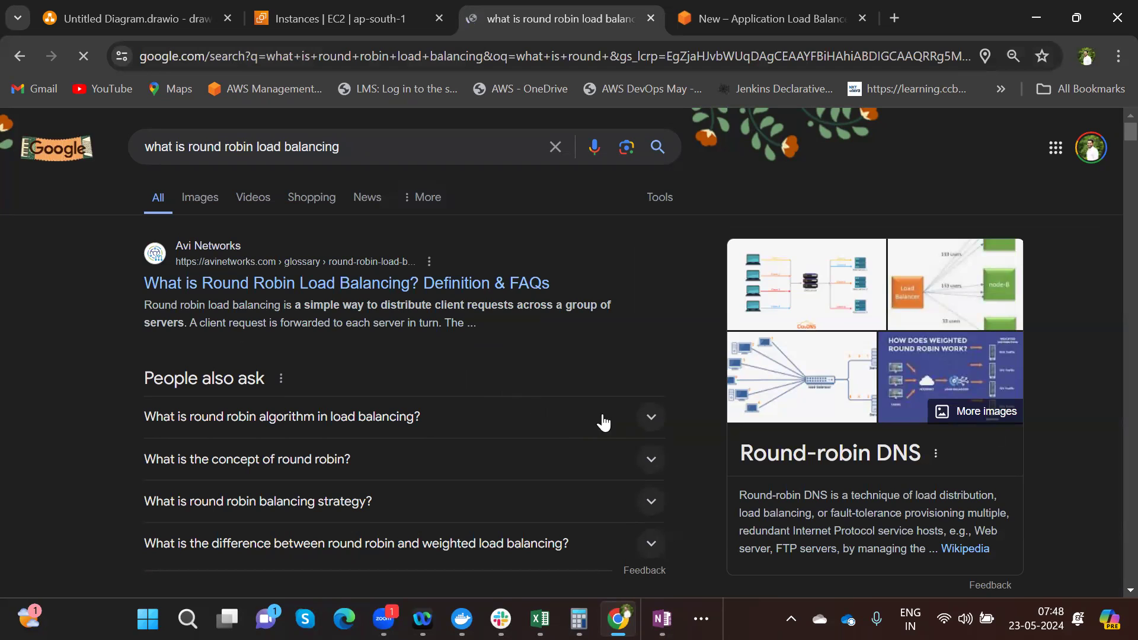
pyautogui.click(649, 419)
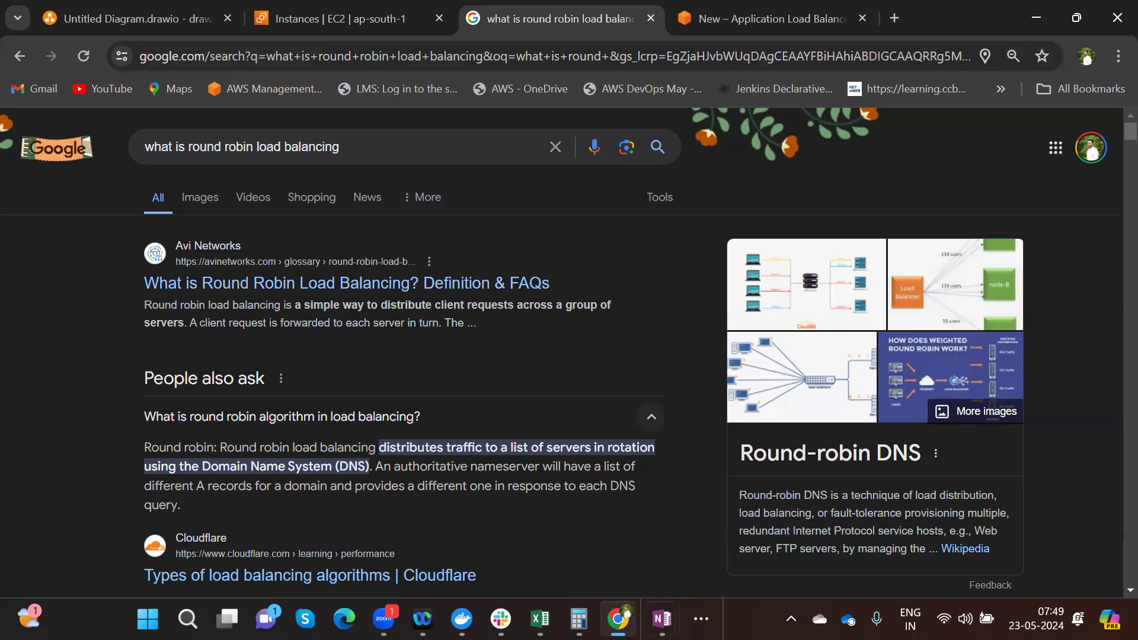
# - Glance at the OneNote Load Balancer diagram, then back in Chrome erase the round robin query
pyautogui.click(662, 619)
pyautogui.click(736, 543)
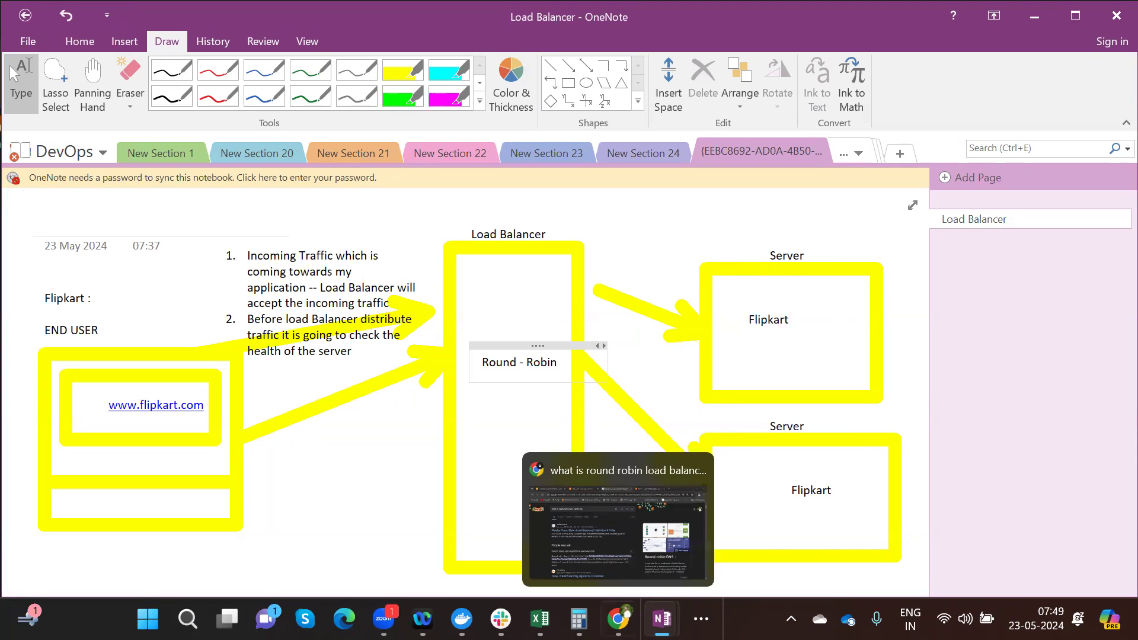
pyautogui.click(618, 619)
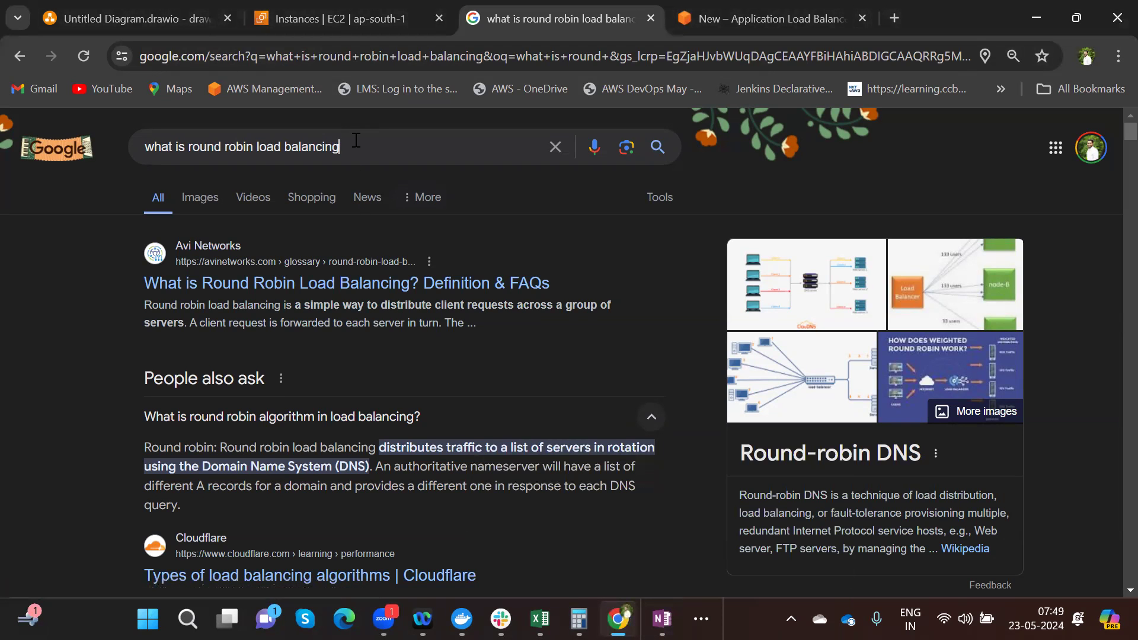
pyautogui.click(355, 140)
pyautogui.press('BackSpace')
pyautogui.press('BackSpace')
pyautogui.press('BackSpace')
pyautogui.press('BackSpace')
pyautogui.press('BackSpace')
pyautogui.press('BackSpace')
pyautogui.press('BackSpace')
pyautogui.press('BackSpace')
pyautogui.press('BackSpace')
pyautogui.press('BackSpace')
pyautogui.press('BackSpace')
pyautogui.press('BackSpace')
pyautogui.press('BackSpace')
pyautogui.press('BackSpace')
pyautogui.press('BackSpace')
pyautogui.press('BackSpace')
pyautogui.press('BackSpace')
pyautogui.press('BackSpace')
pyautogui.press('BackSpace')
pyautogui.press('BackSpace')
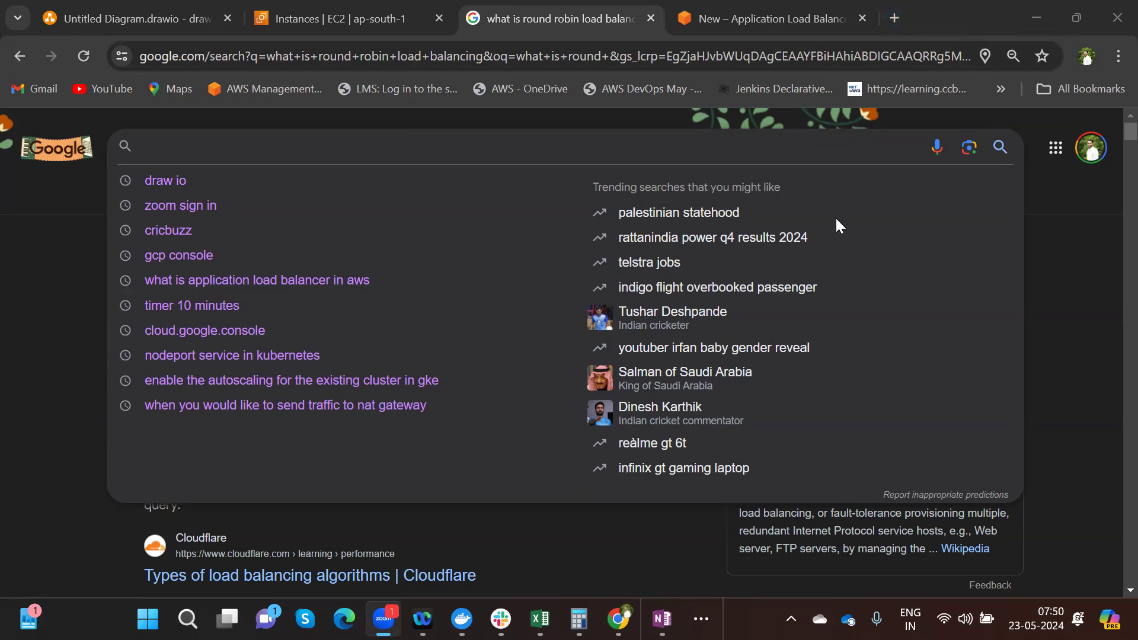
# - Search Google for 'Waht is webserver'
pyautogui.click(197, 162)
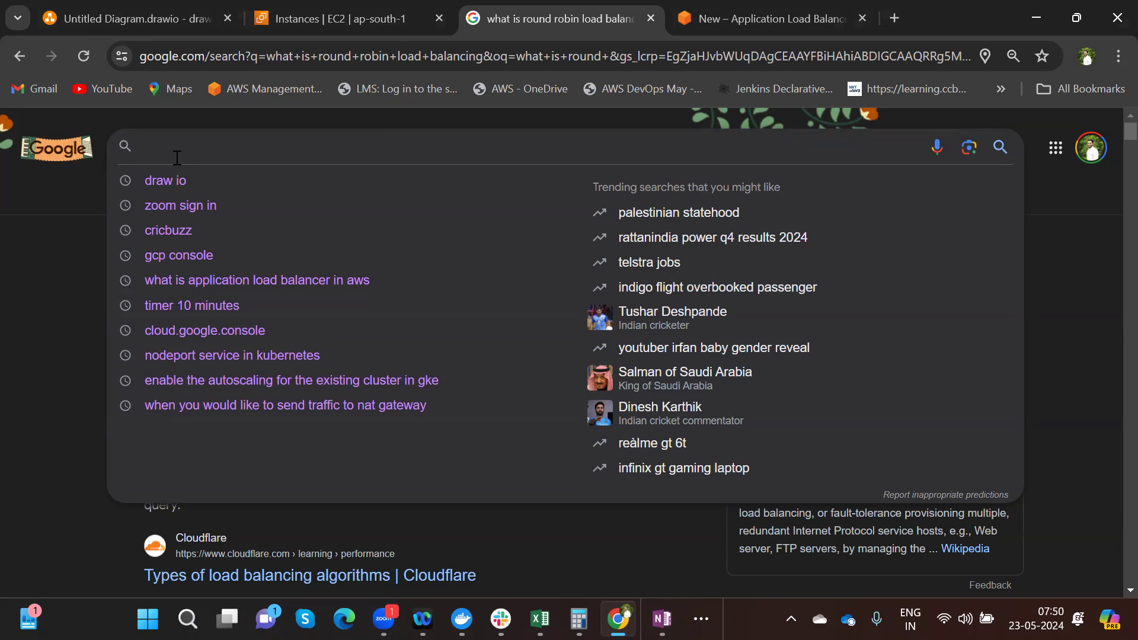
pyautogui.write('Waht is')
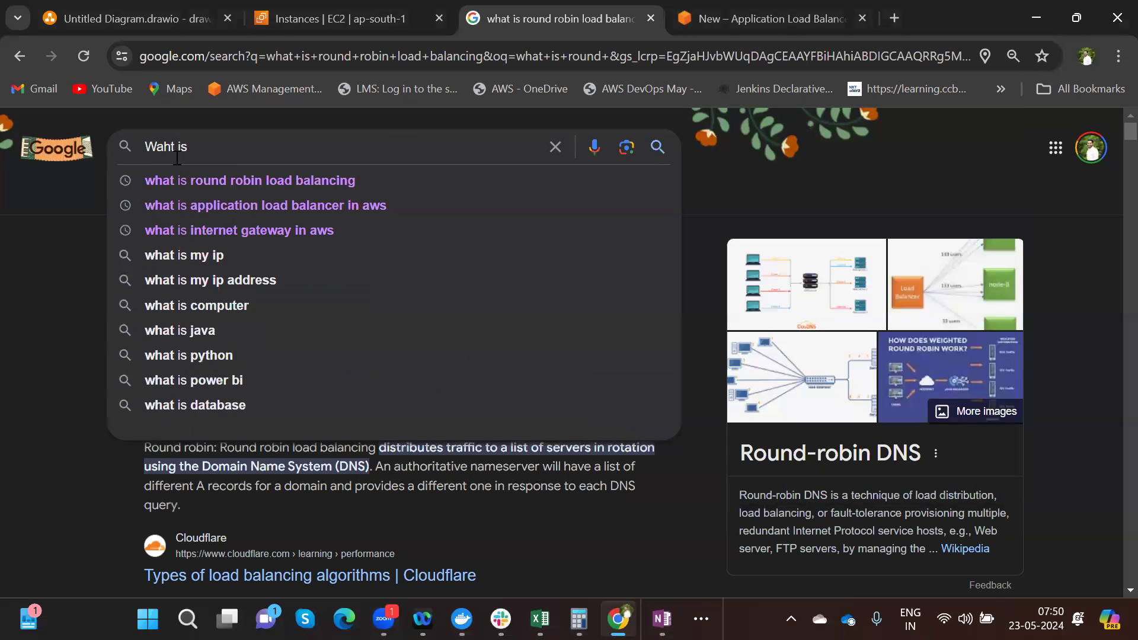
pyautogui.write(' webserve')
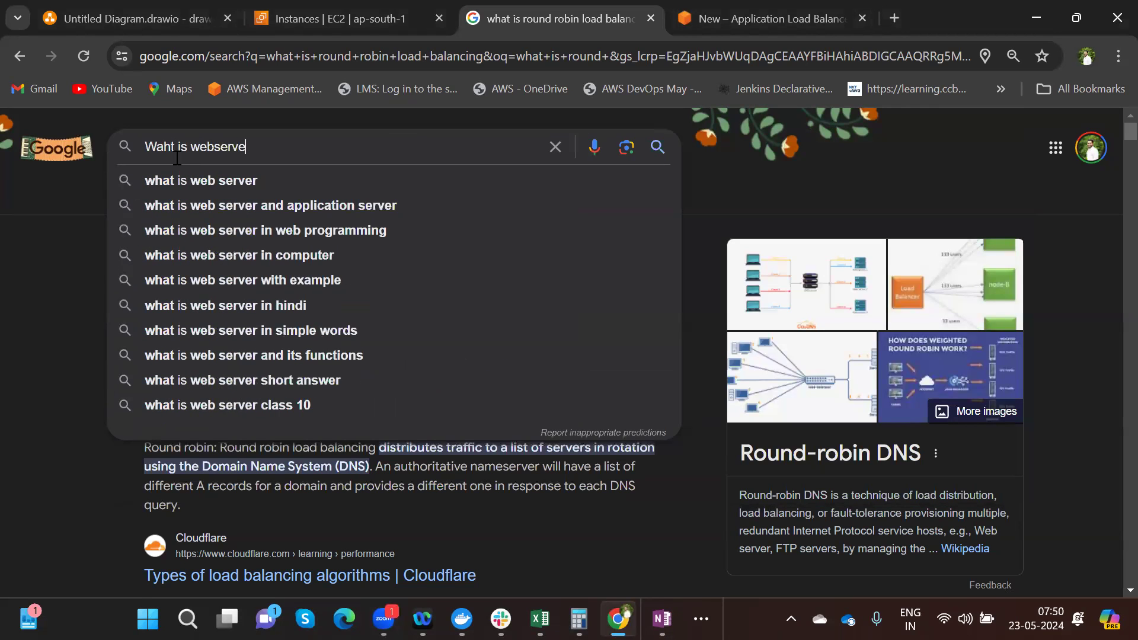
pyautogui.write('r')
pyautogui.press('Return')
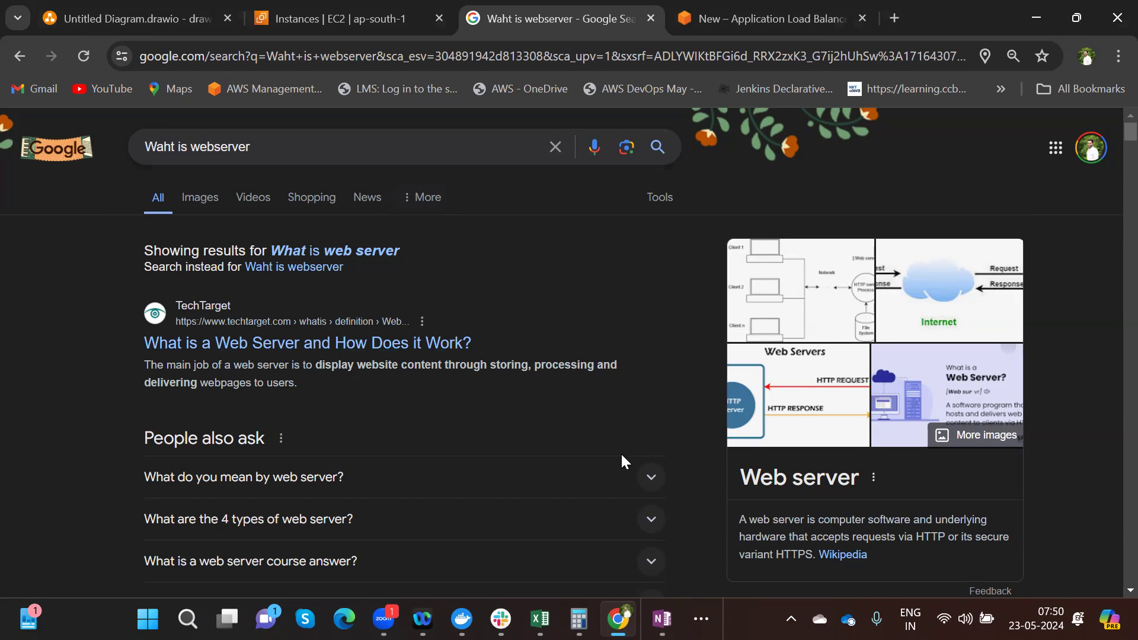
# - Expand 'What do you mean by web server?' and highlight the definition, including 'serving of website files'
pyautogui.click(650, 478)
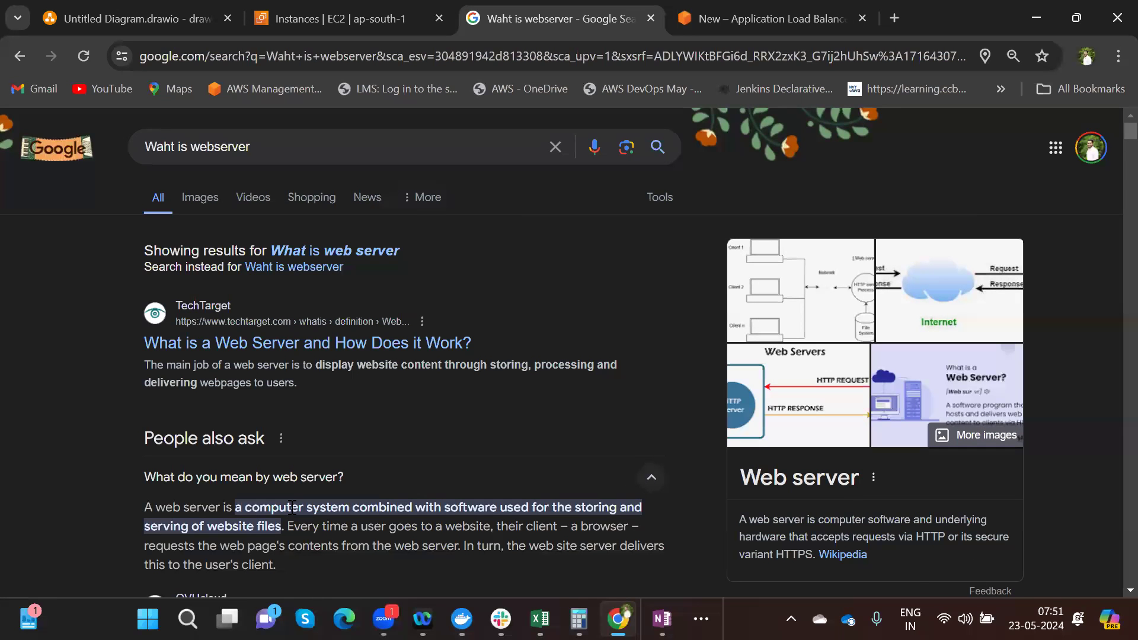
pyautogui.moveTo(152, 507); pyautogui.dragTo(629, 514)
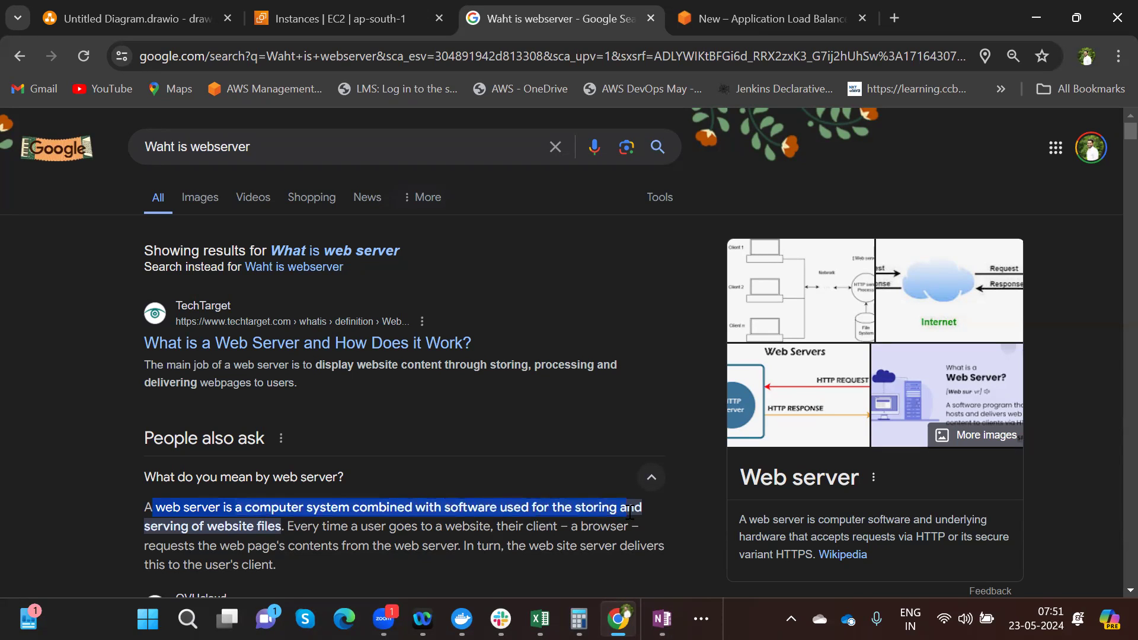
pyautogui.click(147, 526)
pyautogui.moveTo(147, 527); pyautogui.dragTo(281, 525)
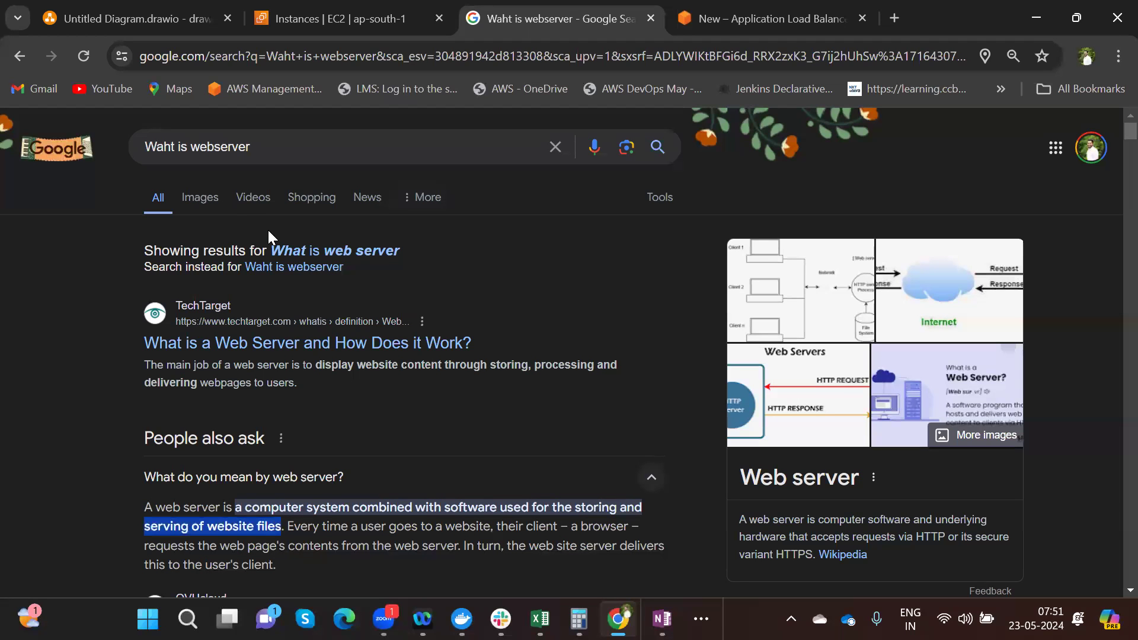
# - Show Images results for 'What is web server' and scroll through the diagram grid
pyautogui.click(208, 200)
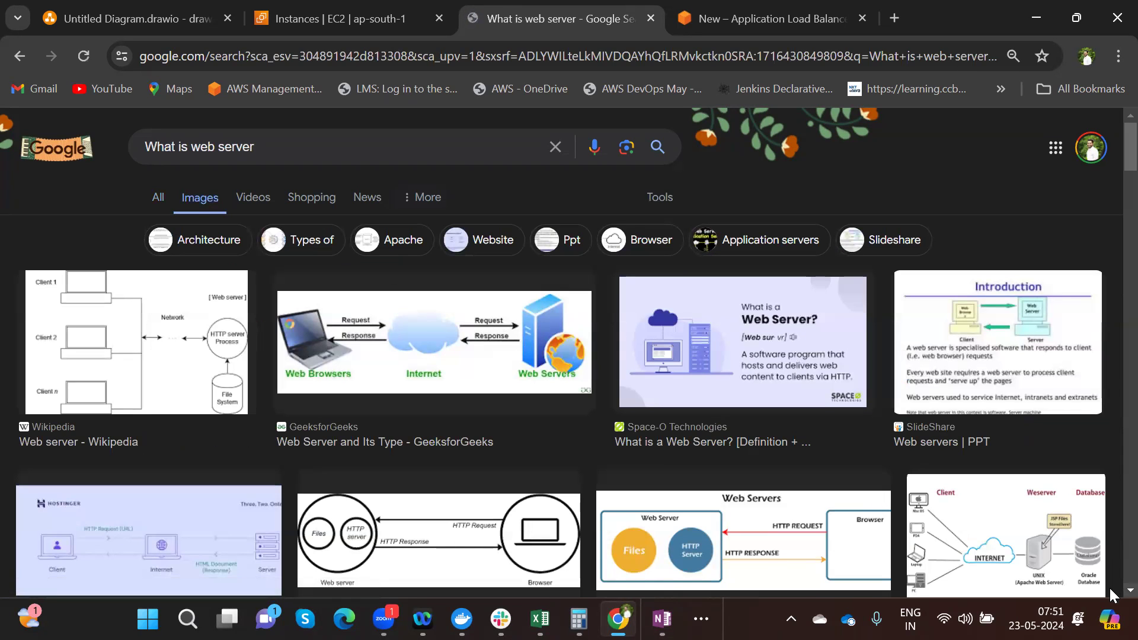
pyautogui.scroll(-4, 1110, 587)
pyautogui.scroll(-5, 1110, 590)
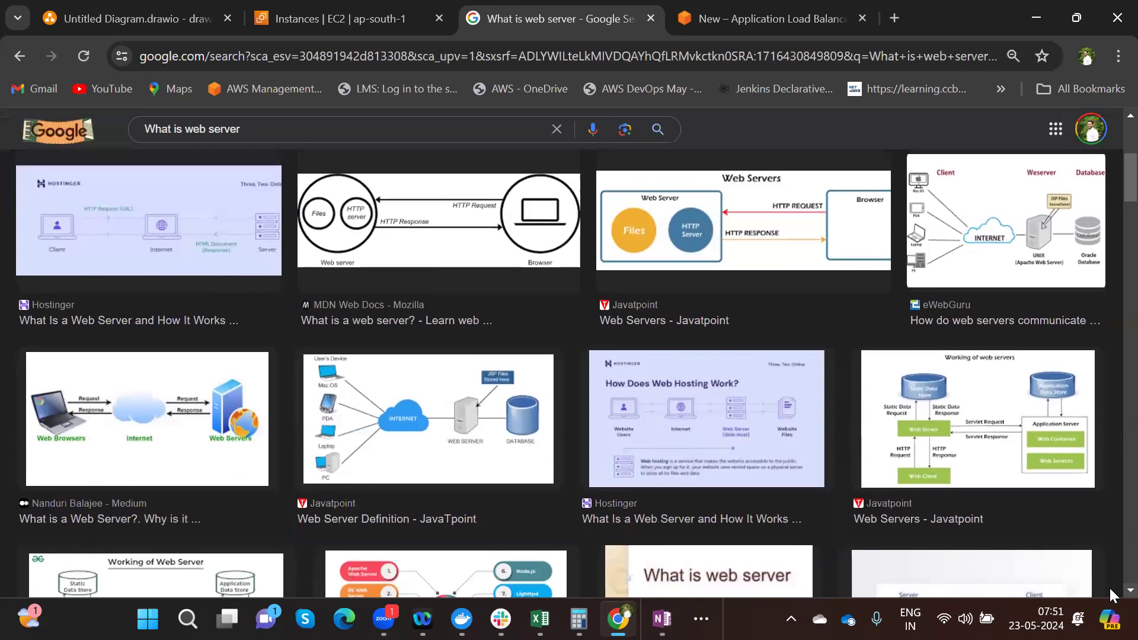
pyautogui.scroll(-5, 1109, 585)
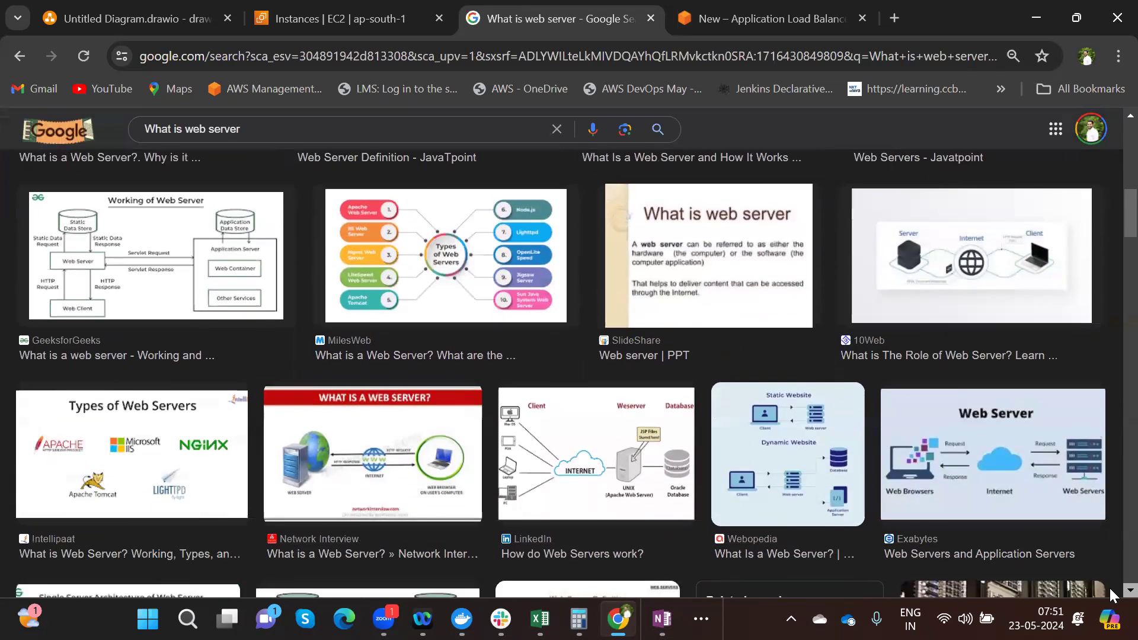